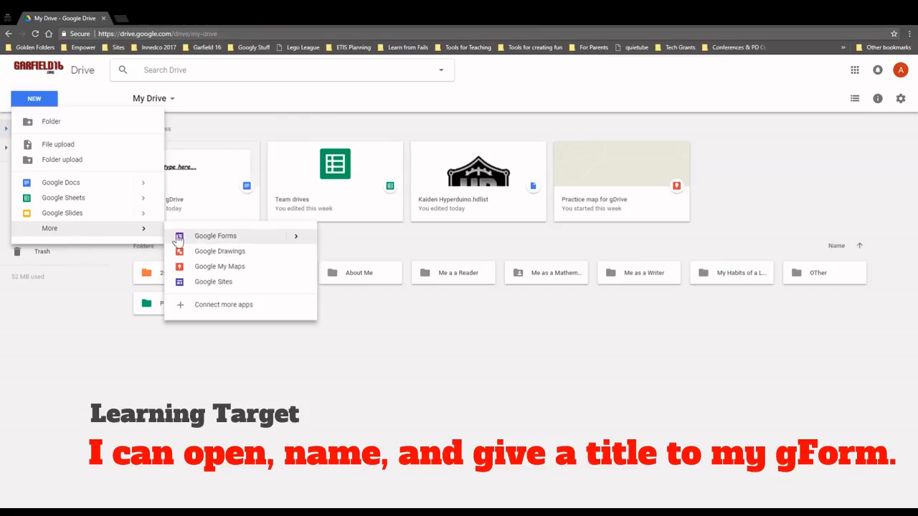
# Browse Drive's New > Google Forms options, then open a fresh browser tab
pyautogui.click(294, 242)
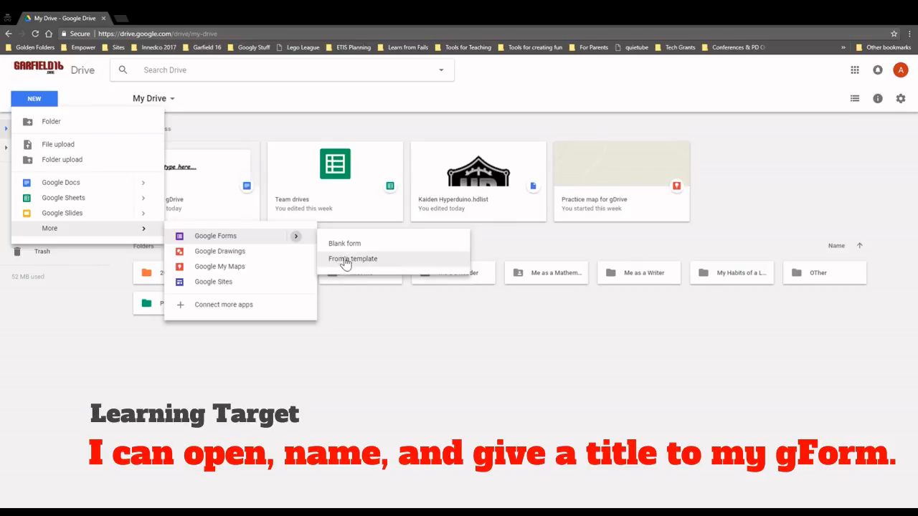
pyautogui.click(116, 17)
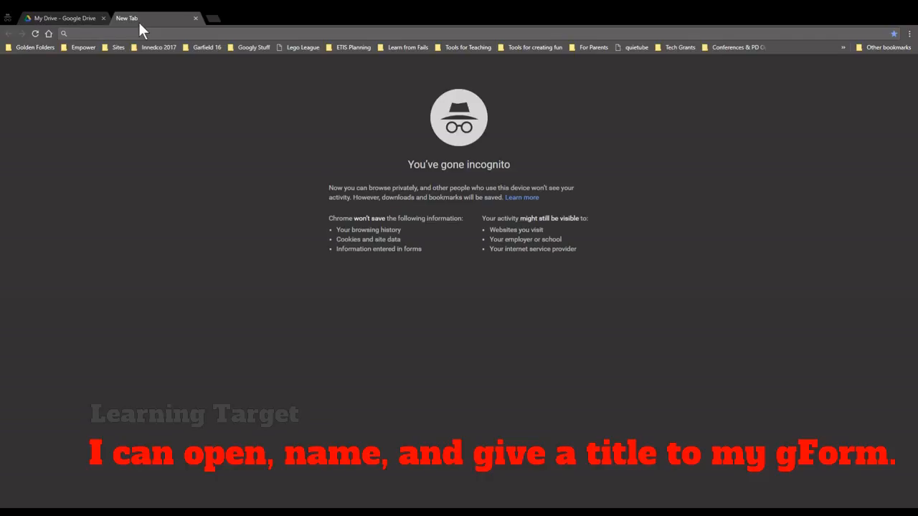
# Go to forms.google.com and start a new blank form
pyautogui.write('forms.')
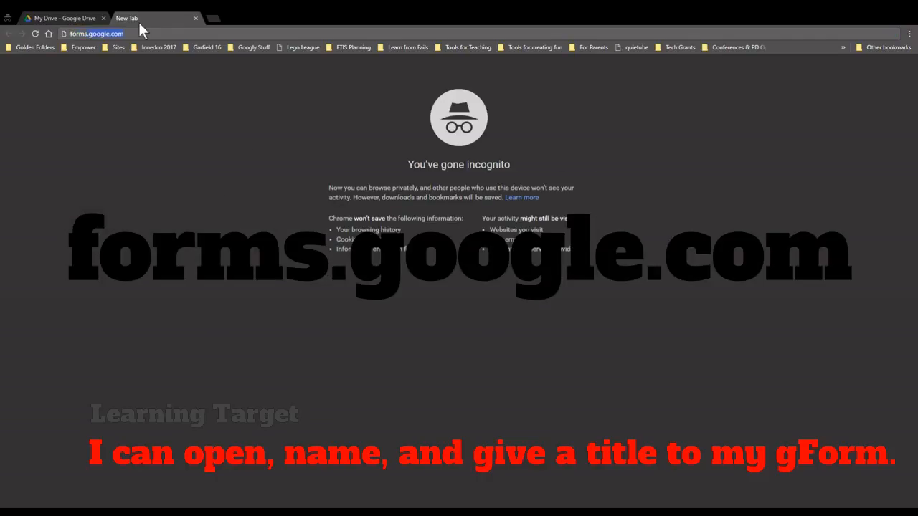
pyautogui.write('googl')
pyautogui.press('Return')
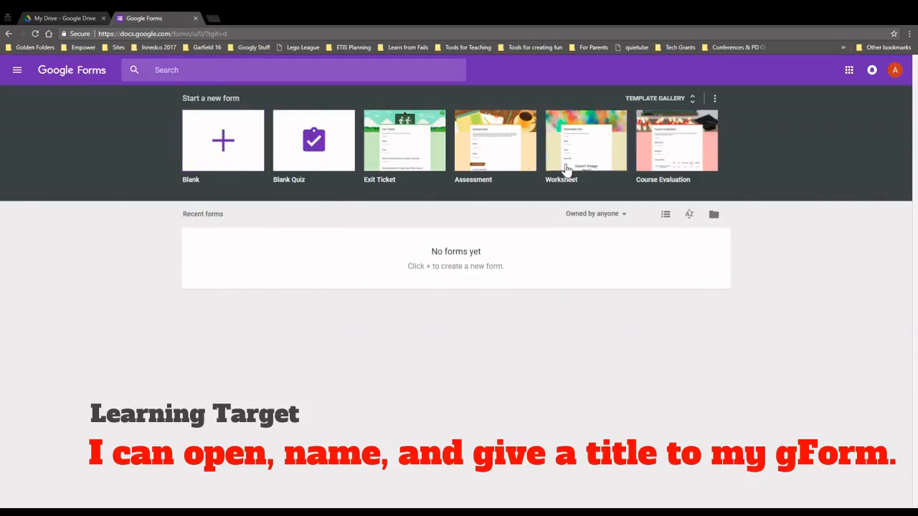
pyautogui.click(232, 168)
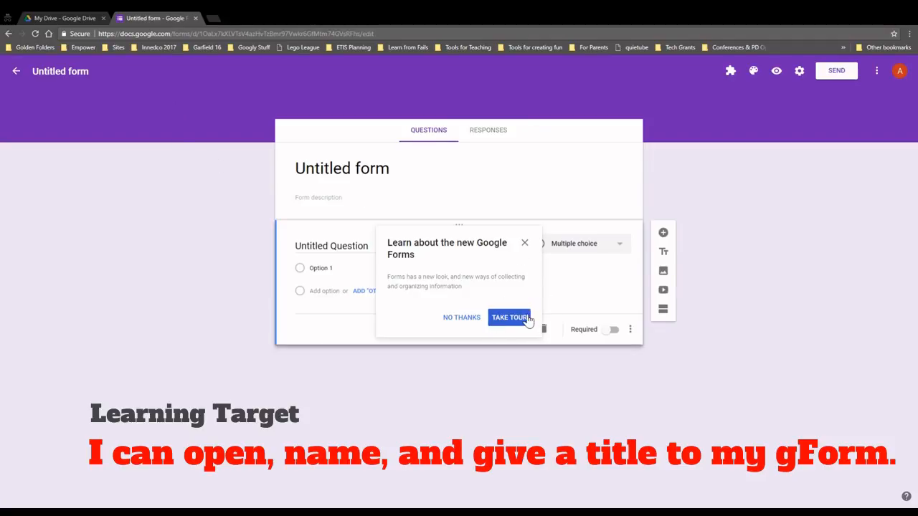
# Dismiss the tour offer and rename the form to 'Practice with gForms'
pyautogui.click(473, 320)
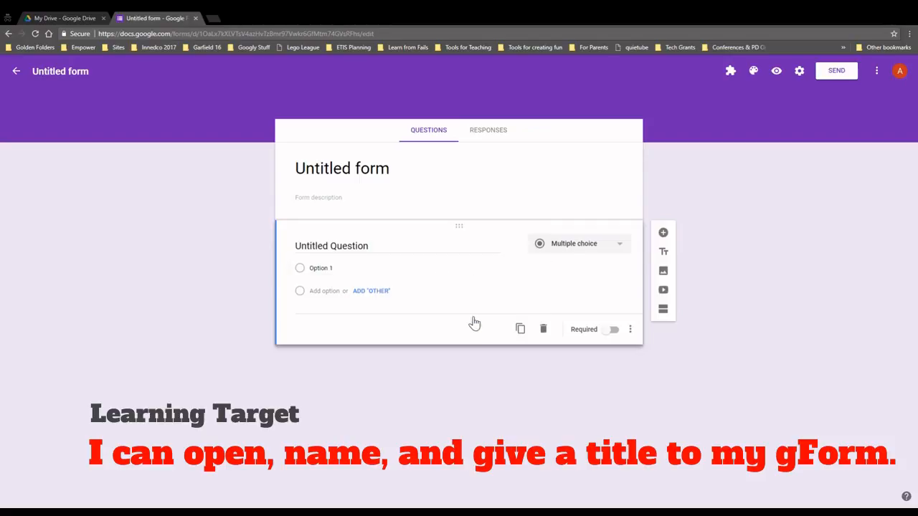
pyautogui.click(67, 74)
pyautogui.write('Practice with gForms')
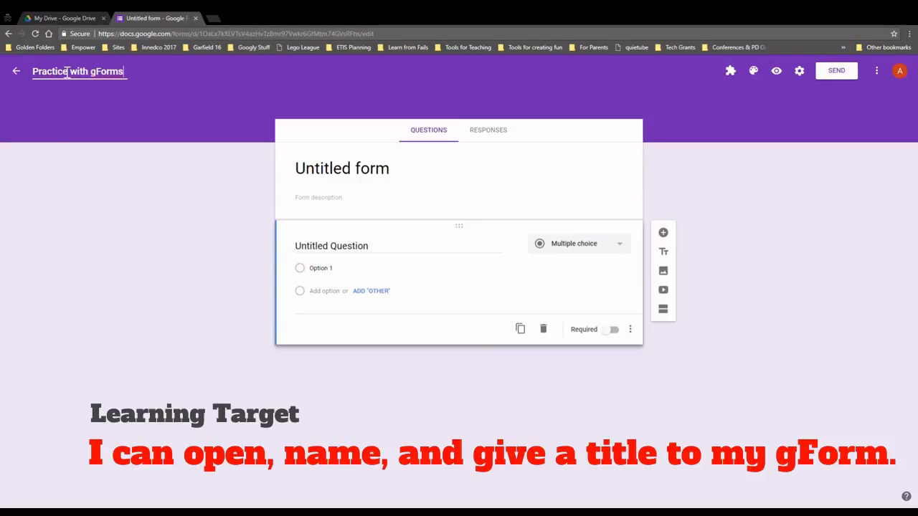
pyautogui.click(185, 119)
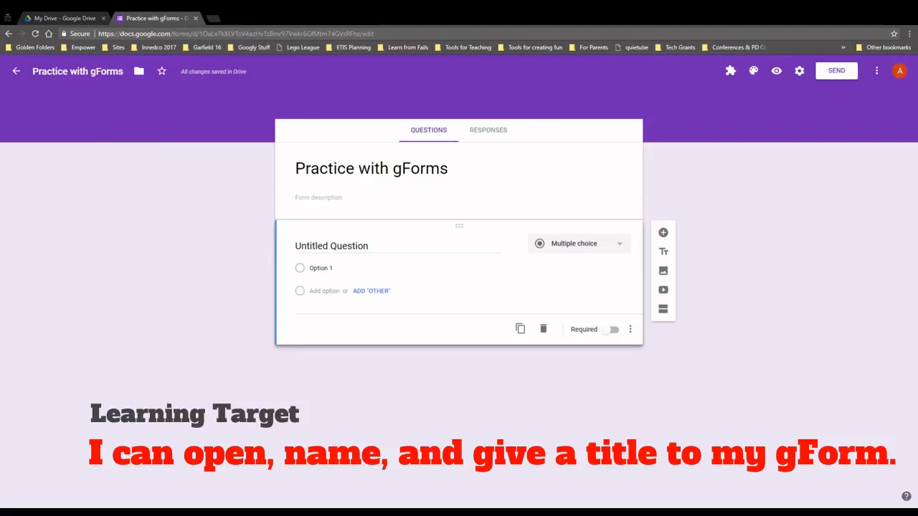
pyautogui.click(349, 198)
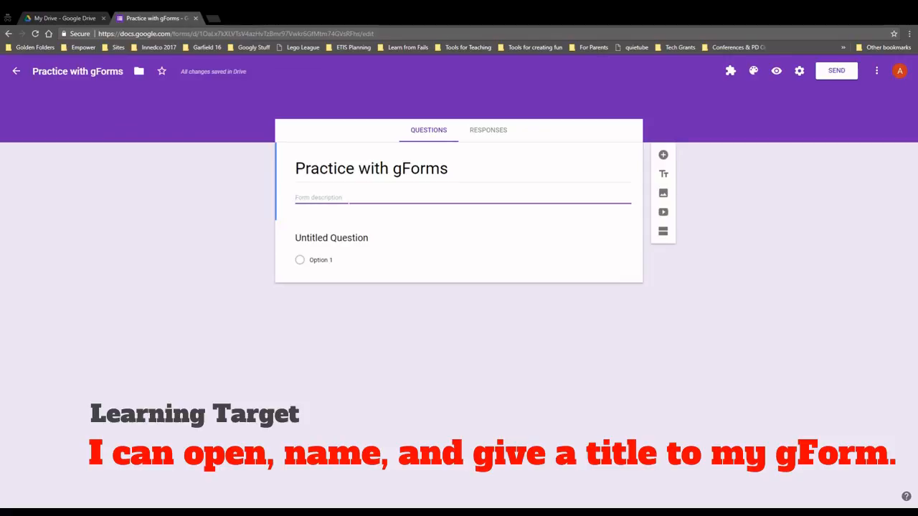
# Enter the description 'This is a form used for the tutorial video on gForms.'
pyautogui.write('This is a form used for')
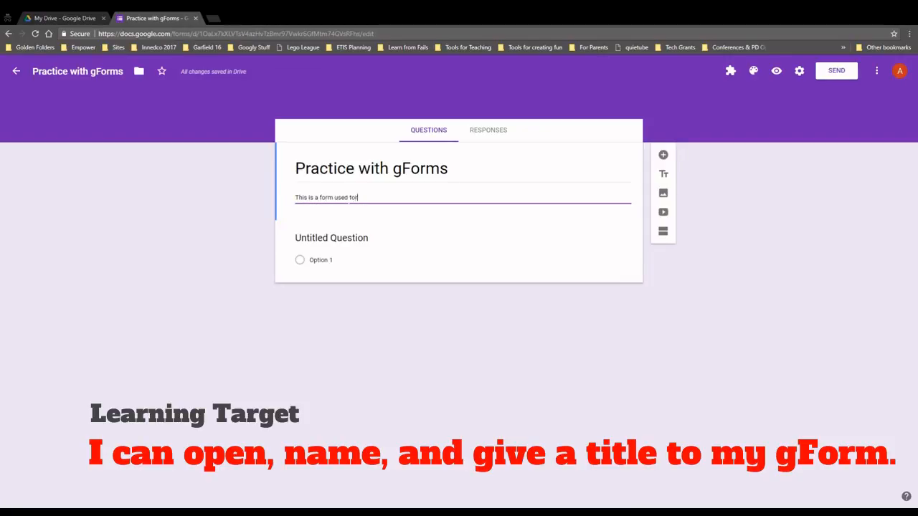
pyautogui.write(' the tutorial video on gForms.')
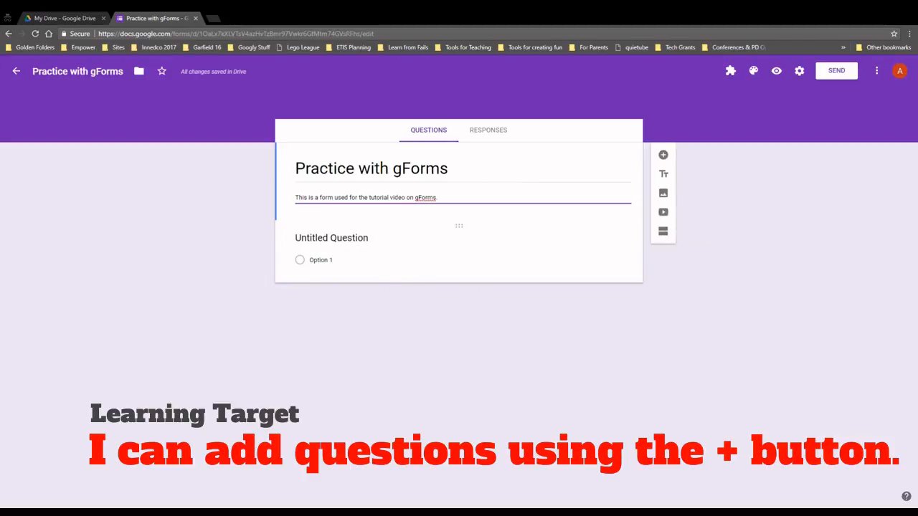
# Title the first question 'What is your favorite Month?'
pyautogui.click(349, 237)
pyautogui.click(349, 246)
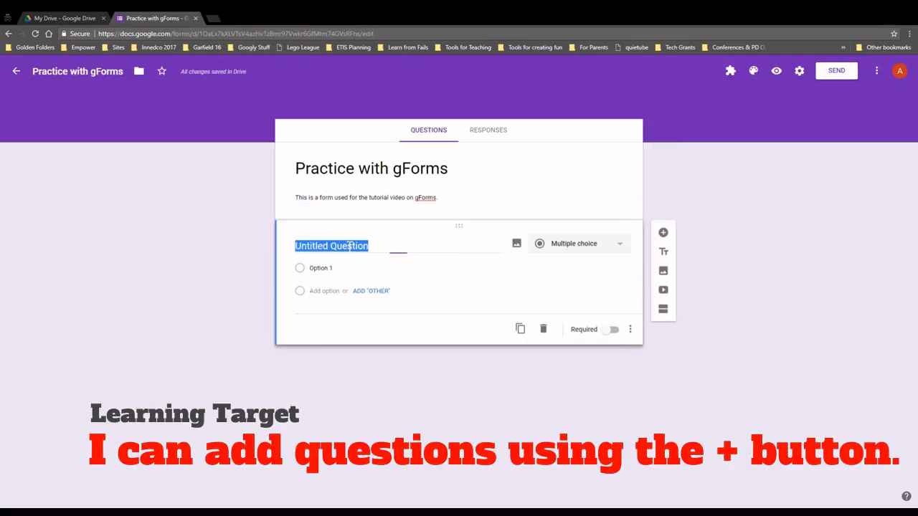
pyautogui.write('What is y')
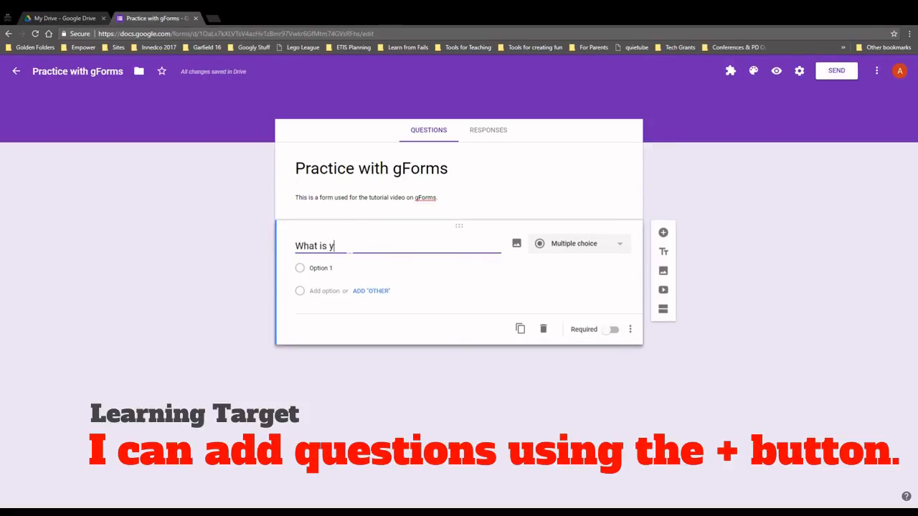
pyautogui.write('our favorite Month?')
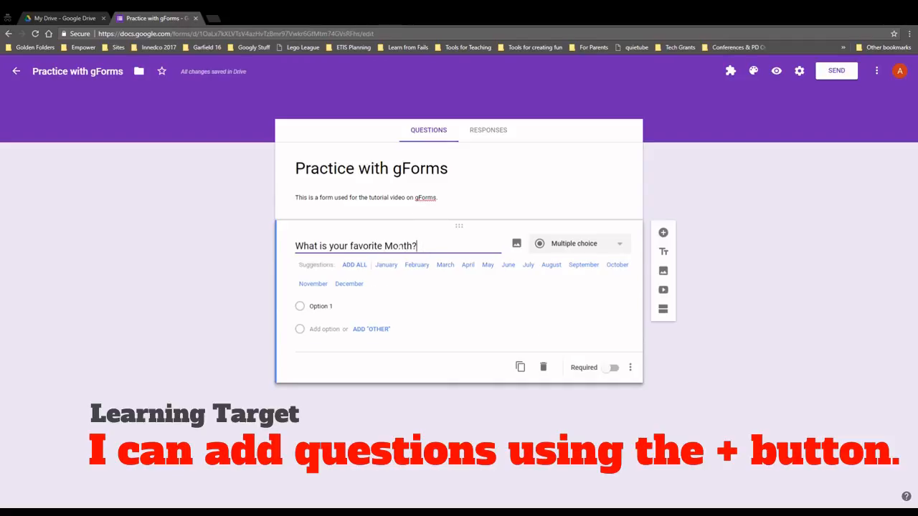
pyautogui.moveTo(295, 246); pyautogui.dragTo(417, 246)
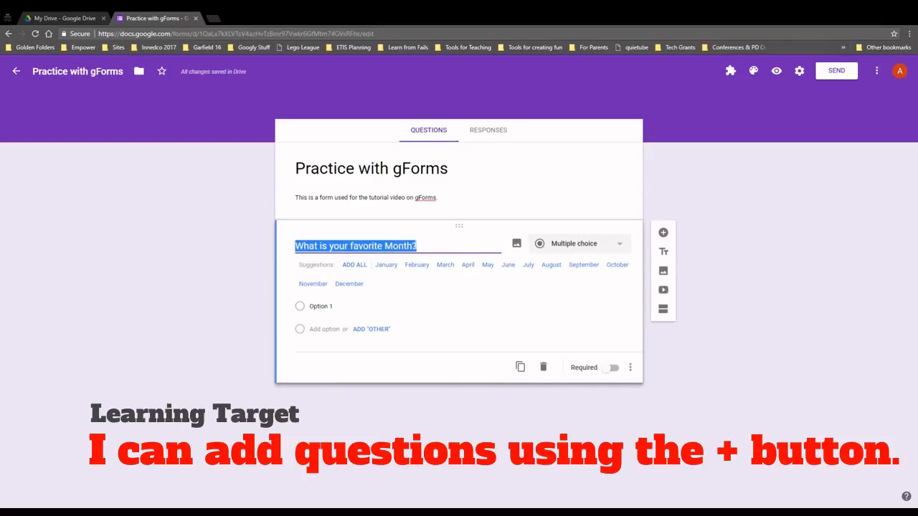
# Add all twelve months, January through December, as its answer choices
pyautogui.click(386, 266)
pyautogui.click(393, 266)
pyautogui.click(394, 267)
pyautogui.click(393, 267)
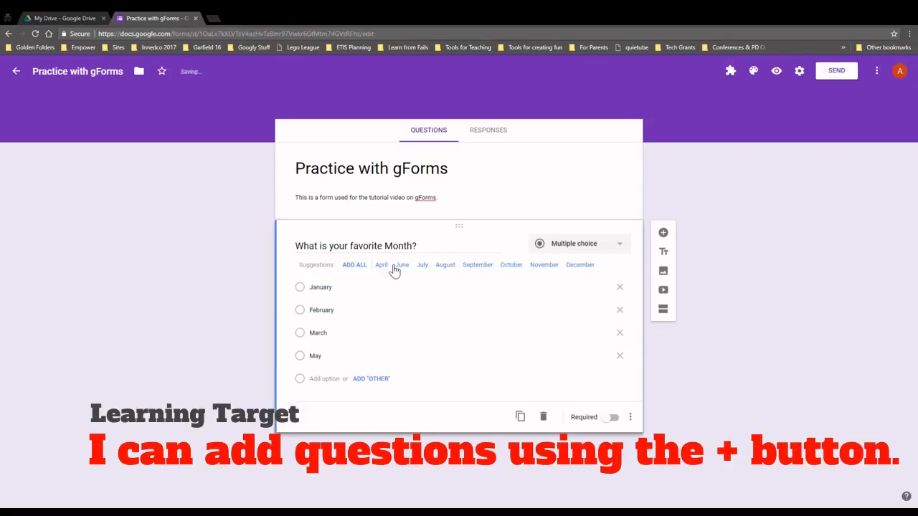
pyautogui.click(385, 267)
pyautogui.click(385, 266)
pyautogui.click(393, 267)
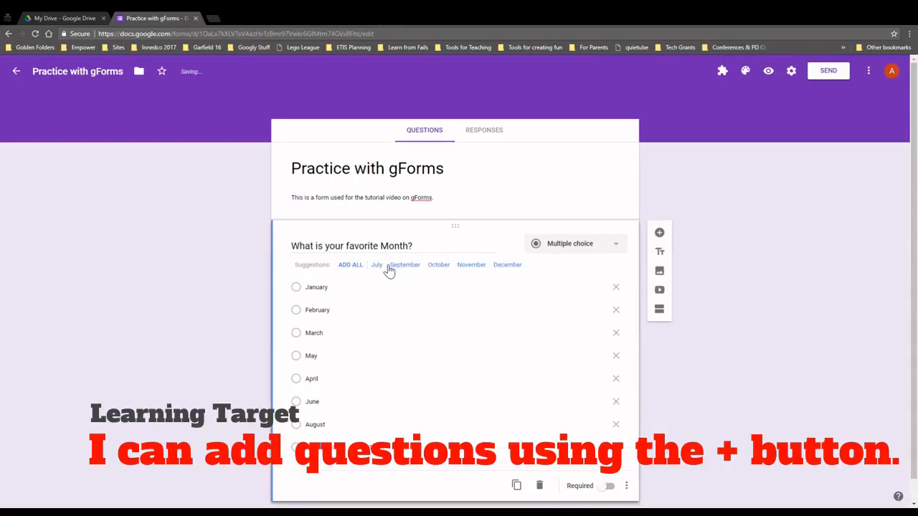
pyautogui.click(378, 267)
pyautogui.click(382, 267)
pyautogui.click(382, 267)
pyautogui.click(381, 267)
pyautogui.click(351, 266)
pyautogui.scroll(-2, 389, 322)
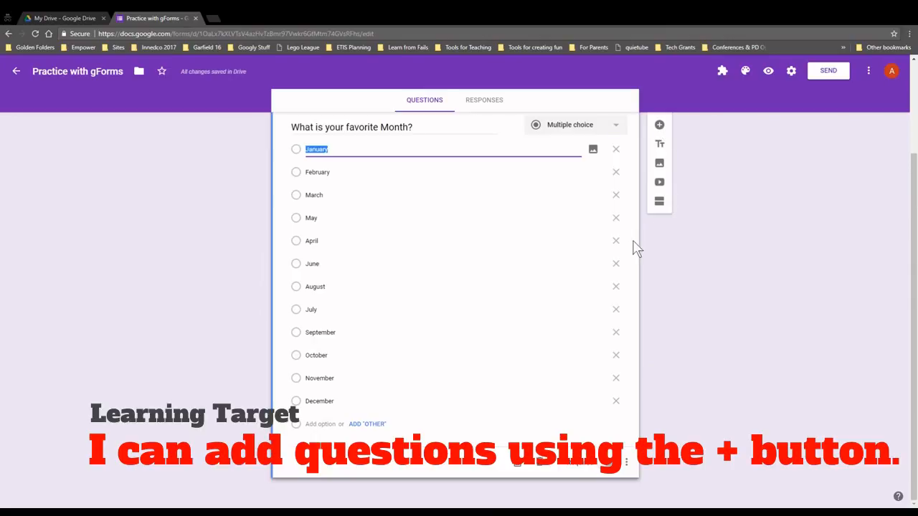
# Add a new question below titled 'What does the fox say?'
pyautogui.scroll(2, 599, 252)
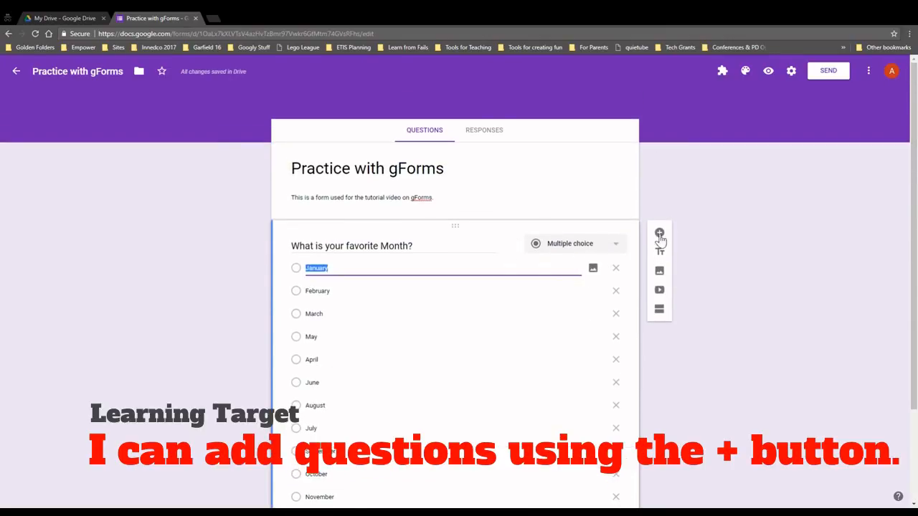
pyautogui.scroll(-2, 715, 308)
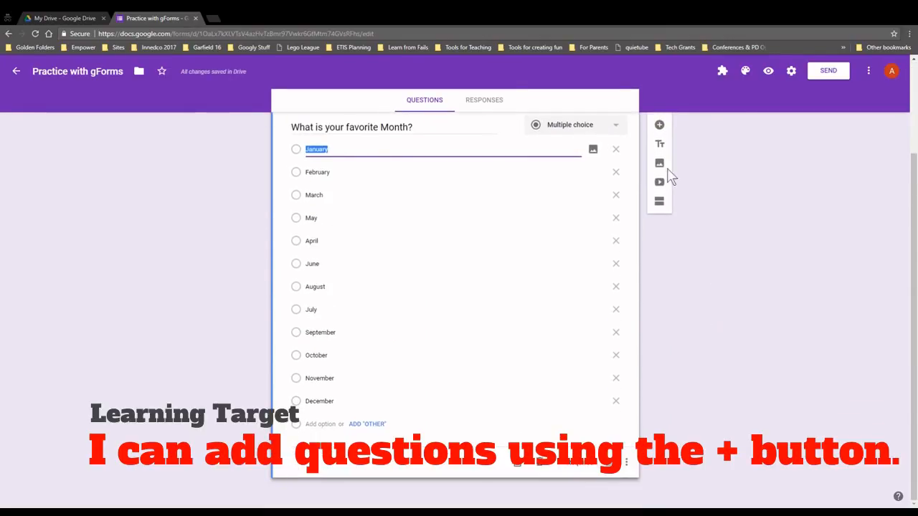
pyautogui.click(660, 128)
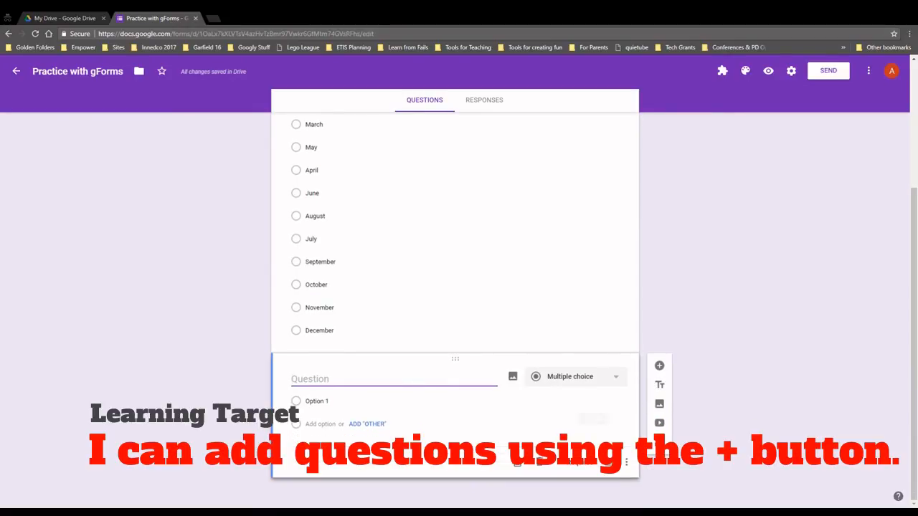
pyautogui.write('W')
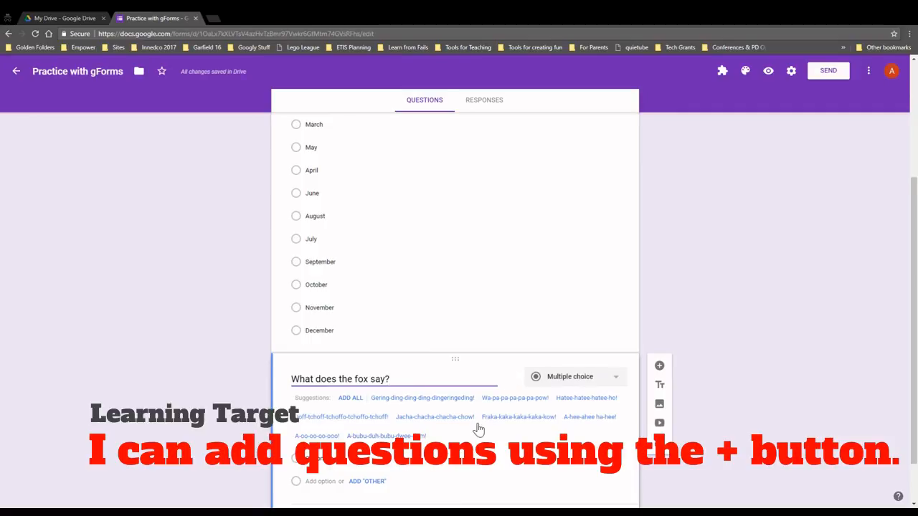
pyautogui.scroll(-1, 475, 430)
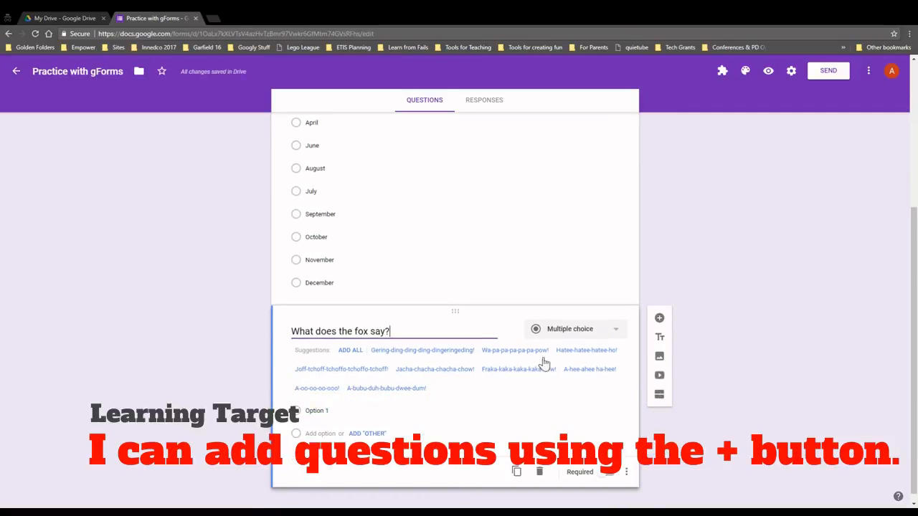
# Display the fox question's type list, from Short answer through Time
pyautogui.click(584, 332)
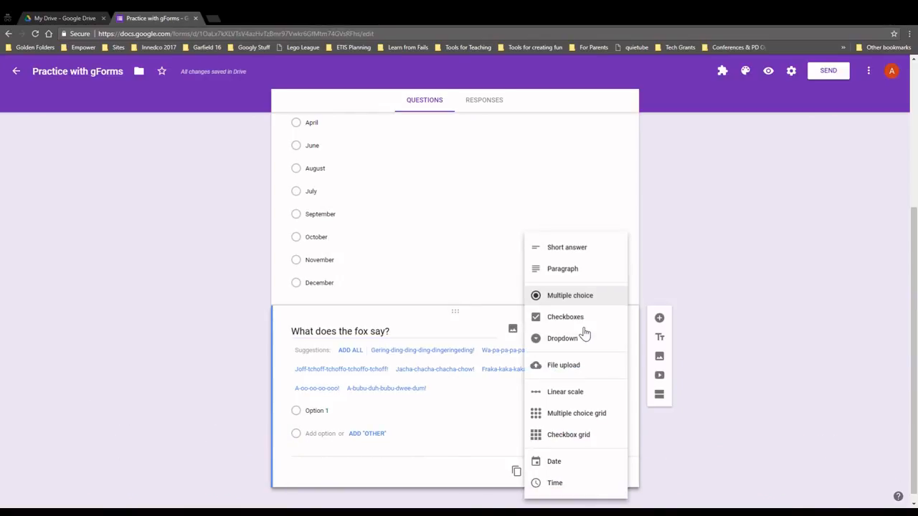
pyautogui.click(642, 335)
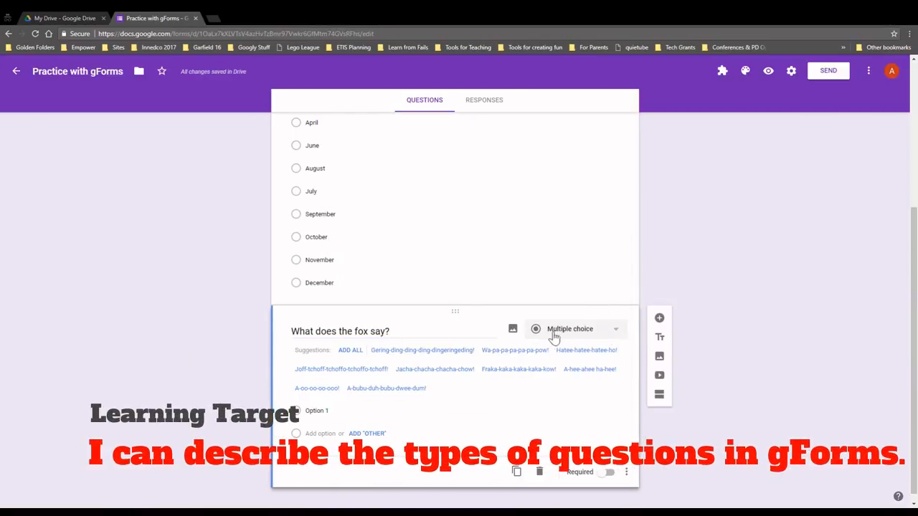
pyautogui.click(606, 333)
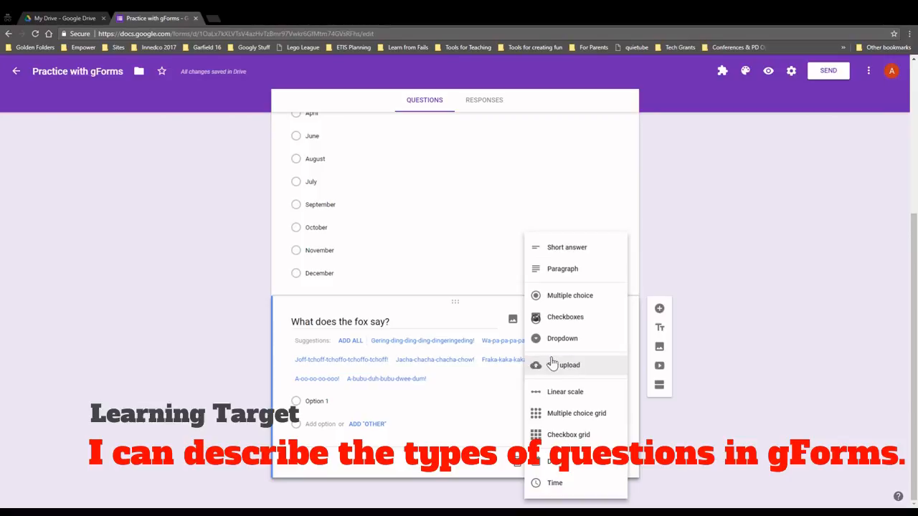
# Change the fox question's type to Multiple choice grid
pyautogui.click(580, 392)
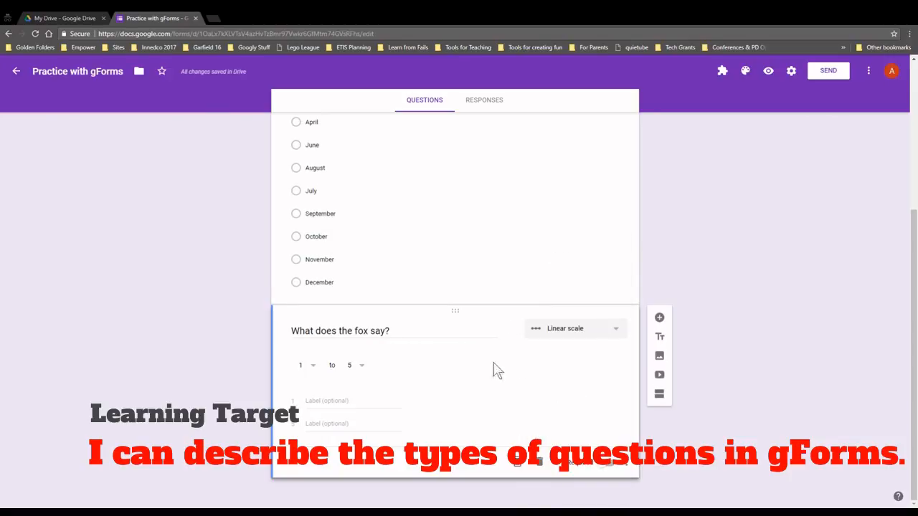
pyautogui.click(581, 336)
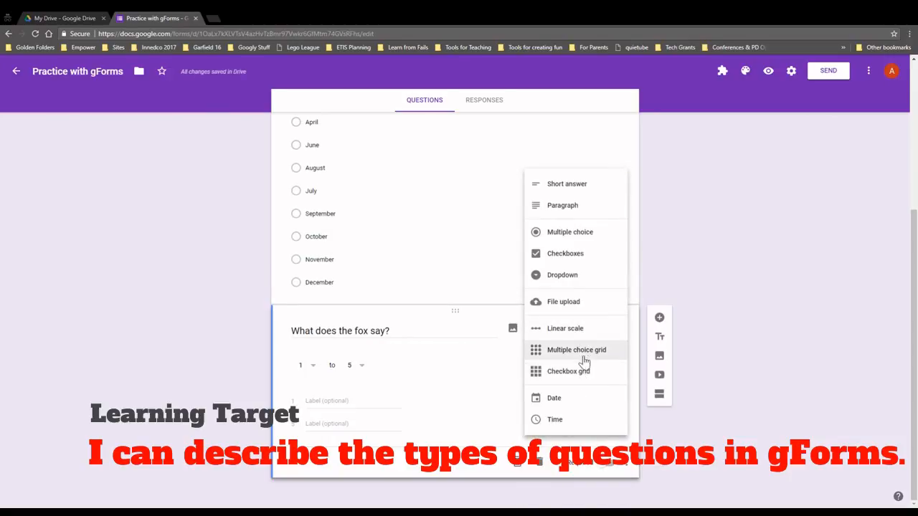
pyautogui.click(585, 355)
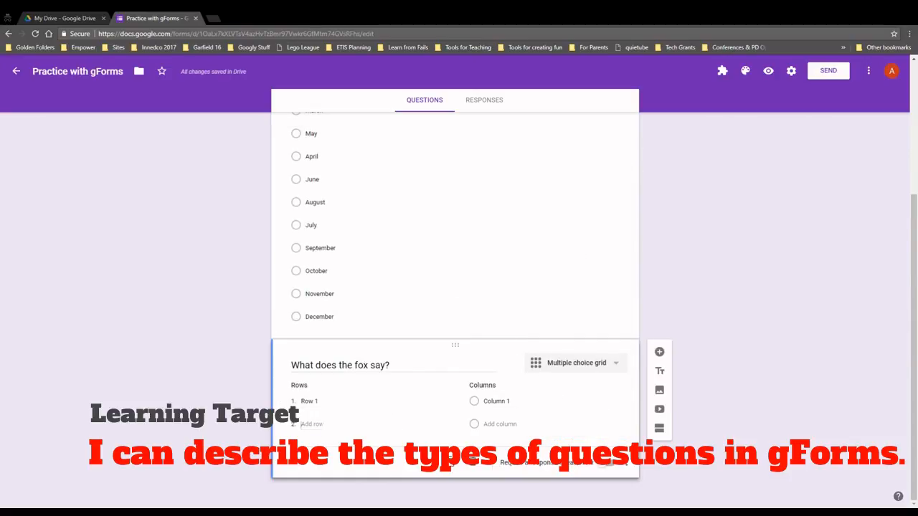
# Give the grid three rows and three columns, and open the preview
pyautogui.click(354, 425)
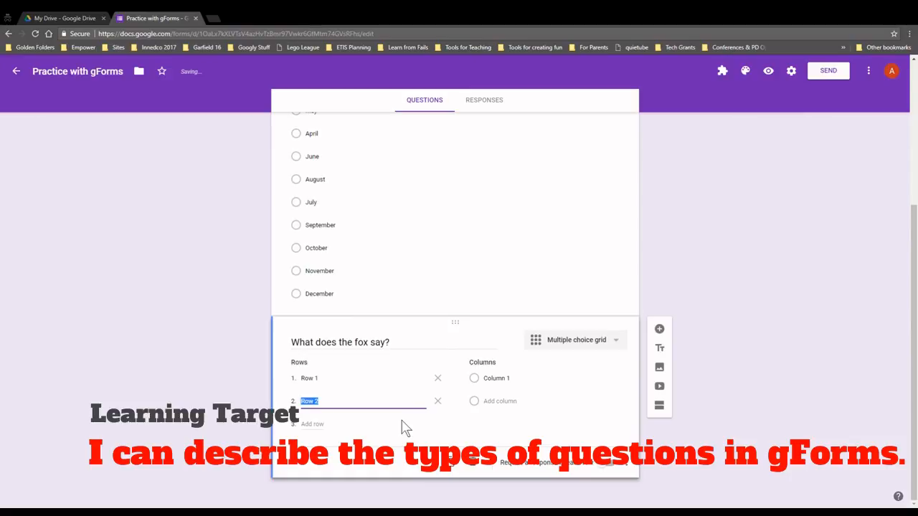
pyautogui.click(368, 424)
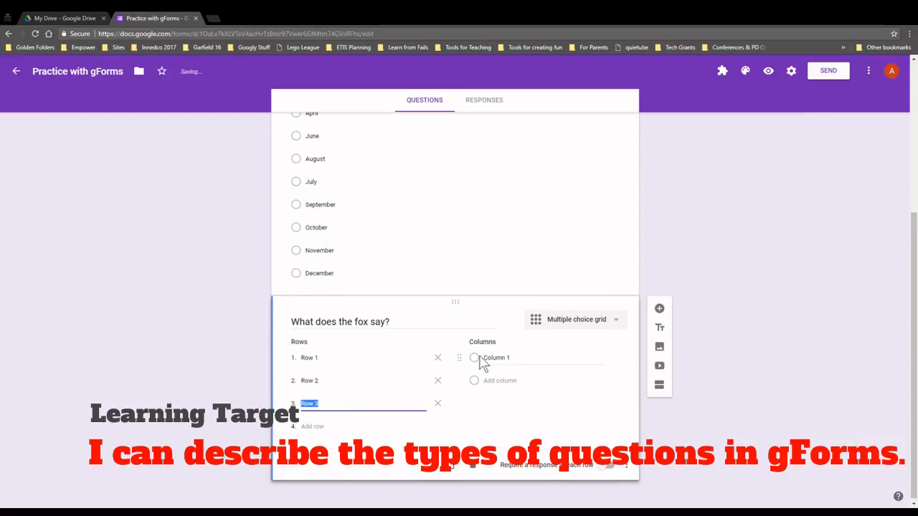
pyautogui.click(482, 360)
pyautogui.click(500, 381)
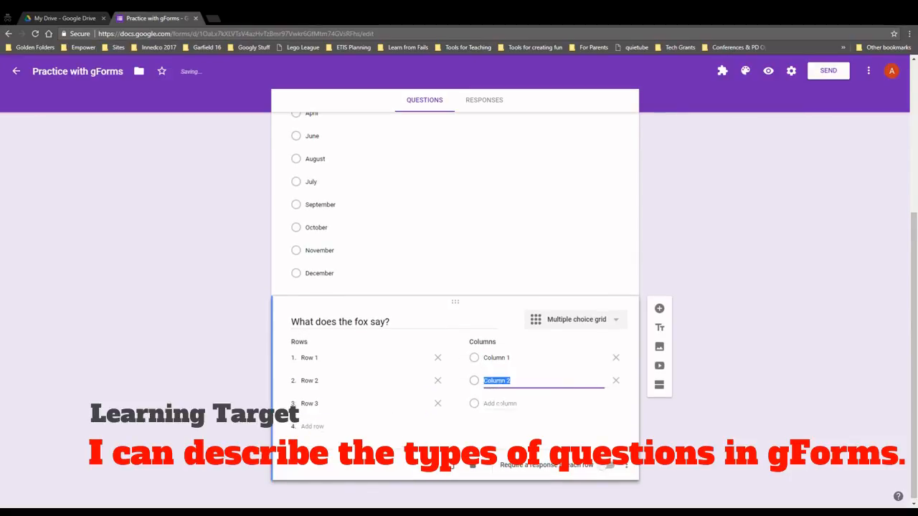
pyautogui.click(501, 404)
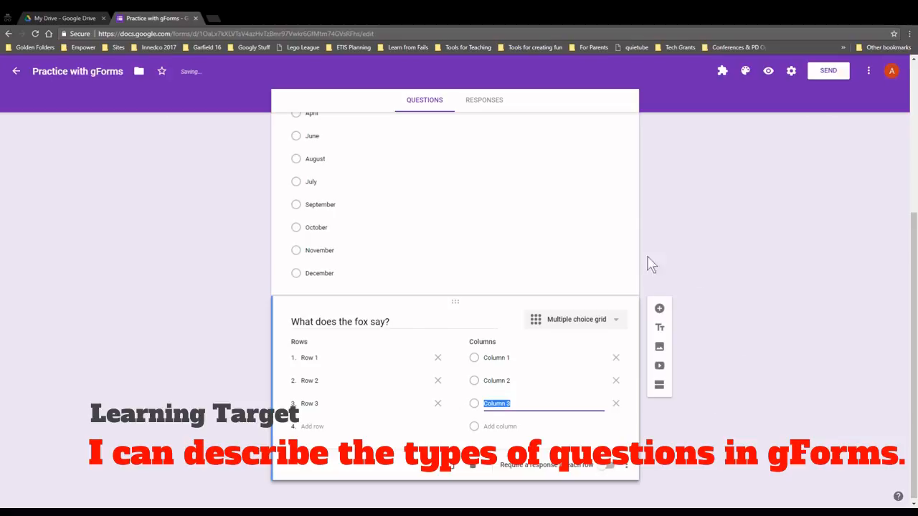
pyautogui.click(769, 73)
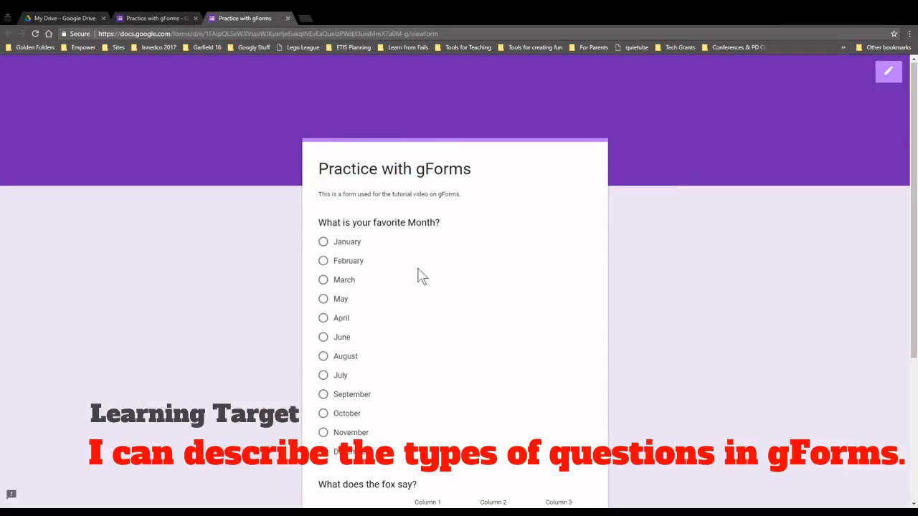
# Submit a test answer (Row 1–Column 1, Row 2–Column 3, Row 3–Column 2) and close the preview
pyautogui.scroll(-3, 420, 274)
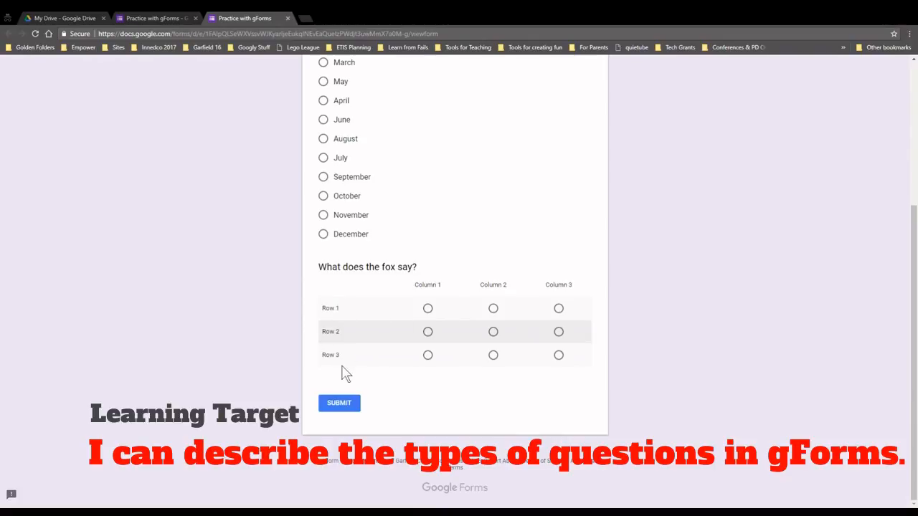
pyautogui.click(427, 309)
pyautogui.click(493, 356)
pyautogui.click(559, 334)
pyautogui.click(337, 404)
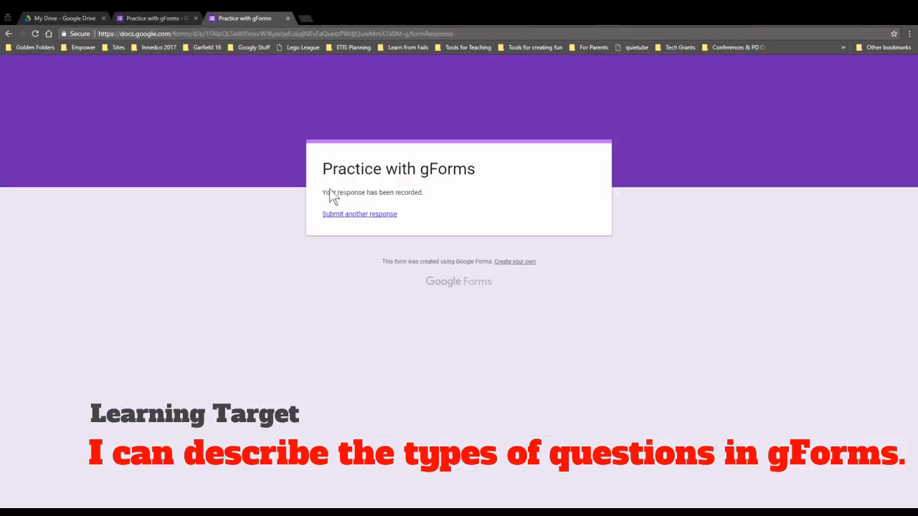
pyautogui.click(288, 18)
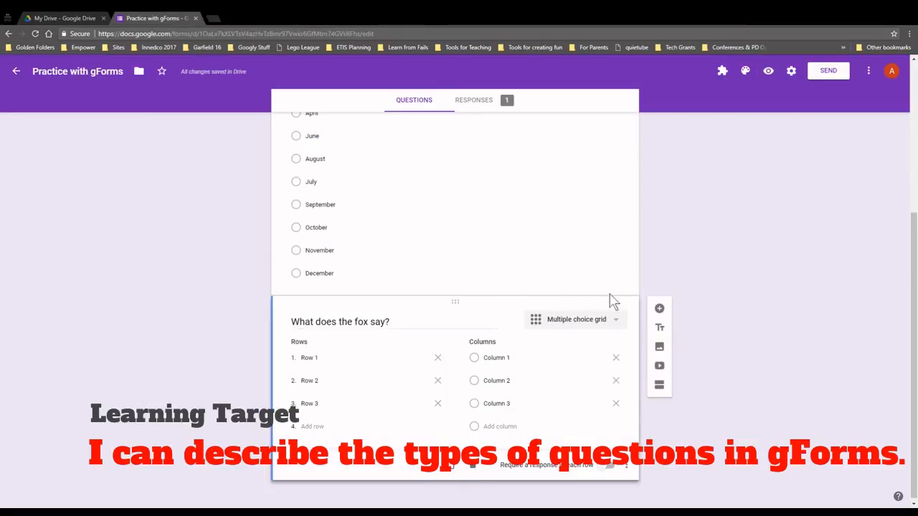
# Switch the fox question to Checkbox grid and preview the form
pyautogui.click(608, 319)
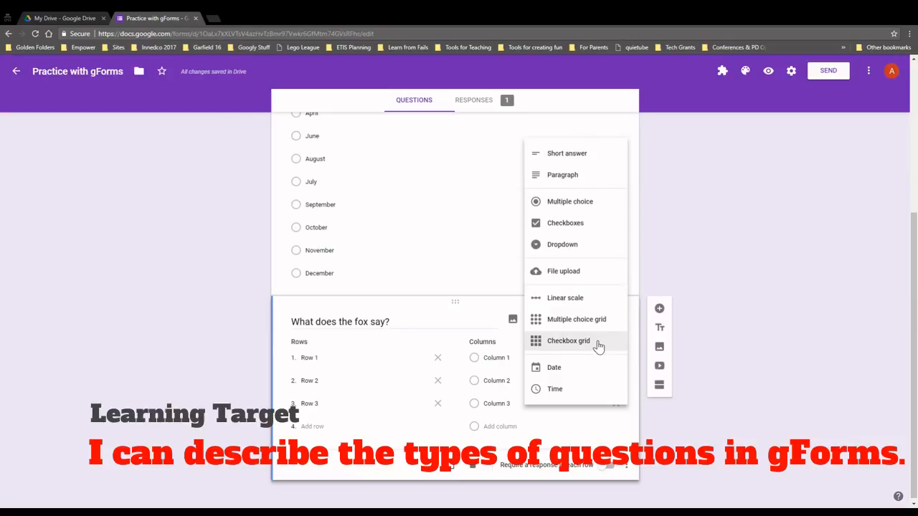
pyautogui.click(599, 347)
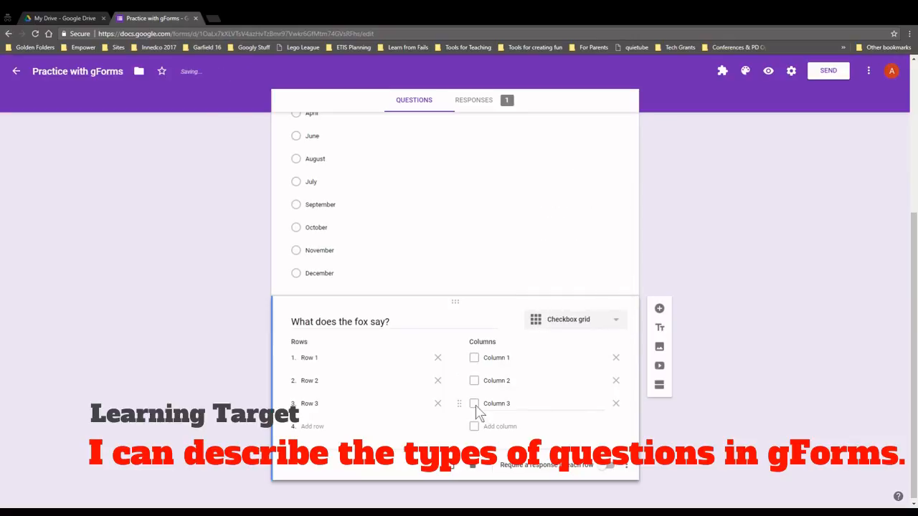
pyautogui.click(768, 71)
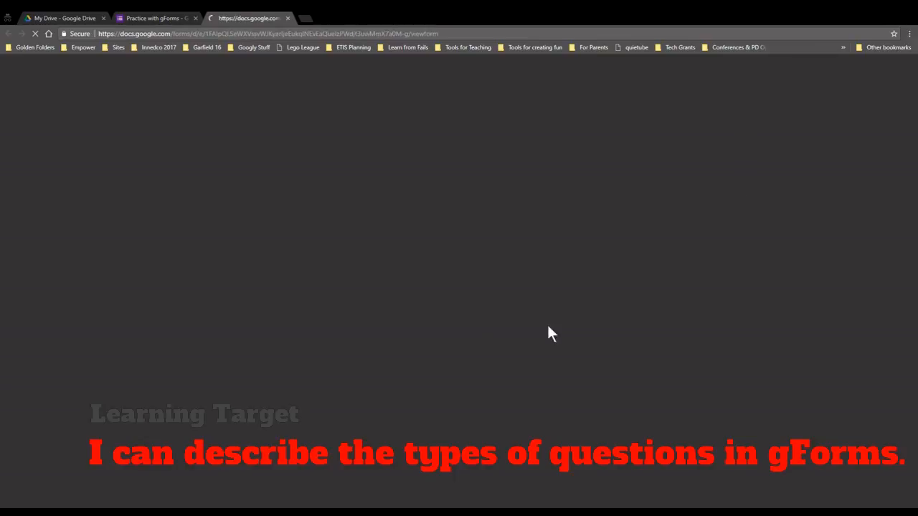
# Tick Column 1 in Rows 1 and 3 and both Columns 2 and 3 in Row 2
pyautogui.scroll(-3, 322, 403)
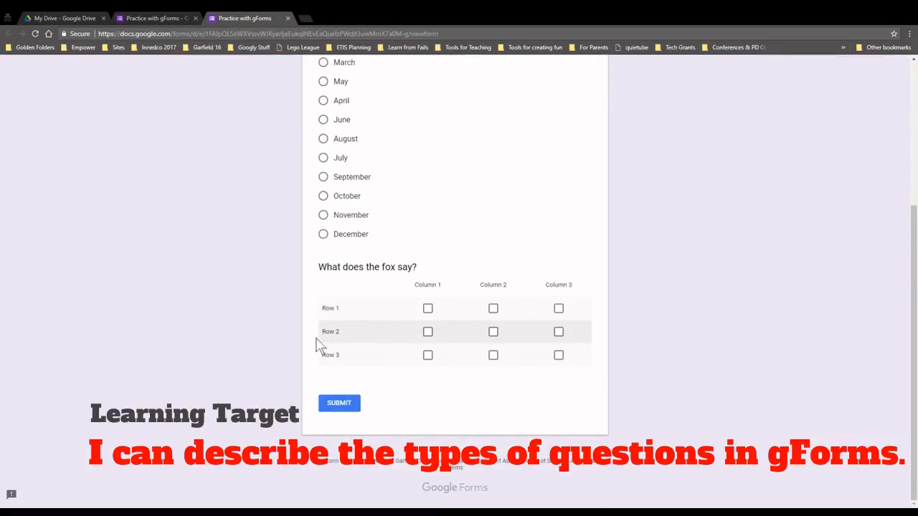
pyautogui.click(428, 309)
pyautogui.click(428, 332)
pyautogui.click(428, 355)
pyautogui.click(428, 332)
pyautogui.click(493, 332)
pyautogui.click(492, 332)
pyautogui.click(559, 332)
pyautogui.click(493, 334)
pyautogui.scroll(4, 515, 256)
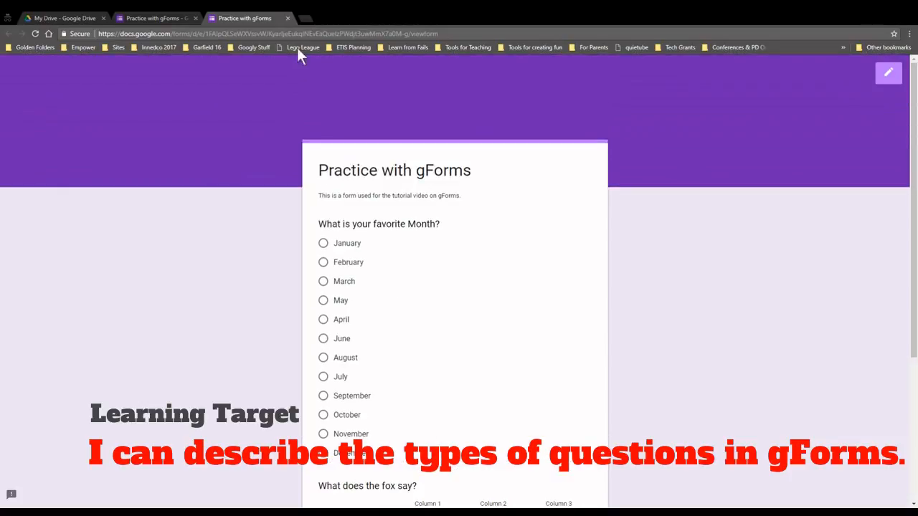
pyautogui.click(288, 18)
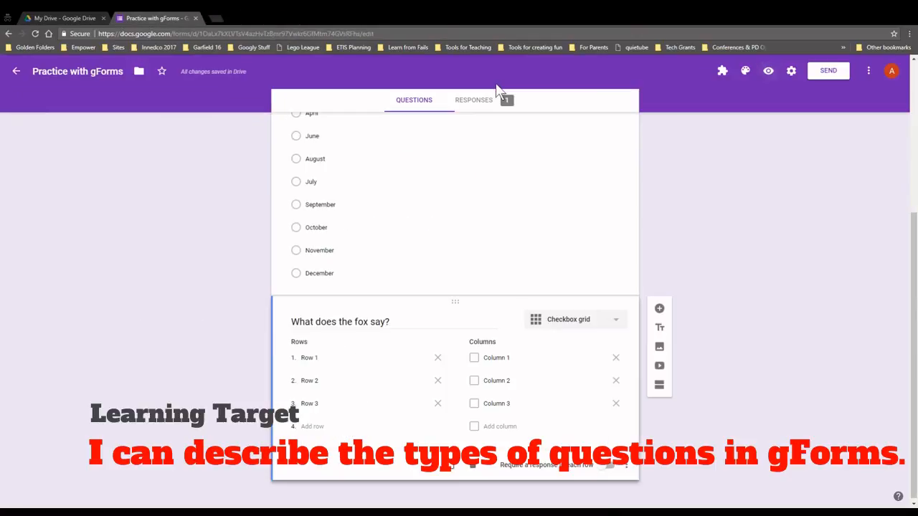
pyautogui.click(581, 320)
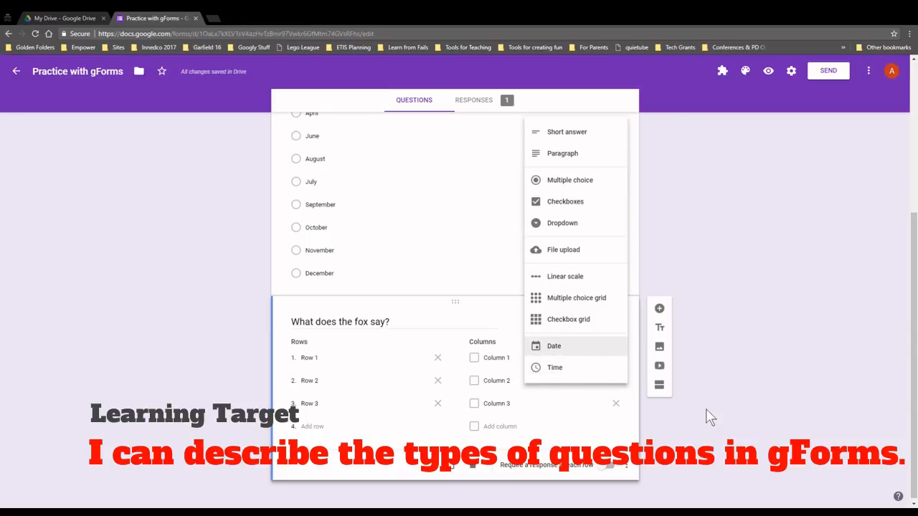
pyautogui.click(862, 228)
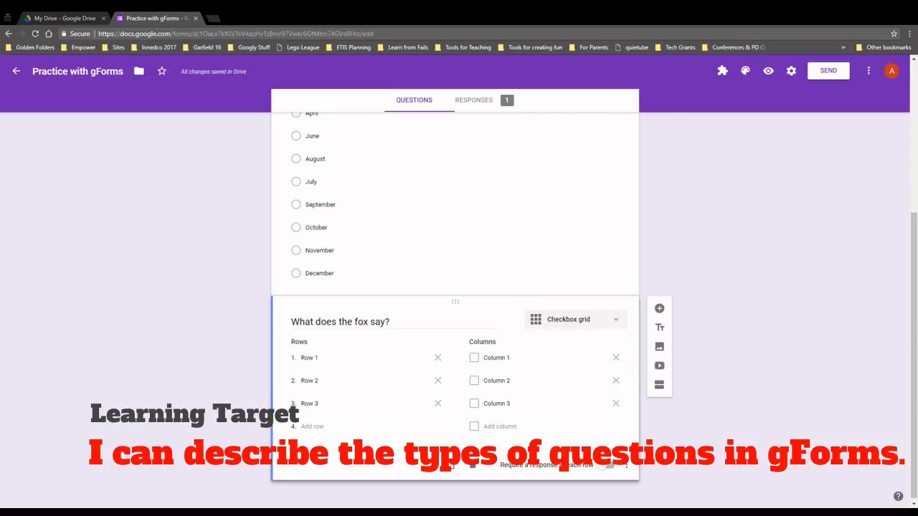
pyautogui.doubleClick(379, 322)
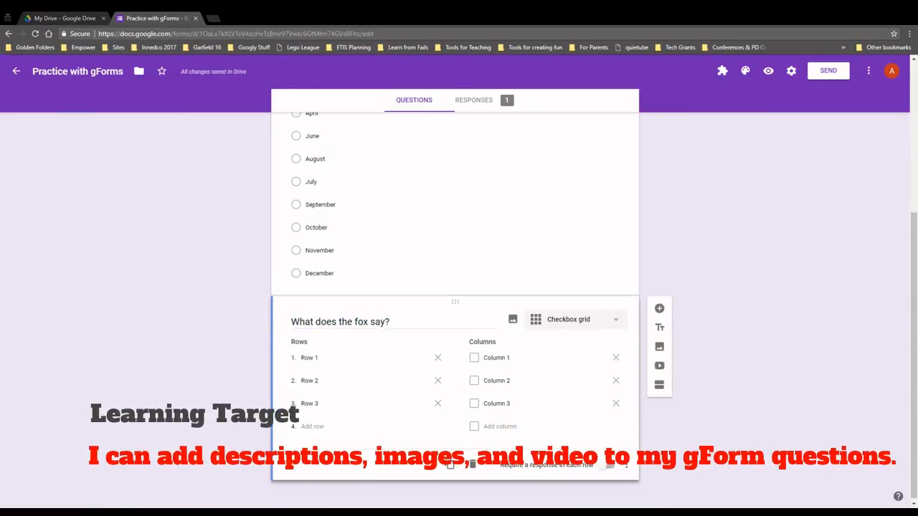
# Retitle the grid 'Sort the following items', label rows 2-D Shapes and 3-D Shapes, and delete Row 3
pyautogui.hotkey('ctrl', 'a')
pyautogui.write('C')
pyautogui.press('BackSpace')
pyautogui.write('Sort the following')
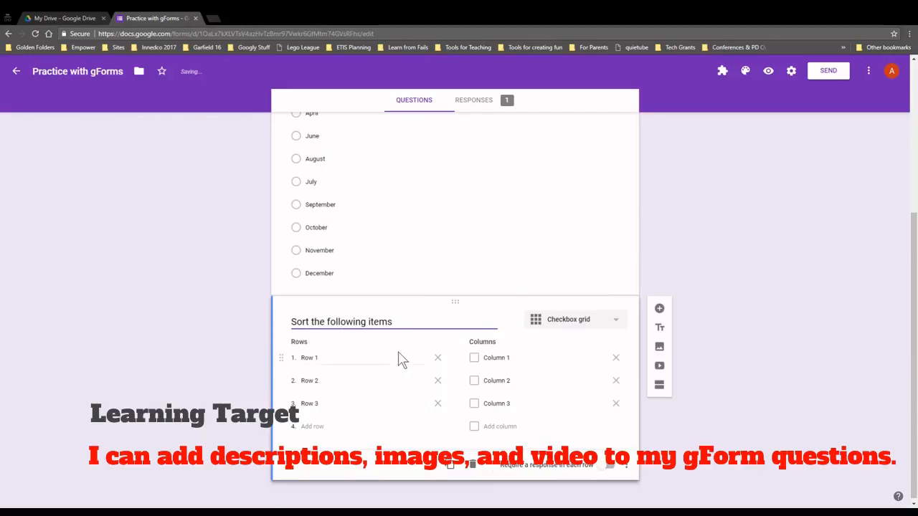
pyautogui.click(392, 358)
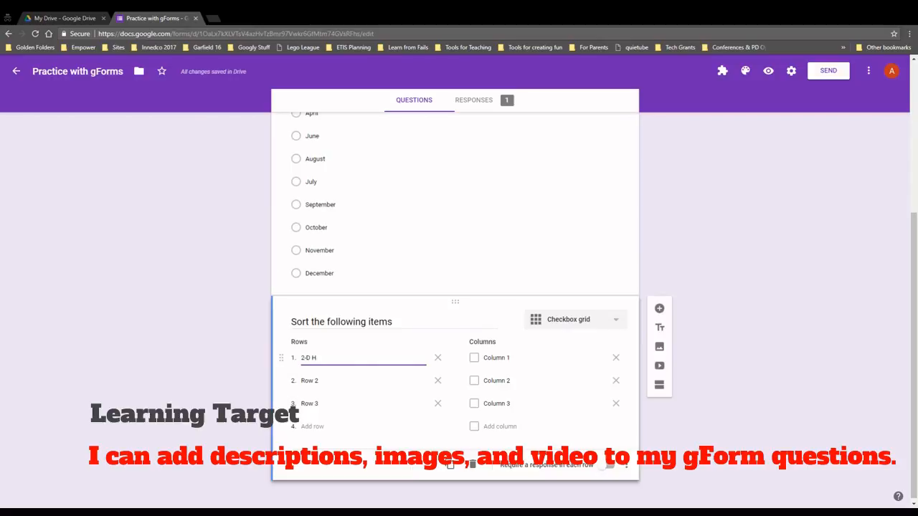
pyautogui.click(363, 380)
pyautogui.write('3-D ')
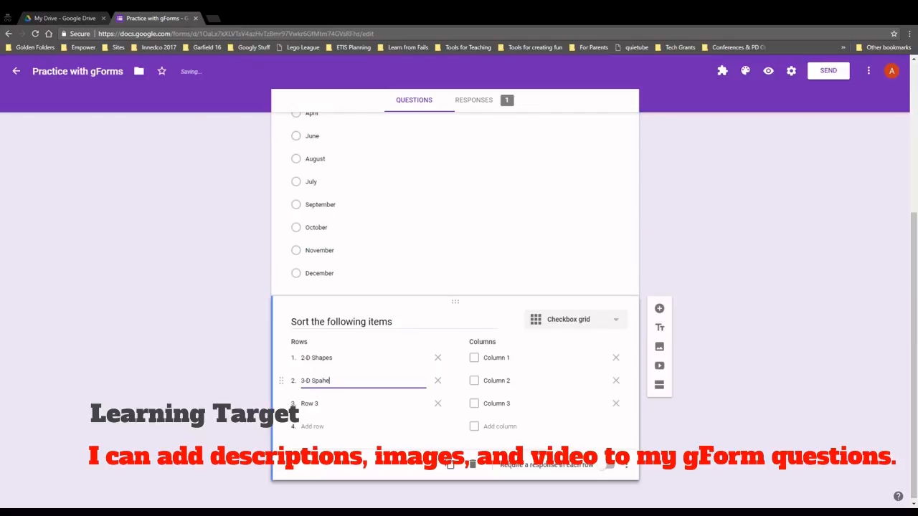
pyautogui.write('Shapes')
pyautogui.click(368, 403)
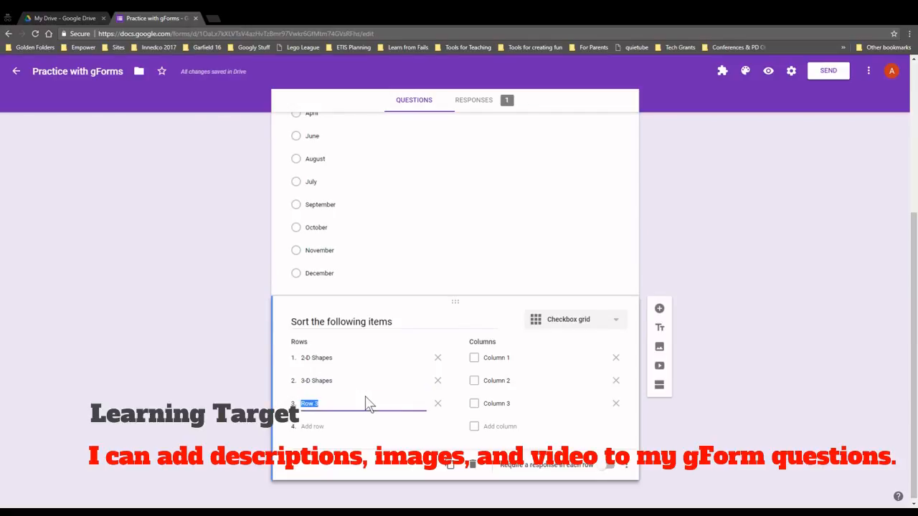
pyautogui.click(434, 407)
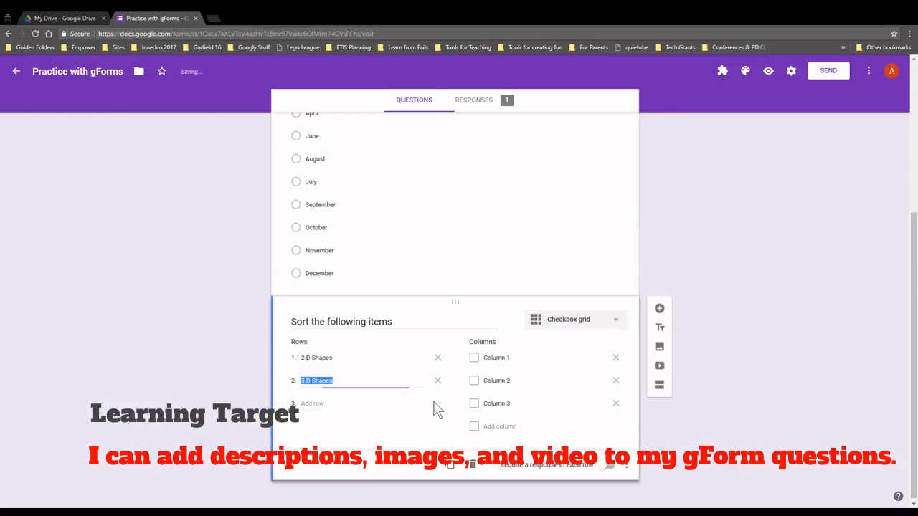
# Name the columns Square, Cube and Rectangle, and add a fourth column 'Spehere'
pyautogui.click(534, 357)
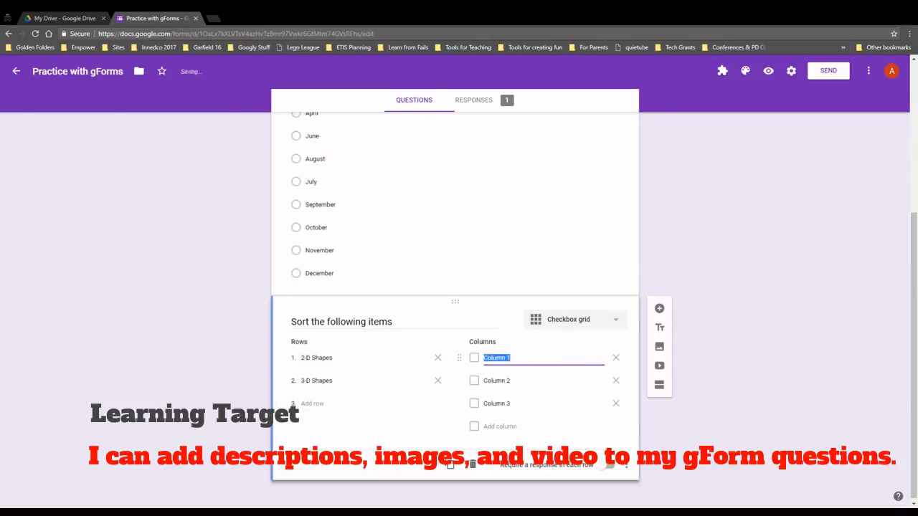
pyautogui.write('Sqa')
pyautogui.click(506, 381)
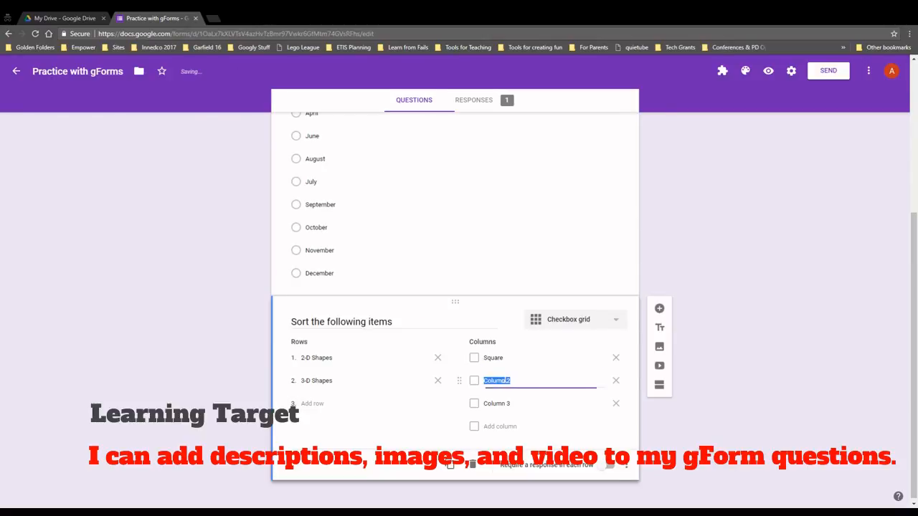
pyautogui.write('Cube')
pyautogui.click(510, 401)
pyautogui.write('Rectangle')
pyautogui.click(500, 428)
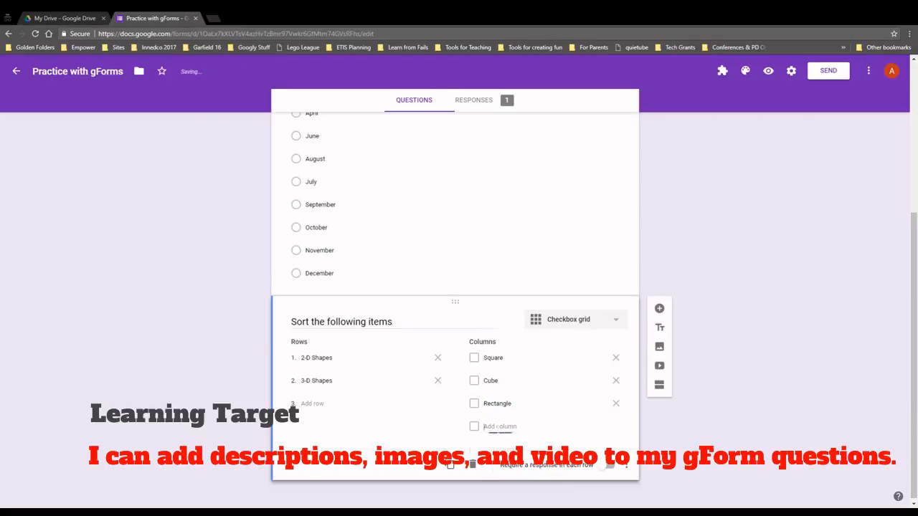
pyautogui.write('Spehere')
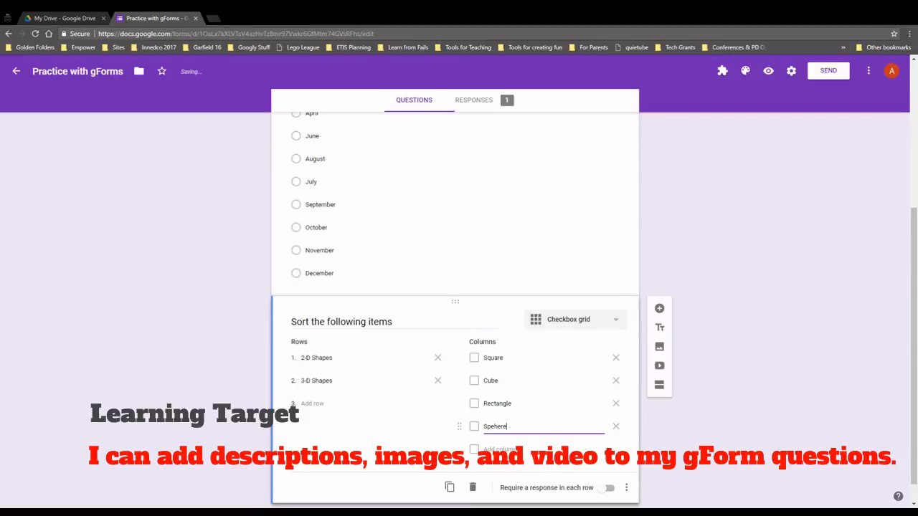
# In preview, tick Square and Rectangle for 2-D Shapes and Cube and Spehere for 3-D Shapes
pyautogui.click(769, 71)
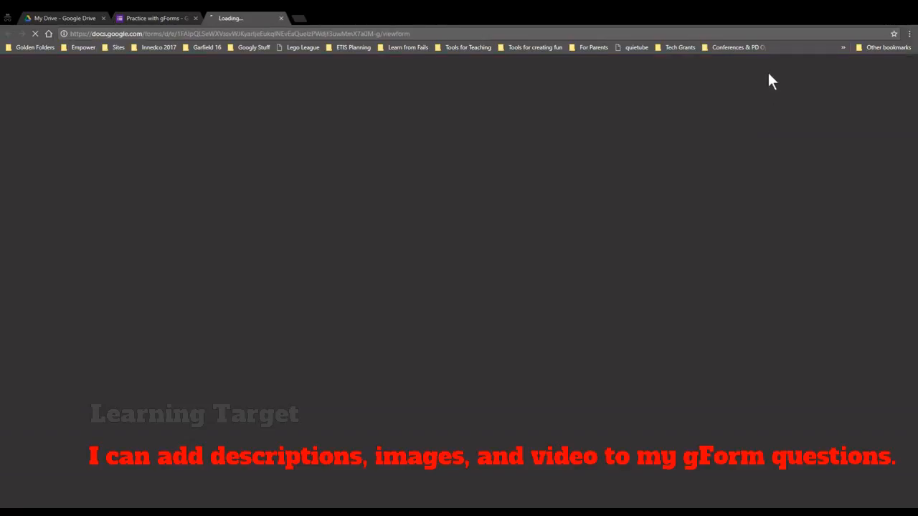
pyautogui.scroll(-3, 545, 301)
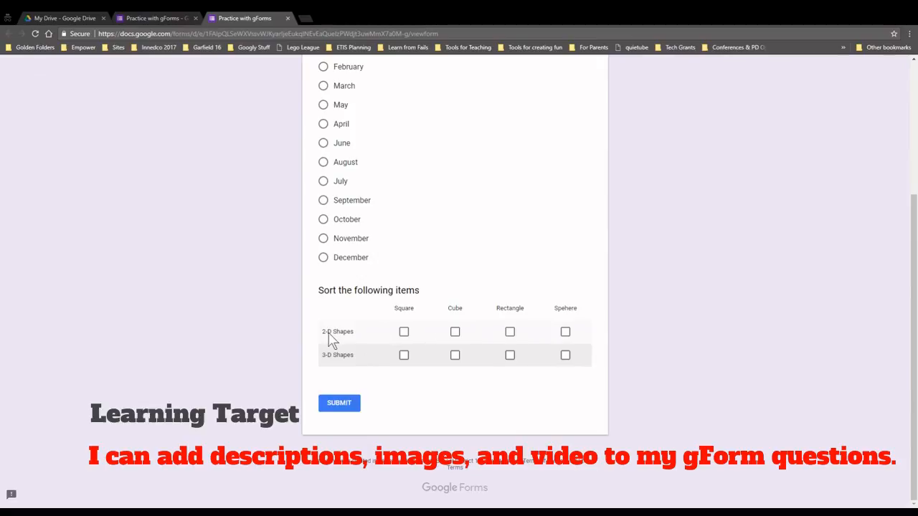
pyautogui.click(403, 333)
pyautogui.click(510, 332)
pyautogui.click(455, 357)
pyautogui.click(565, 355)
# Review the filled-in preview and return to the form editor
pyautogui.scroll(2, 442, 405)
pyautogui.scroll(-3, 427, 230)
pyautogui.scroll(3, 402, 244)
pyautogui.scroll(-3, 362, 259)
pyautogui.scroll(-1, 365, 262)
pyautogui.scroll(5, 471, 309)
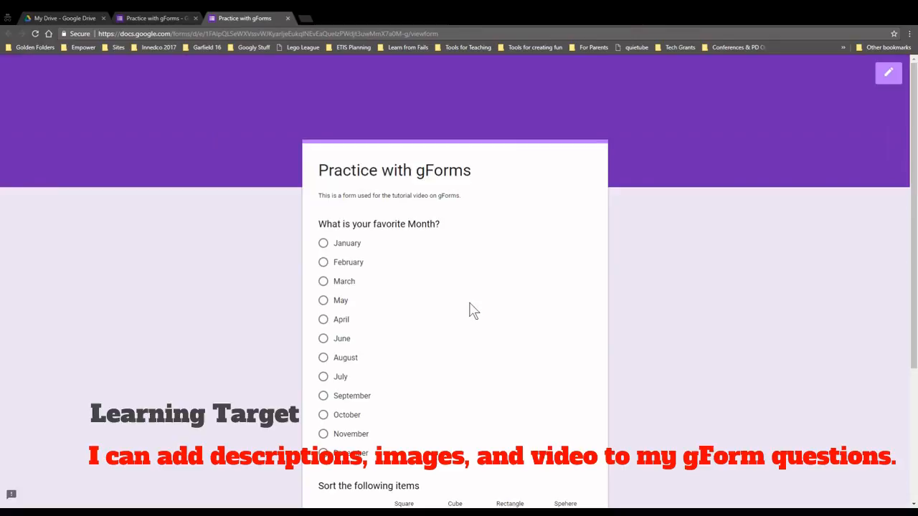
pyautogui.scroll(-3, 466, 307)
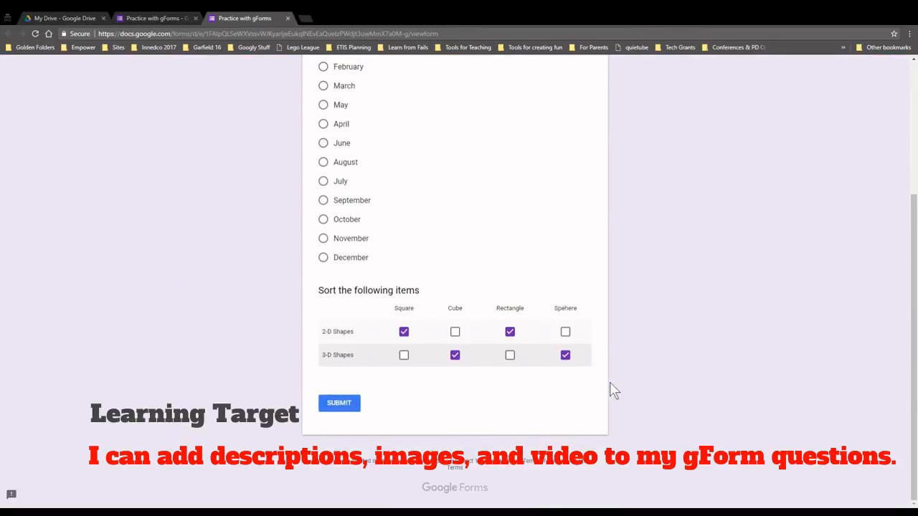
pyautogui.scroll(3, 612, 390)
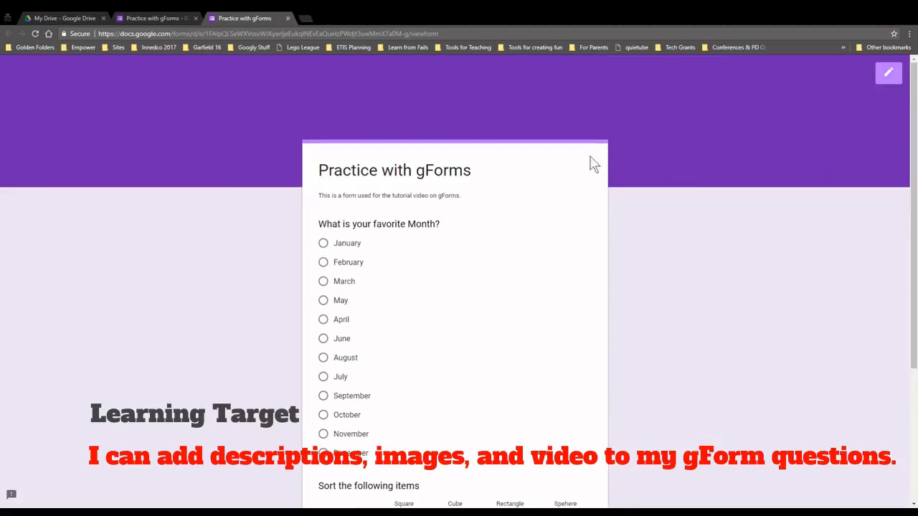
pyautogui.click(890, 76)
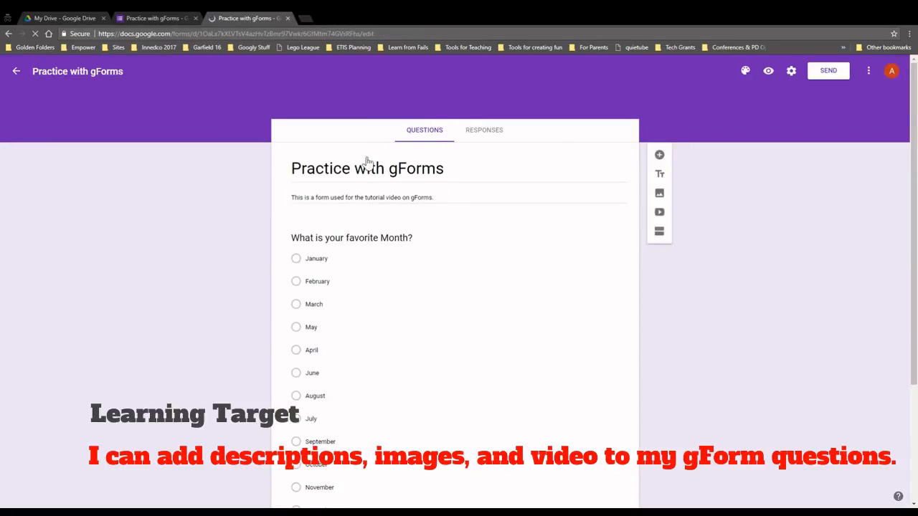
# Close the extra editor copy of the form and scroll to the sorting question
pyautogui.click(287, 18)
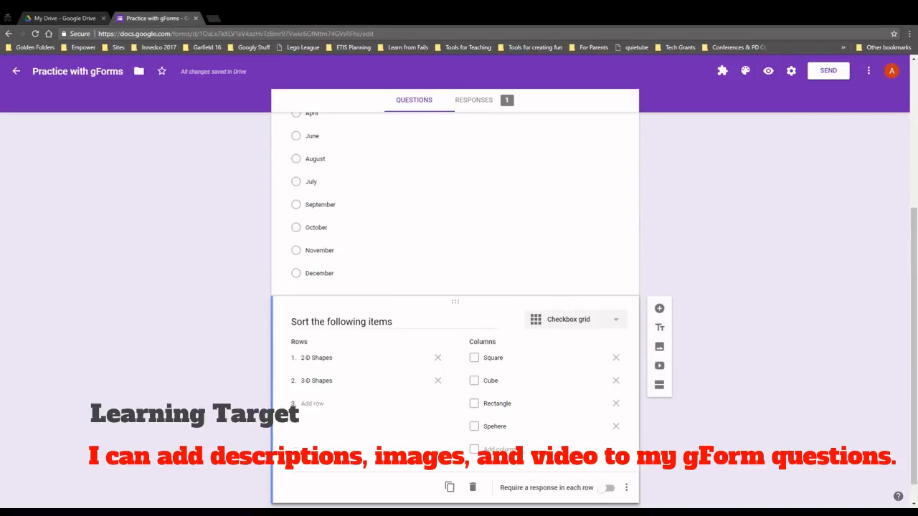
pyautogui.scroll(-1, 770, 361)
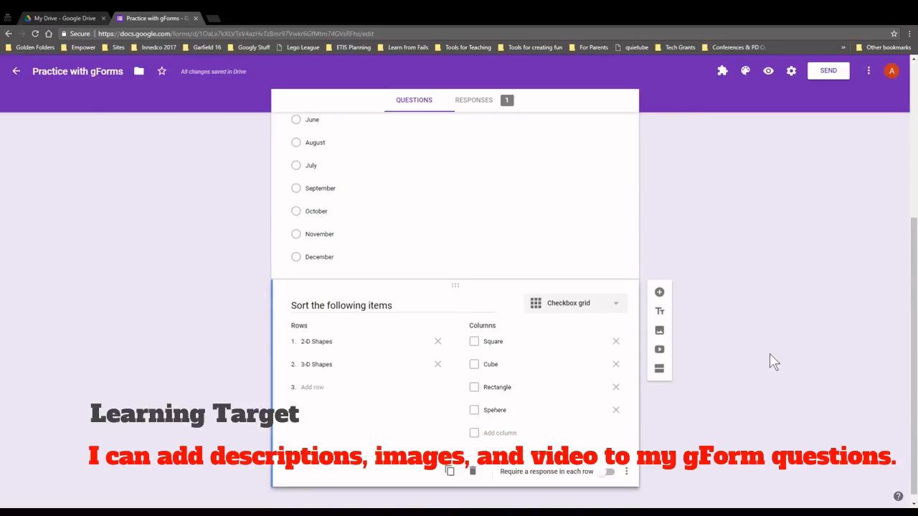
pyautogui.moveTo(374, 296)
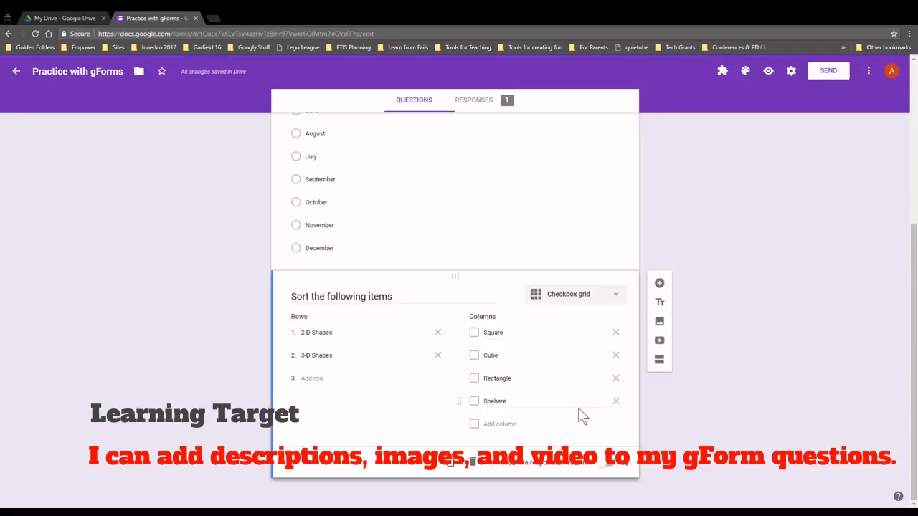
# Add the description 'Some of these shapes are 2 dimensional some are 3 dimensional.' to the question
pyautogui.click(626, 464)
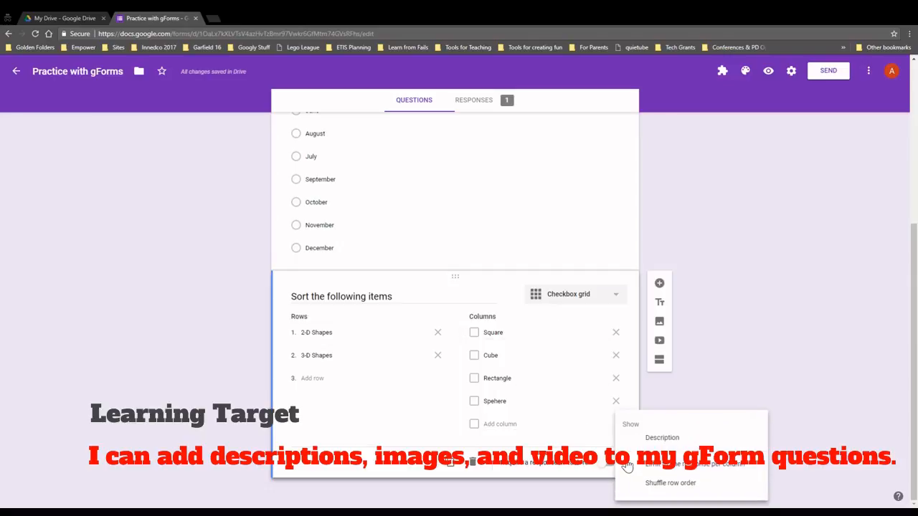
pyautogui.click(608, 434)
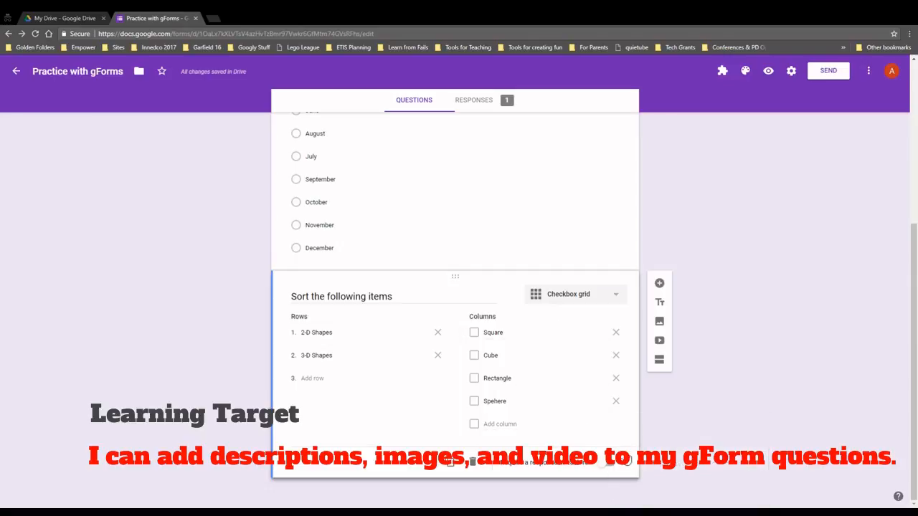
pyautogui.click(626, 466)
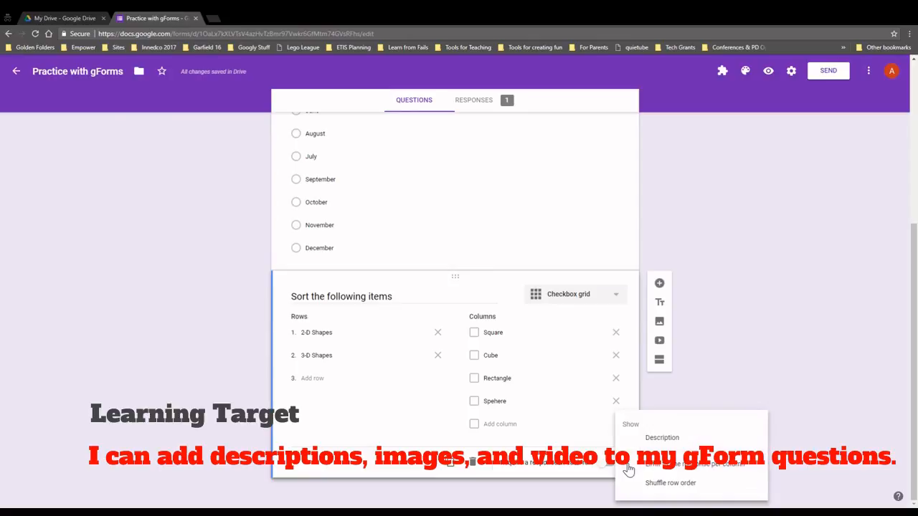
pyautogui.click(655, 439)
pyautogui.write('So')
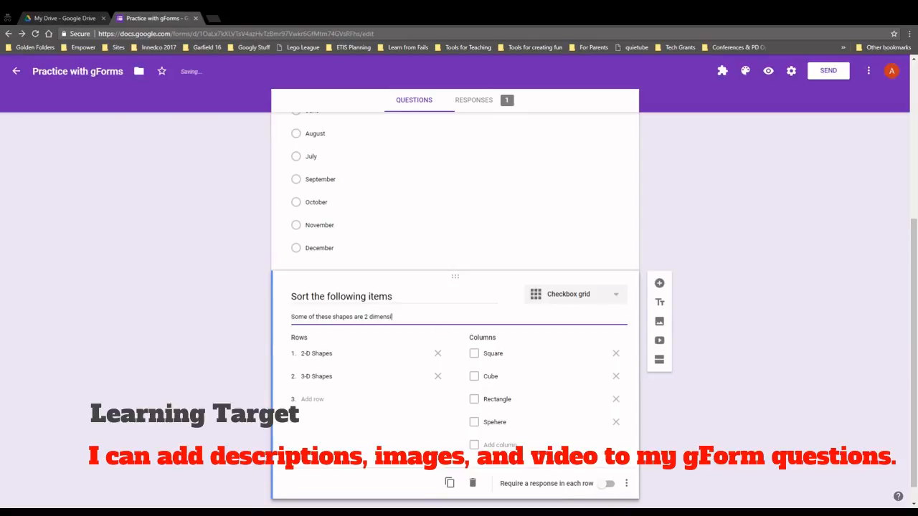
pyautogui.write('al some are 3 dimensional.')
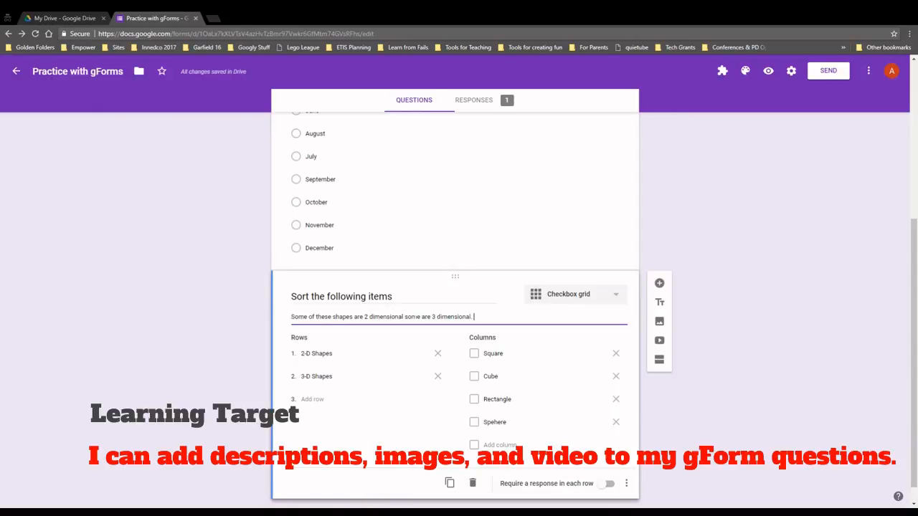
pyautogui.click(789, 348)
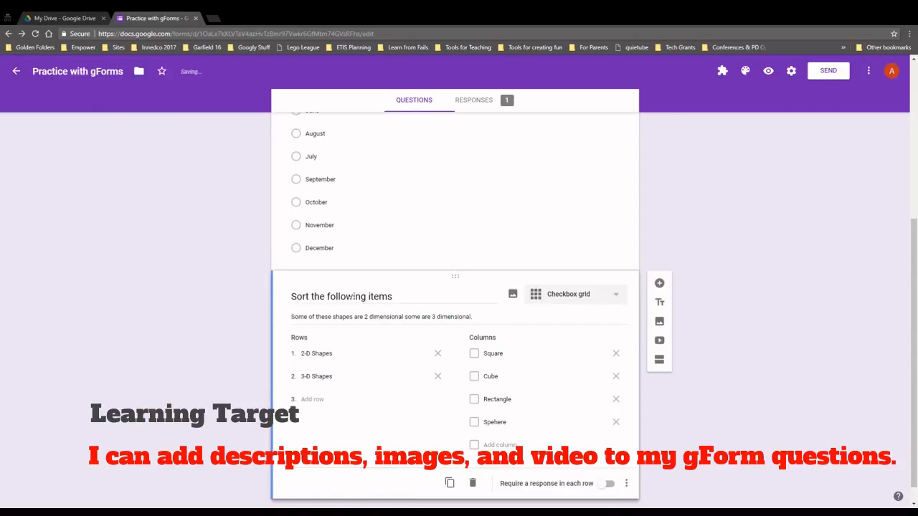
# Search images for 'shapes' and insert the colourful shapes picture into the sorting question
pyautogui.click(512, 295)
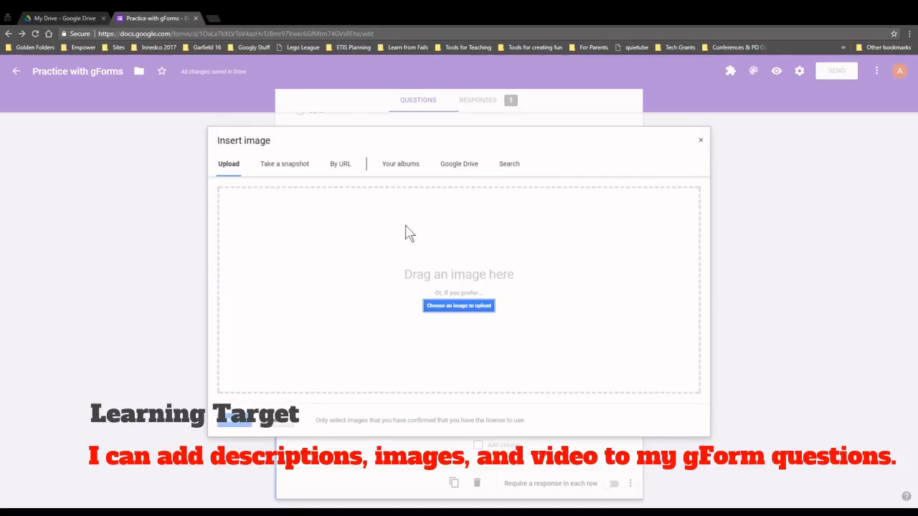
pyautogui.click(510, 165)
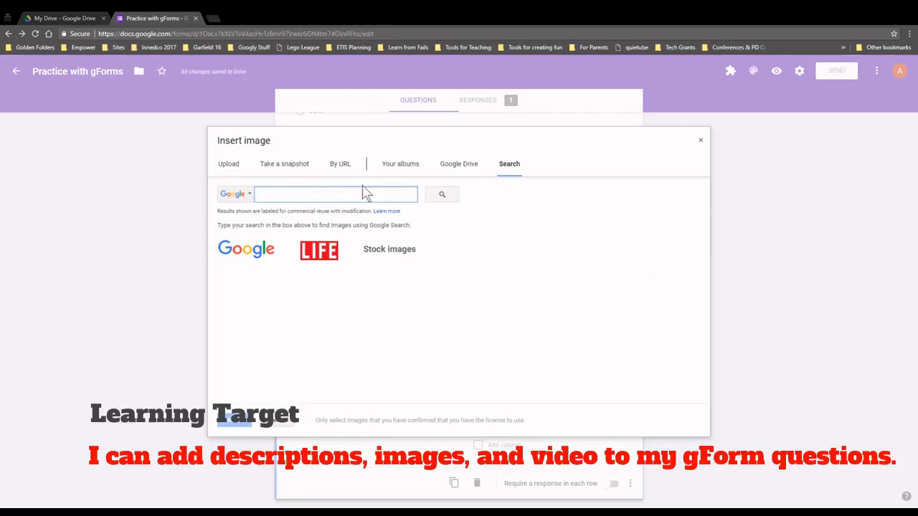
pyautogui.write('shapes')
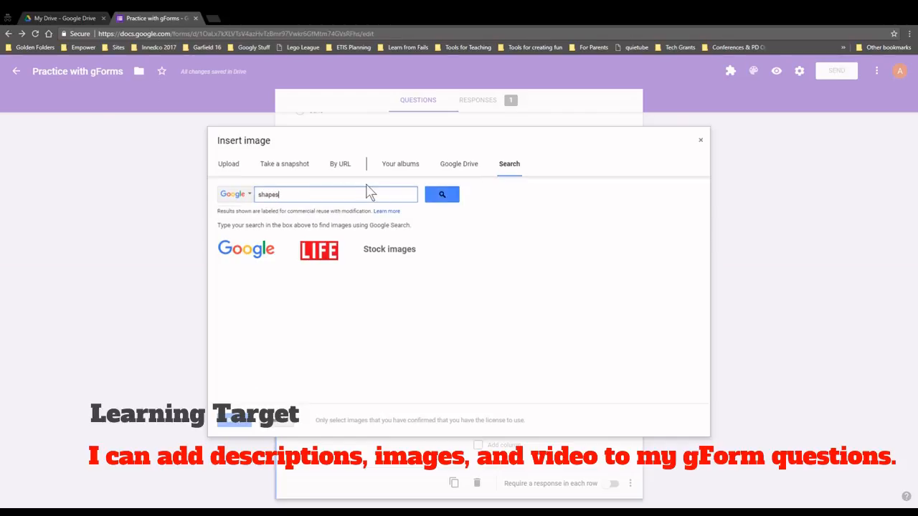
pyautogui.press('Return')
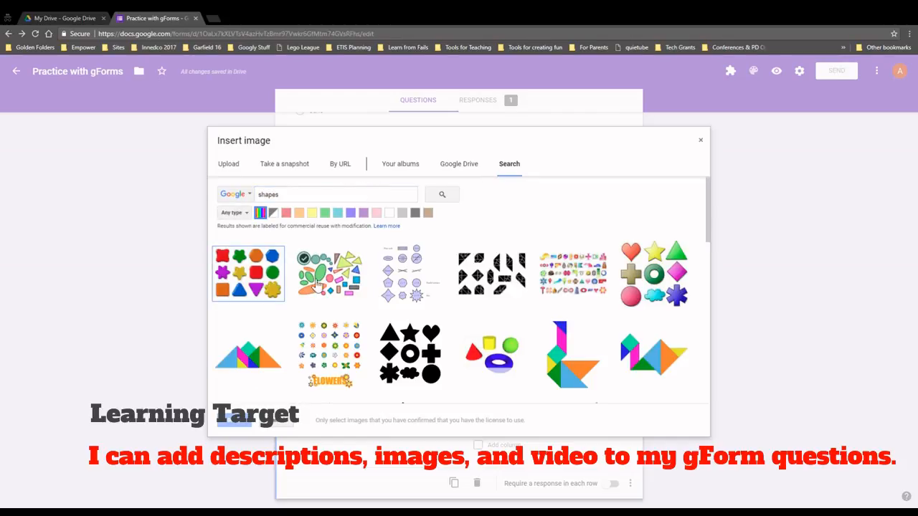
pyautogui.scroll(-3, 518, 297)
pyautogui.scroll(-5, 517, 302)
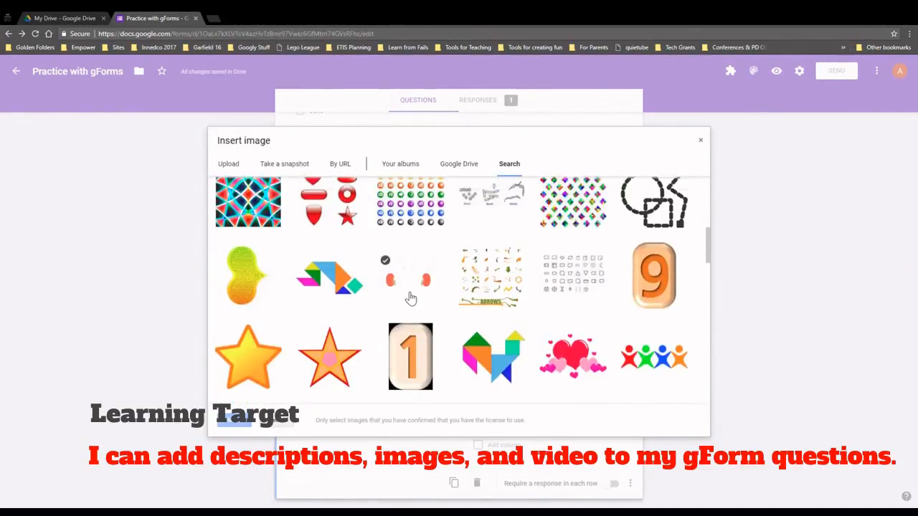
pyautogui.scroll(8, 410, 297)
pyautogui.click(263, 241)
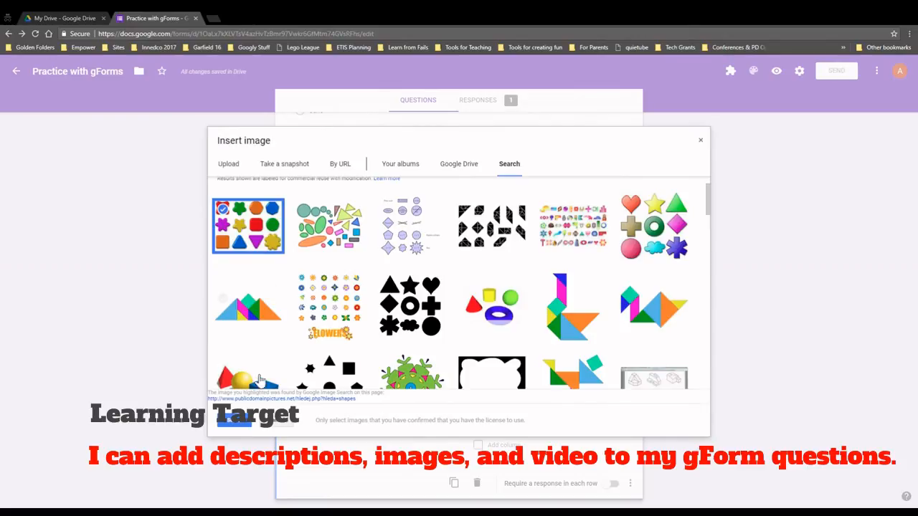
pyautogui.click(236, 422)
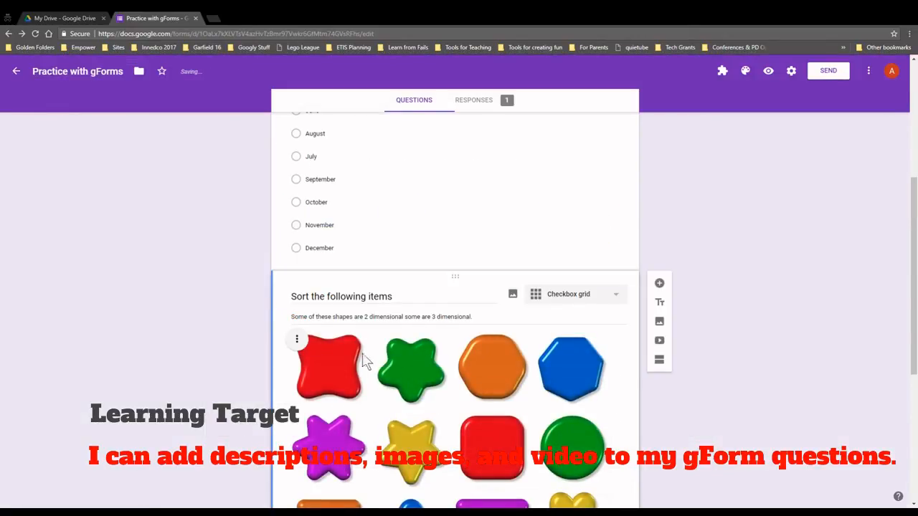
# Select the misspelled 'Spehere' column label in the grid
pyautogui.scroll(-4, 364, 361)
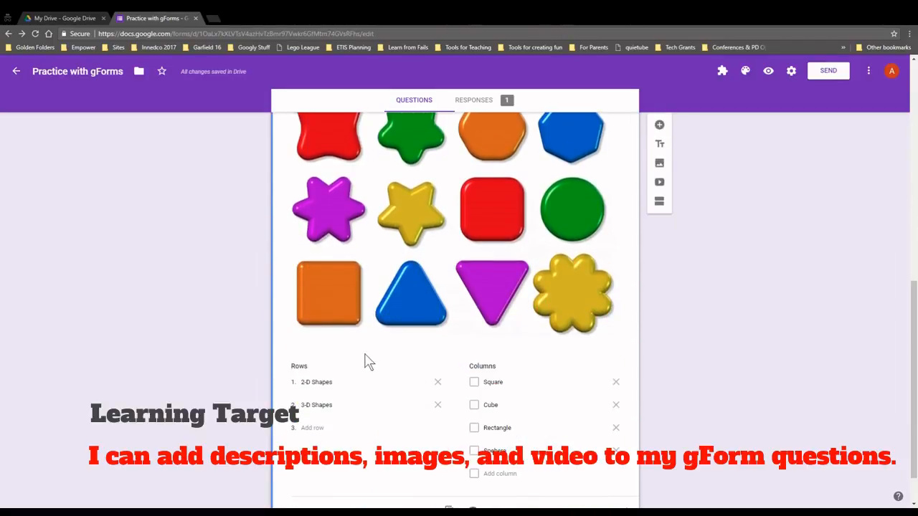
pyautogui.click(581, 382)
pyautogui.scroll(-1, 579, 423)
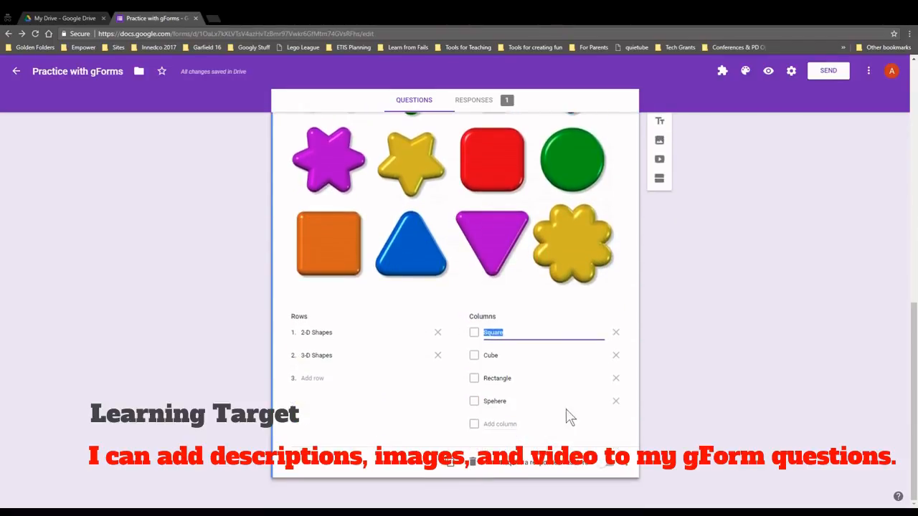
pyautogui.click(564, 402)
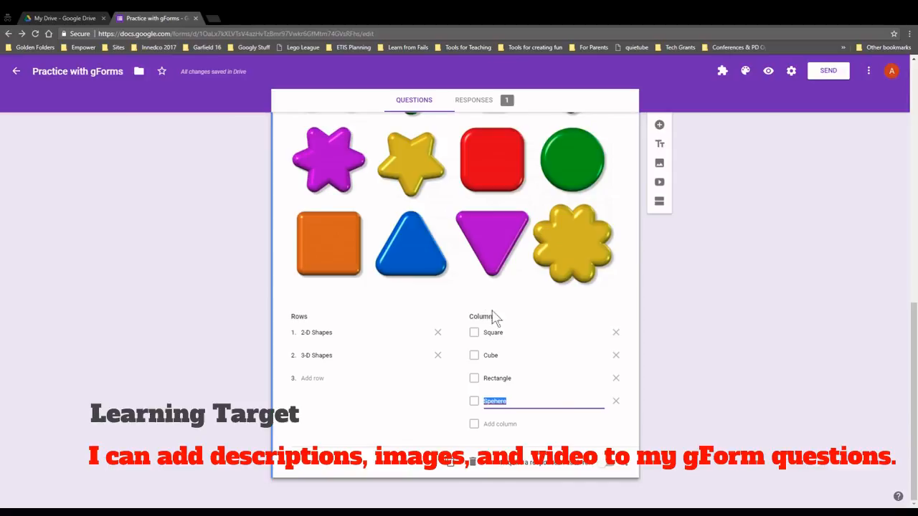
pyautogui.scroll(2, 425, 242)
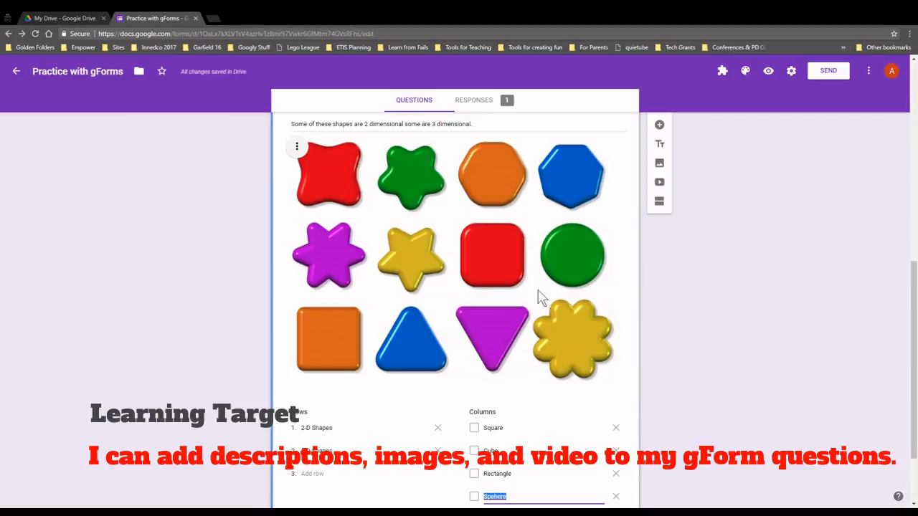
pyautogui.scroll(-2, 463, 320)
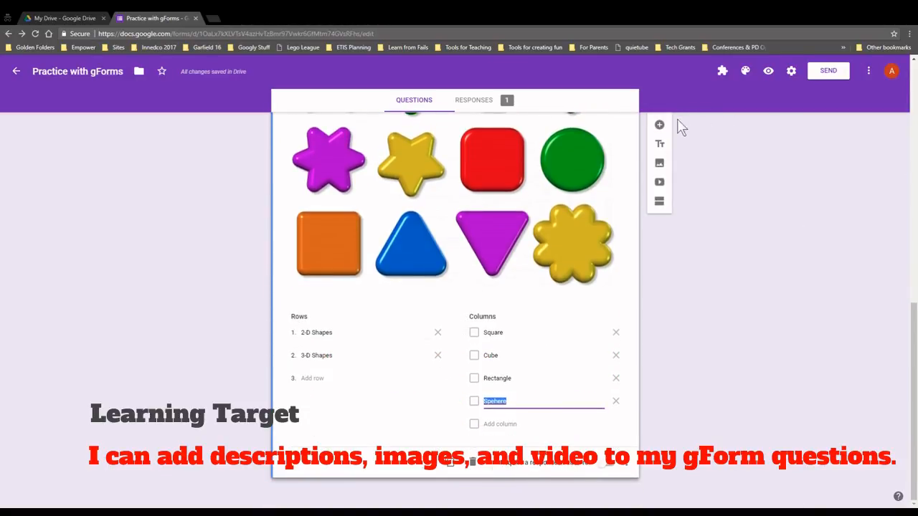
# Add a multiple-choice question 'What is the Oregon trail?' with Oregon capitalised
pyautogui.click(660, 126)
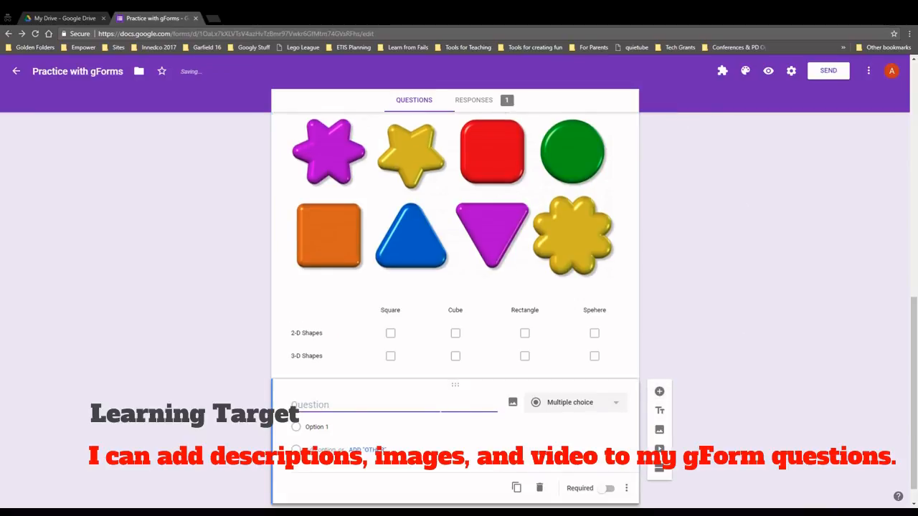
pyautogui.write('What is ')
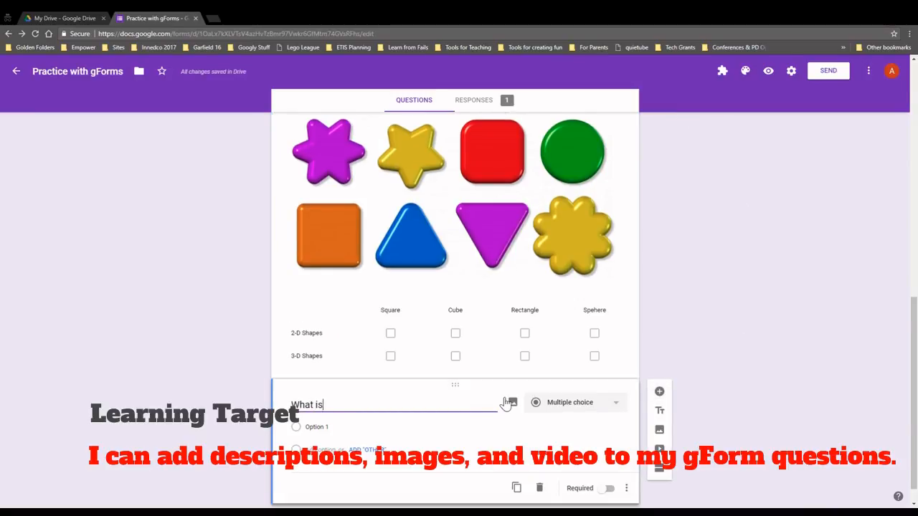
pyautogui.write('the oregon trail?')
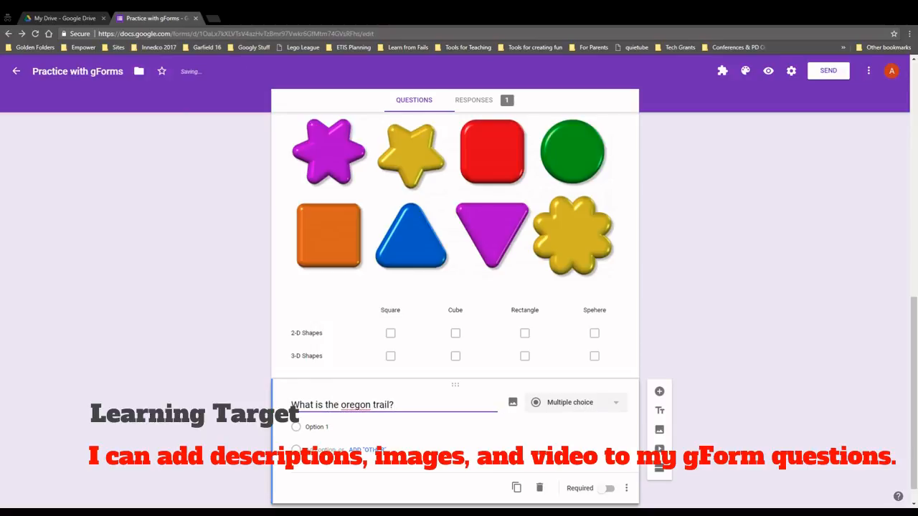
pyautogui.doubleClick(361, 404)
pyautogui.write('Oregon')
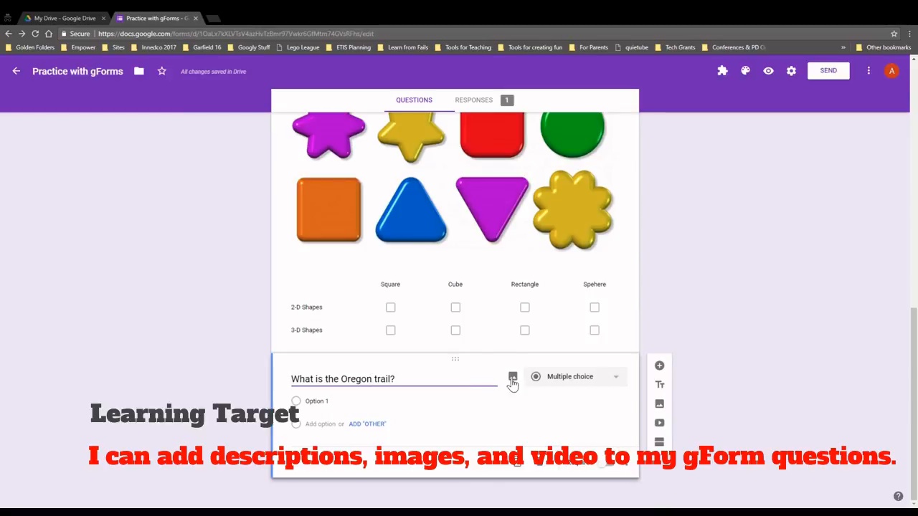
pyautogui.click(513, 382)
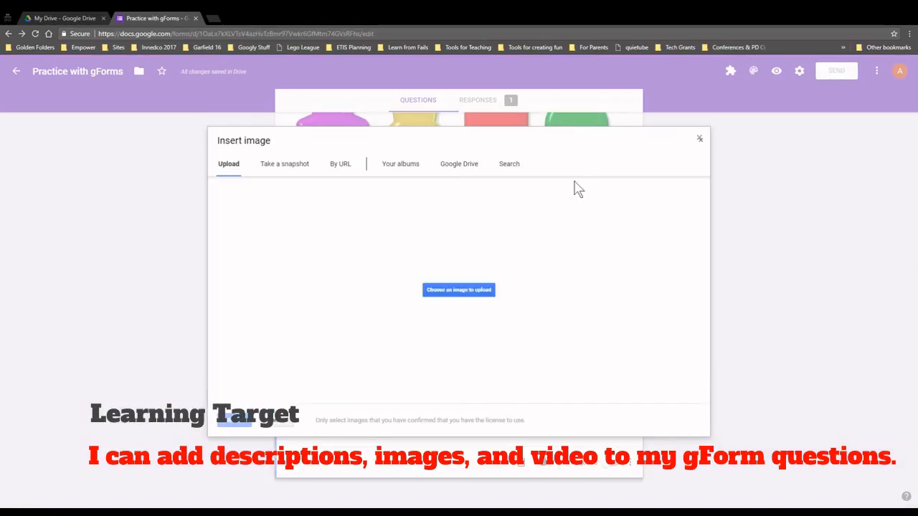
# Search images for 'oregon trail' and insert the covered-wagon photo into the question
pyautogui.click(512, 167)
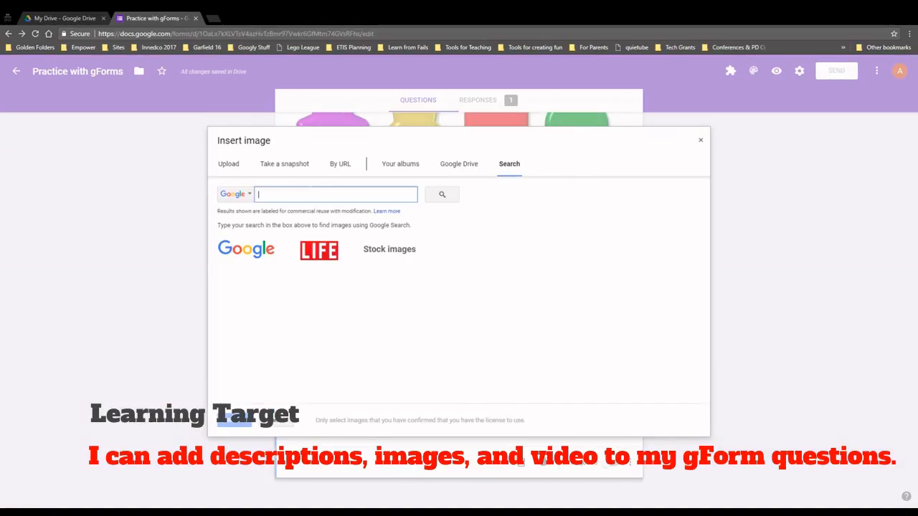
pyautogui.write('oregon trail')
pyautogui.press('Return')
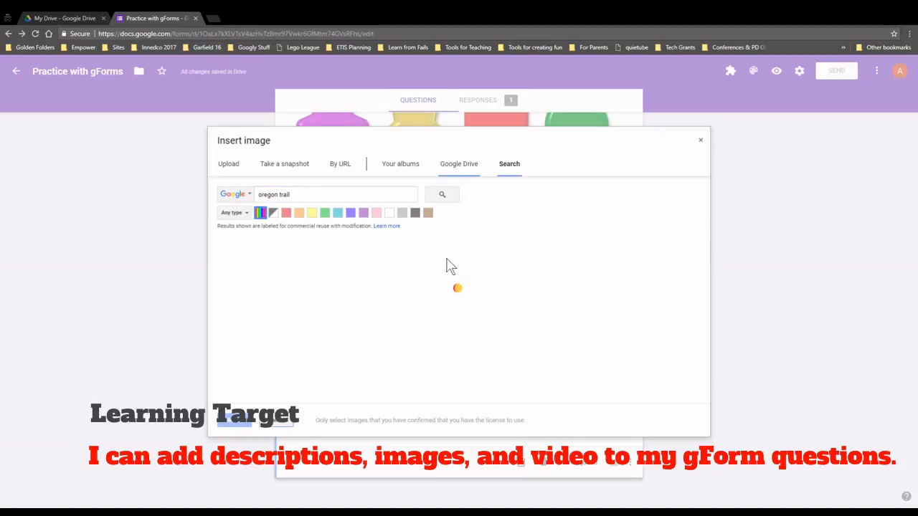
pyautogui.scroll(-1, 368, 312)
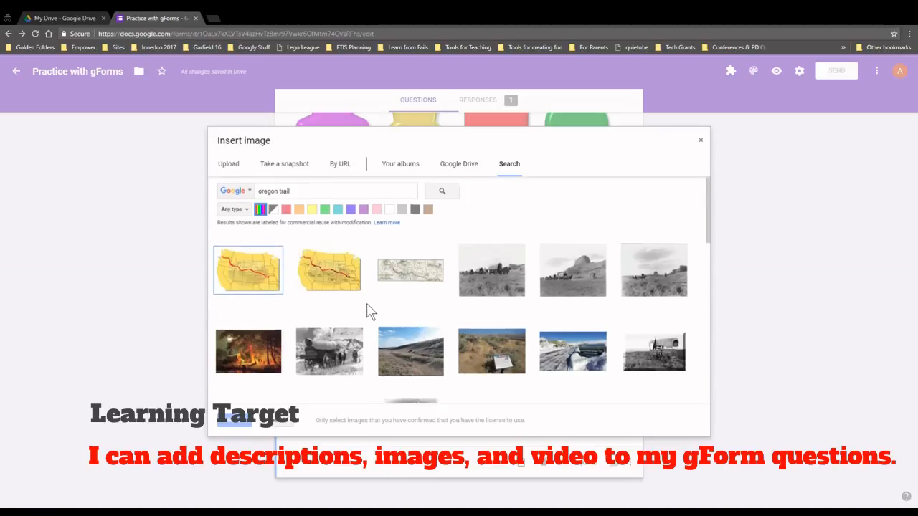
pyautogui.click(343, 319)
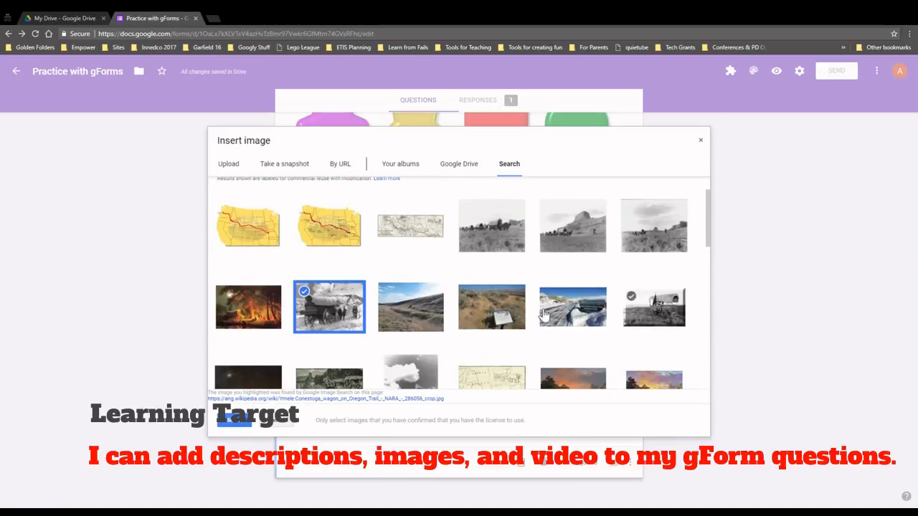
pyautogui.click(240, 423)
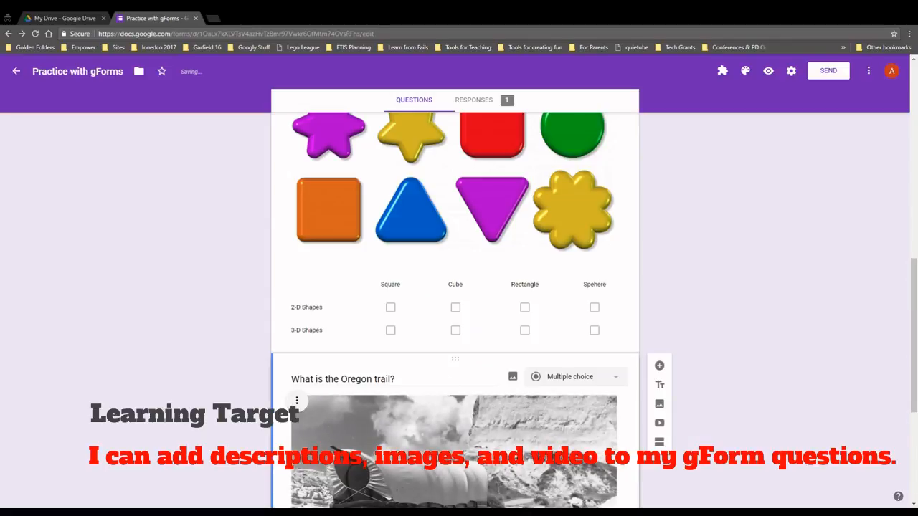
pyautogui.scroll(-1, 431, 355)
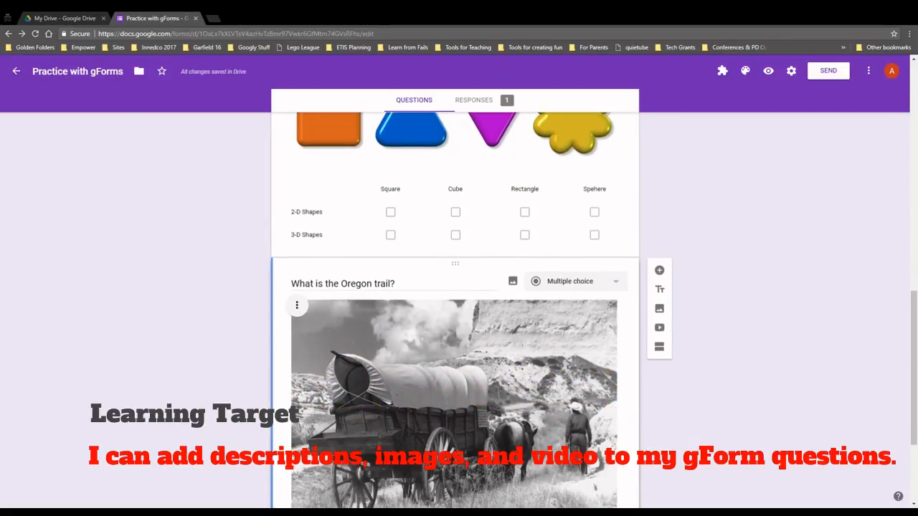
pyautogui.scroll(-3, 470, 352)
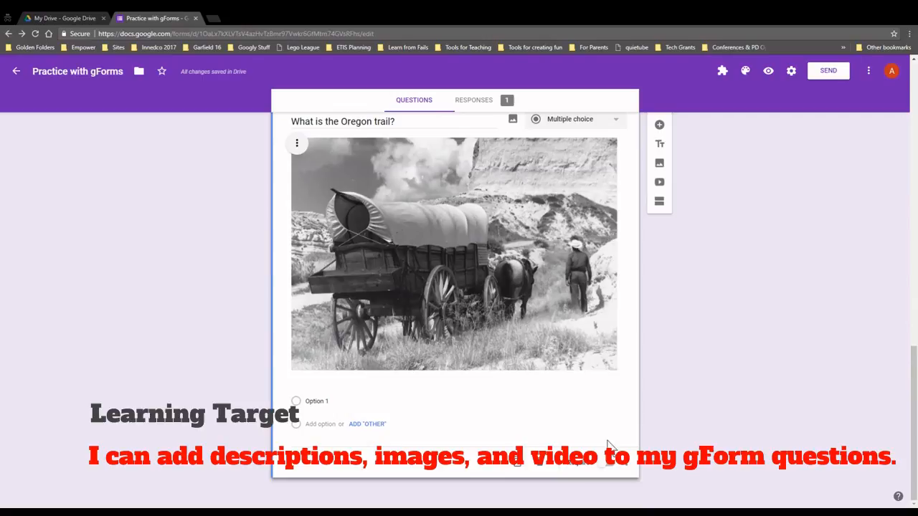
# Add the description 'This is a picture of someone on the Oregon trail.' to the question
pyautogui.click(628, 465)
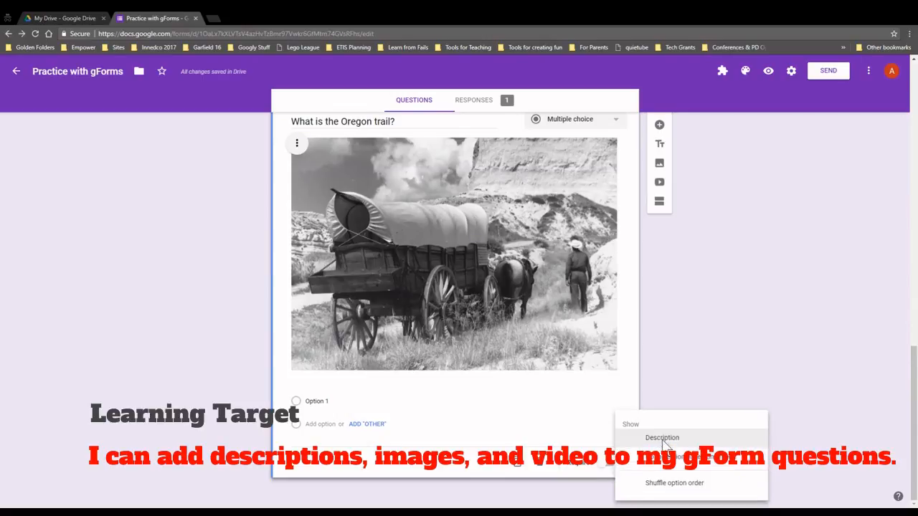
pyautogui.click(661, 439)
pyautogui.write('This is a picture of')
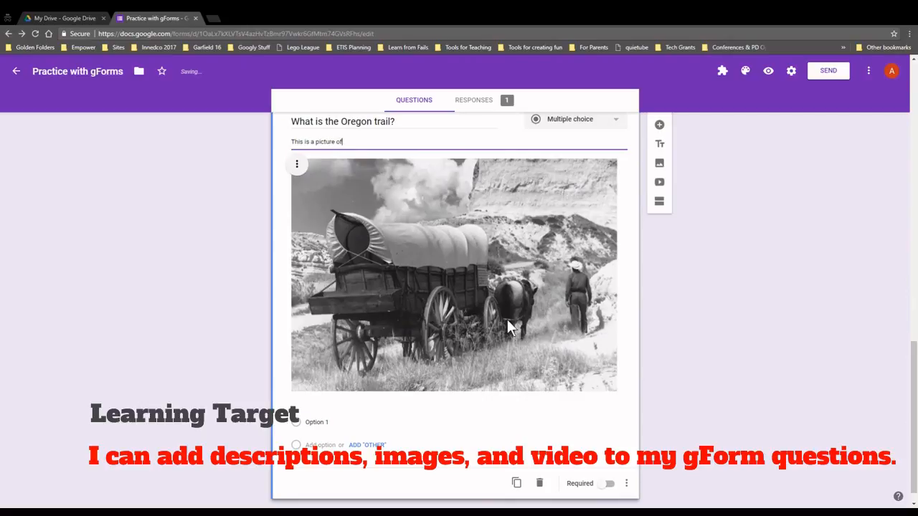
pyautogui.write(' someone on the oregon trail.')
pyautogui.doubleClick(401, 142)
# Capitalise Oregon in the description and set the answer choices to Map 1, Map 2 and Map 3
pyautogui.write('Oregon')
pyautogui.scroll(-1, 337, 377)
pyautogui.click(327, 402)
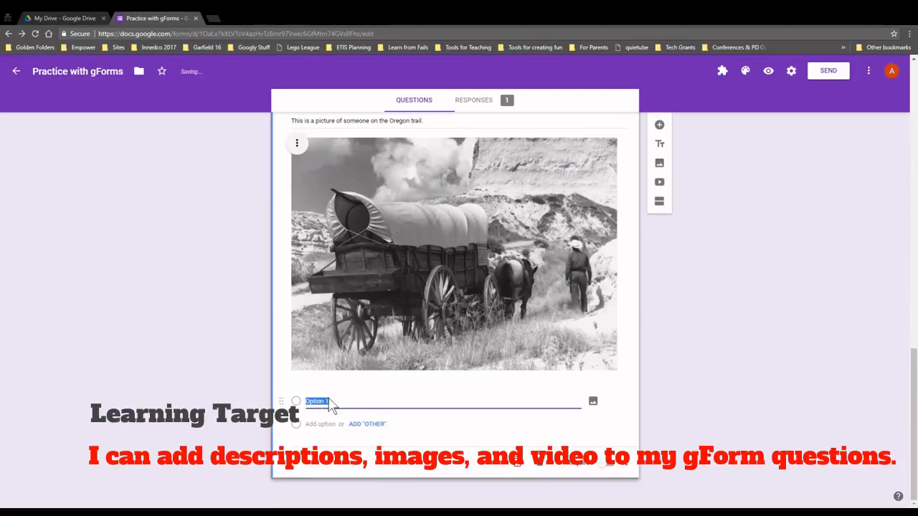
pyautogui.write('Map')
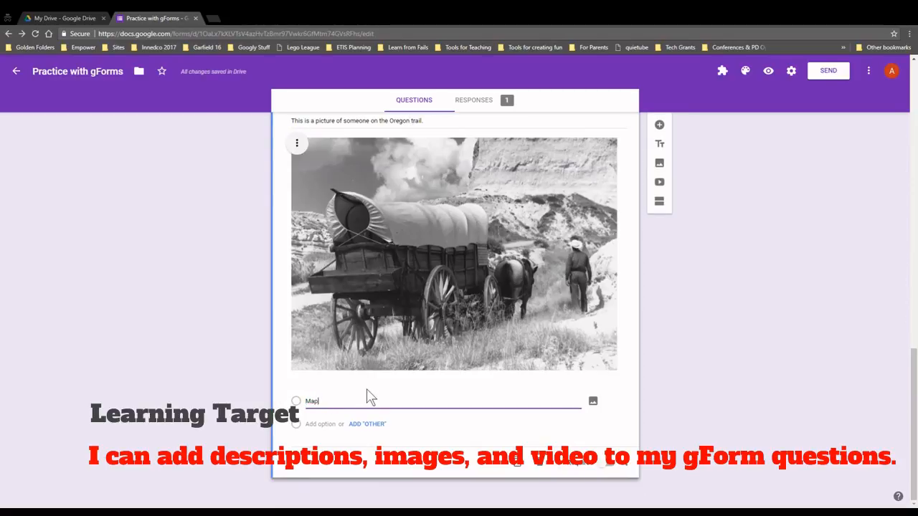
pyautogui.click(320, 424)
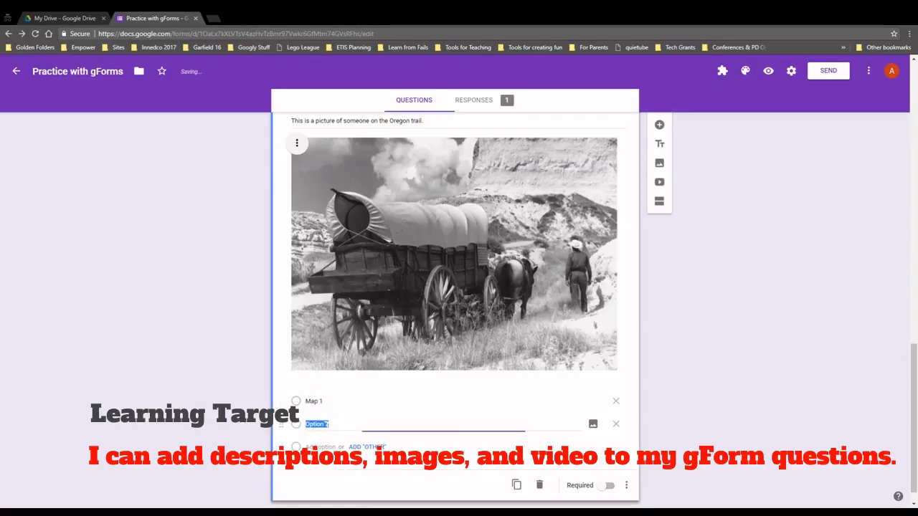
pyautogui.write('Map')
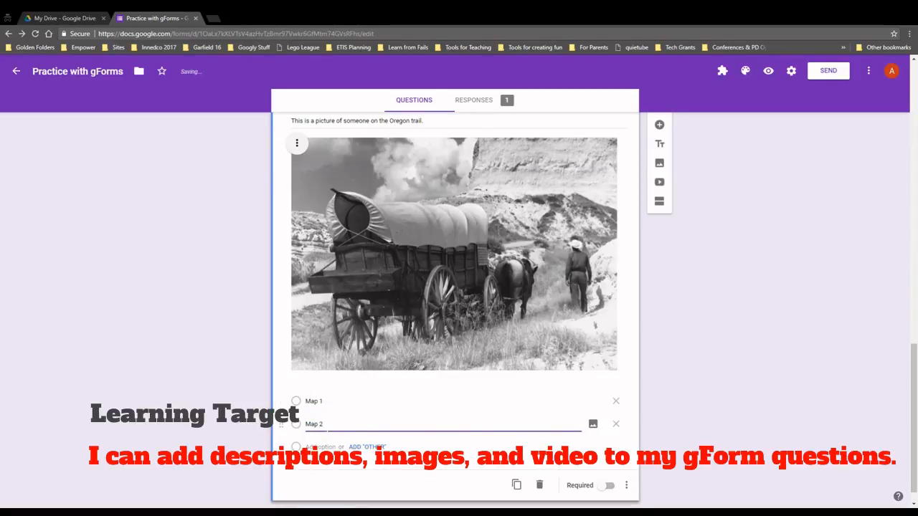
pyautogui.click(330, 447)
pyautogui.write('Map 3')
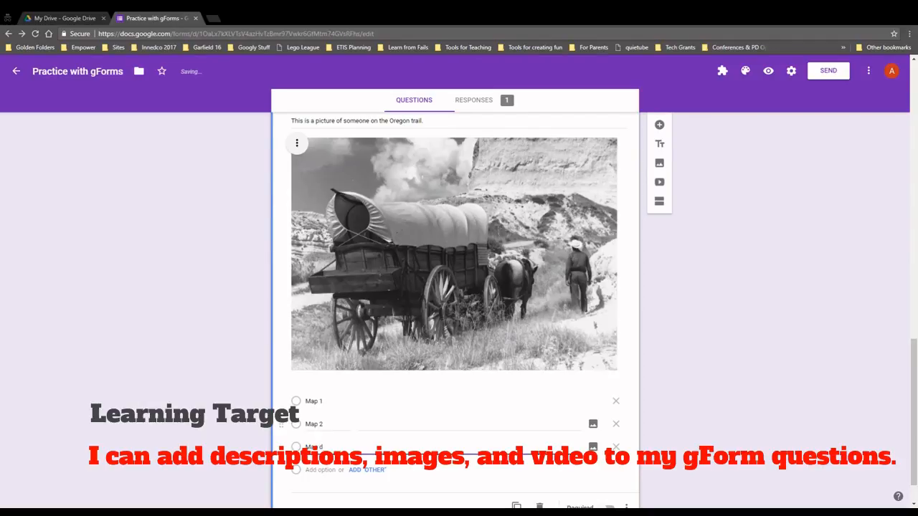
# Search 'oregon trail' and attach the Oregon Trail map picture to Map 1
pyautogui.click(453, 402)
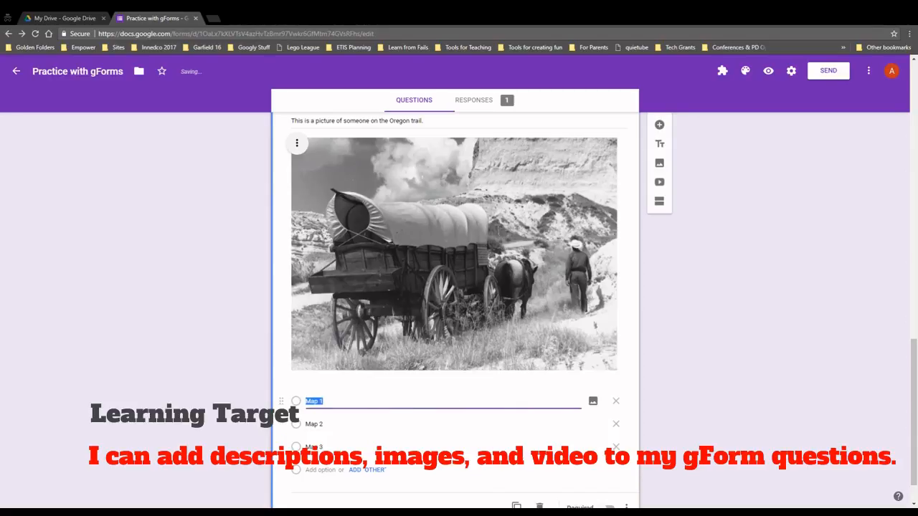
pyautogui.click(592, 404)
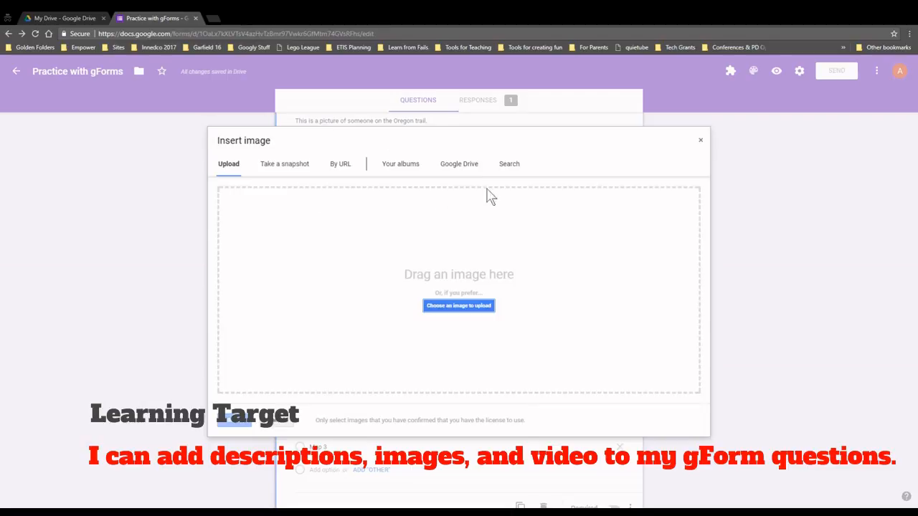
pyautogui.click(505, 168)
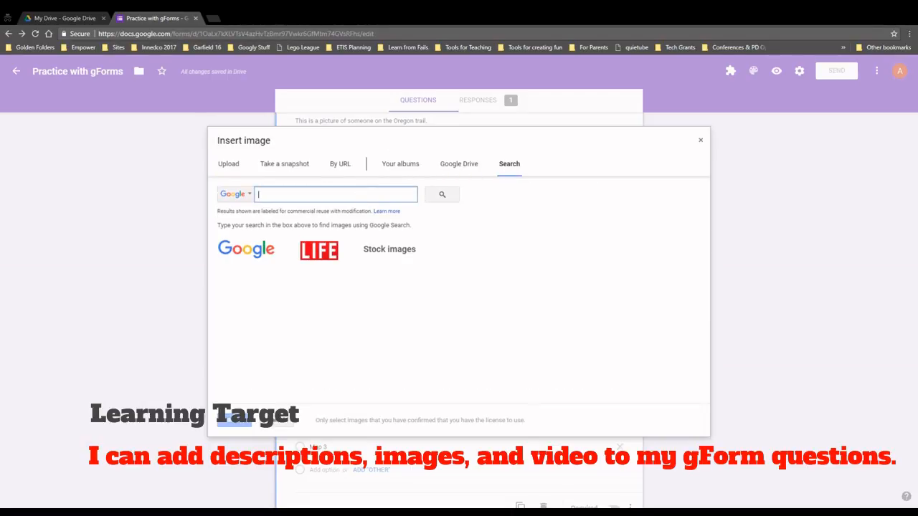
pyautogui.write('oregon trail')
pyautogui.press('Return')
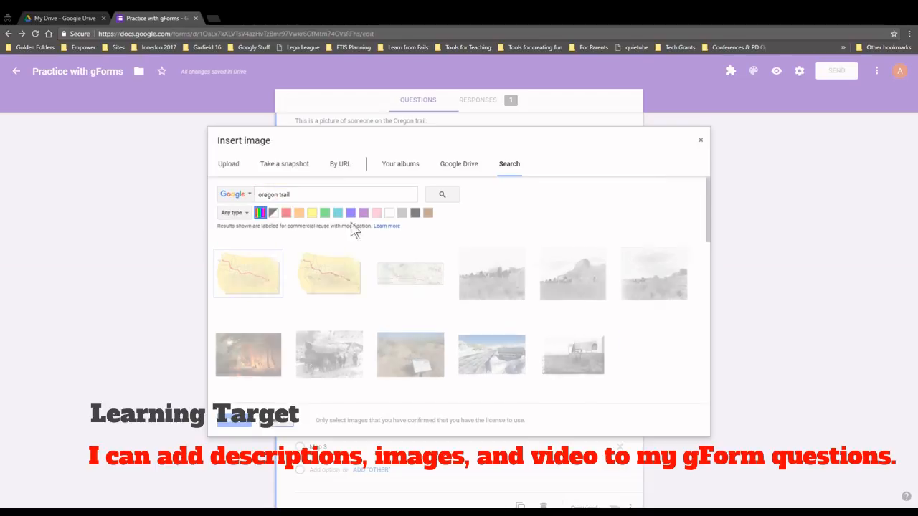
pyautogui.click(334, 264)
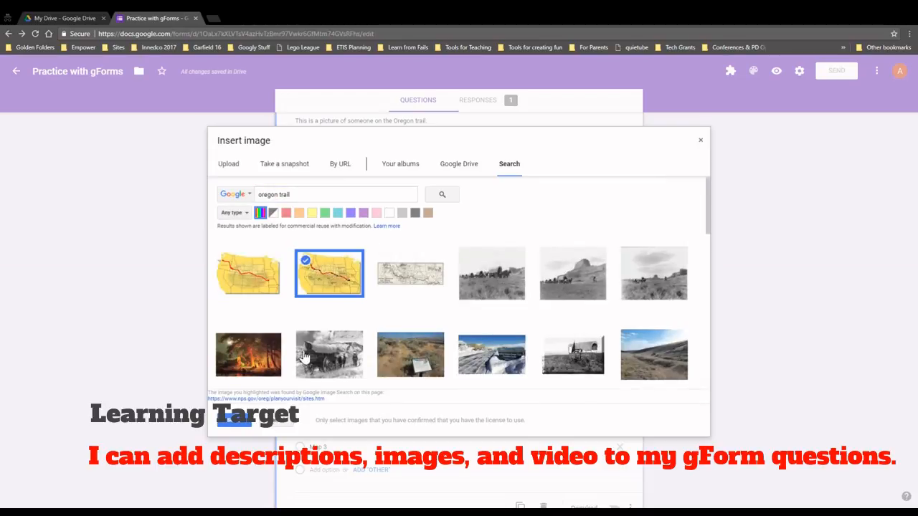
pyautogui.click(243, 424)
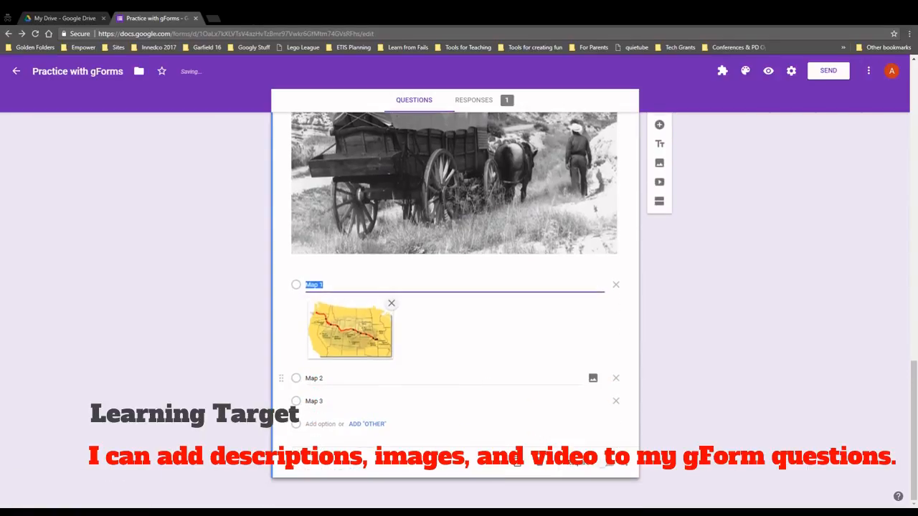
# Search 'colorado trail' and attach the trail map picture to Map 2
pyautogui.click(588, 383)
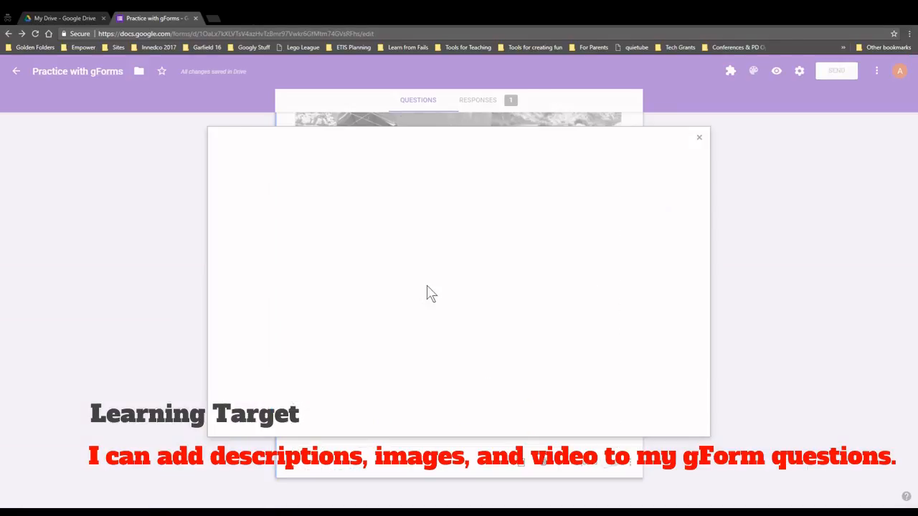
pyautogui.click(510, 168)
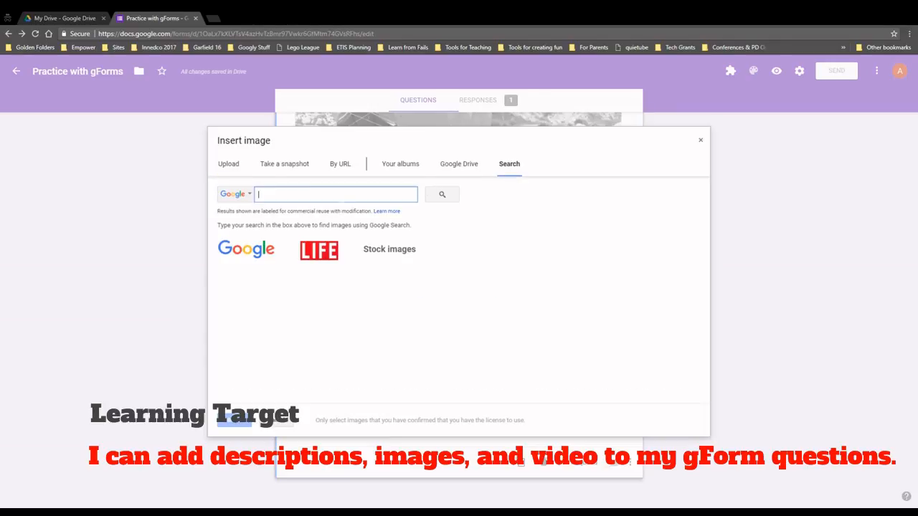
pyautogui.write('colorado trail')
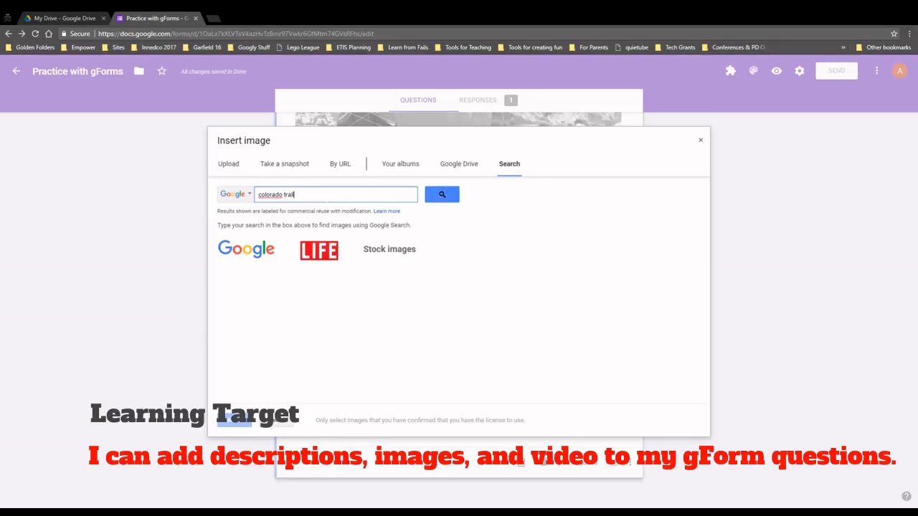
pyautogui.press('Return')
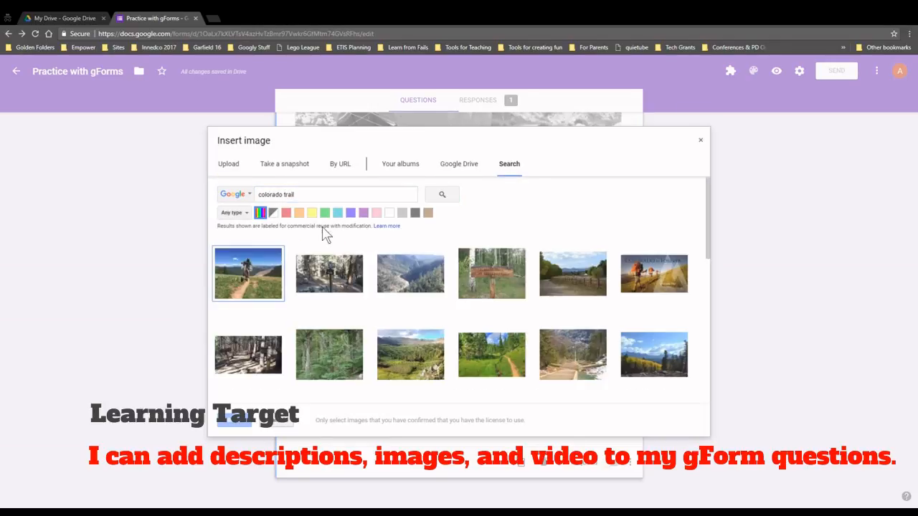
pyautogui.scroll(-3, 362, 274)
pyautogui.scroll(-3, 362, 272)
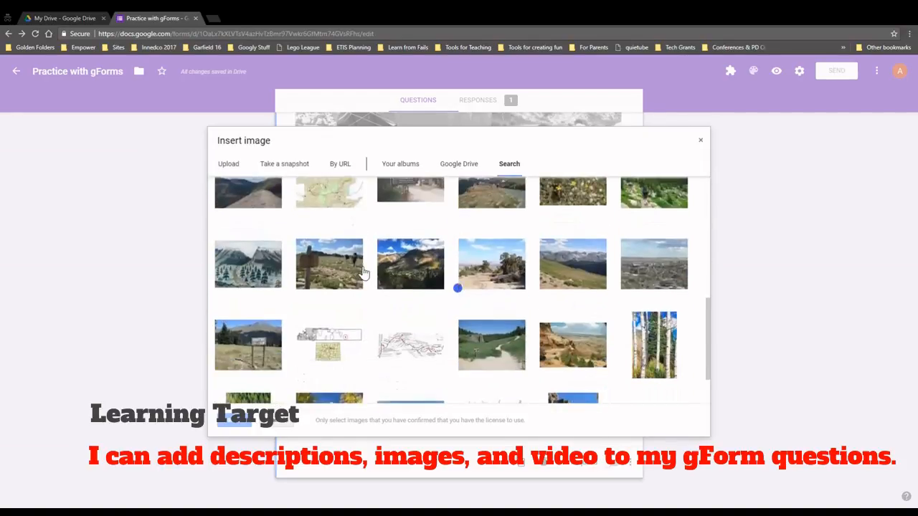
pyautogui.scroll(1, 349, 278)
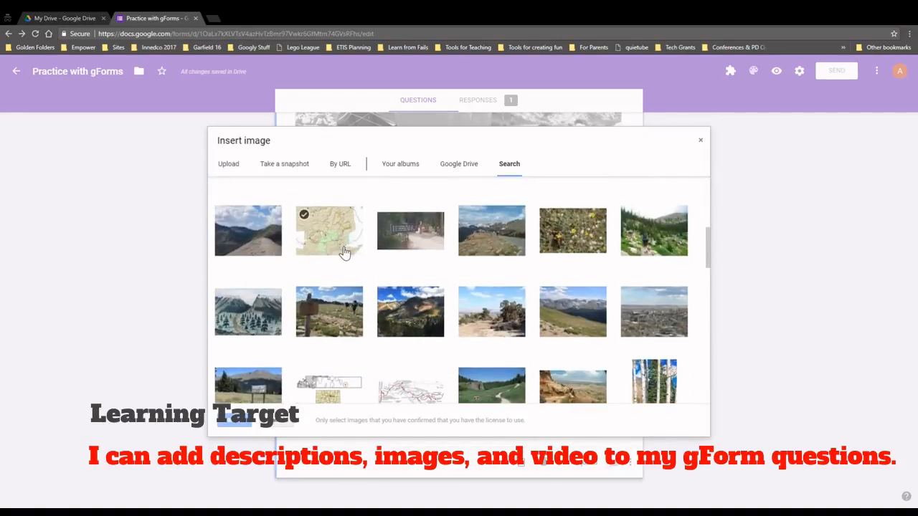
pyautogui.scroll(-2, 344, 252)
pyautogui.click(402, 301)
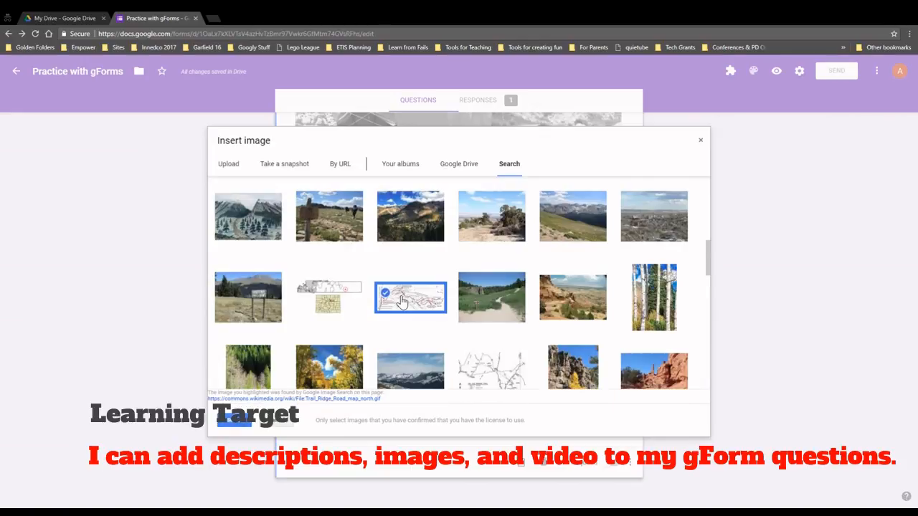
pyautogui.click(236, 424)
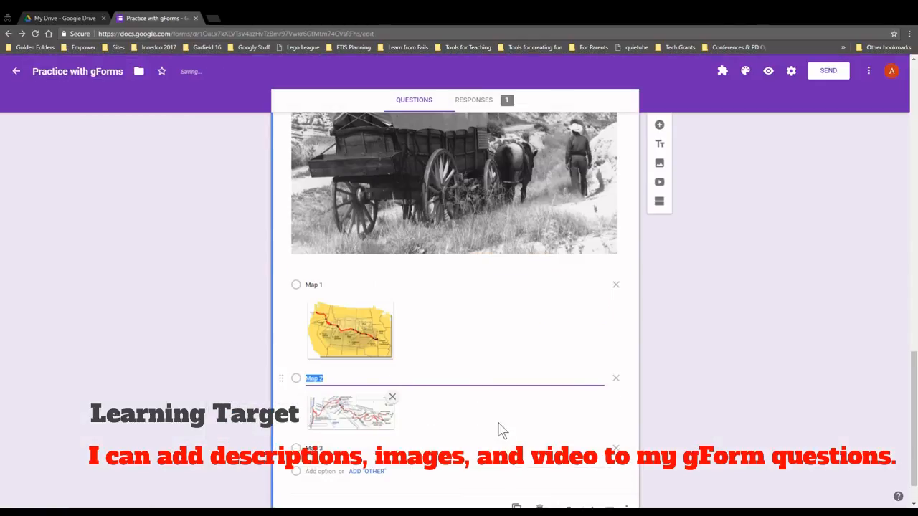
pyautogui.scroll(-1, 497, 422)
# Search 'Applacian trail' and attach the eastern-US trail map picture to Map 3
pyautogui.click(353, 411)
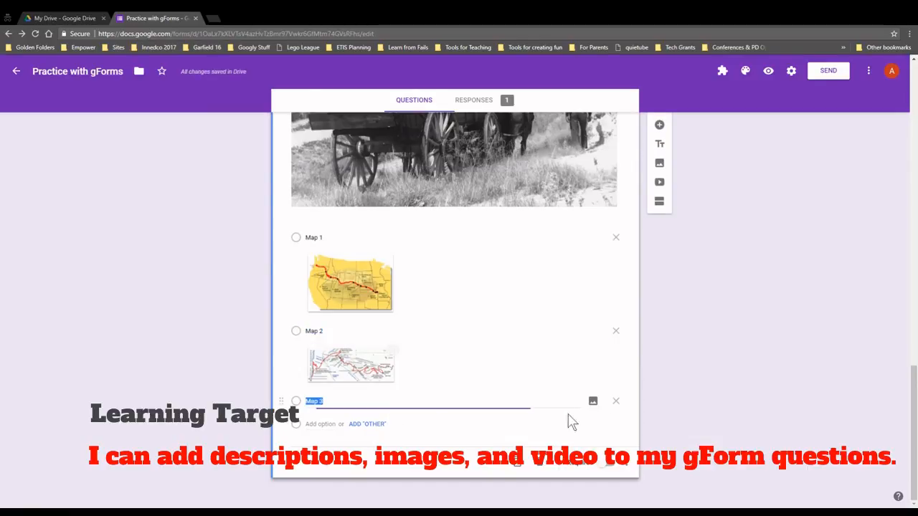
pyautogui.click(592, 401)
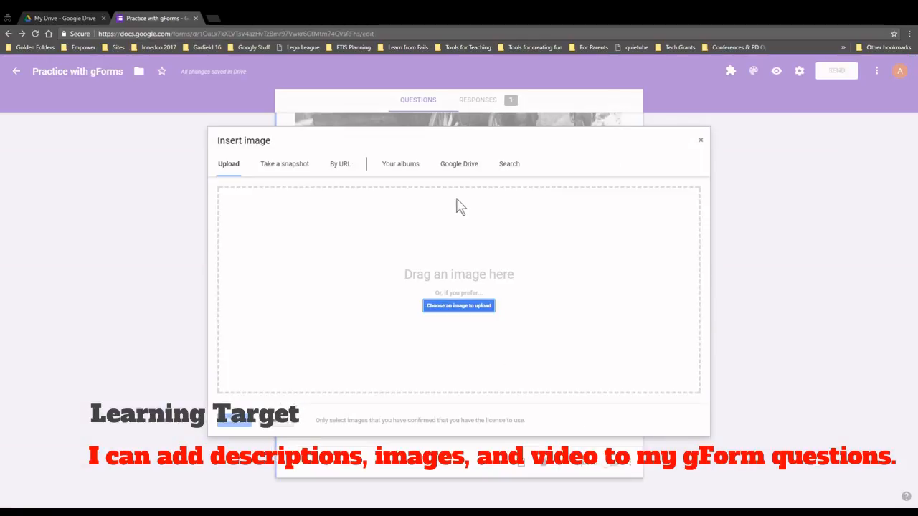
pyautogui.click(499, 170)
pyautogui.write('Applac')
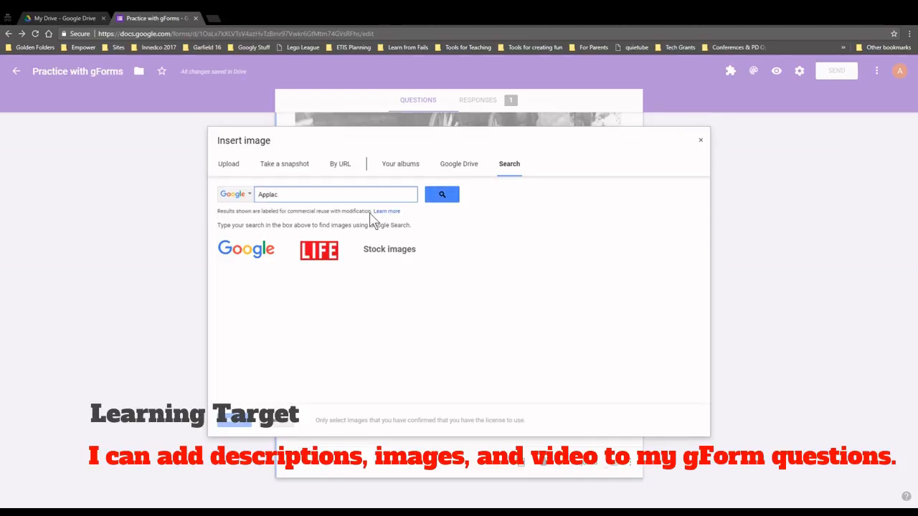
pyautogui.write('ian trail')
pyautogui.press('Return')
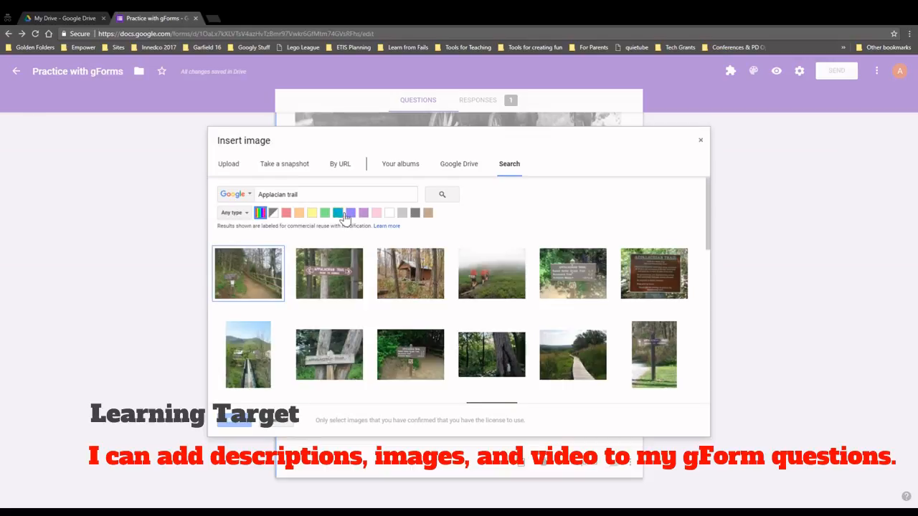
pyautogui.scroll(-10, 391, 270)
pyautogui.click(391, 270)
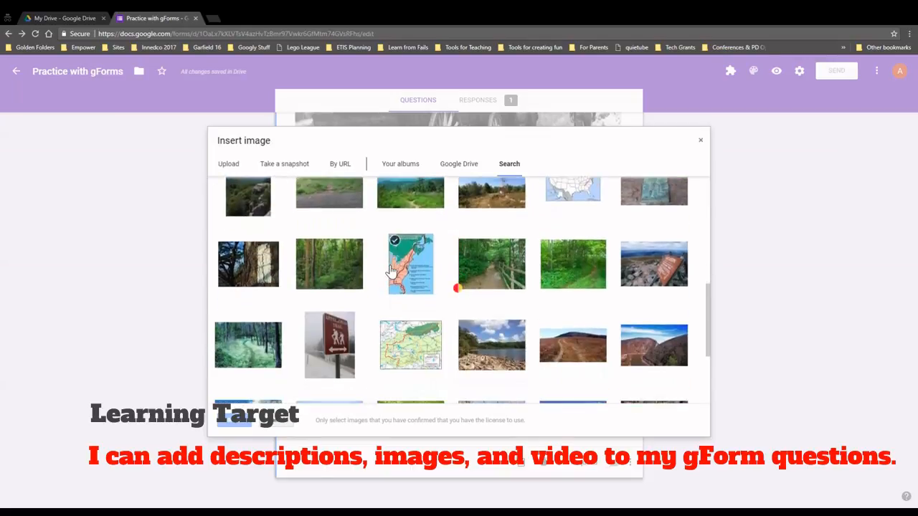
pyautogui.click(395, 273)
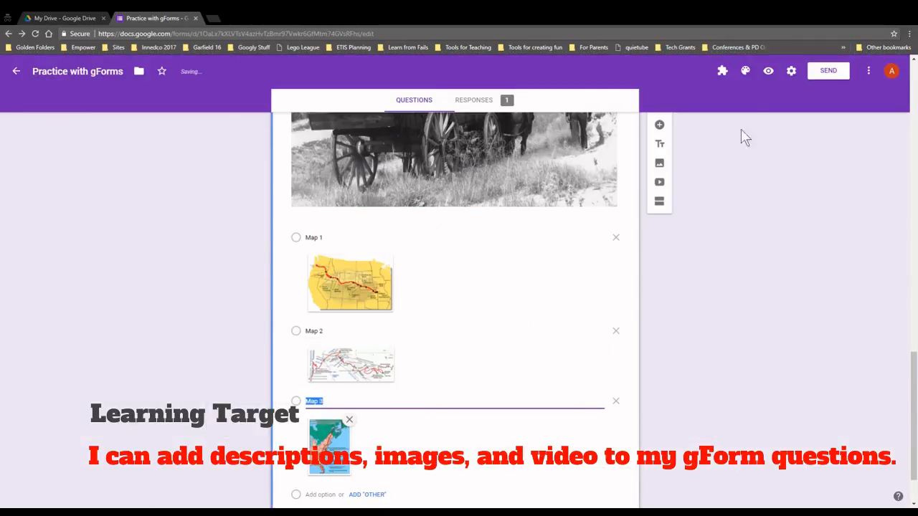
# Preview the form, try Map 1, Map 2 and Map 3 on the Oregon trail question, then close the preview
pyautogui.click(767, 75)
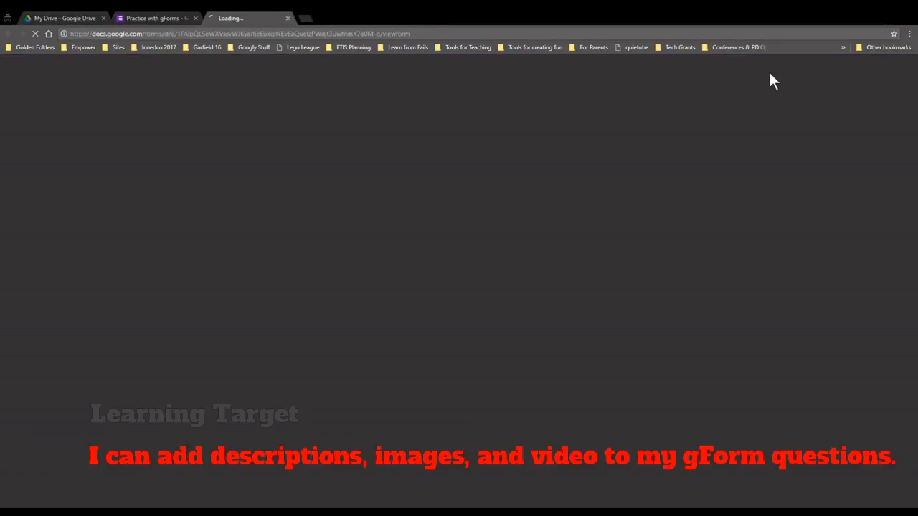
pyautogui.scroll(-4, 580, 336)
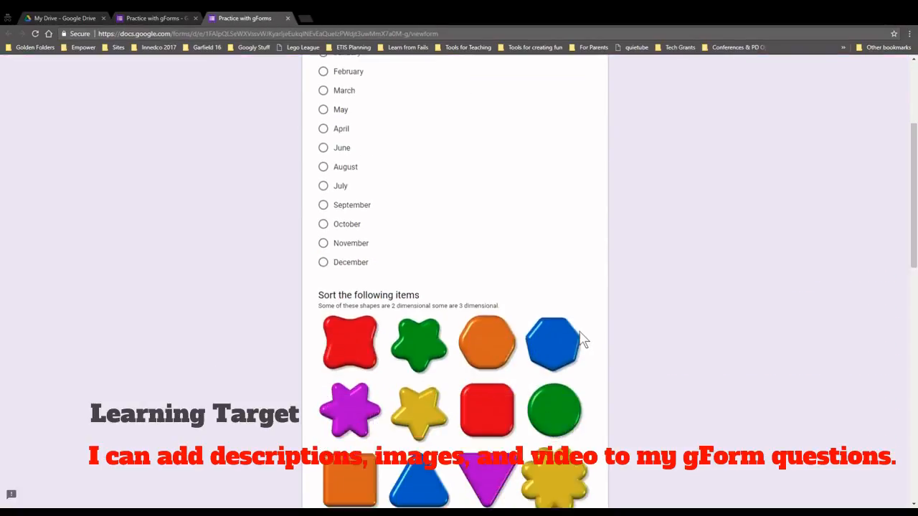
pyautogui.scroll(-3, 581, 338)
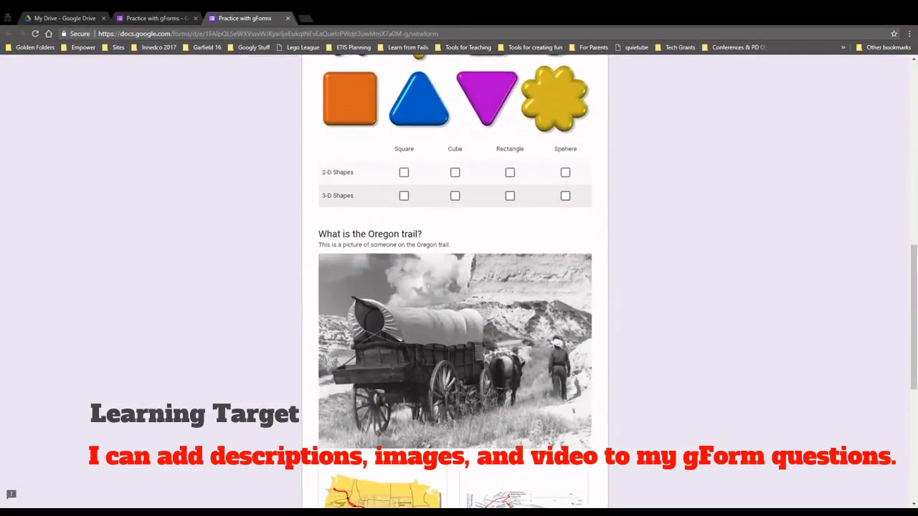
pyautogui.scroll(-4, 466, 309)
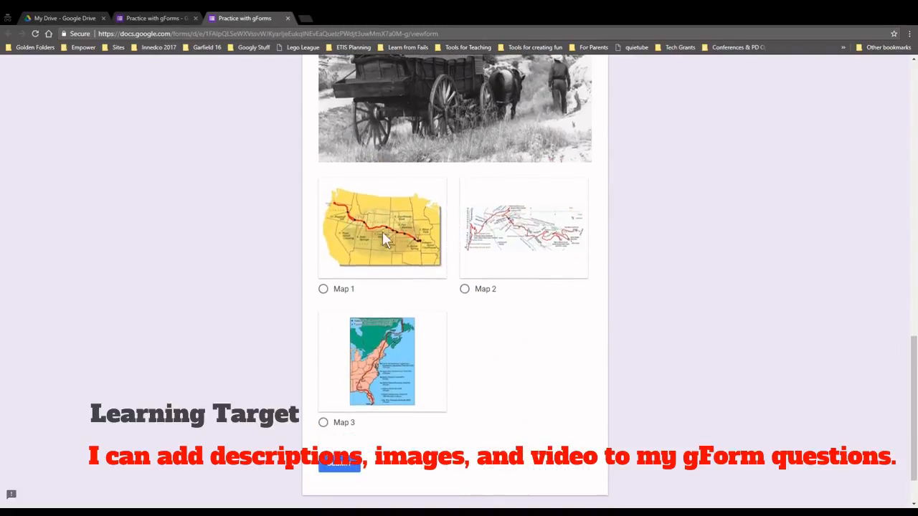
pyautogui.click(324, 290)
pyautogui.click(466, 291)
pyautogui.click(327, 423)
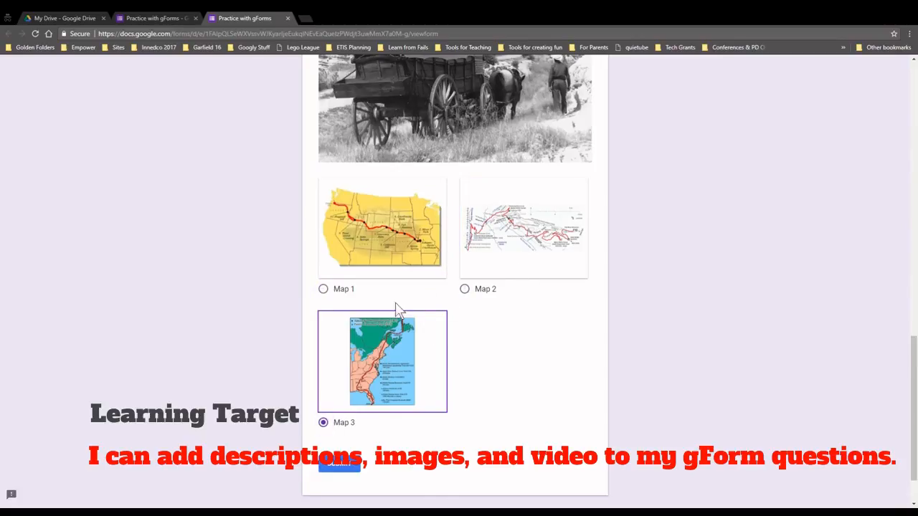
pyautogui.click(345, 294)
pyautogui.scroll(4, 683, 303)
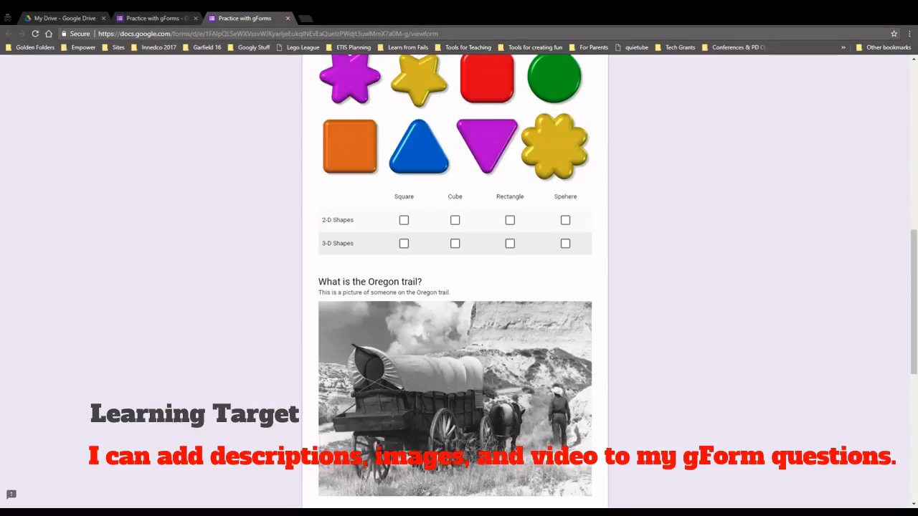
pyautogui.click(287, 18)
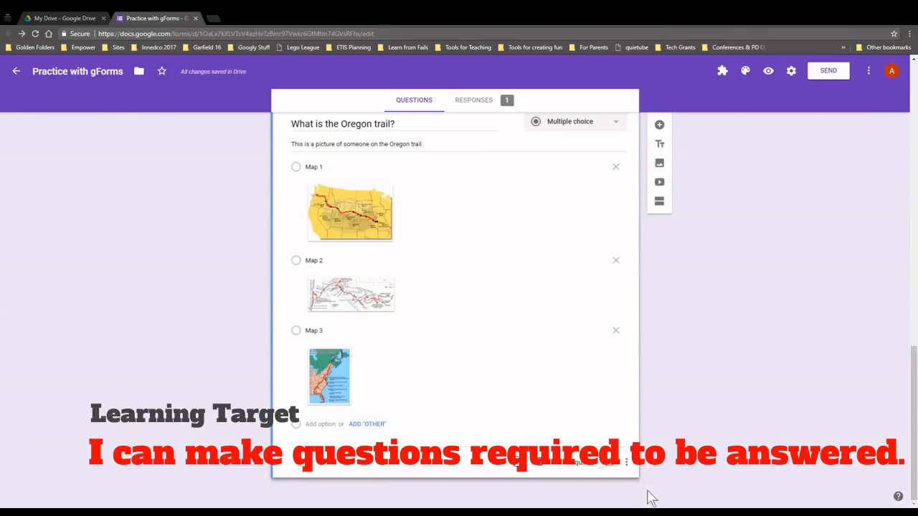
# Make the Oregon trail question required and require a response in each shapes-grid row
pyautogui.click(606, 468)
pyautogui.scroll(3, 603, 434)
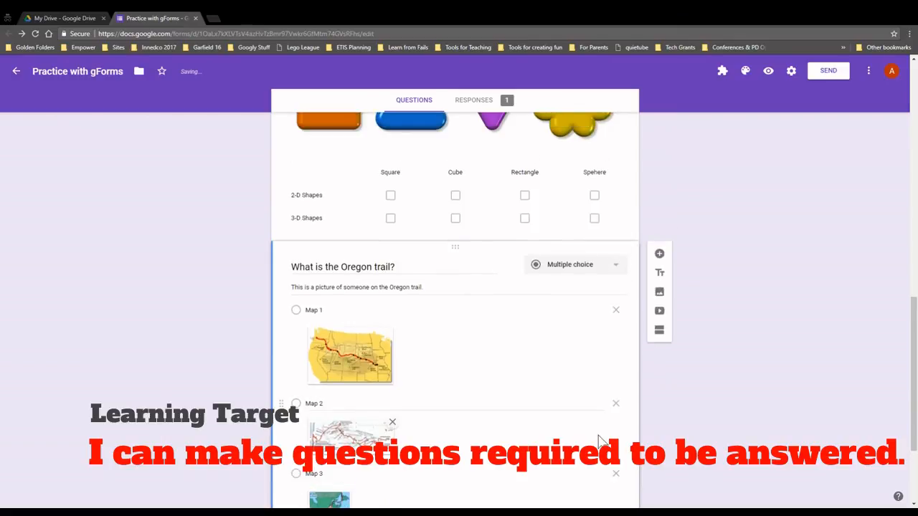
pyautogui.scroll(1, 566, 289)
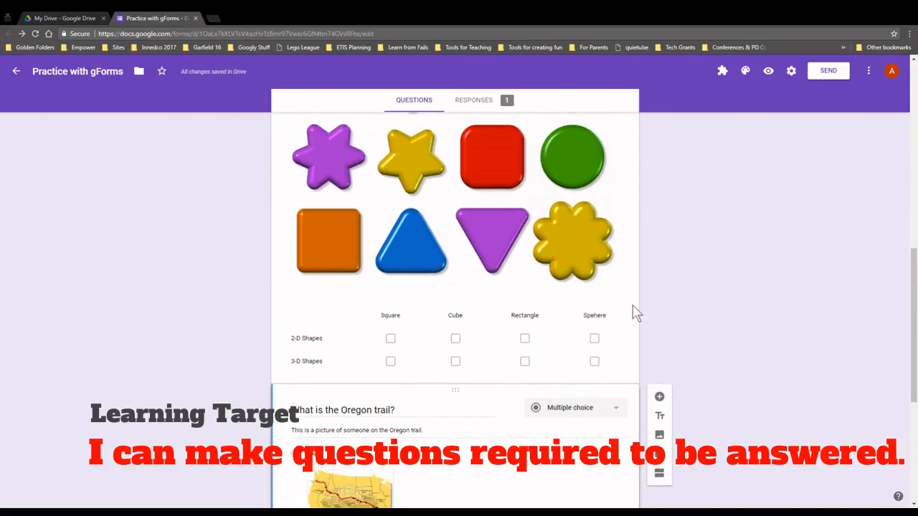
pyautogui.click(634, 314)
pyautogui.scroll(-3, 630, 320)
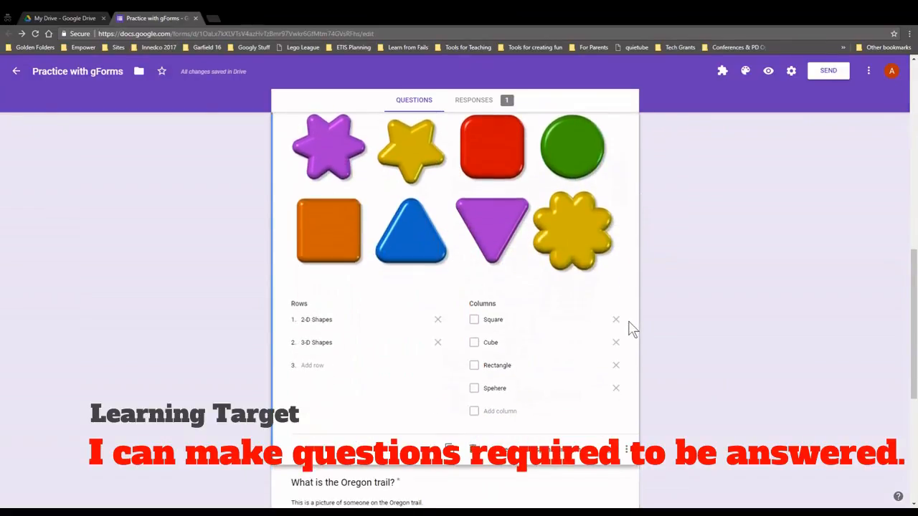
pyautogui.scroll(-1, 630, 327)
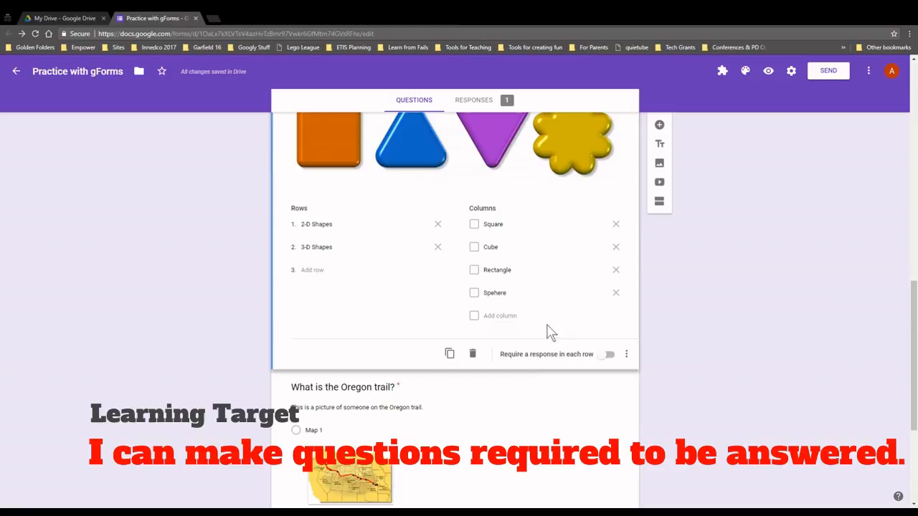
pyautogui.click(607, 355)
# Make the favorite Month question required and open the live preview
pyautogui.scroll(7, 604, 337)
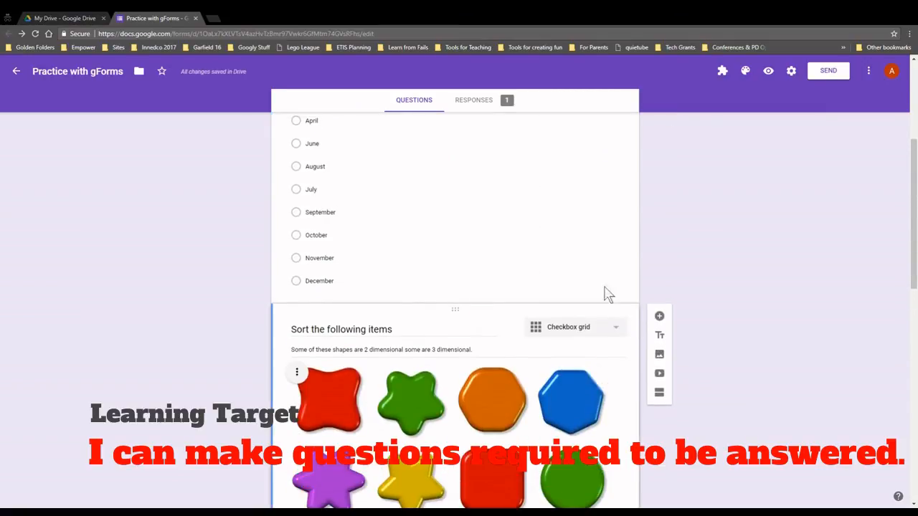
pyautogui.click(533, 269)
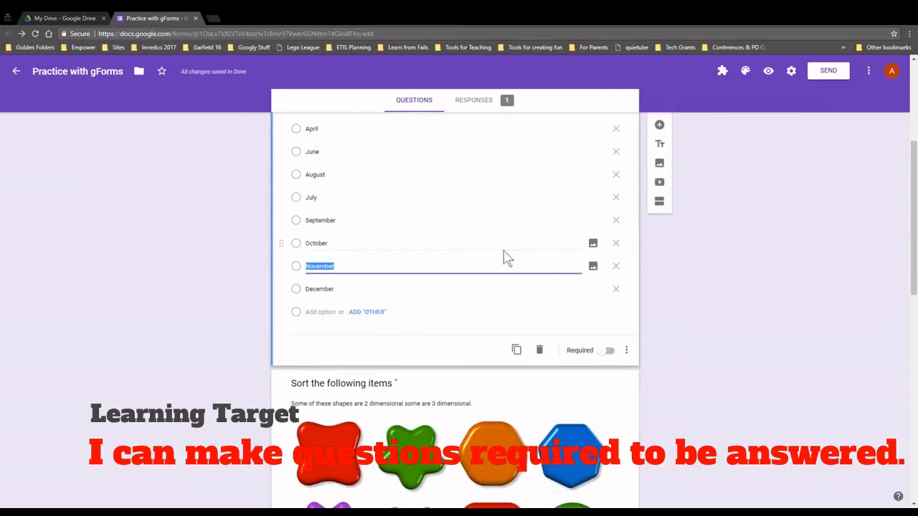
pyautogui.click(607, 354)
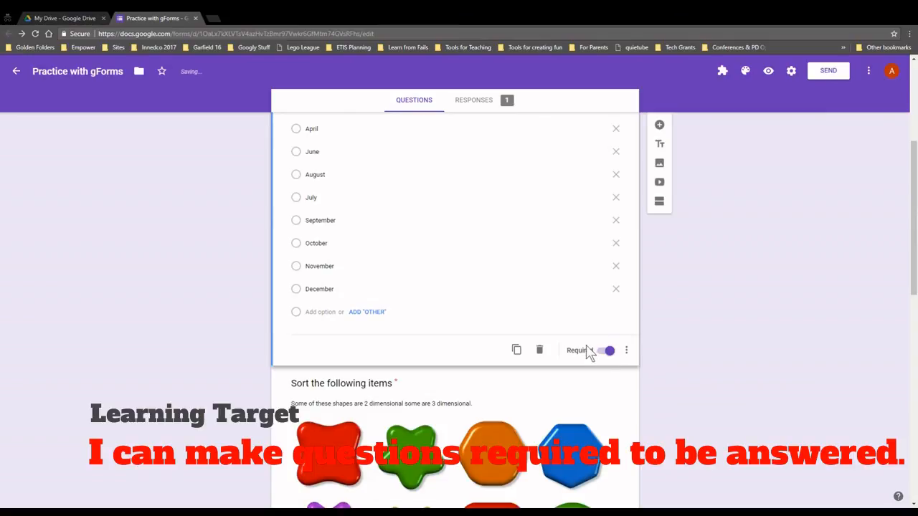
pyautogui.scroll(-4, 744, 380)
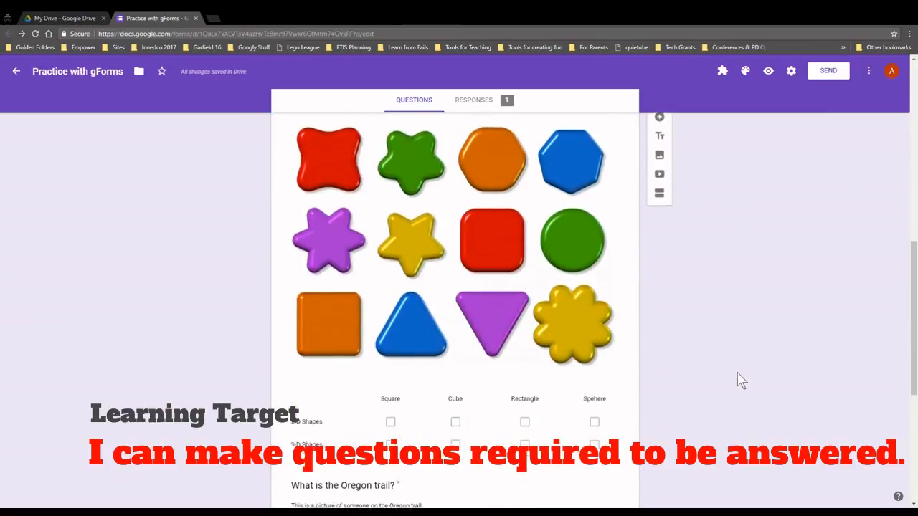
pyautogui.scroll(4, 738, 379)
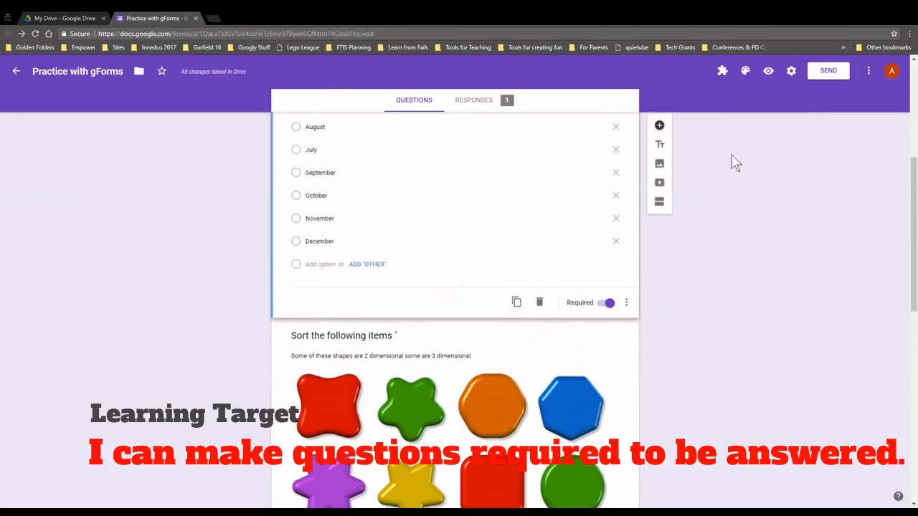
pyautogui.click(770, 71)
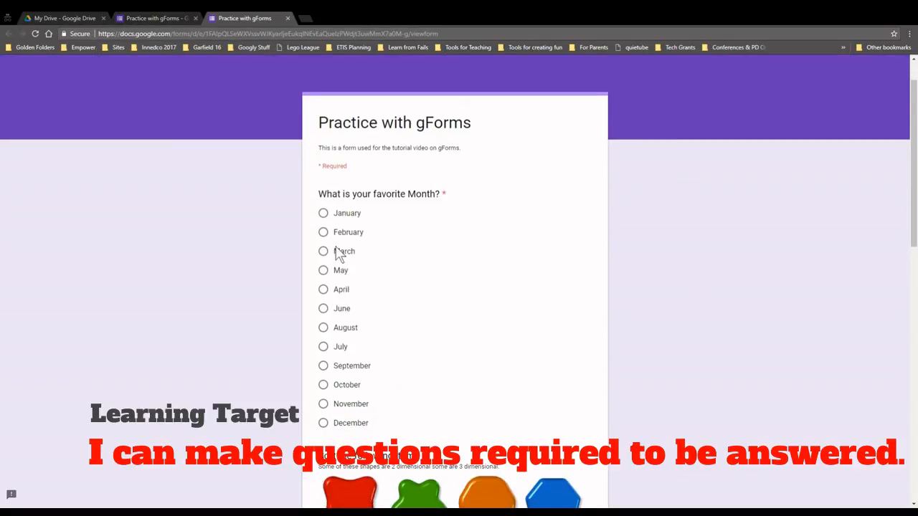
# In the preview grid, tick Square for 2-D Shapes and Rectangle for 3-D Shapes
pyautogui.scroll(-7, 373, 280)
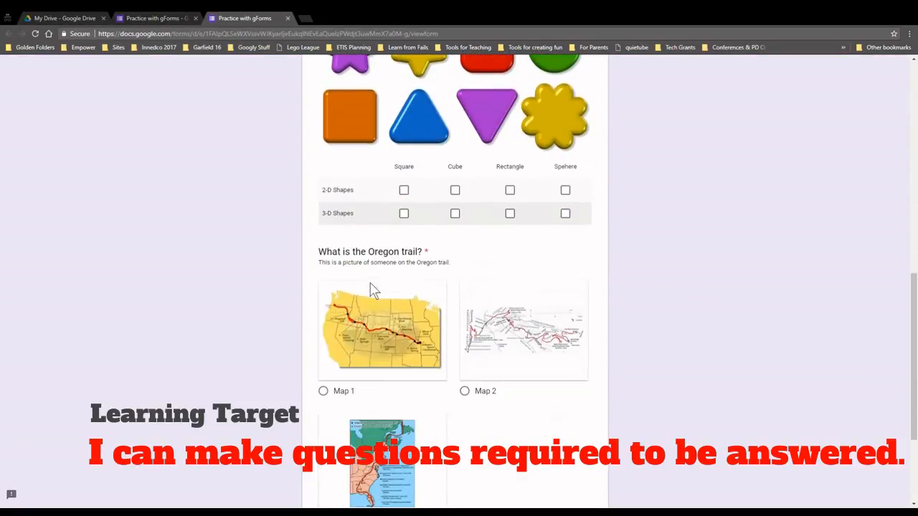
pyautogui.click(404, 190)
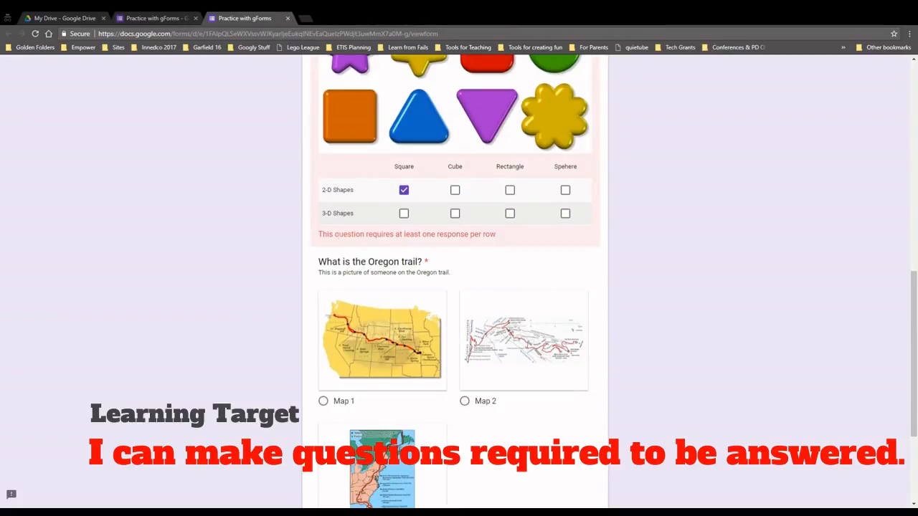
pyautogui.moveTo(335, 234); pyautogui.dragTo(479, 235)
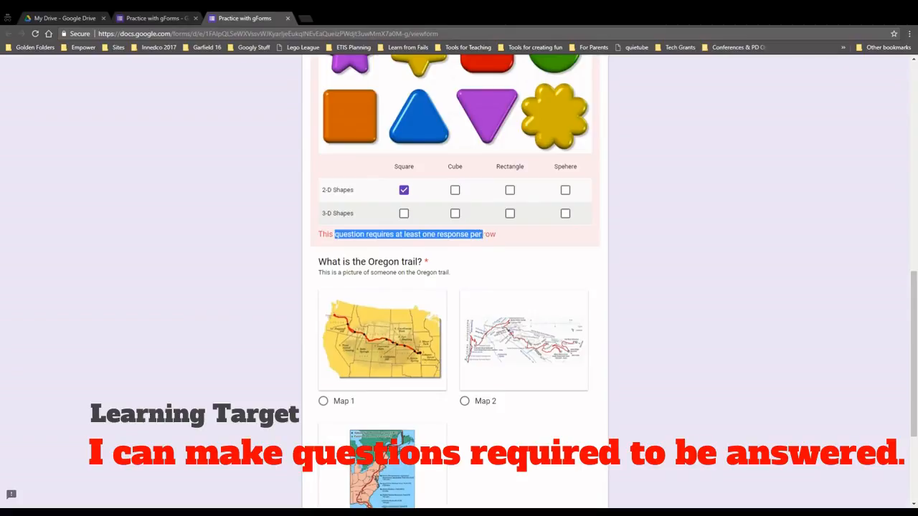
pyautogui.click(510, 213)
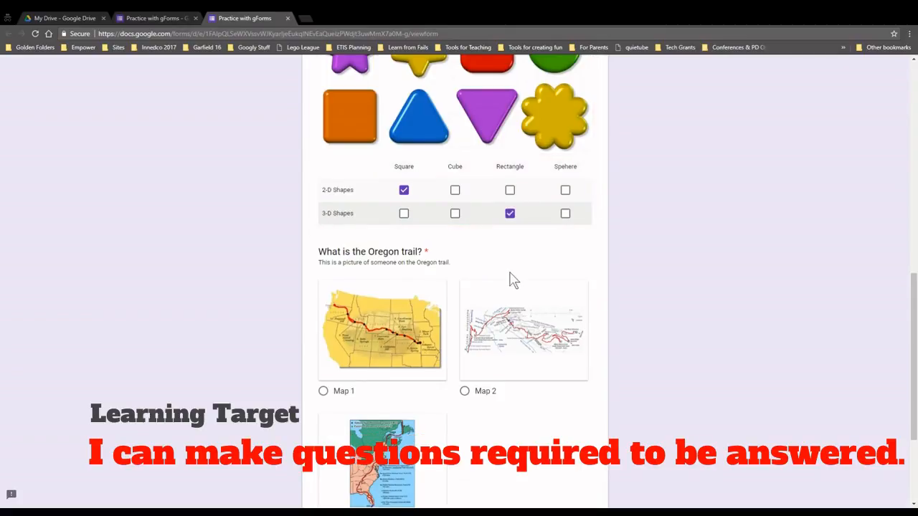
# Try submitting, answer the flagged Oregon trail question with Map 2, and submit the response
pyautogui.scroll(-2, 512, 279)
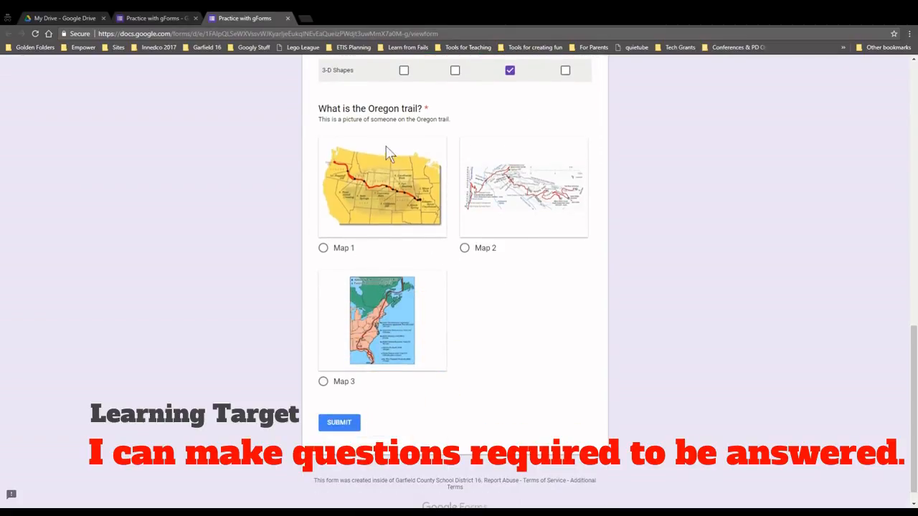
pyautogui.click(338, 423)
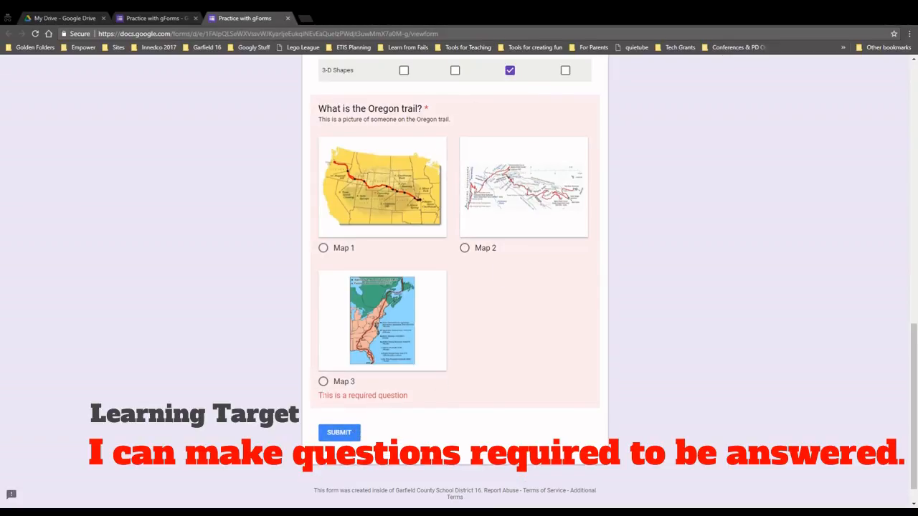
pyautogui.moveTo(322, 395); pyautogui.dragTo(387, 396)
pyautogui.click(465, 248)
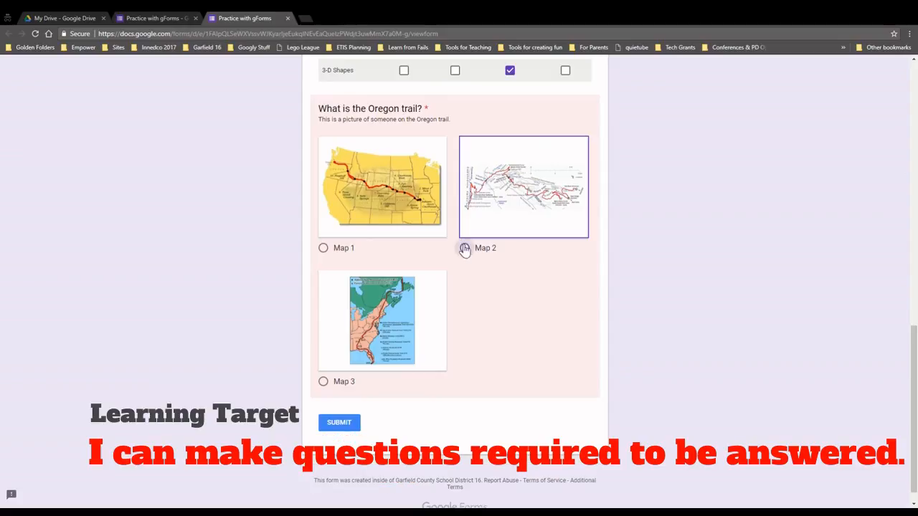
pyautogui.click(340, 423)
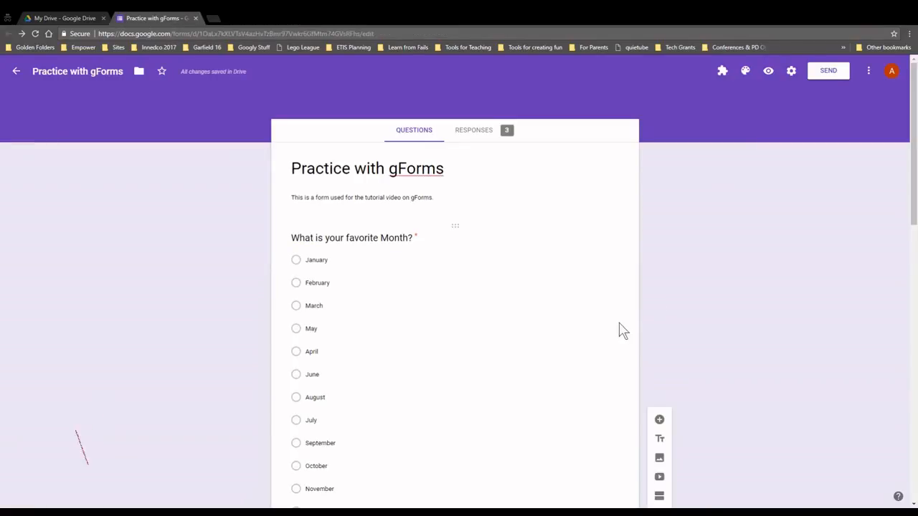
pyautogui.click(769, 72)
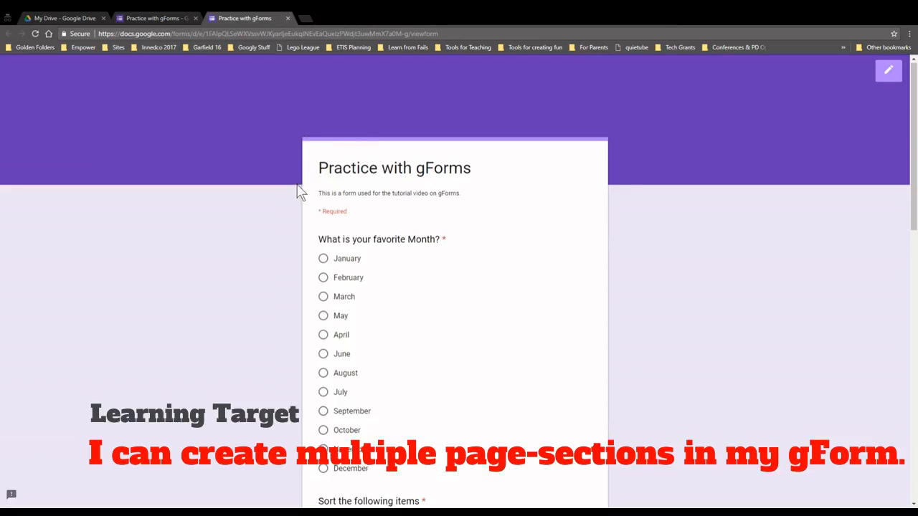
pyautogui.scroll(-3, 470, 207)
pyautogui.scroll(-2, 426, 159)
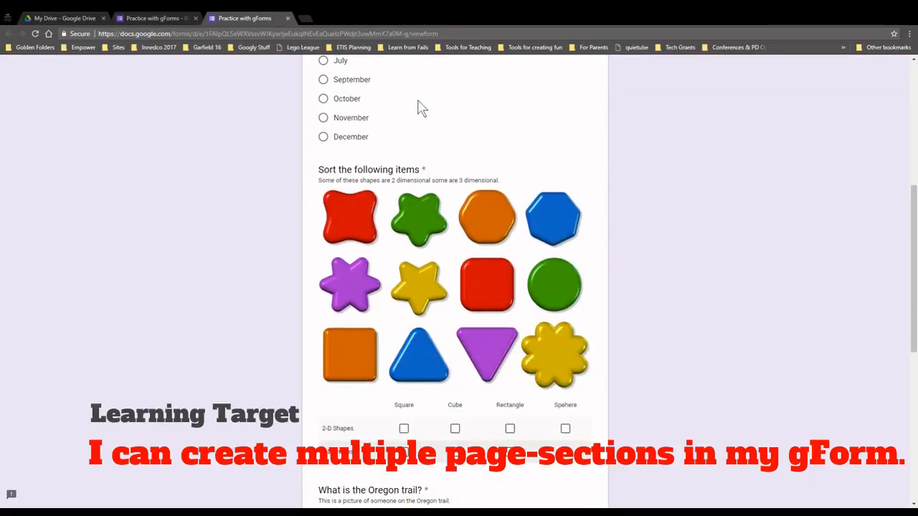
pyautogui.scroll(-2, 402, 144)
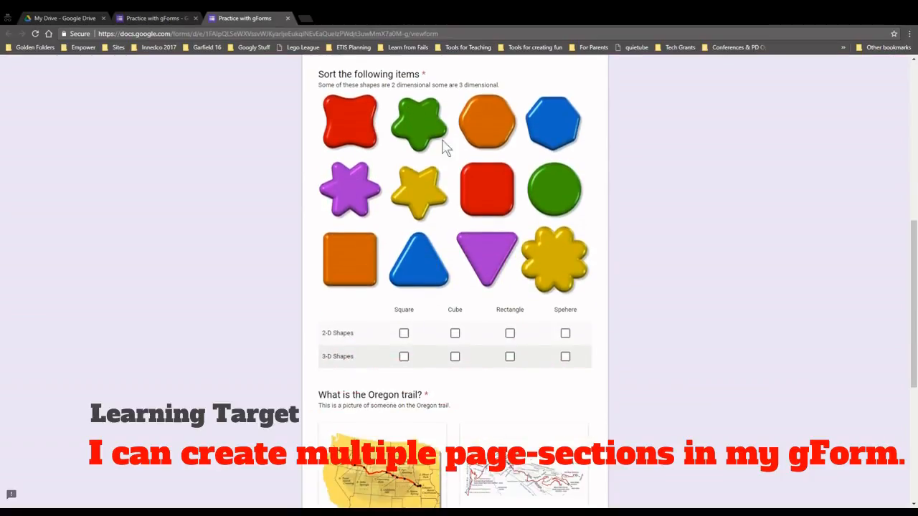
pyautogui.scroll(-4, 436, 231)
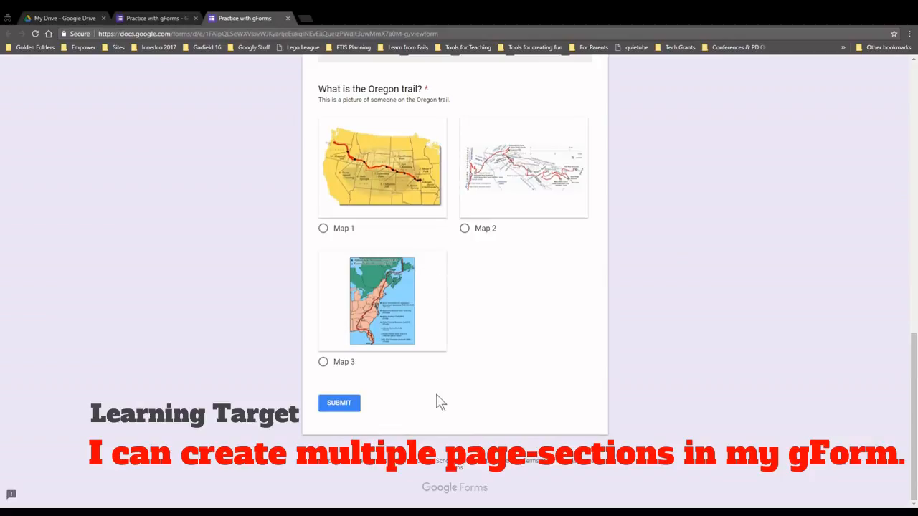
pyautogui.scroll(2, 430, 405)
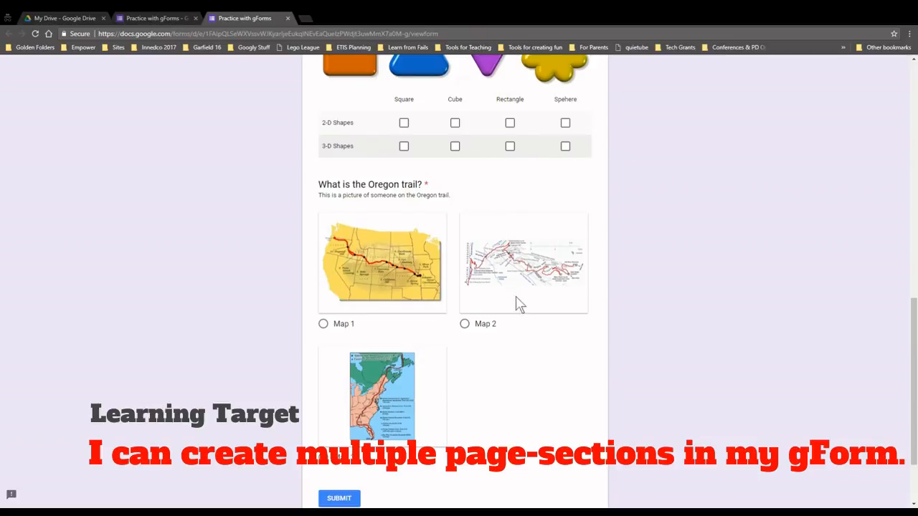
pyautogui.scroll(8, 528, 386)
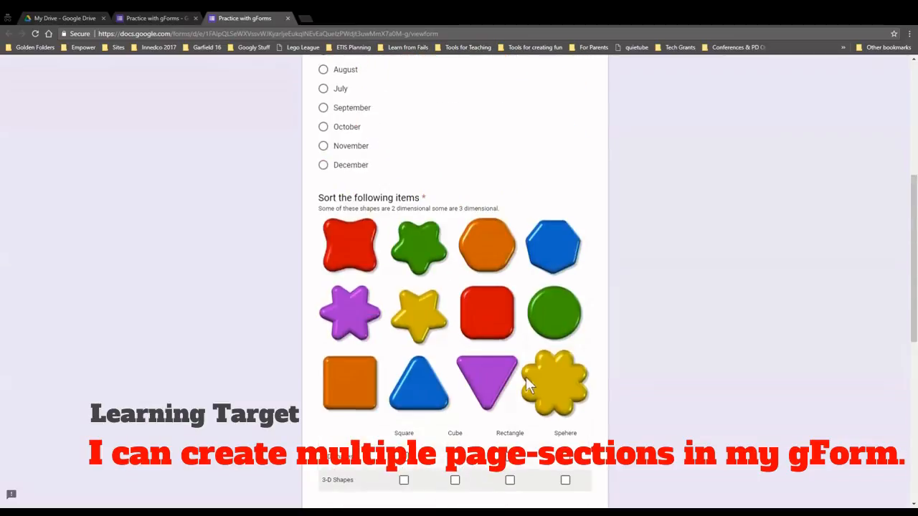
pyautogui.click(287, 18)
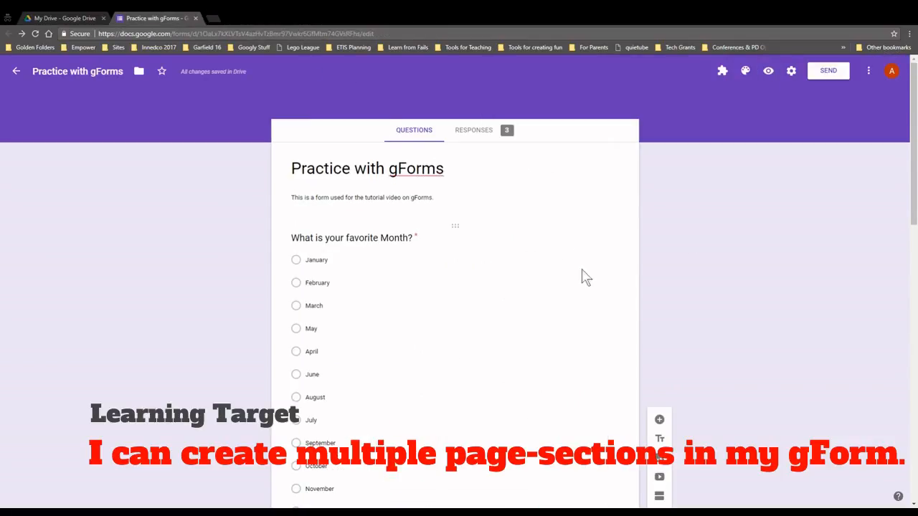
# Add three sections after the Oregon trail question, titled Section 2, Section 3 and Section 4
pyautogui.scroll(-10, 606, 337)
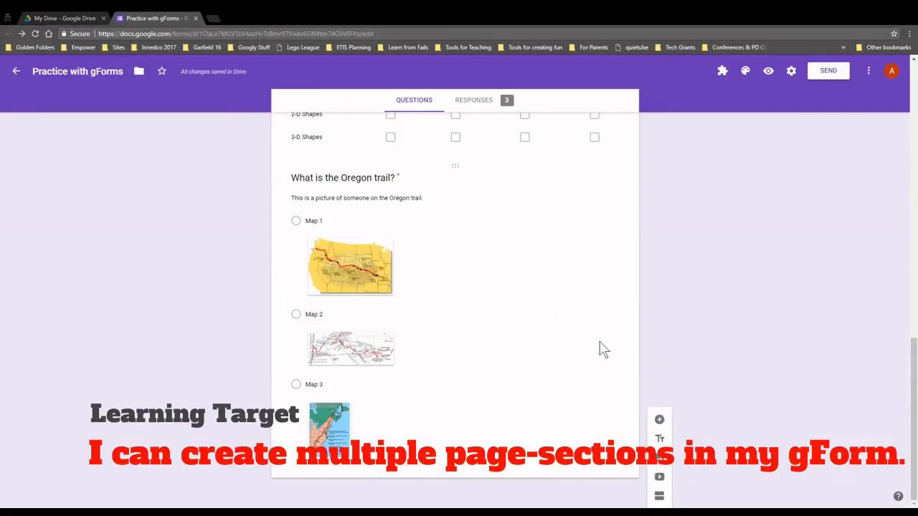
pyautogui.click(581, 430)
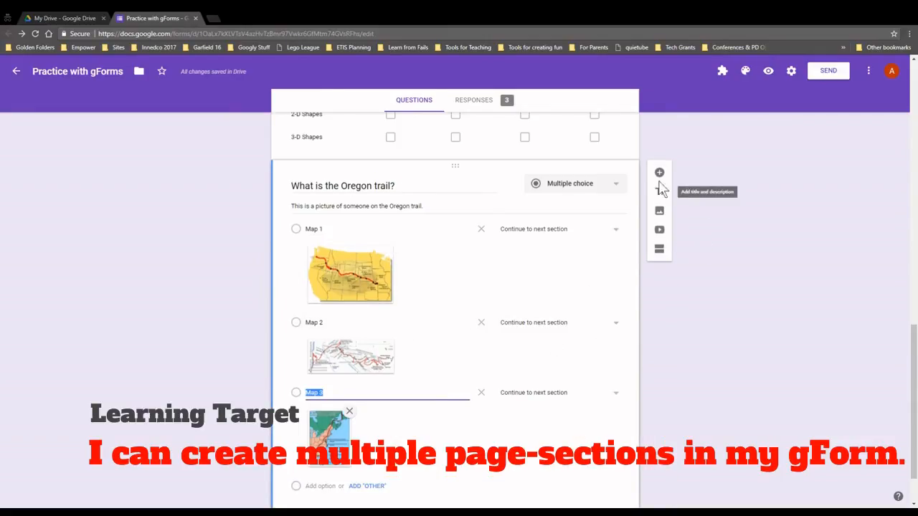
pyautogui.click(659, 248)
pyautogui.click(399, 426)
pyautogui.write('Section 2')
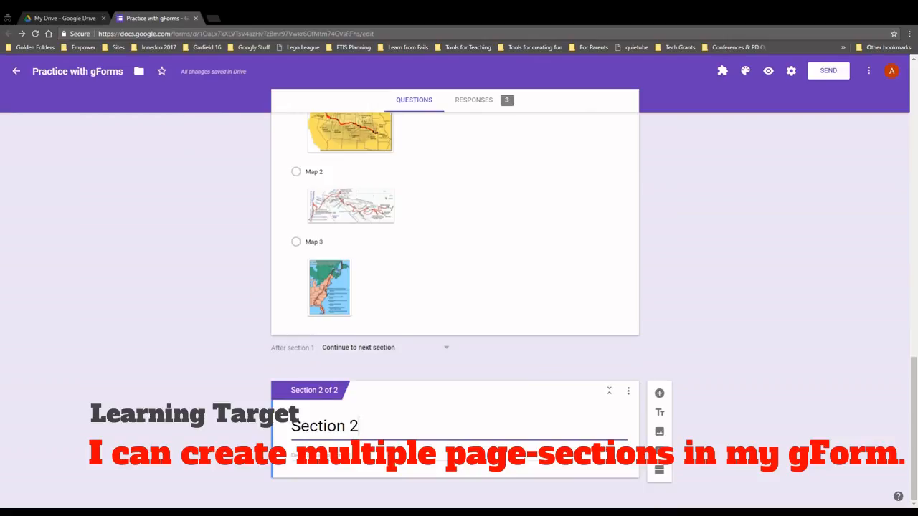
pyautogui.click(659, 470)
pyautogui.click(373, 426)
pyautogui.write('Section 3')
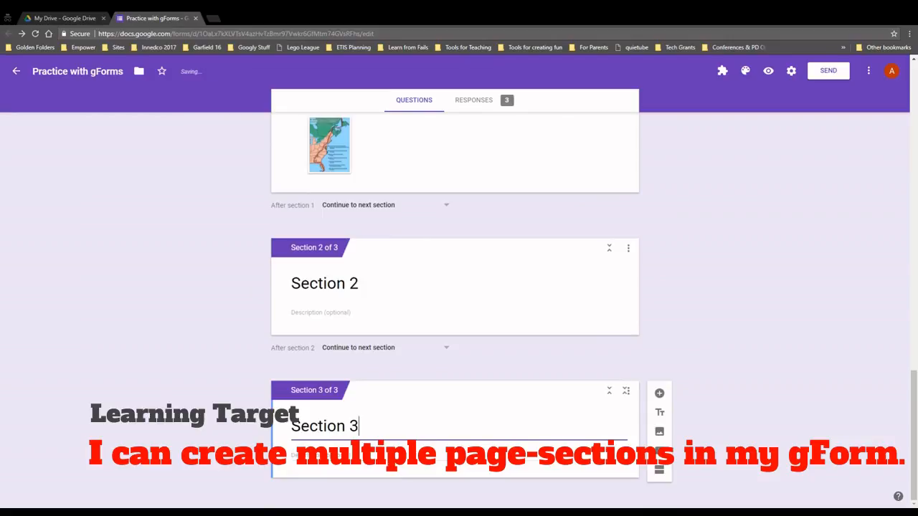
pyautogui.click(660, 470)
pyautogui.click(373, 439)
pyautogui.write('S')
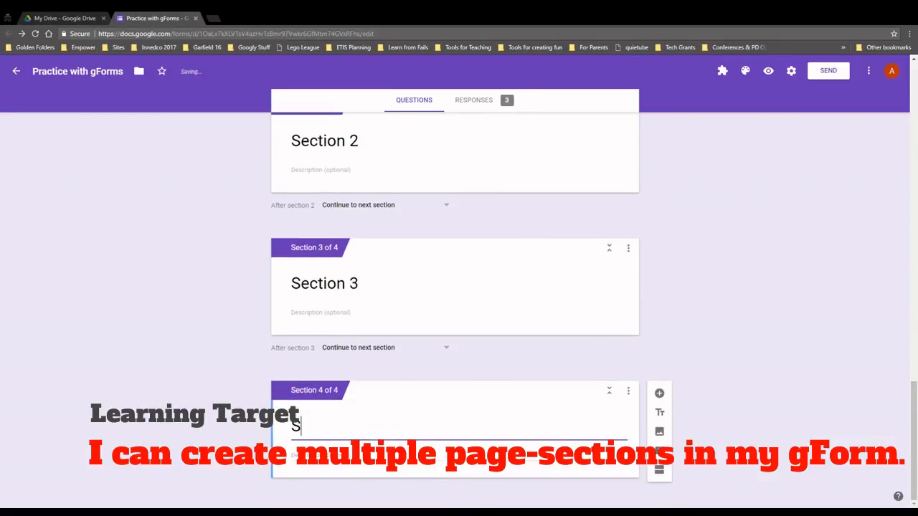
pyautogui.write('ection 4')
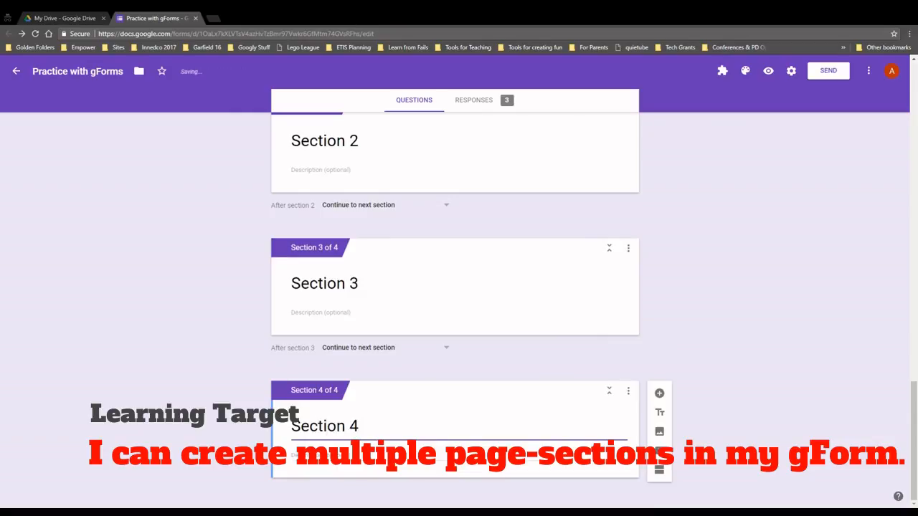
# Describe Section 2 as 'This is page 2' and Section 3 as 'This is page 3'
pyautogui.click(348, 170)
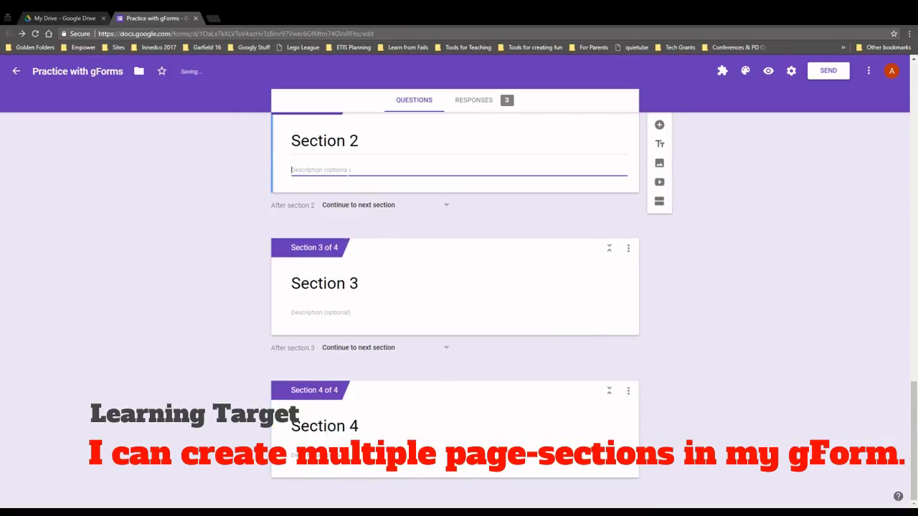
pyautogui.write('This is page 2')
pyautogui.hotkey('ctrl', 'a')
pyautogui.hotkey('ctrl', 'c')
pyautogui.click(315, 313)
pyautogui.hotkey('ctrl', 'v')
pyautogui.press('BackSpace')
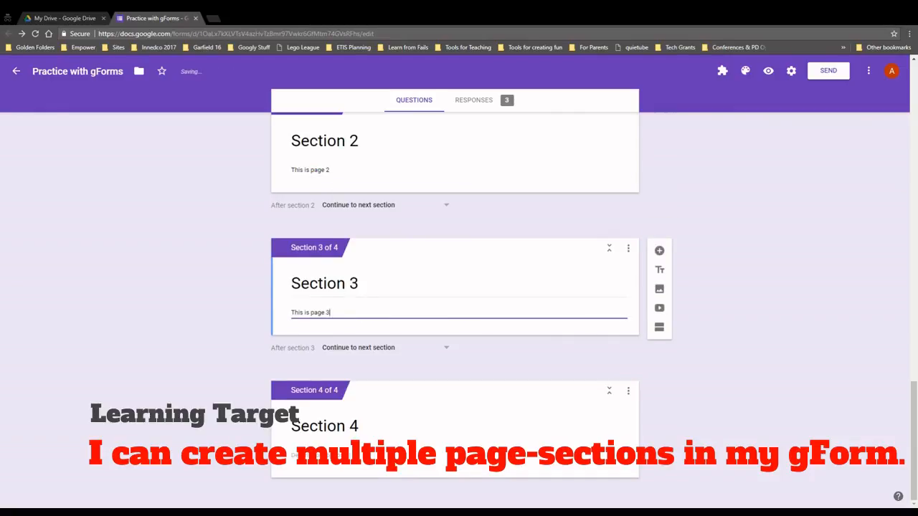
pyautogui.write('3')
pyautogui.click(294, 455)
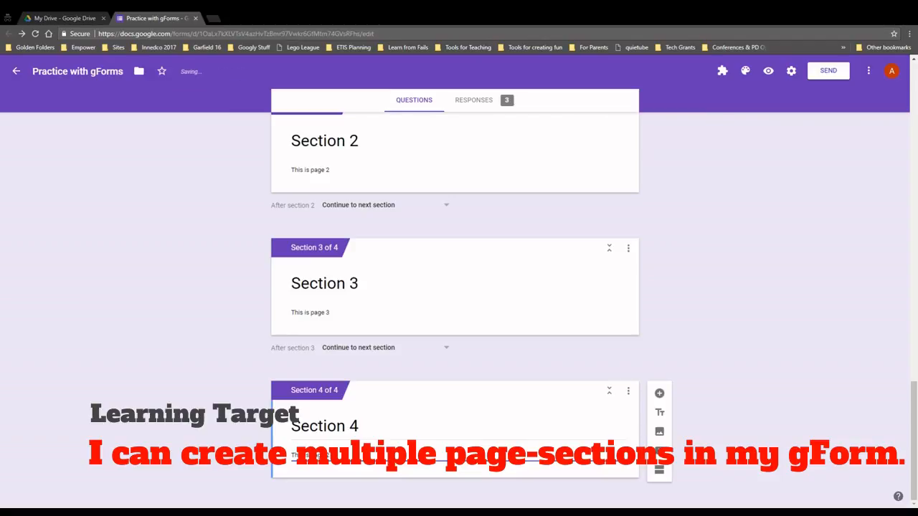
pyautogui.scroll(3, 673, 340)
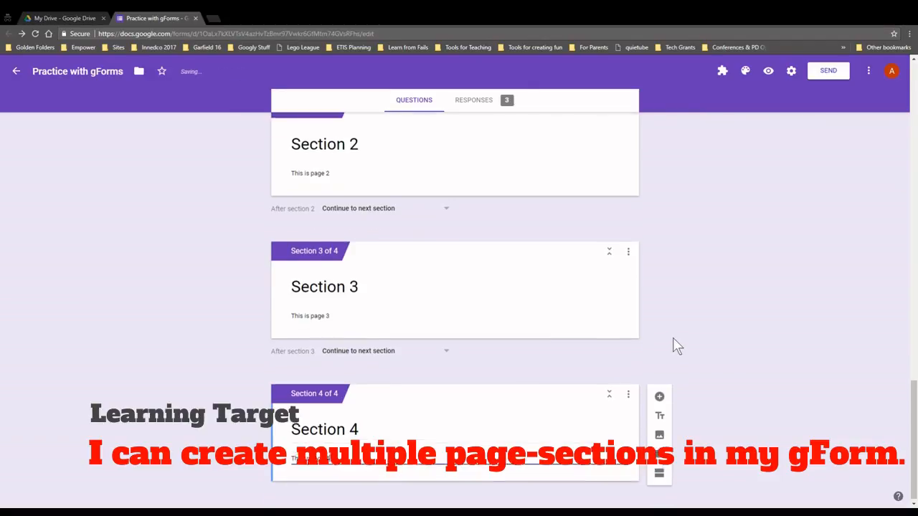
pyautogui.click(539, 360)
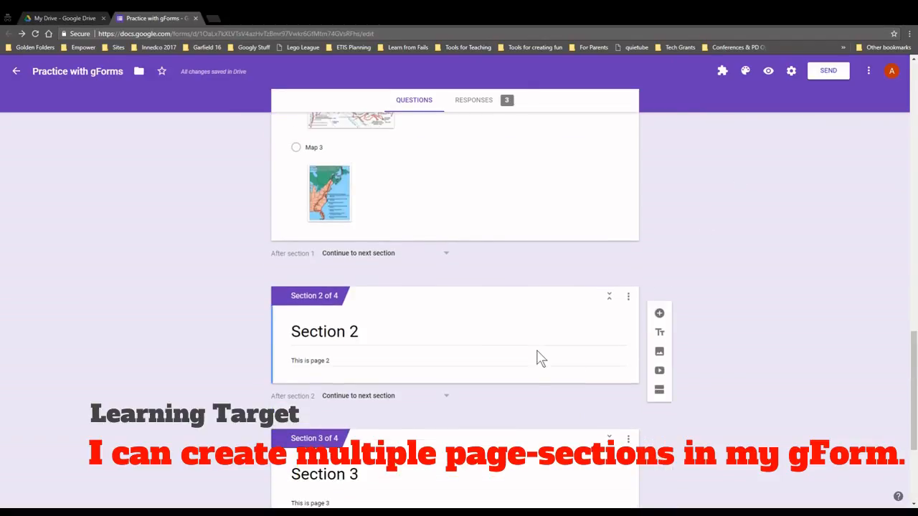
# Add a 'What is 5 + 5?' question to Section 2 with options 10, 1 and 0
pyautogui.click(659, 299)
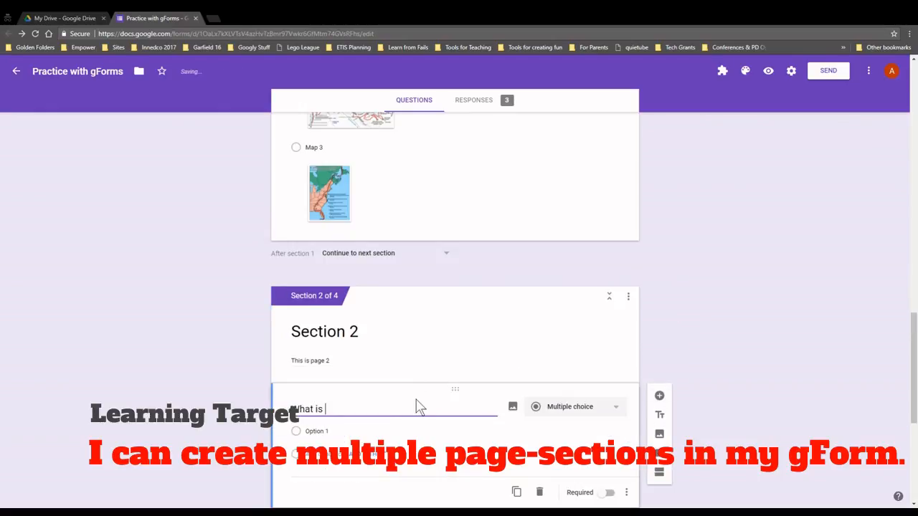
pyautogui.write('?')
pyautogui.click(344, 439)
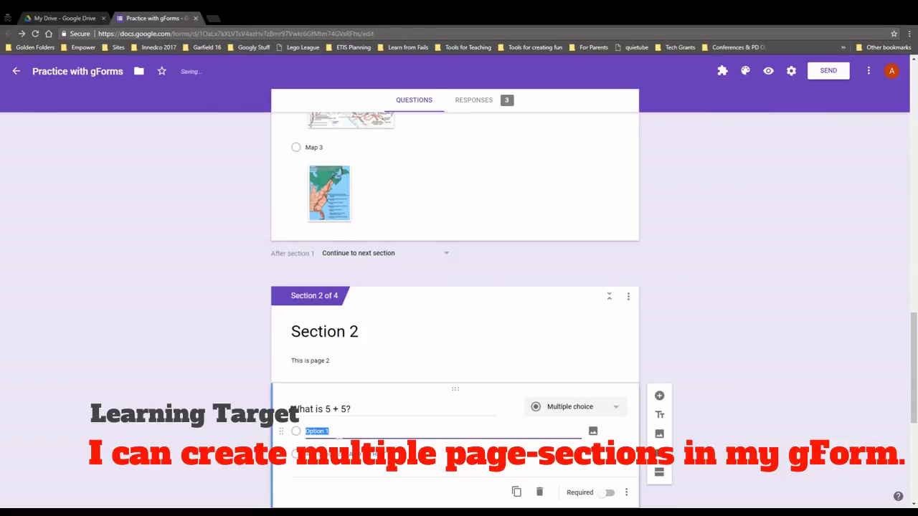
pyautogui.write('10')
pyautogui.press('Return')
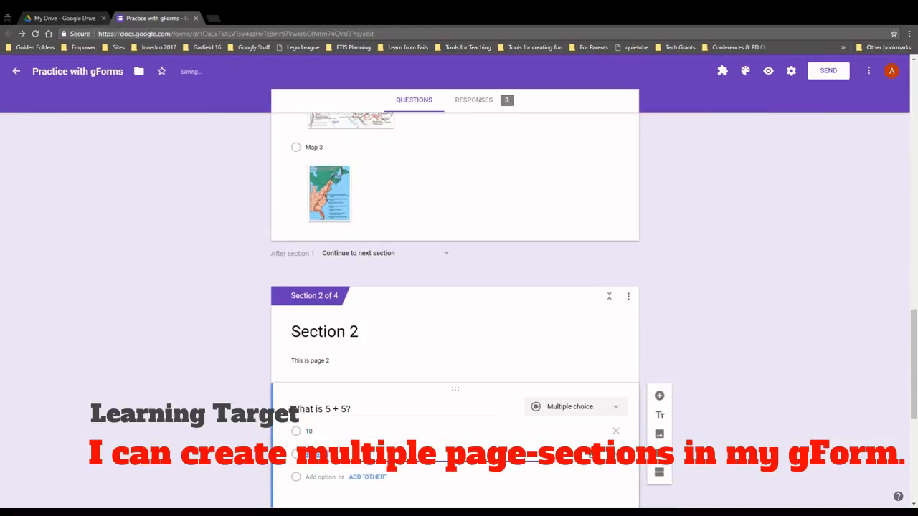
pyautogui.write('1')
pyautogui.scroll(-3, 334, 397)
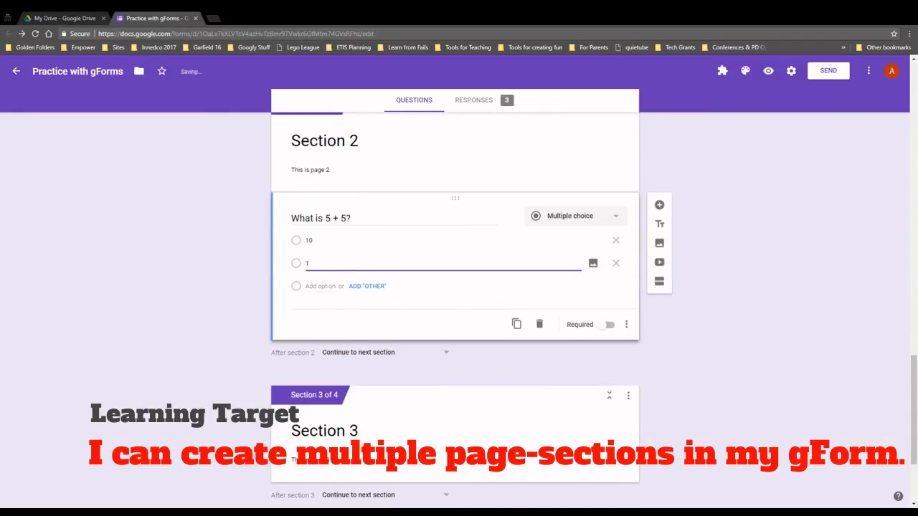
pyautogui.press('Return')
pyautogui.write('0')
pyautogui.scroll(-2, 345, 298)
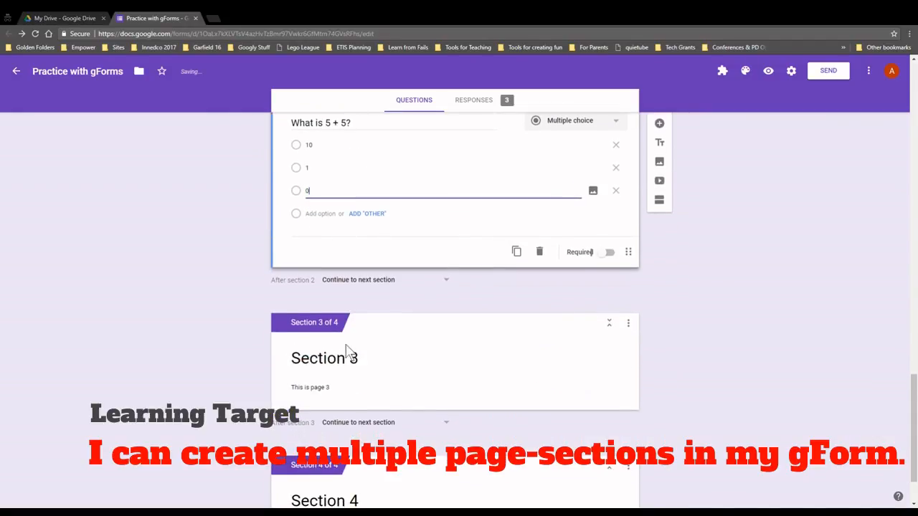
# Add a 'Which is a verb?' question to Section 3 with options Jump, Shoe and Phony
pyautogui.click(344, 359)
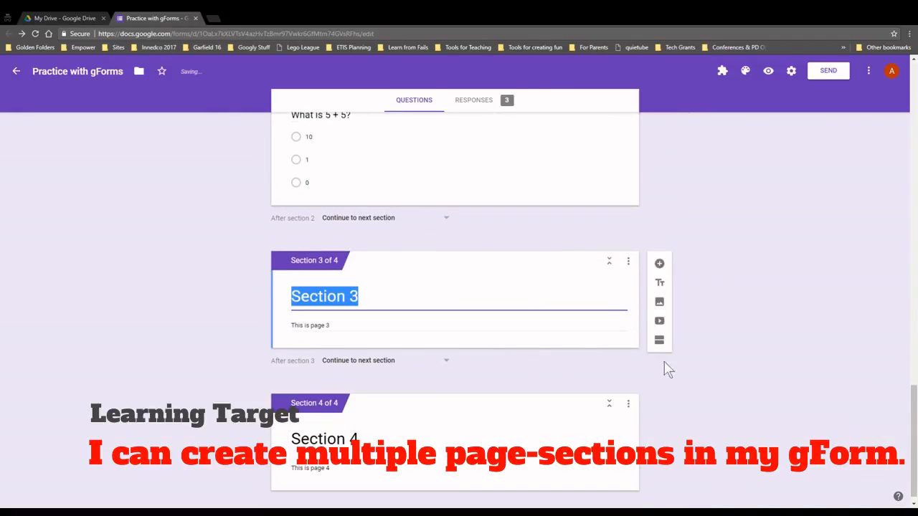
pyautogui.click(660, 264)
pyautogui.write('What is a ver')
pyautogui.press('BackSpace')
pyautogui.press('BackSpace')
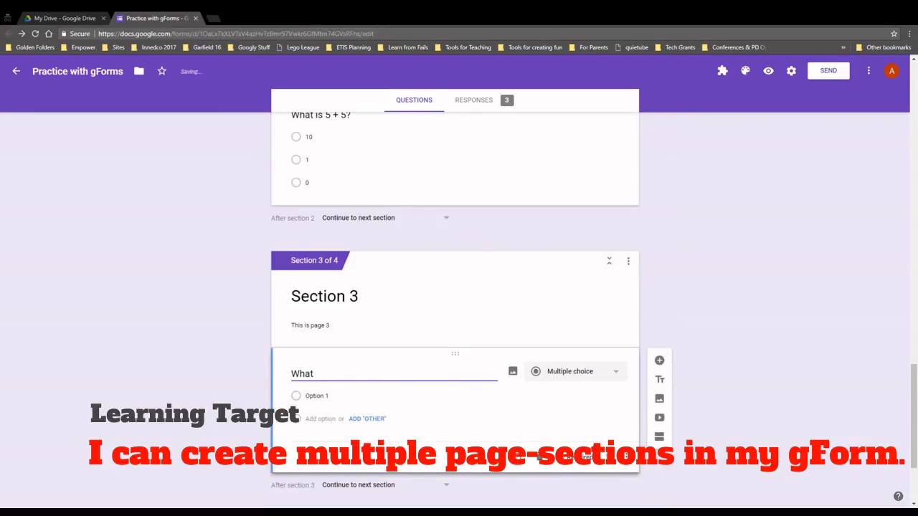
pyautogui.write('h is a verb?')
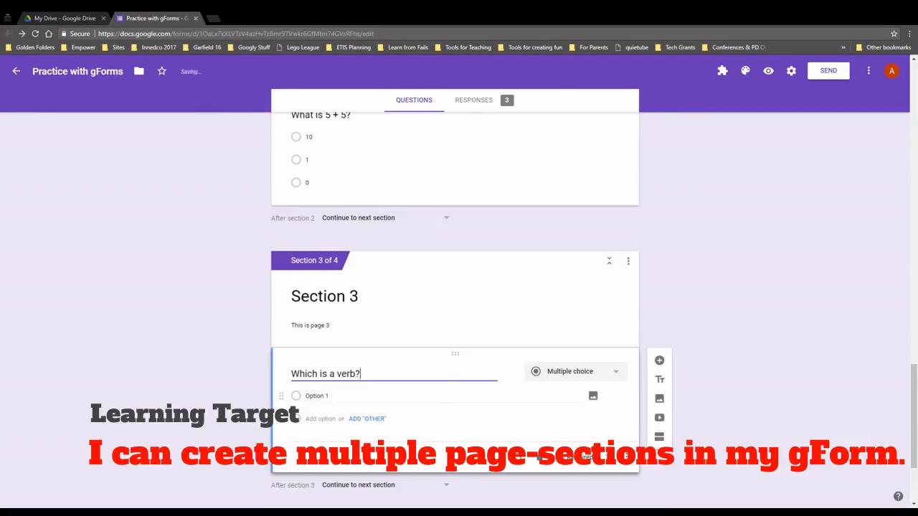
pyautogui.click(324, 396)
pyautogui.write('Jump')
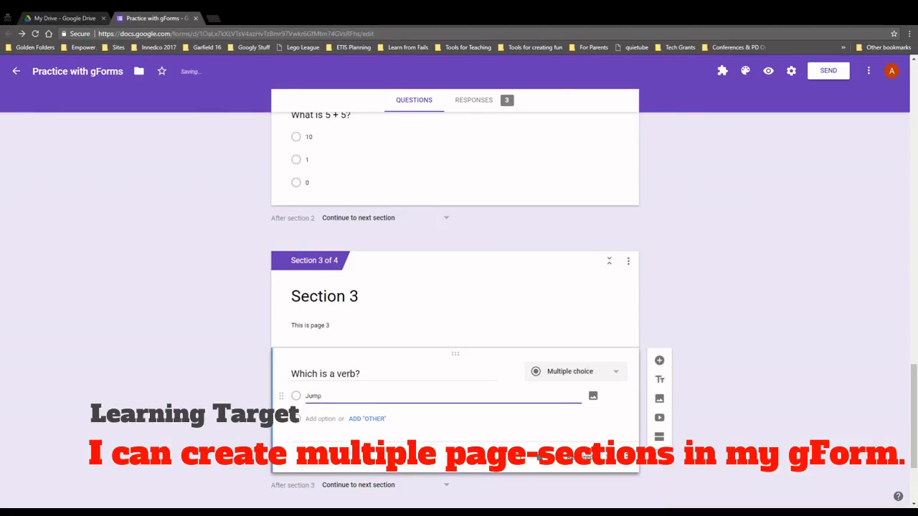
pyautogui.click(316, 419)
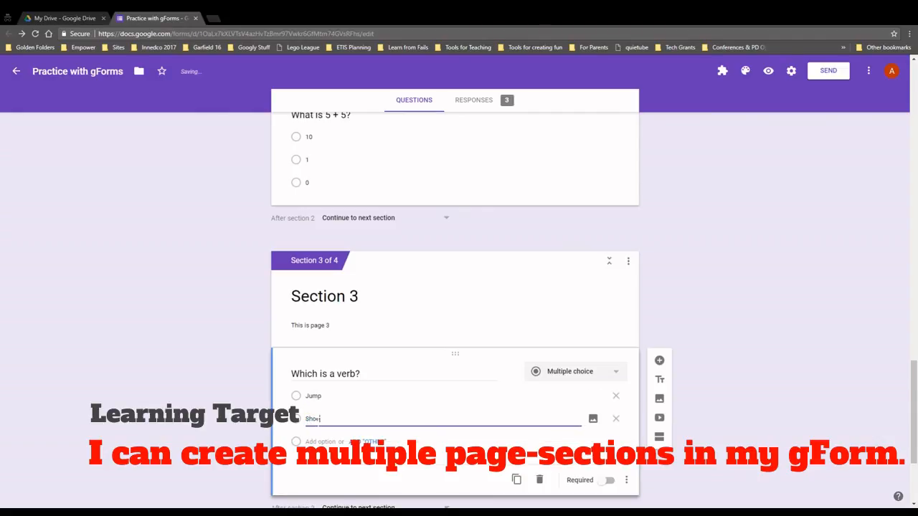
pyautogui.click(323, 441)
pyautogui.write('Phony')
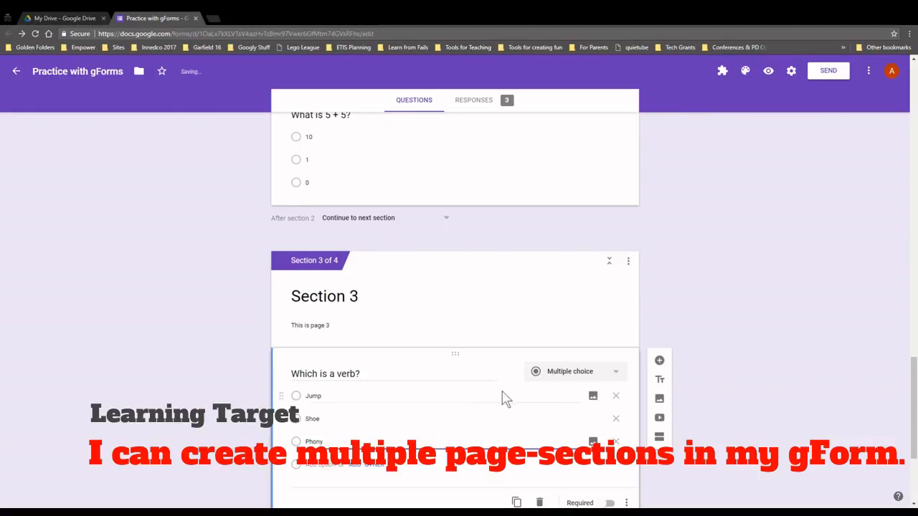
pyautogui.scroll(-2, 545, 409)
# Make both the verb question and the What is 5 + 5? question required
pyautogui.click(608, 360)
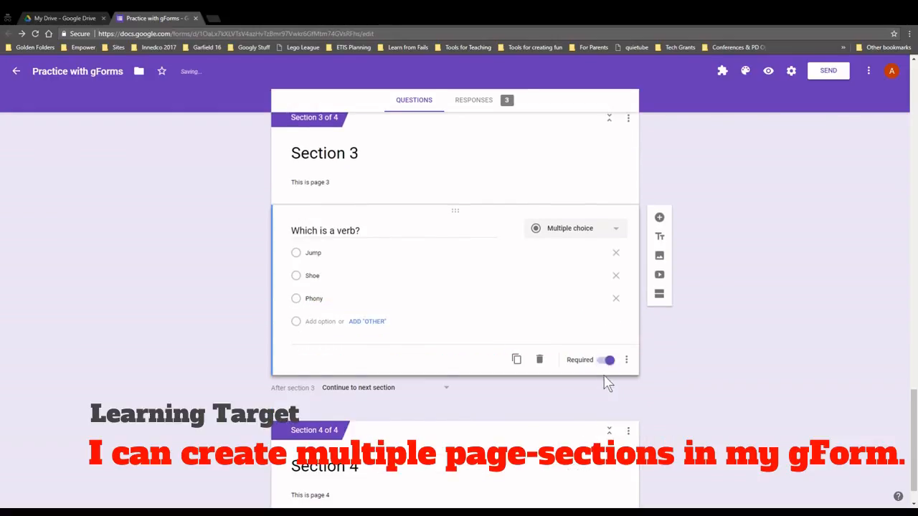
pyautogui.scroll(3, 606, 381)
pyautogui.click(584, 230)
pyautogui.click(605, 296)
pyautogui.scroll(-3, 601, 333)
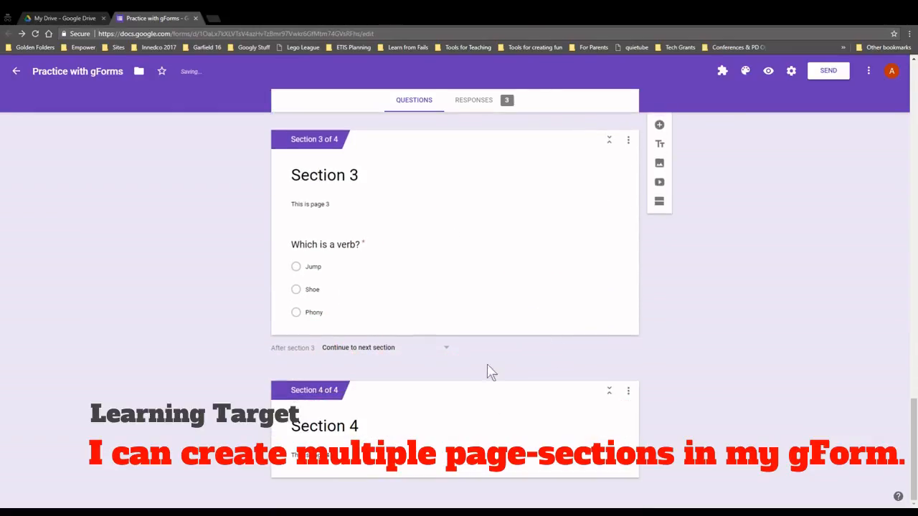
pyautogui.click(493, 416)
# Add a required 'Does this make sense?' question to Section 4 with answers Yes, No and Maybe
pyautogui.click(659, 394)
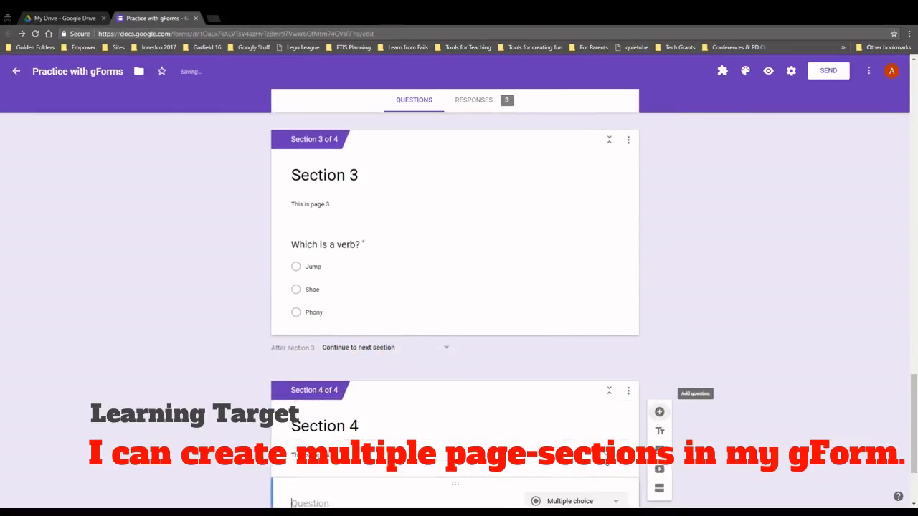
pyautogui.write('Does this make sense?')
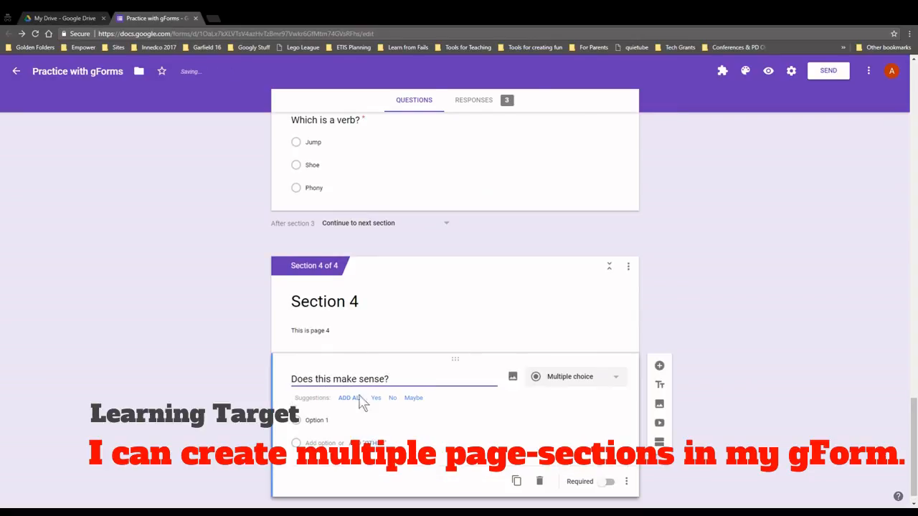
pyautogui.click(374, 403)
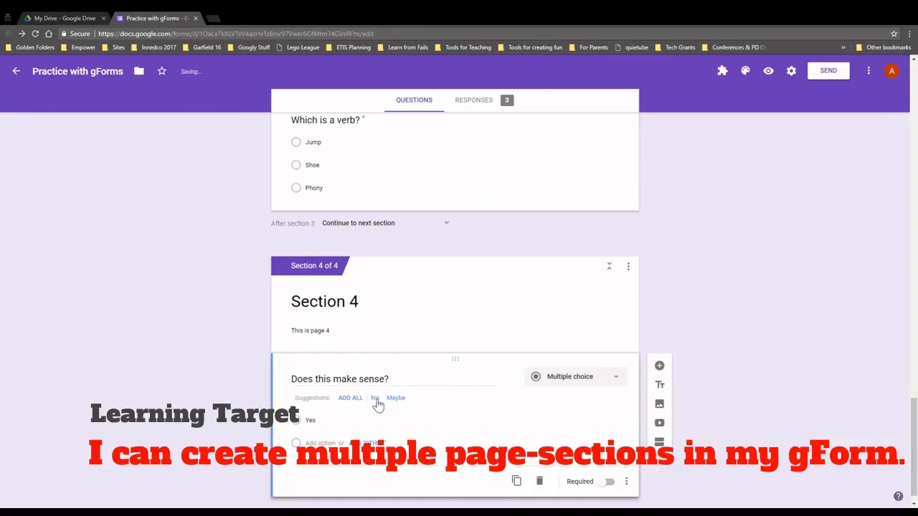
pyautogui.click(357, 399)
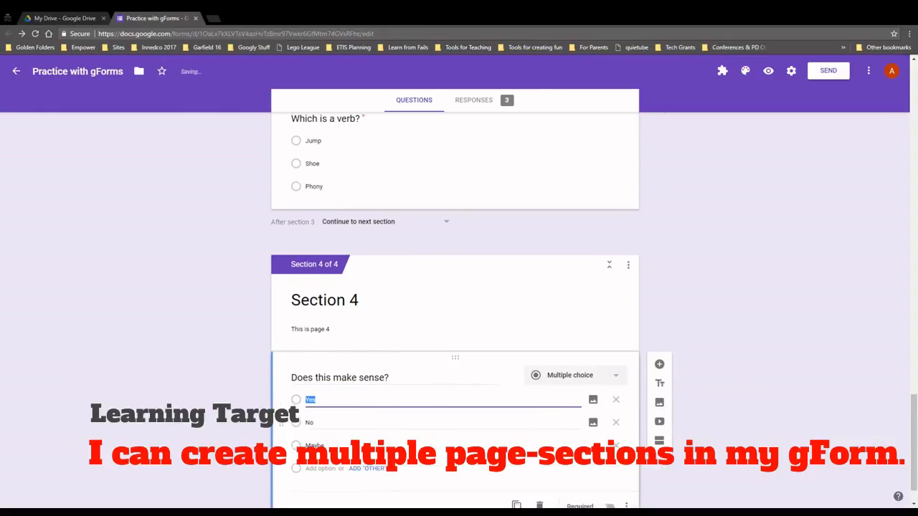
pyautogui.click(605, 464)
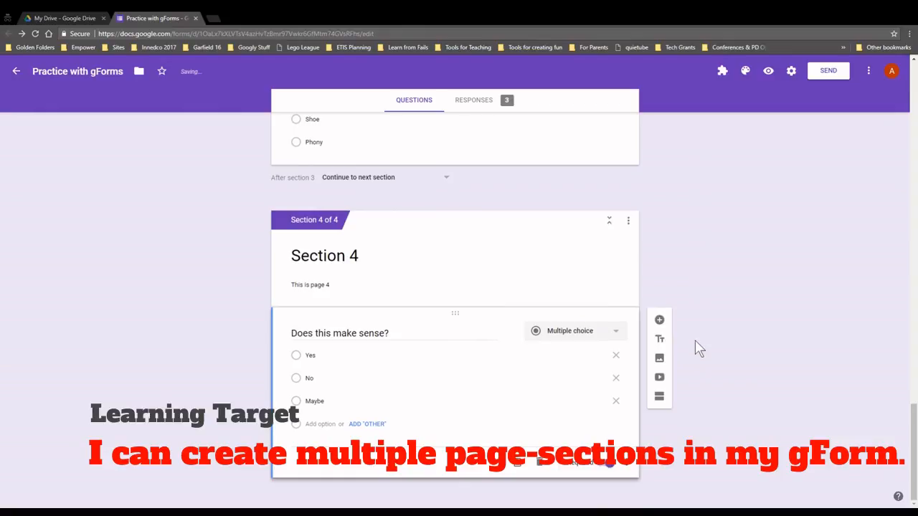
# Preview the form and answer the first page with May, Square, Cube and Map 1
pyautogui.click(766, 74)
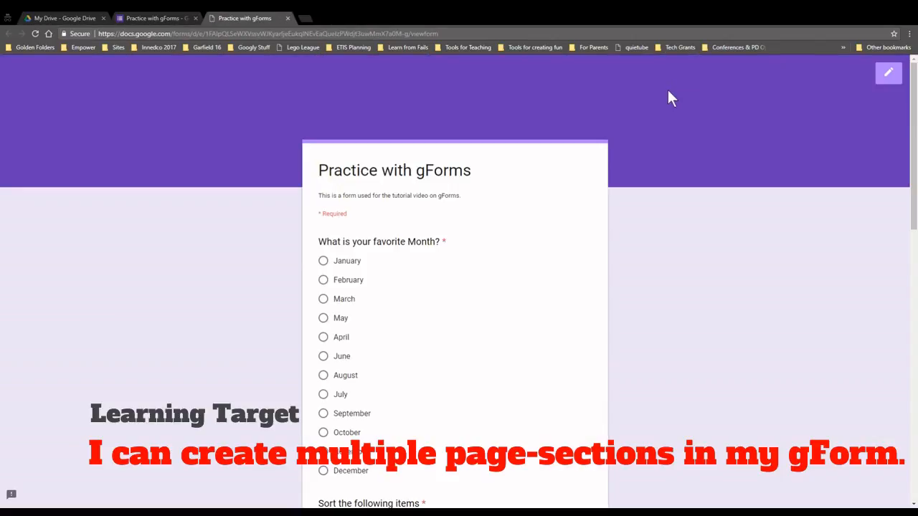
pyautogui.click(330, 321)
pyautogui.scroll(-7, 332, 322)
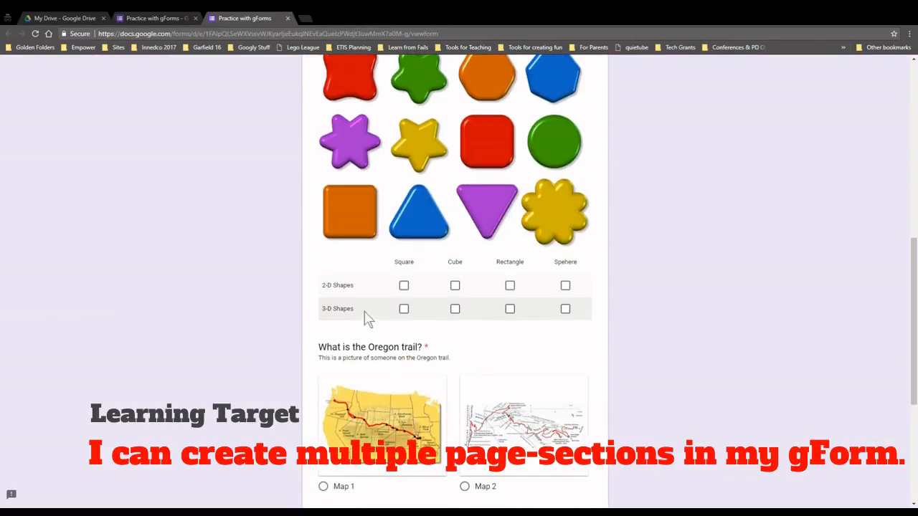
pyautogui.click(404, 285)
pyautogui.click(455, 308)
pyautogui.scroll(-3, 473, 334)
pyautogui.click(332, 250)
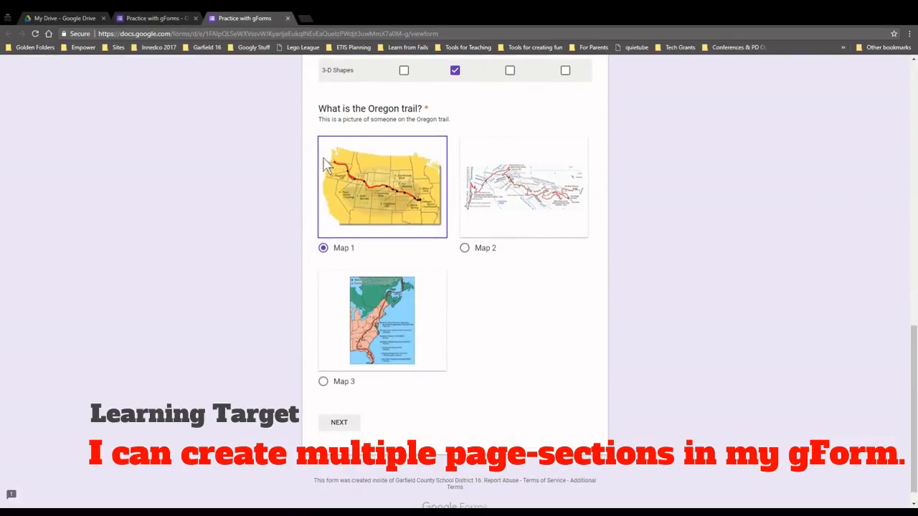
pyautogui.click(335, 421)
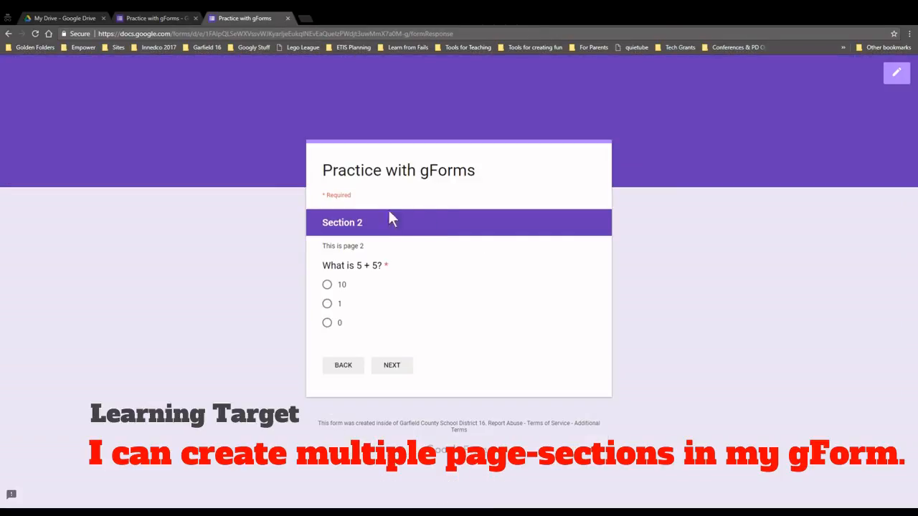
# Answer 10, Jump and Yes on the following pages and submit the test response
pyautogui.moveTo(324, 246); pyautogui.dragTo(372, 246)
pyautogui.click(327, 284)
pyautogui.click(390, 367)
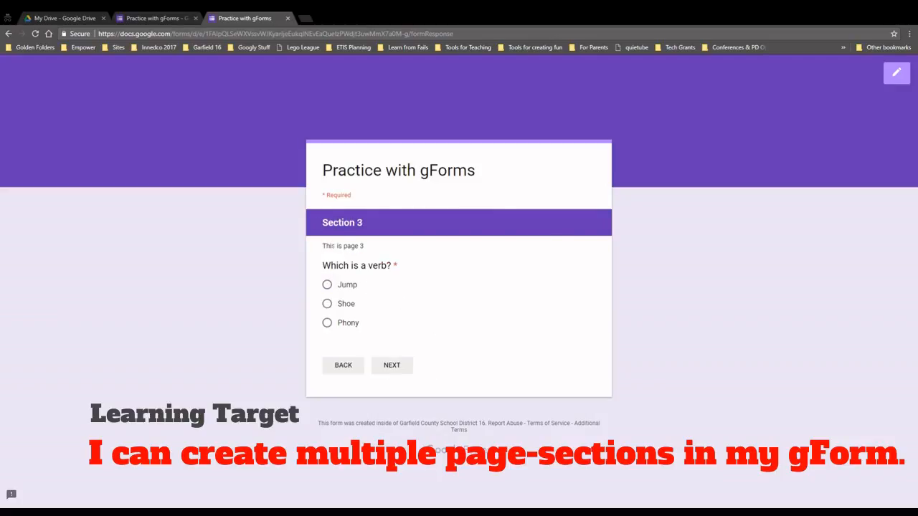
pyautogui.moveTo(340, 244); pyautogui.dragTo(419, 251)
pyautogui.moveTo(344, 265); pyautogui.dragTo(454, 268)
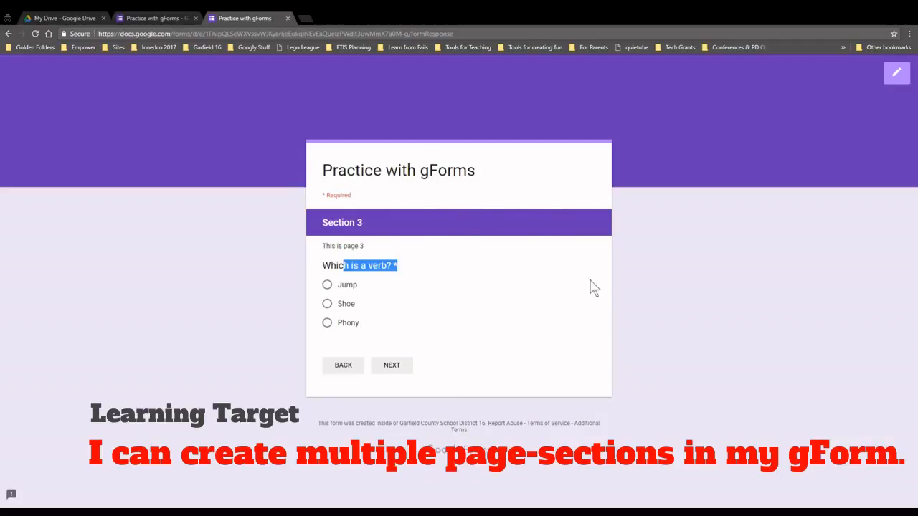
pyautogui.click(350, 290)
pyautogui.click(385, 369)
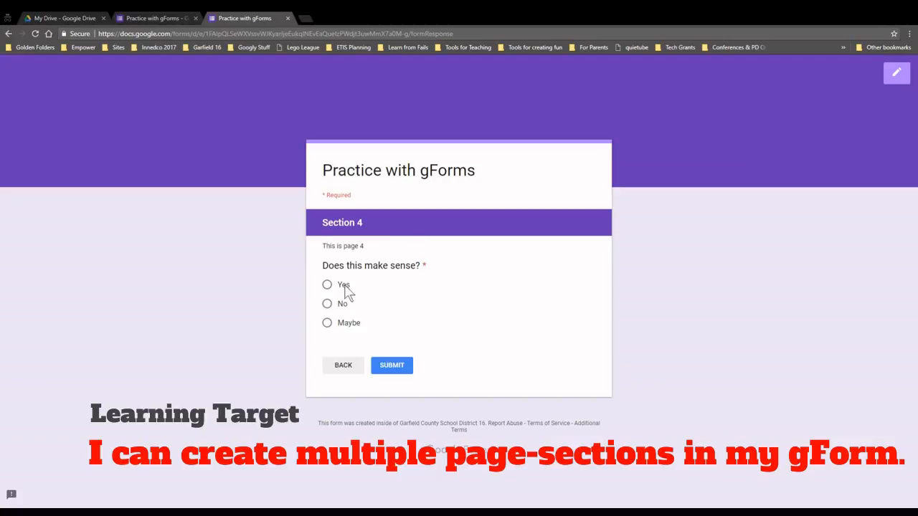
pyautogui.click(344, 287)
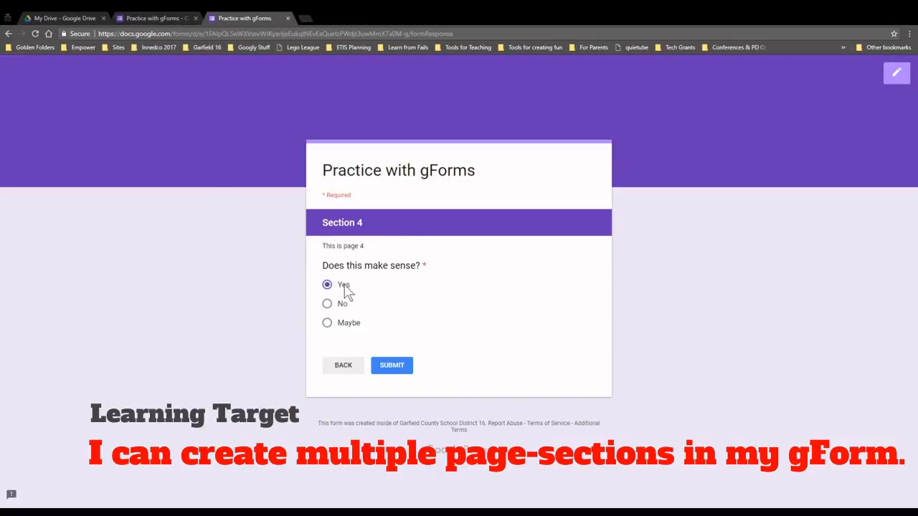
pyautogui.click(411, 366)
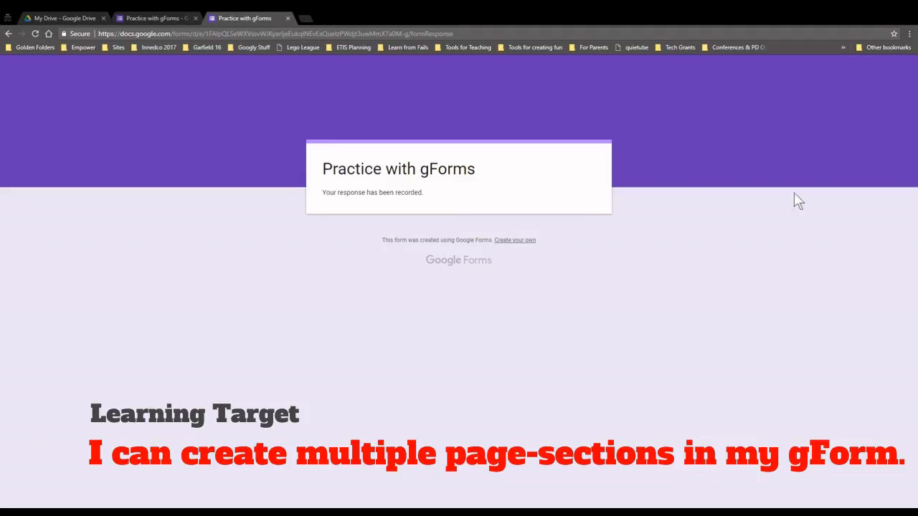
# Close the preview and return to the form editor
pyautogui.click(287, 18)
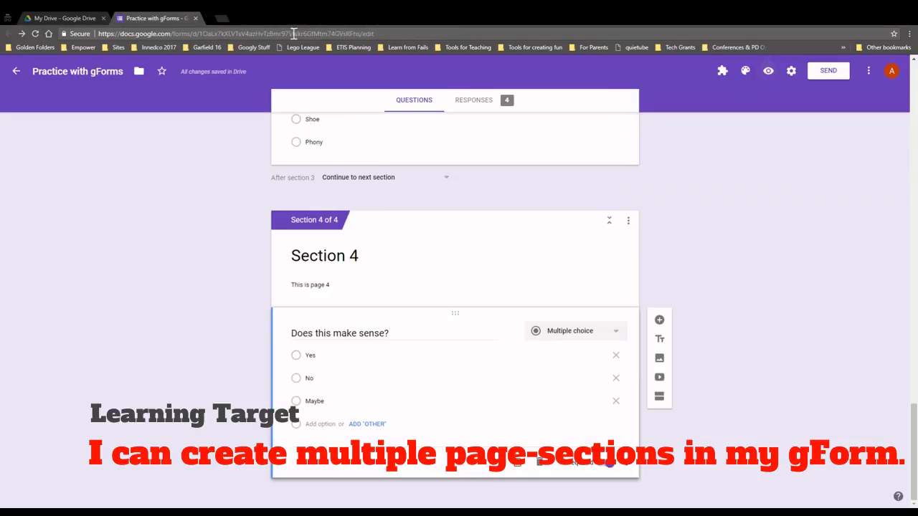
pyautogui.scroll(4, 446, 308)
pyautogui.scroll(4, 447, 308)
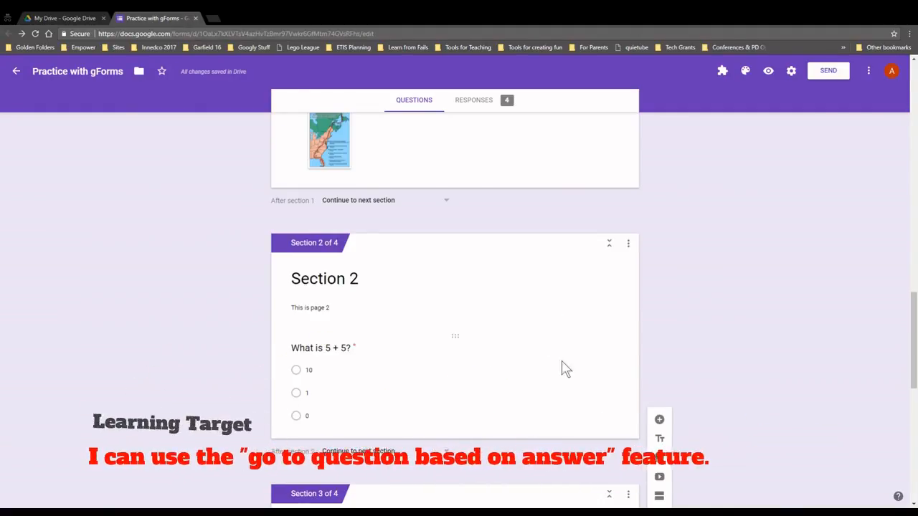
pyautogui.scroll(2, 574, 408)
pyautogui.scroll(1, 550, 407)
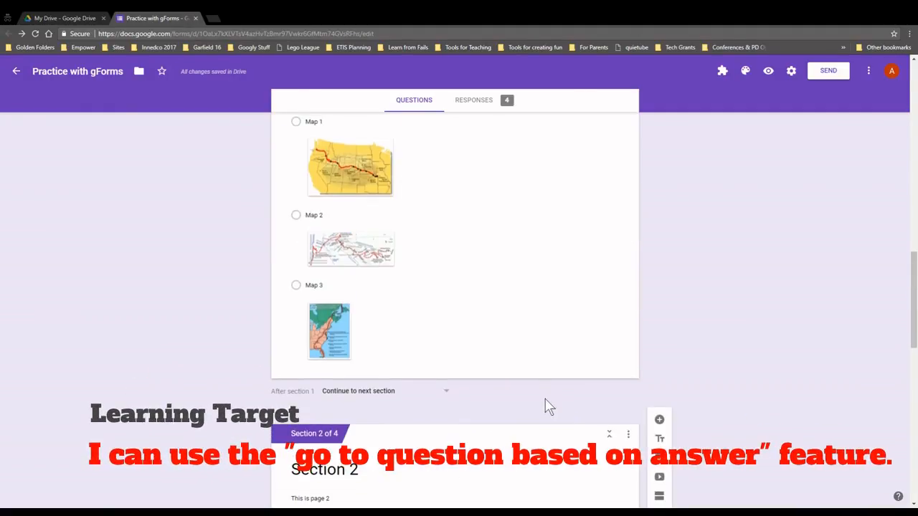
pyautogui.scroll(-3, 502, 330)
pyautogui.scroll(-2, 412, 297)
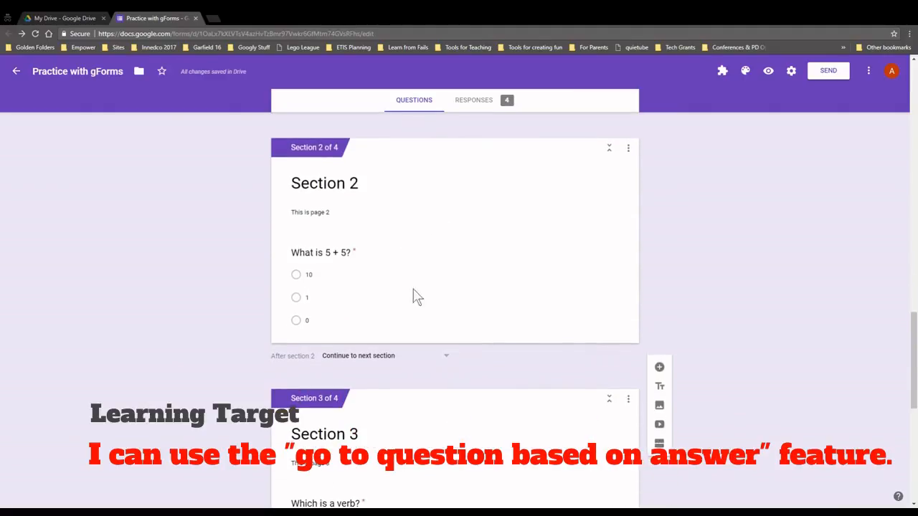
pyautogui.scroll(3, 422, 248)
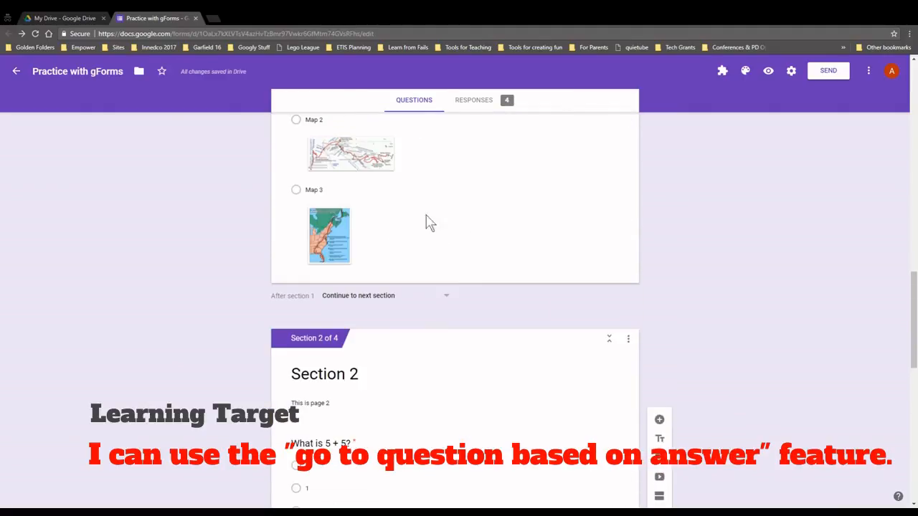
pyautogui.scroll(-3, 426, 222)
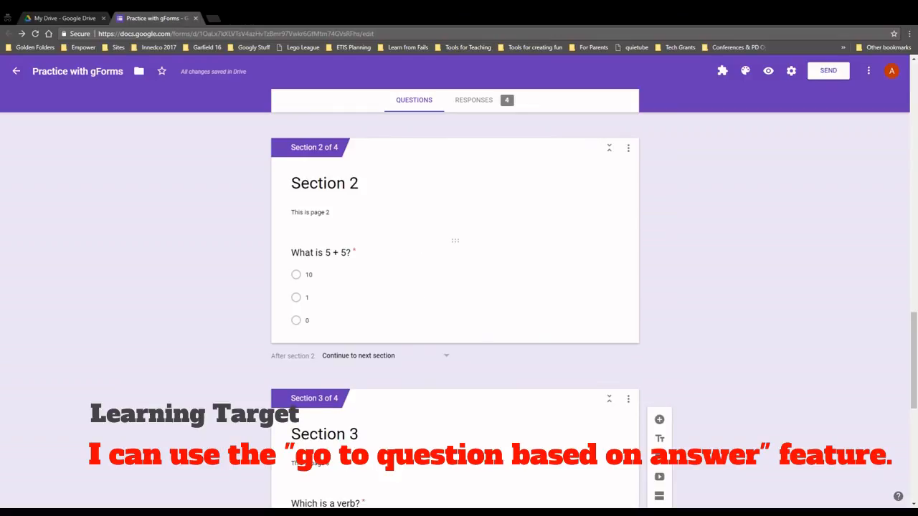
pyautogui.scroll(-1, 467, 280)
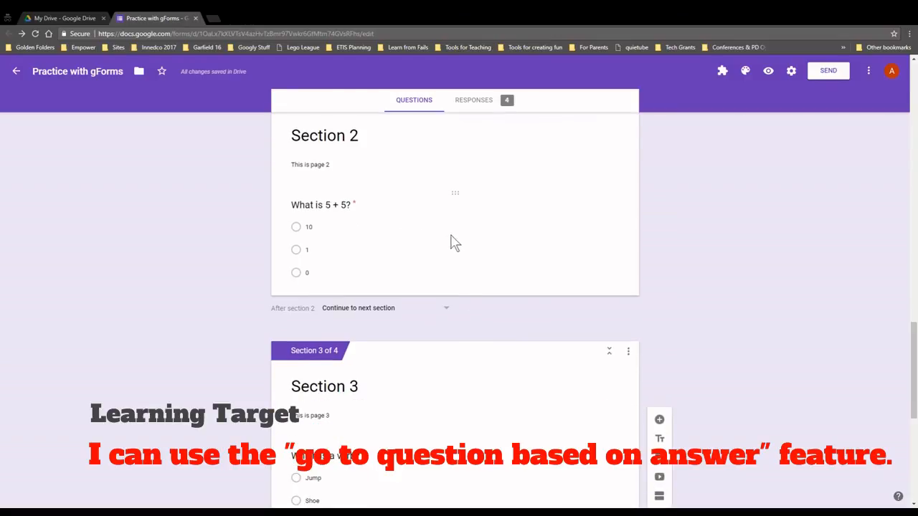
# Turn on 'Go to section based on answer' for the What is 5 + 5? question
pyautogui.click(463, 242)
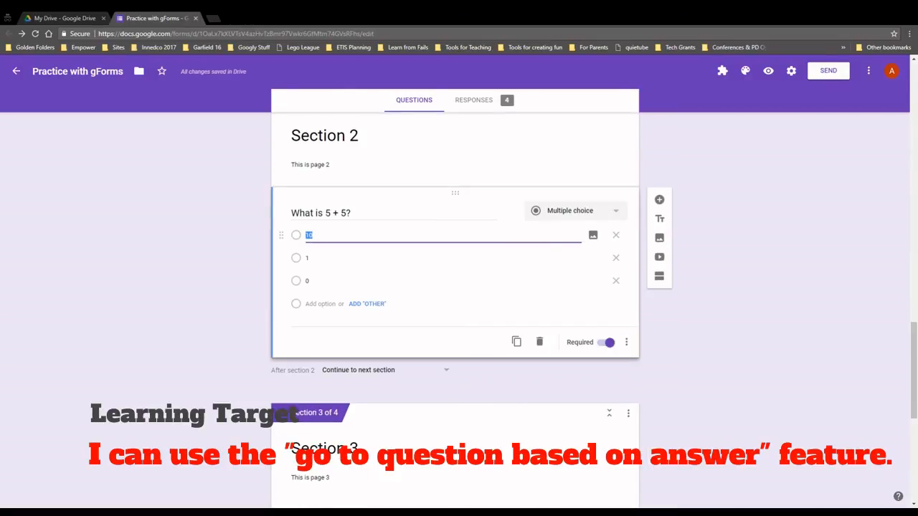
pyautogui.click(627, 344)
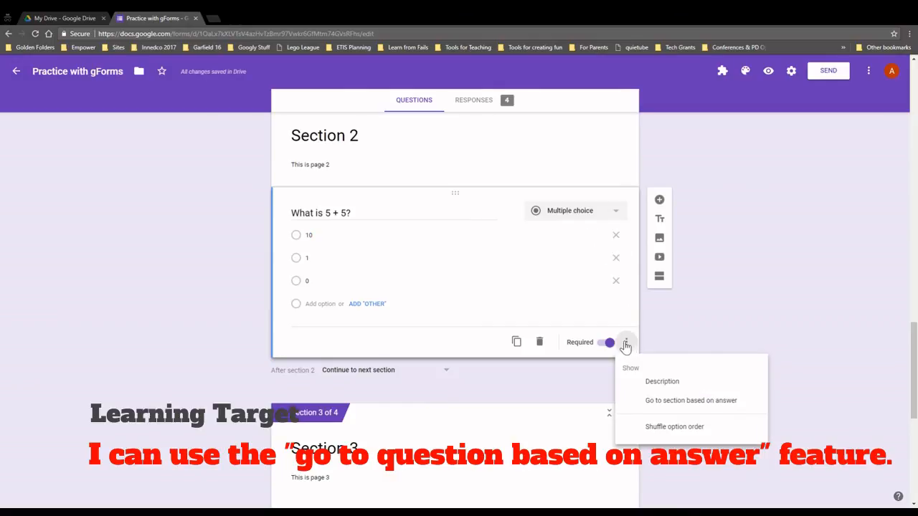
pyautogui.click(691, 403)
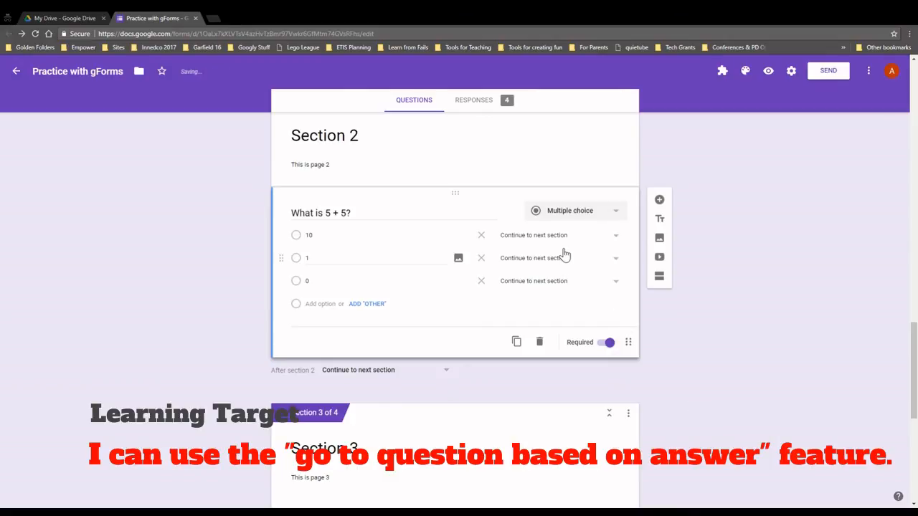
pyautogui.scroll(-3, 565, 254)
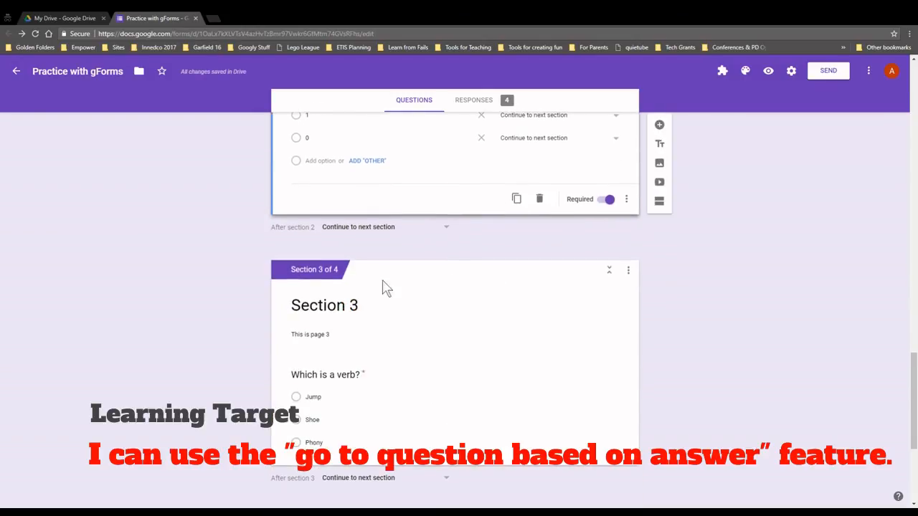
# Rename Section 3 to 'Correct Answer' and Section 4 to 'Incorrect Answer'
pyautogui.click(373, 314)
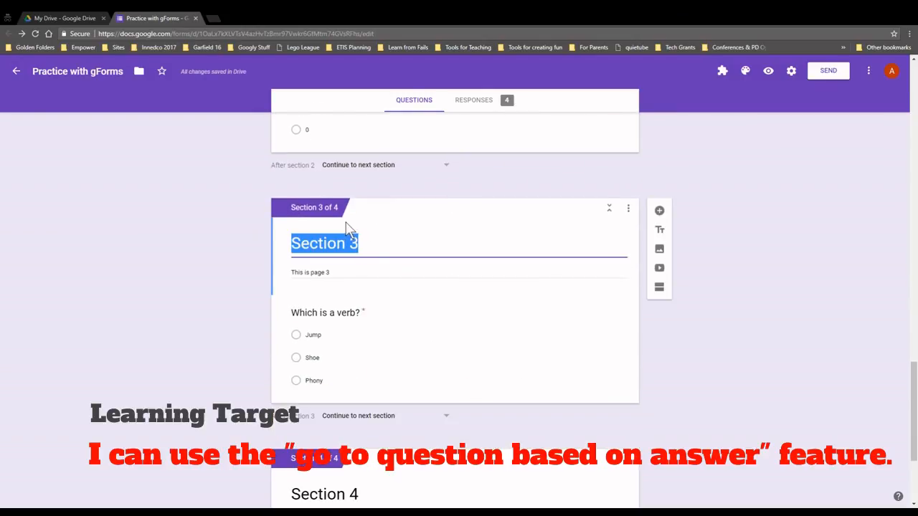
pyautogui.write('Correct A')
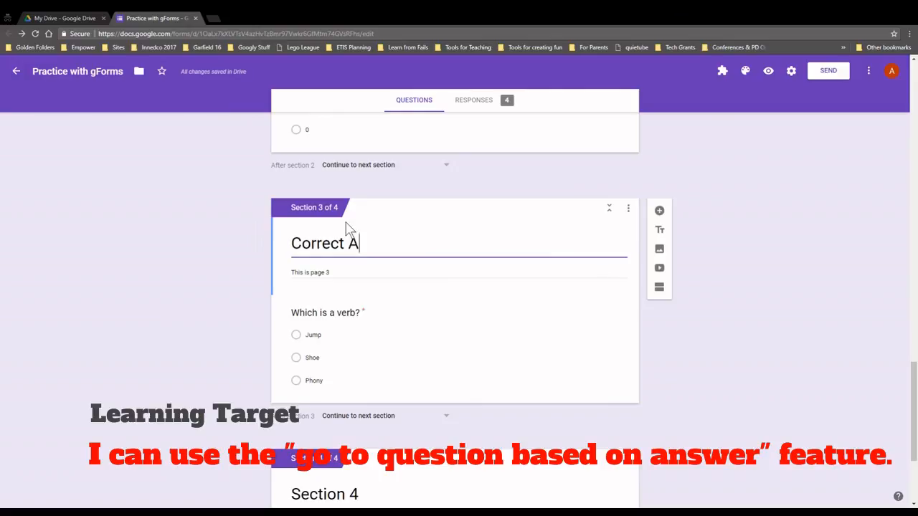
pyautogui.write('nswer')
pyautogui.scroll(-3, 381, 291)
pyautogui.click(373, 320)
pyautogui.write('Inc')
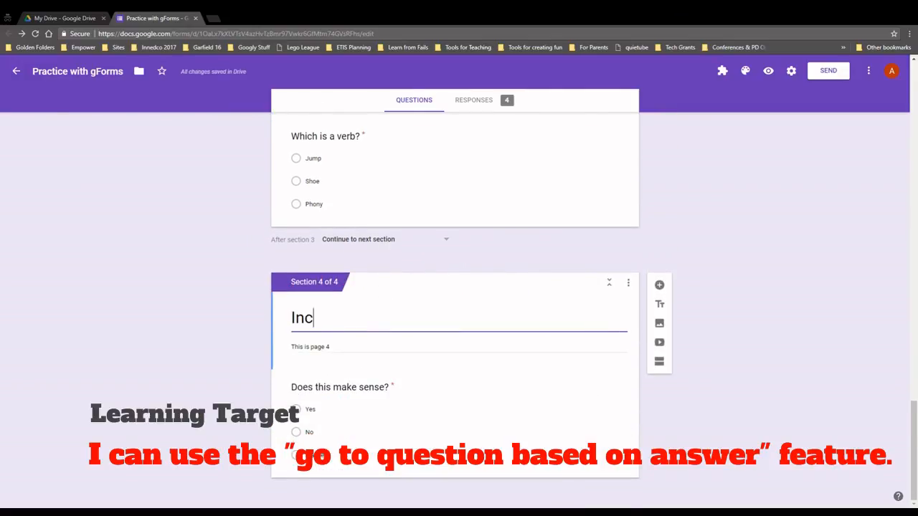
pyautogui.write('orrect Answer')
pyautogui.click(728, 269)
pyautogui.scroll(1, 724, 269)
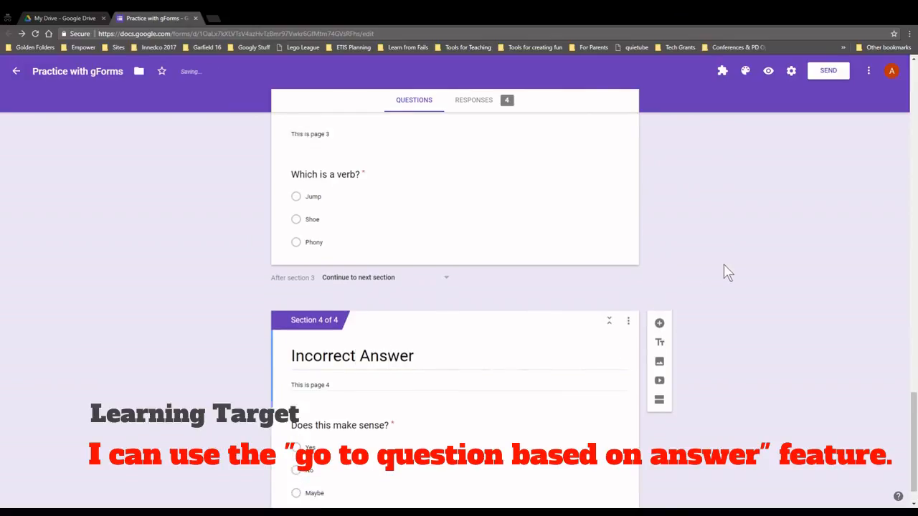
pyautogui.scroll(6, 724, 271)
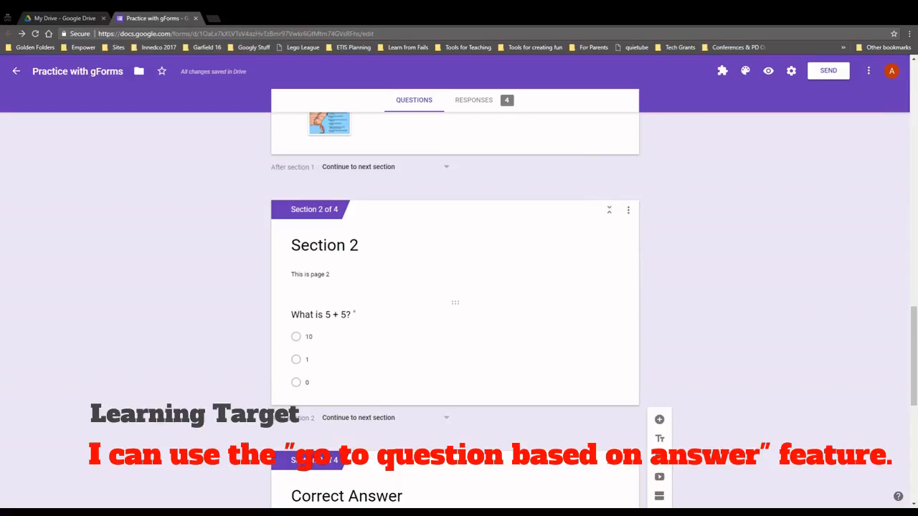
# Route answer 10 to Section 3 (Correct Answer) and answers 1 and 0 to Section 4 (Incorrect Answer)
pyautogui.click(528, 352)
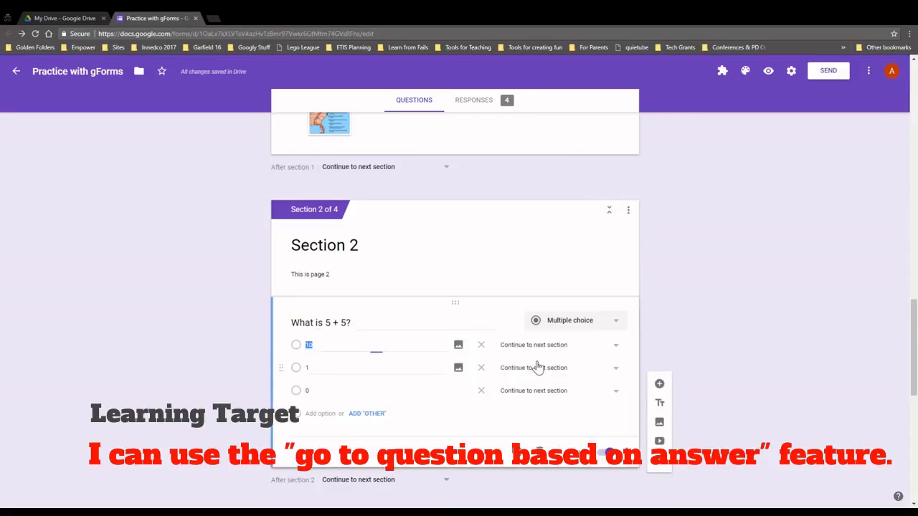
pyautogui.click(537, 365)
pyautogui.click(706, 396)
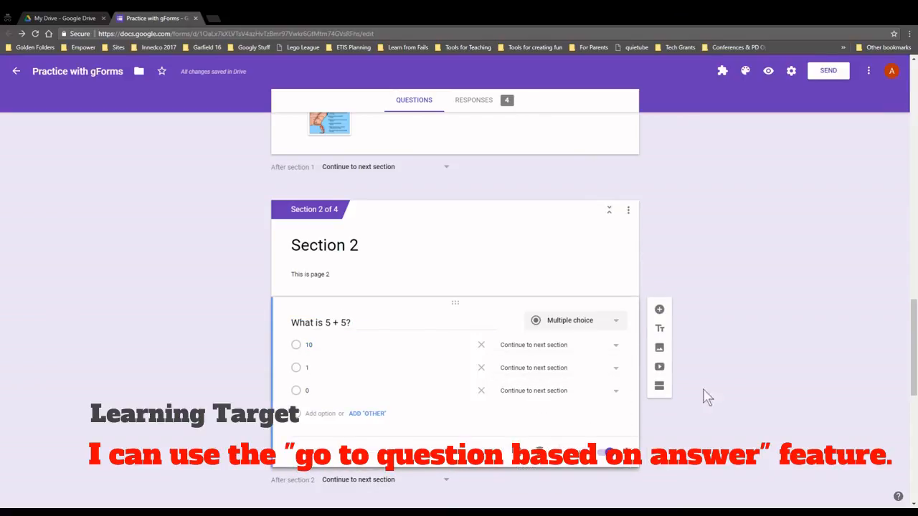
pyautogui.click(627, 452)
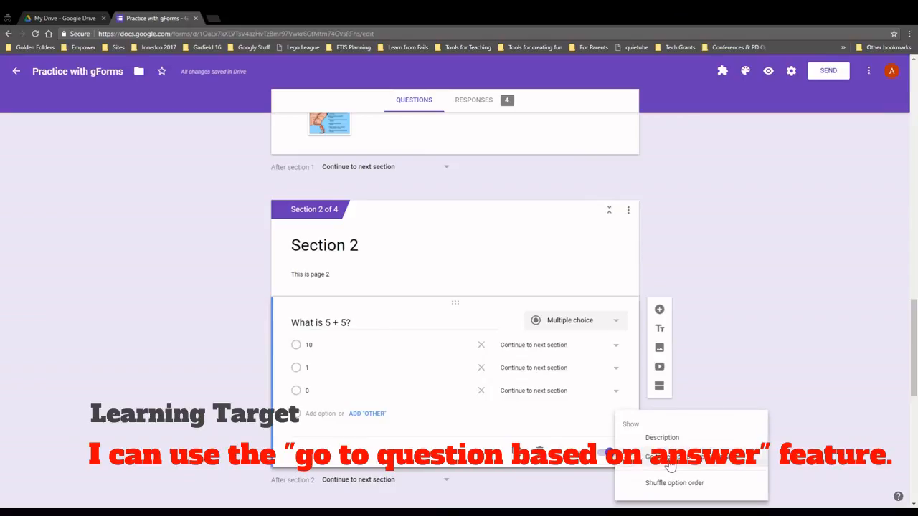
pyautogui.click(736, 381)
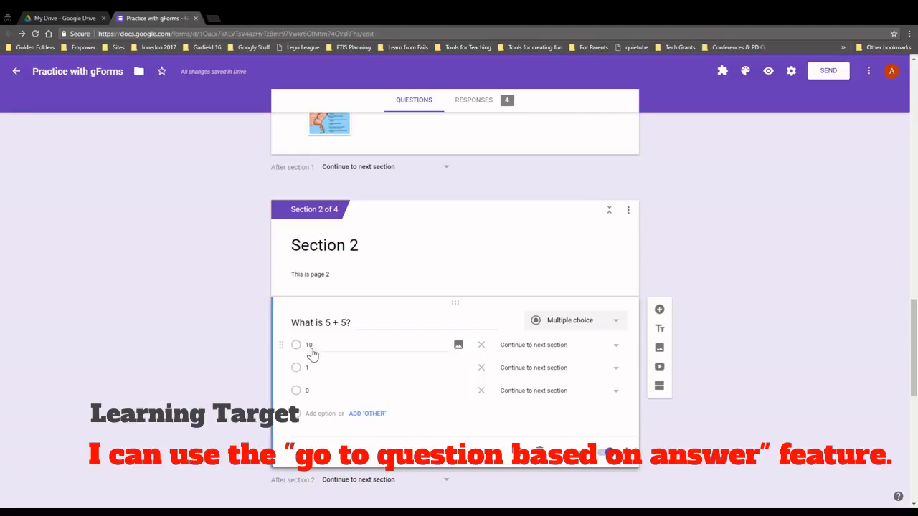
pyautogui.click(615, 347)
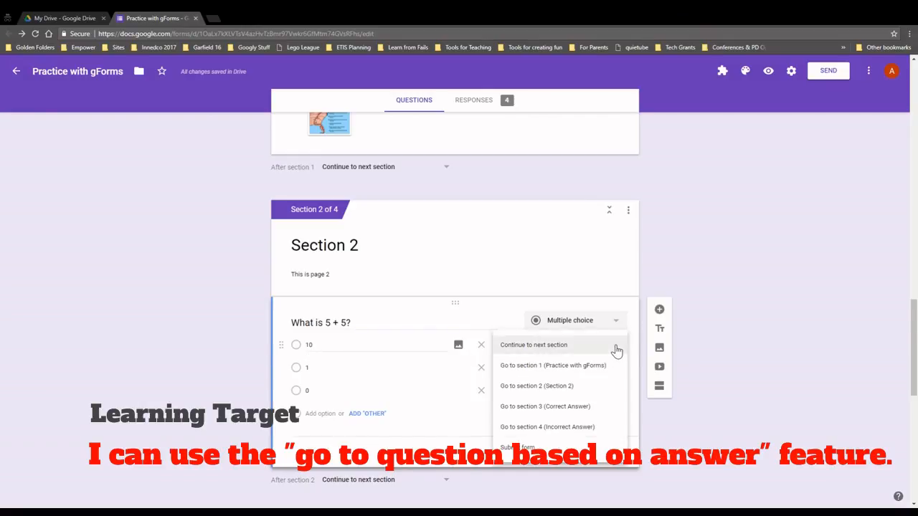
pyautogui.click(543, 407)
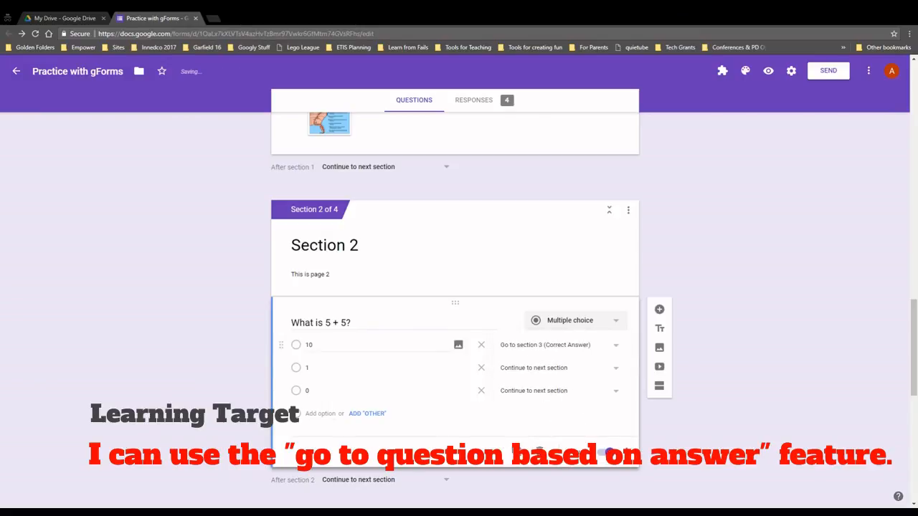
pyautogui.click(612, 369)
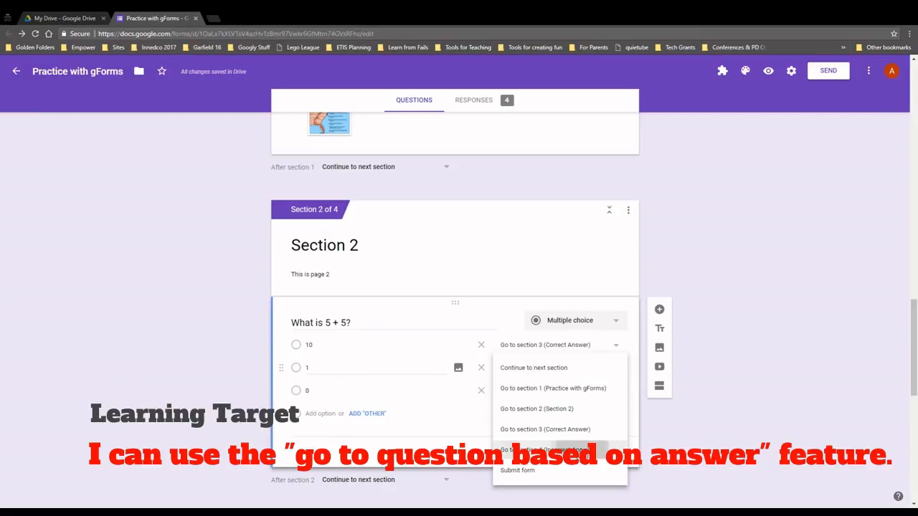
pyautogui.click(545, 450)
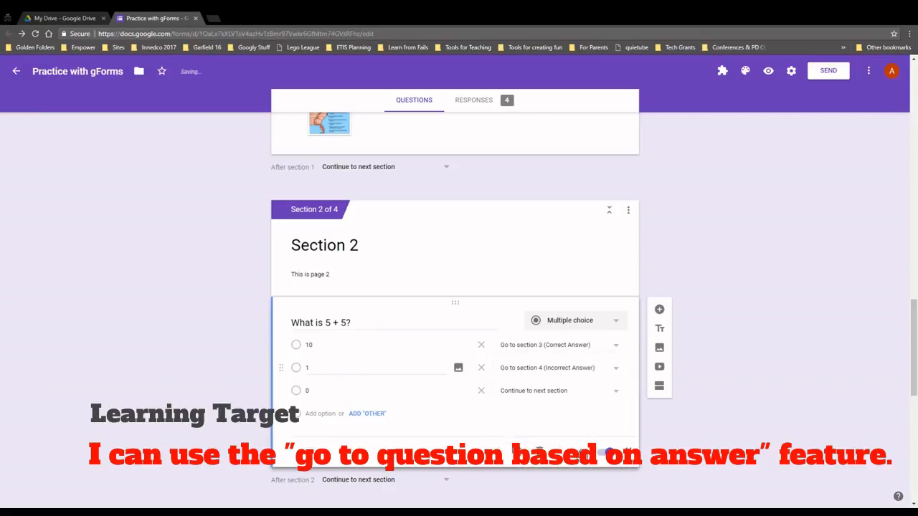
pyautogui.click(552, 392)
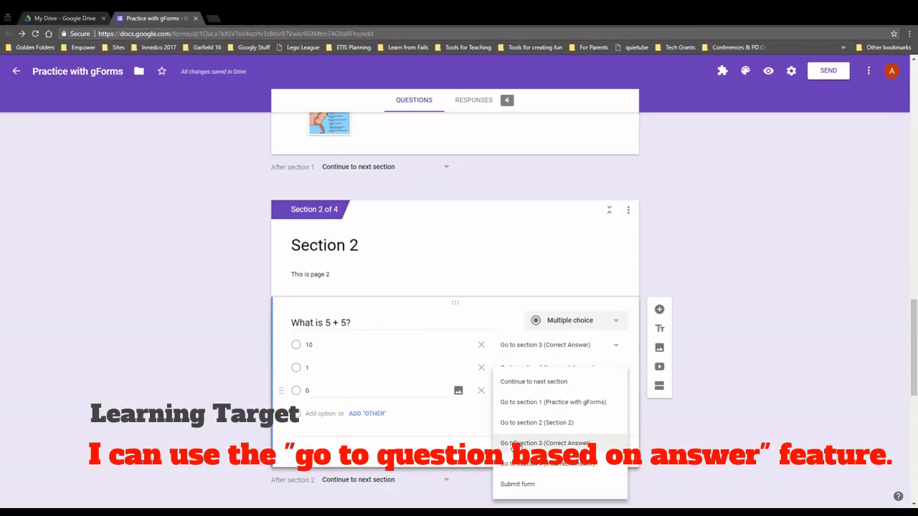
pyautogui.click(558, 466)
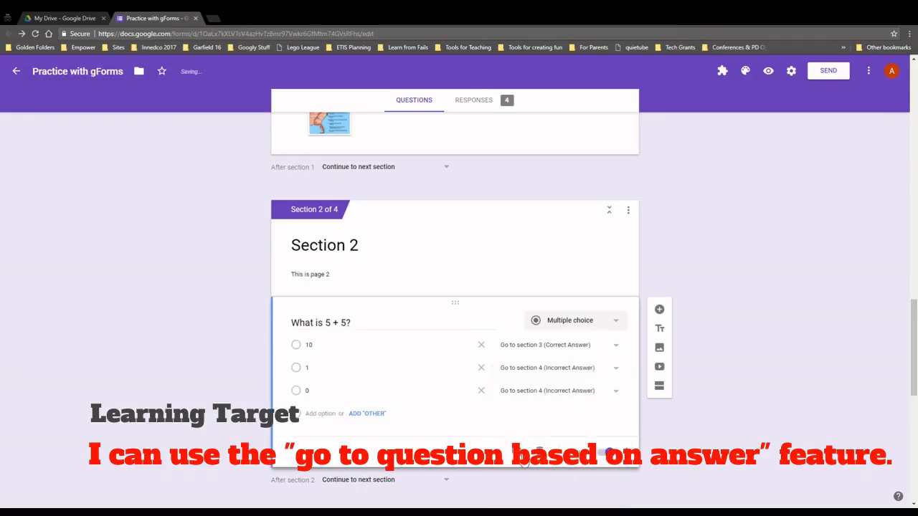
pyautogui.scroll(-3, 760, 413)
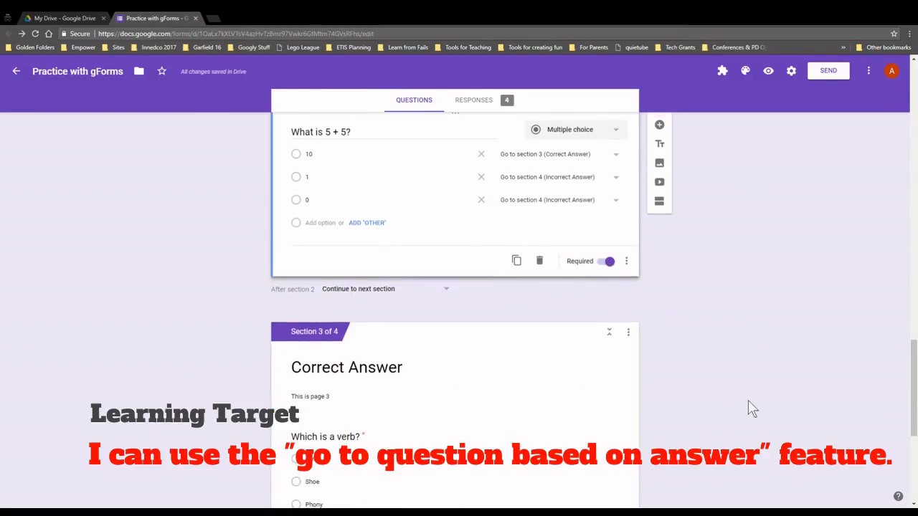
# Delete the 'Which is a verb?' question from the Correct Answer section
pyautogui.scroll(-3, 746, 405)
pyautogui.click(344, 246)
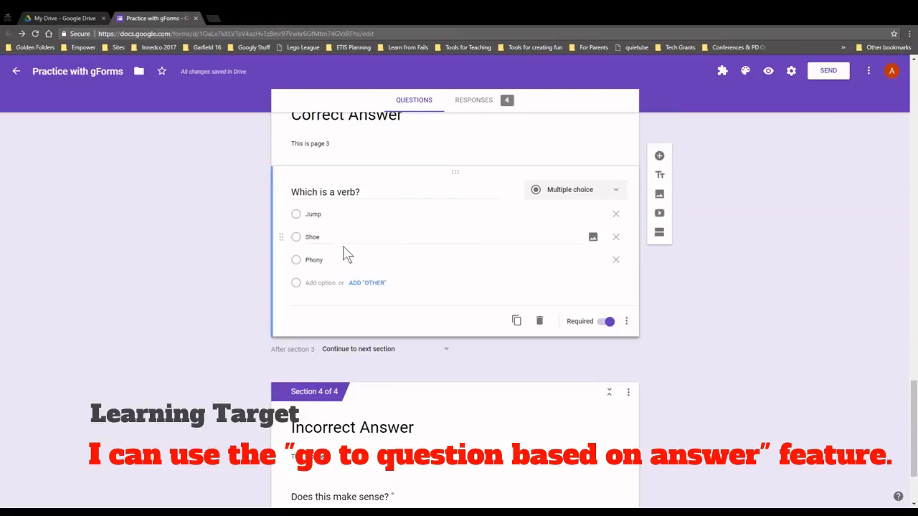
pyautogui.click(346, 244)
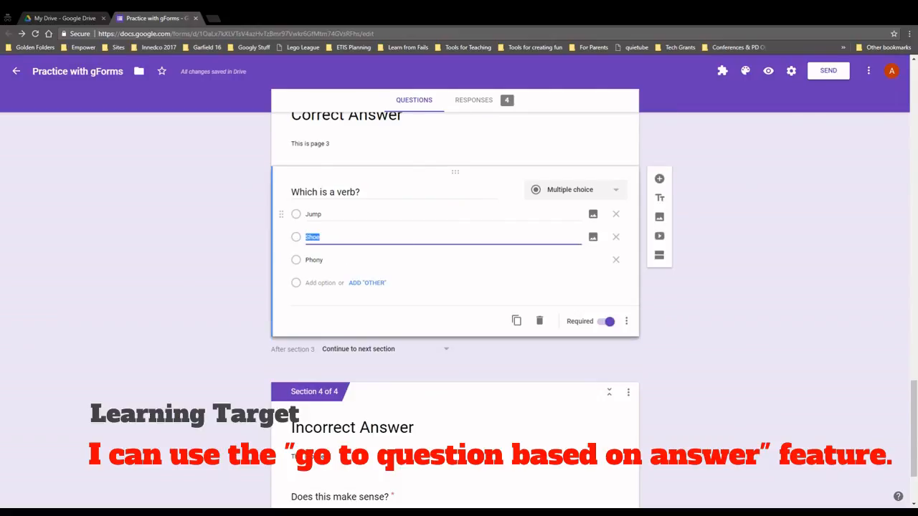
pyautogui.click(541, 322)
# Add a required question 'What is 5*5?' with choices 25, 10 and 1
pyautogui.click(660, 143)
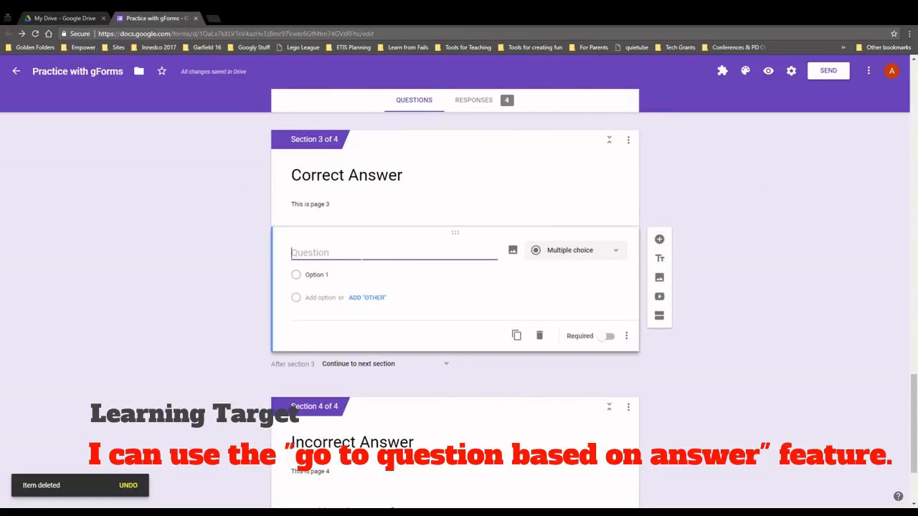
pyautogui.write('What is 5')
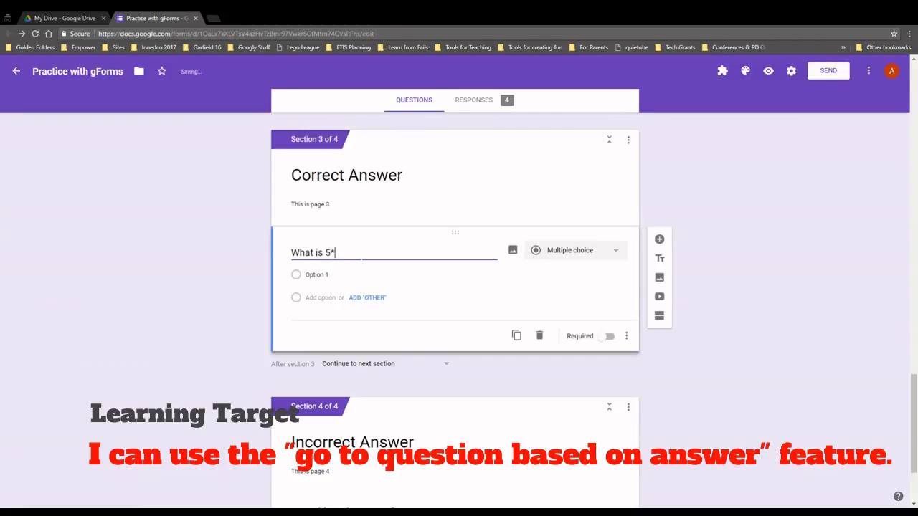
pyautogui.write('*5?')
pyautogui.click(606, 336)
pyautogui.click(322, 276)
pyautogui.write('25')
pyautogui.click(320, 298)
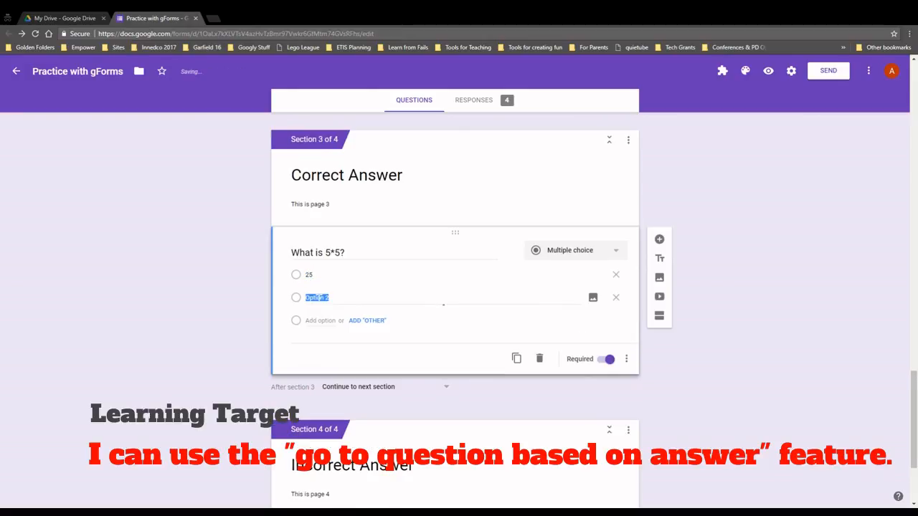
pyautogui.write('10')
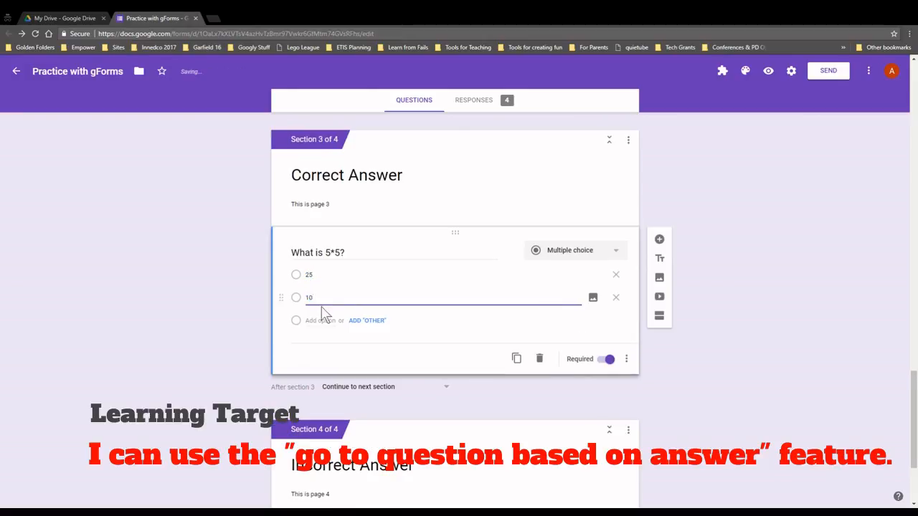
pyautogui.click(321, 321)
pyautogui.write('1')
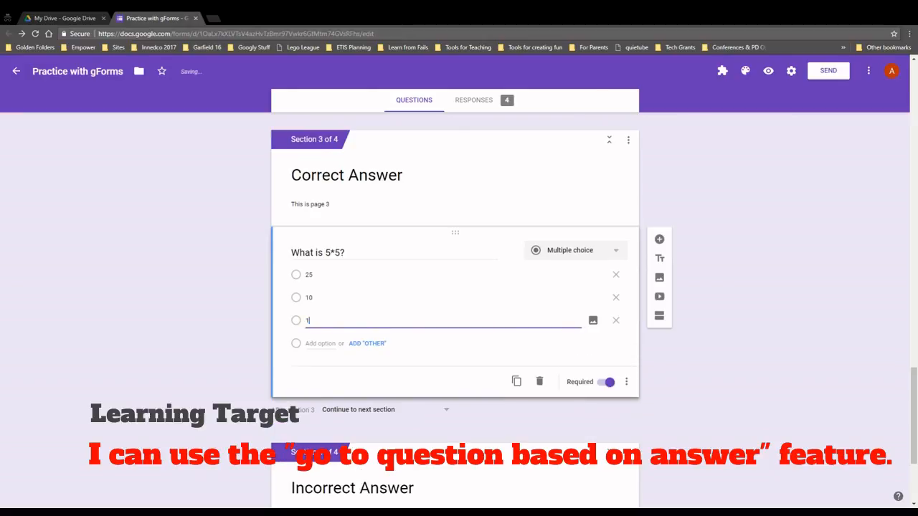
pyautogui.click(669, 352)
# Delete the 'Does this make sense?' question from the Incorrect Answer section
pyautogui.scroll(-3, 645, 359)
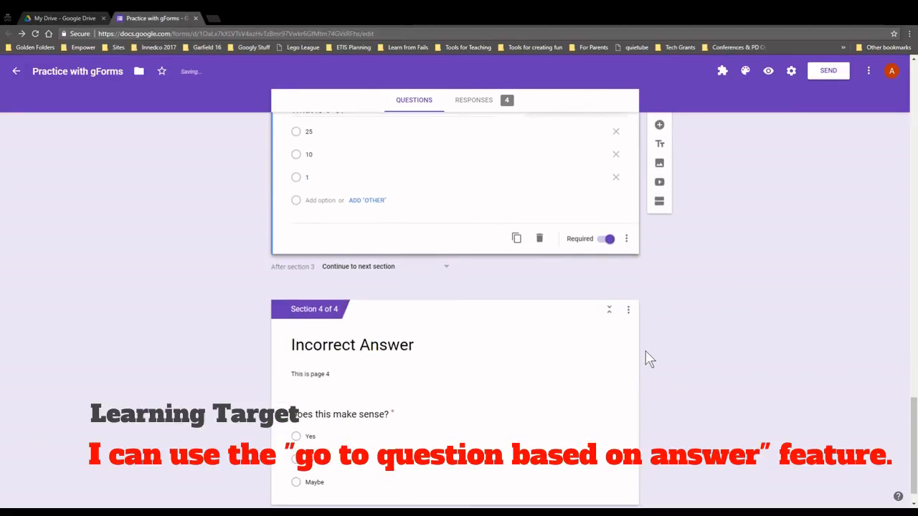
pyautogui.click(454, 380)
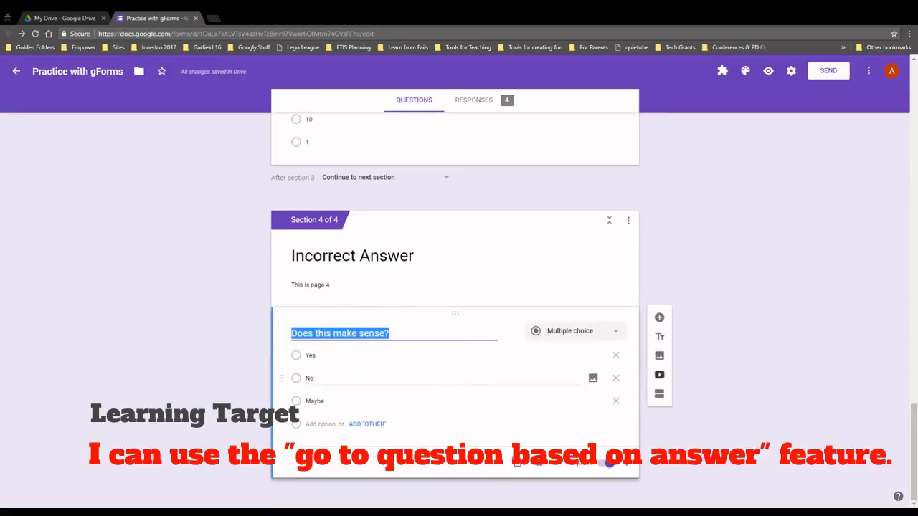
pyautogui.click(545, 469)
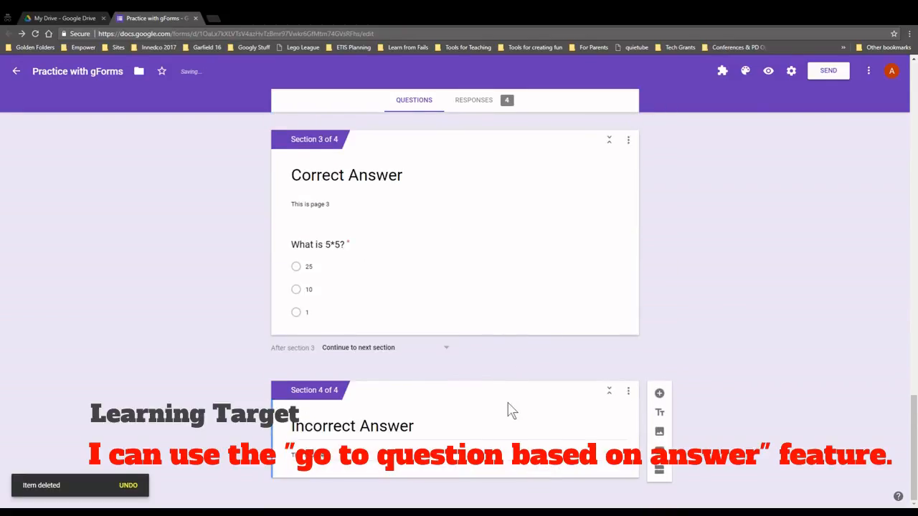
# Insert the first YouTube result for 'adding numbers' into Incorrect Answer, titled 'Adding numbers'
pyautogui.click(660, 464)
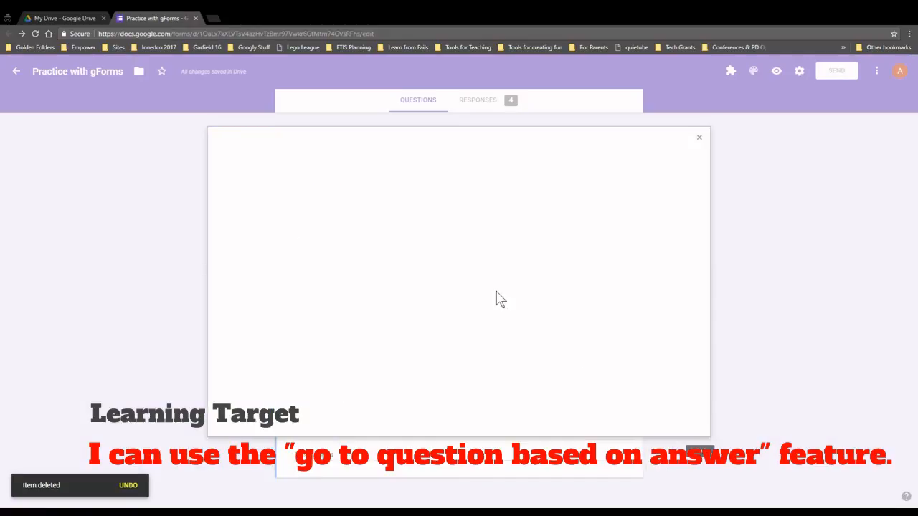
pyautogui.write('adding number')
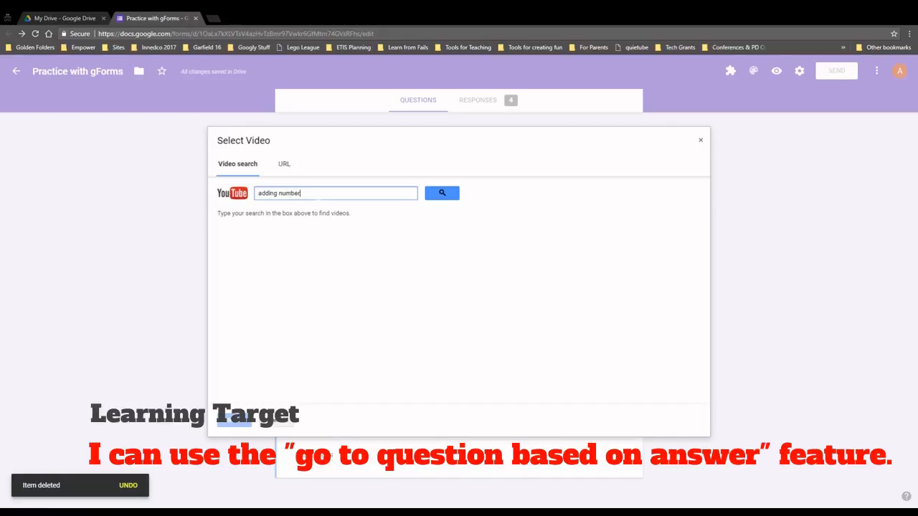
pyautogui.write('s')
pyautogui.press('Return')
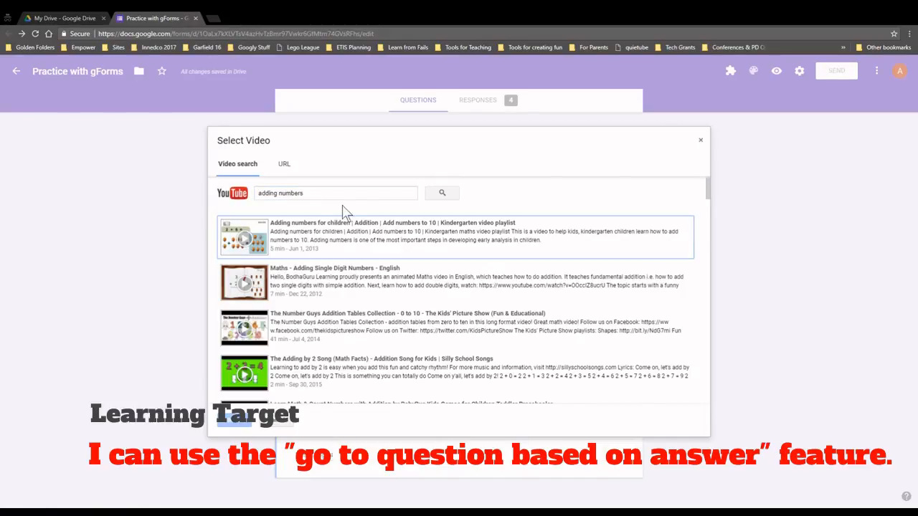
pyautogui.click(325, 235)
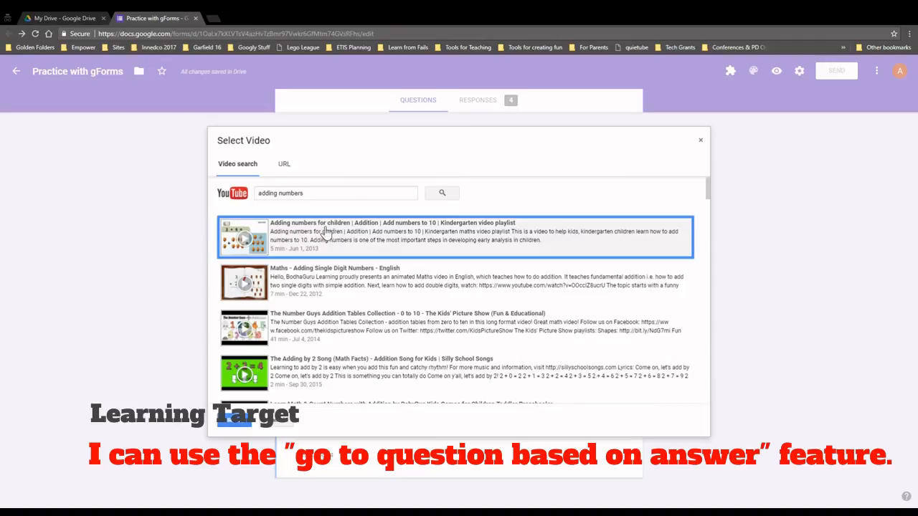
pyautogui.click(239, 424)
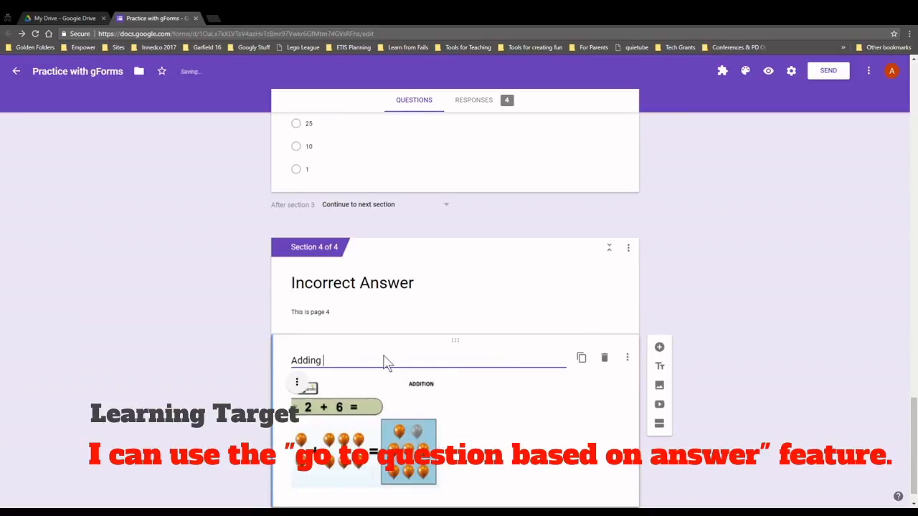
pyautogui.write('s')
pyautogui.click(714, 351)
pyautogui.scroll(7, 713, 351)
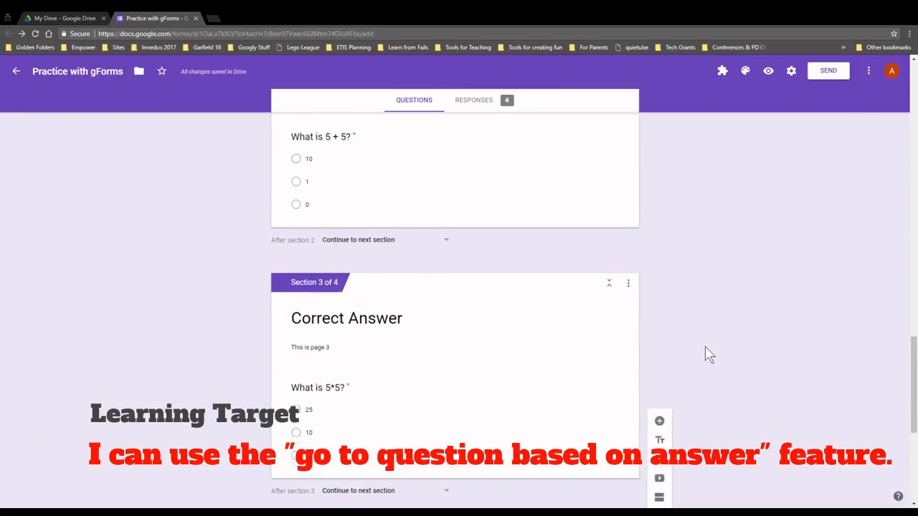
pyautogui.click(631, 377)
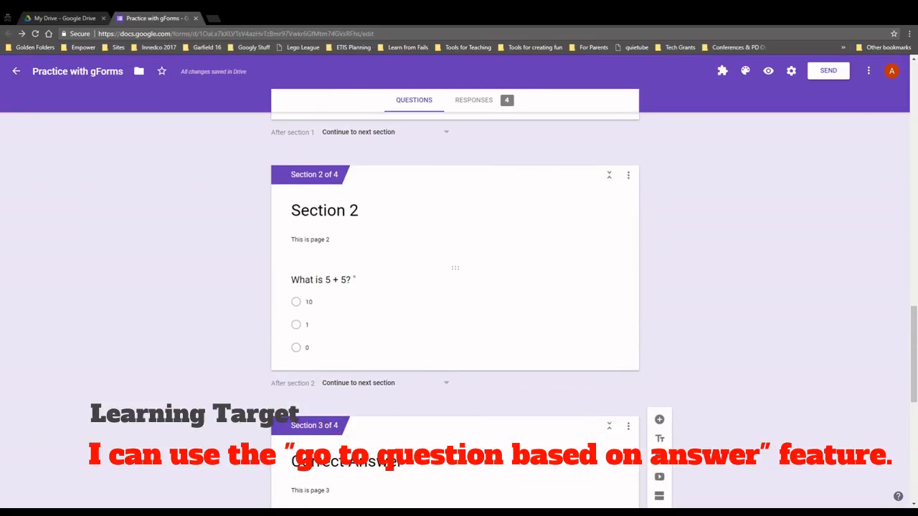
pyautogui.click(469, 300)
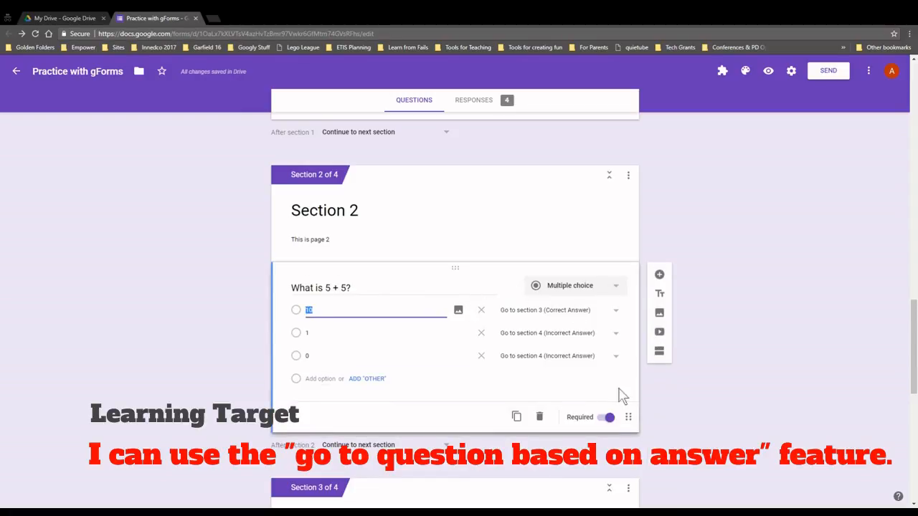
pyautogui.click(629, 420)
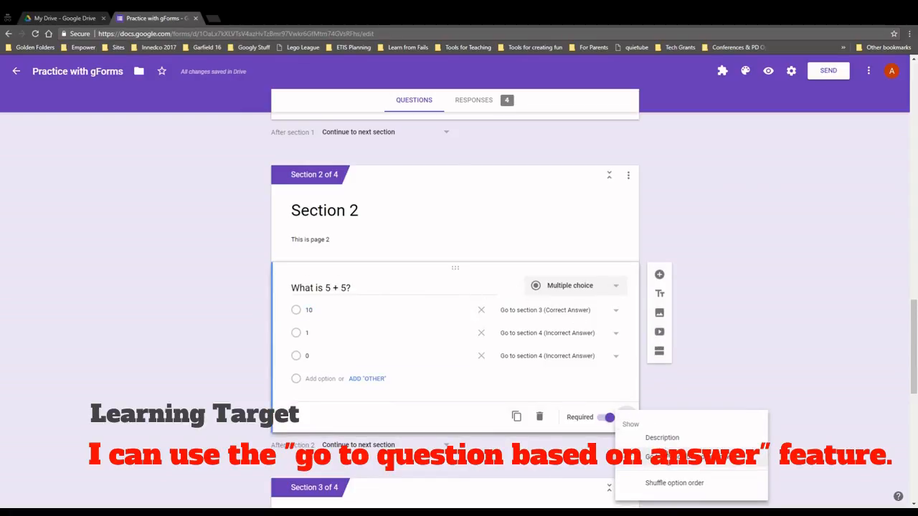
pyautogui.click(731, 396)
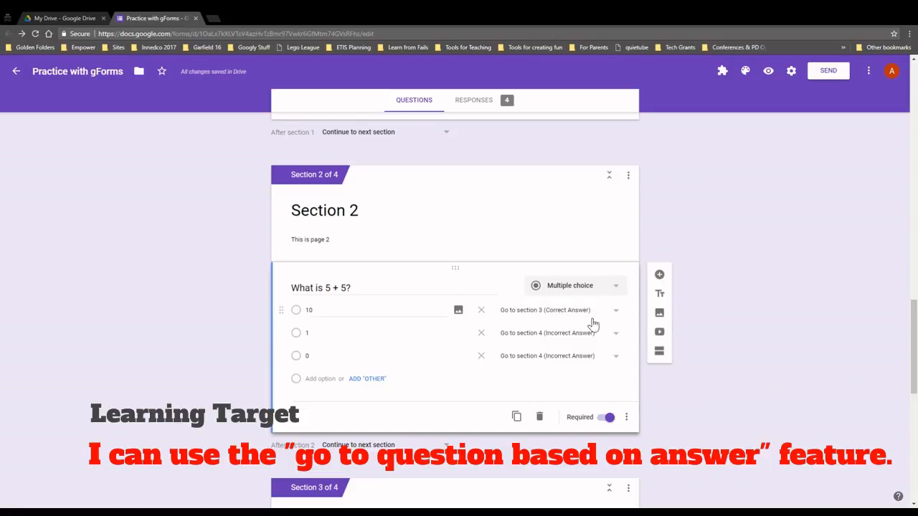
pyautogui.scroll(-2, 647, 380)
pyautogui.scroll(-1, 648, 379)
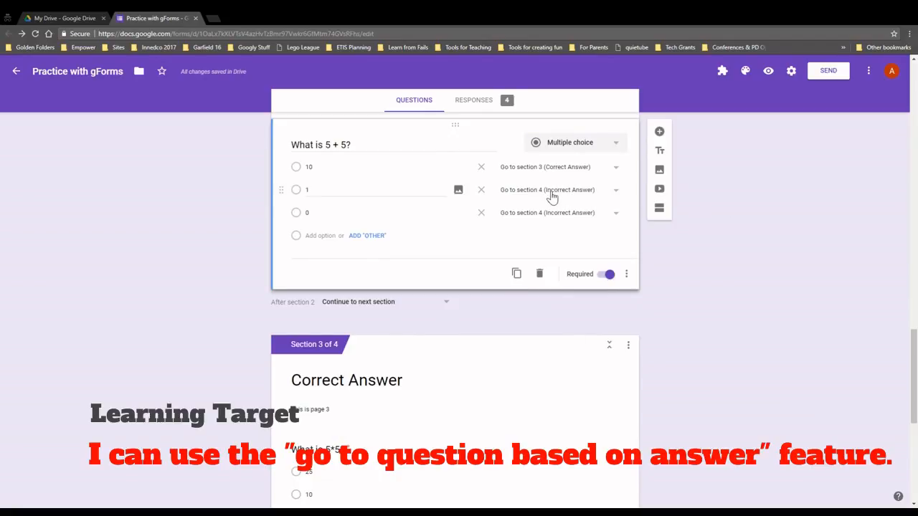
pyautogui.scroll(-2, 615, 344)
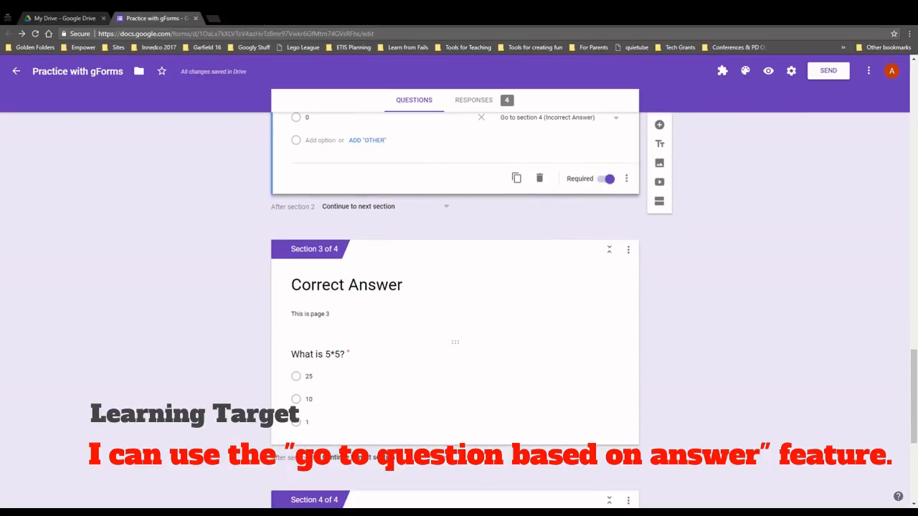
pyautogui.scroll(-2, 579, 395)
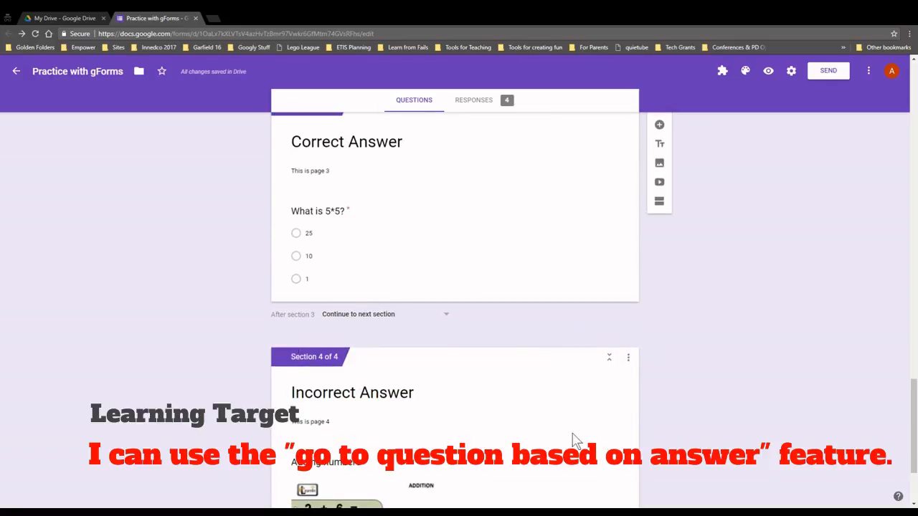
pyautogui.scroll(4, 588, 423)
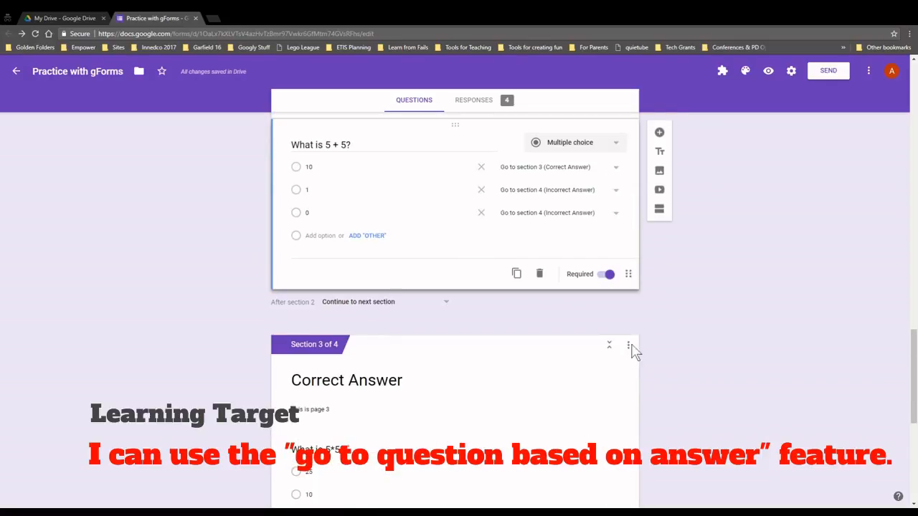
# Preview the form, answering March, Square as 2-D, Rectangle as 3-D and Map 2
pyautogui.click(769, 75)
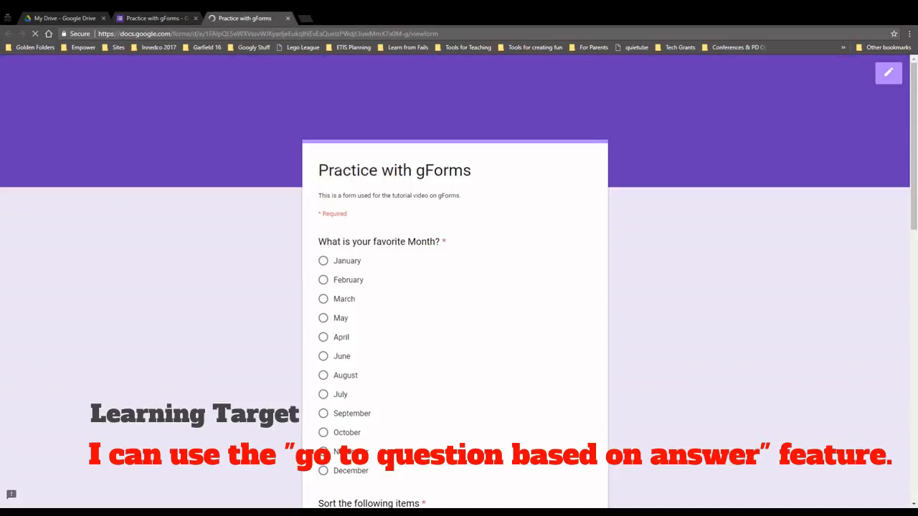
pyautogui.click(324, 300)
pyautogui.scroll(-7, 324, 306)
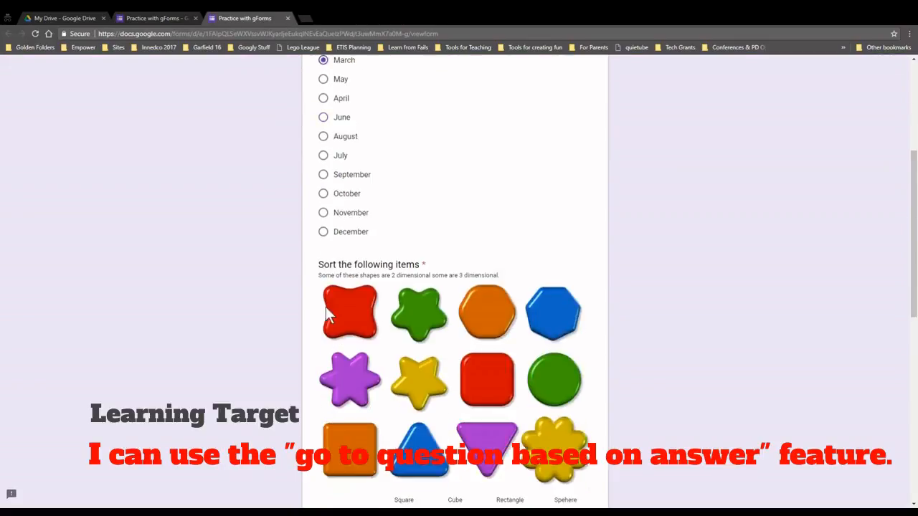
pyautogui.click(404, 238)
pyautogui.click(510, 263)
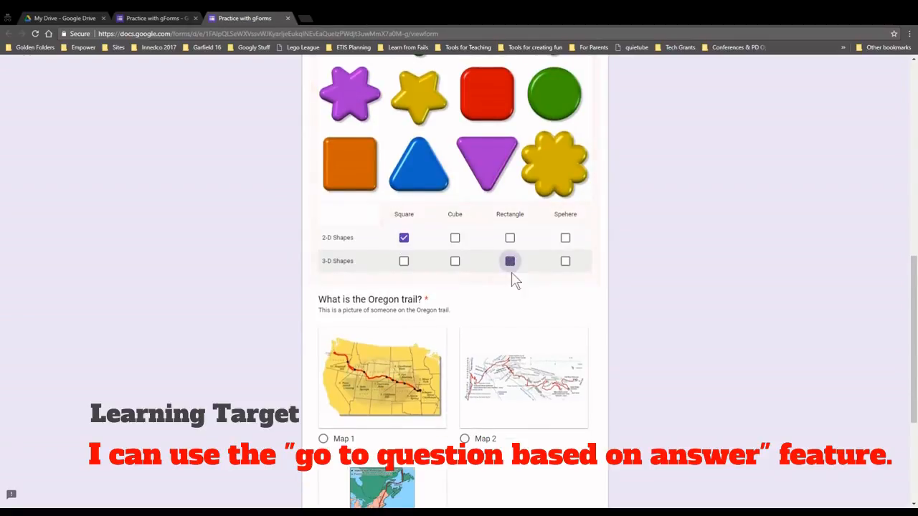
pyautogui.scroll(-3, 472, 339)
pyautogui.click(465, 248)
pyautogui.scroll(-1, 409, 352)
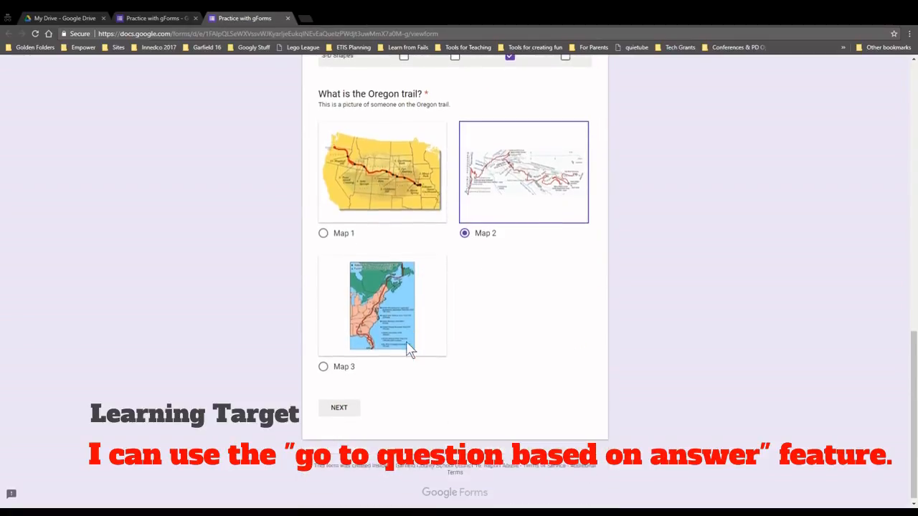
pyautogui.click(340, 402)
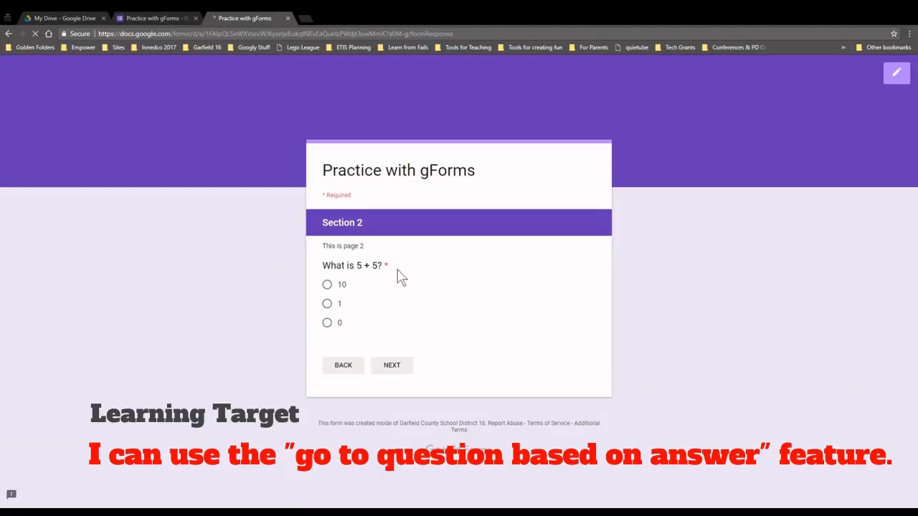
# Answer 1 to reach the addition video, play and pause it, then close the preview
pyautogui.click(327, 303)
pyautogui.click(390, 366)
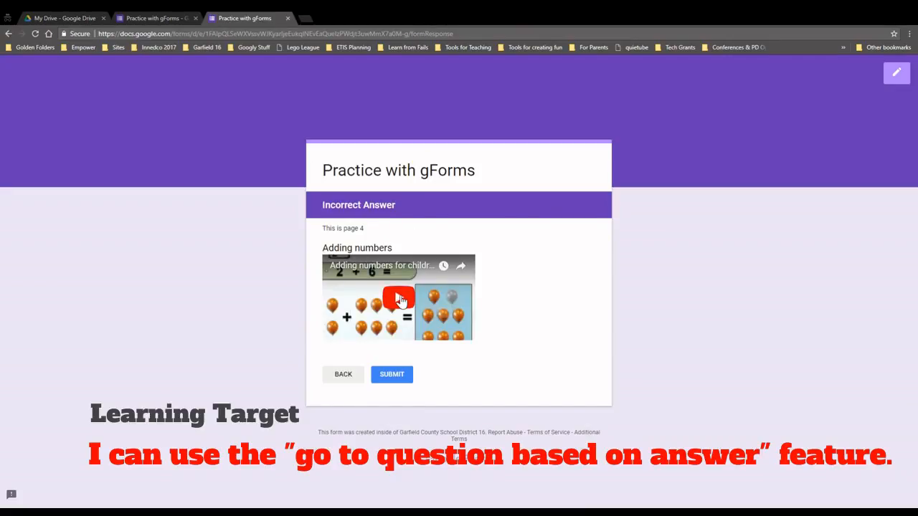
pyautogui.click(399, 299)
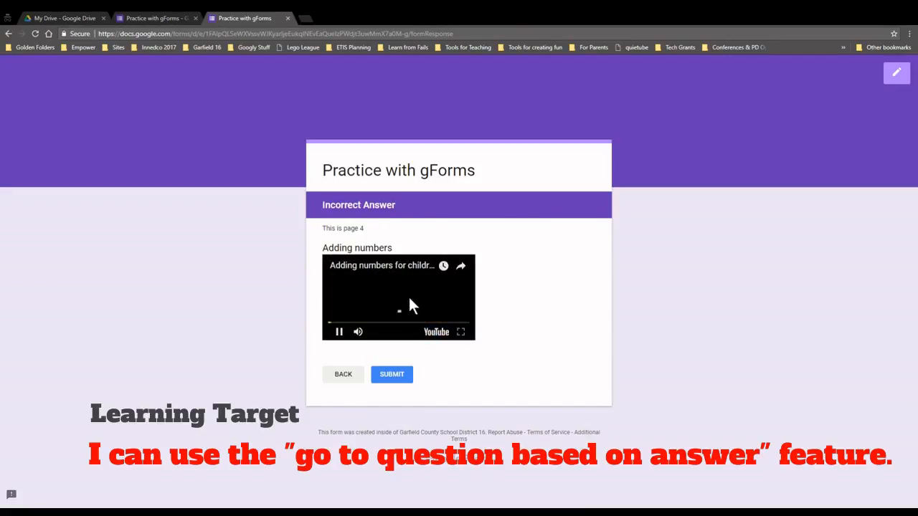
pyautogui.click(340, 333)
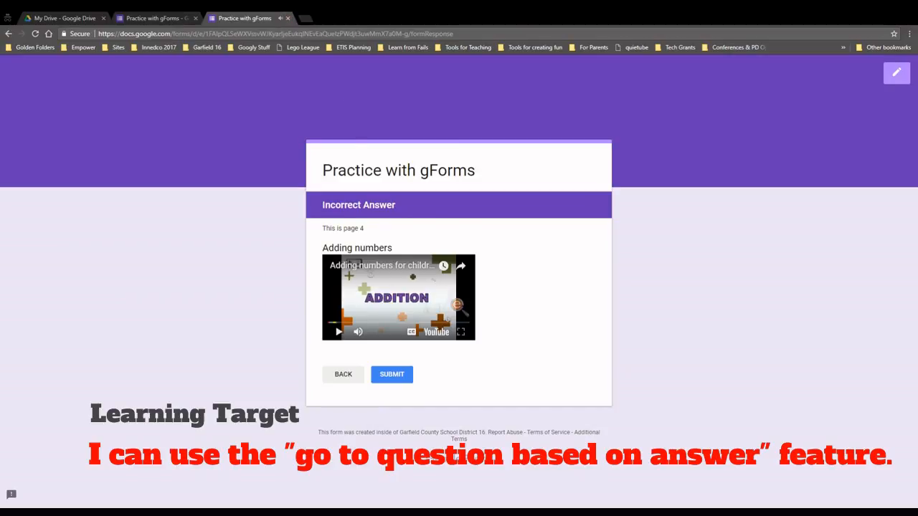
pyautogui.click(288, 18)
pyautogui.scroll(-5, 420, 242)
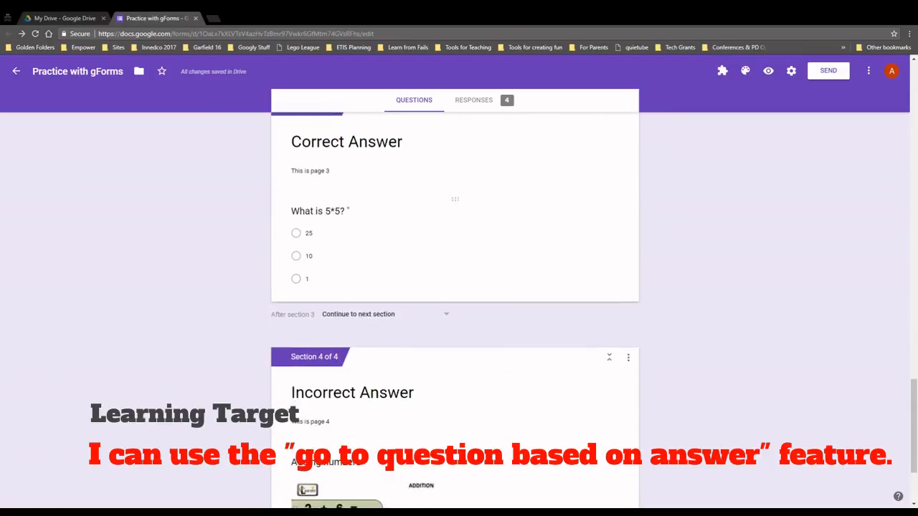
pyautogui.scroll(-2, 426, 248)
# Add required question 'What is 6 +6?' with choices 12 and 10, enabling go-to-section-by-answer
pyautogui.click(459, 380)
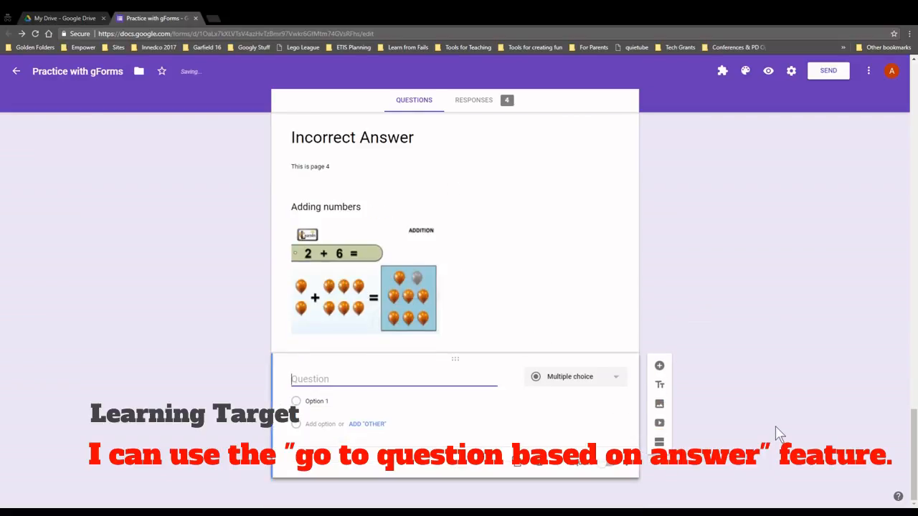
pyautogui.write('What is 6 +6?')
pyautogui.click(331, 405)
pyautogui.write('12')
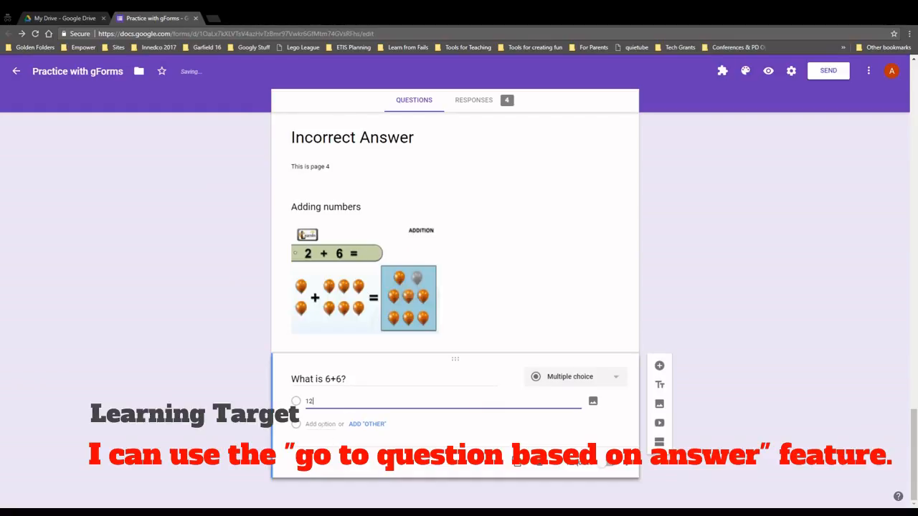
pyautogui.click(321, 424)
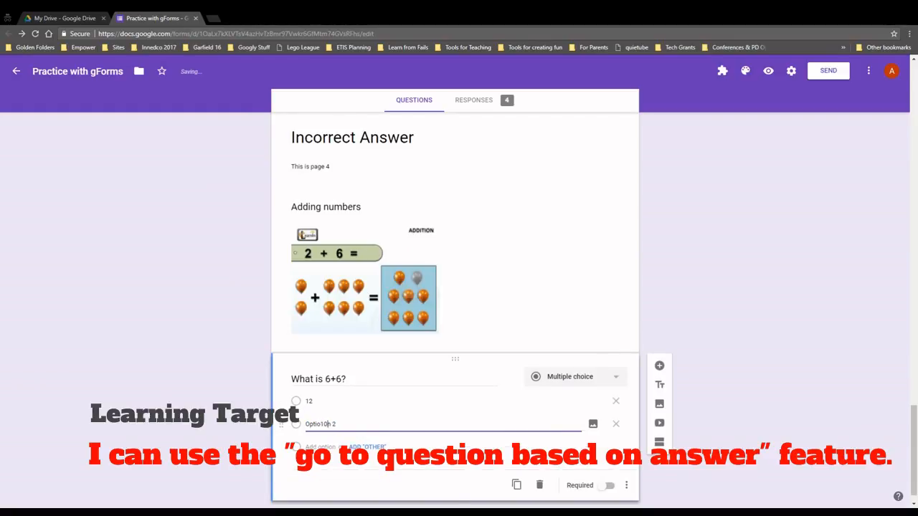
pyautogui.tripleClick(345, 428)
pyautogui.write('10')
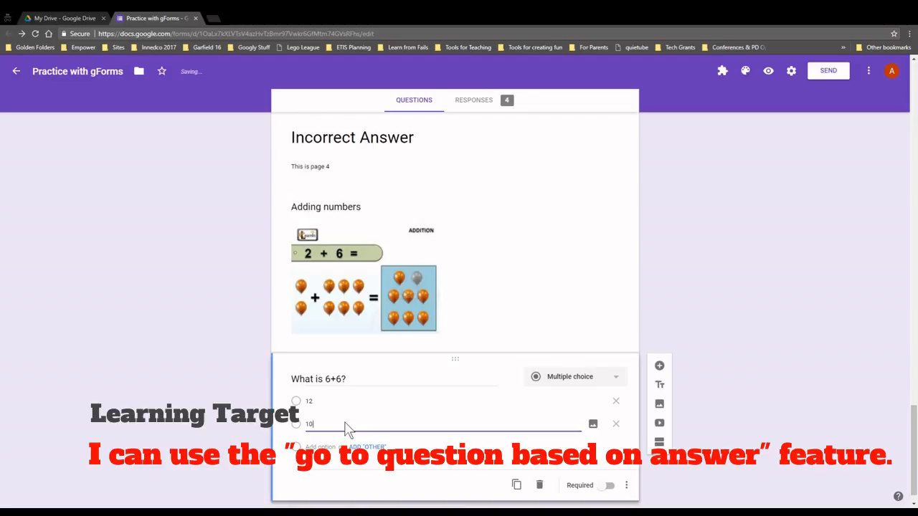
pyautogui.click(608, 485)
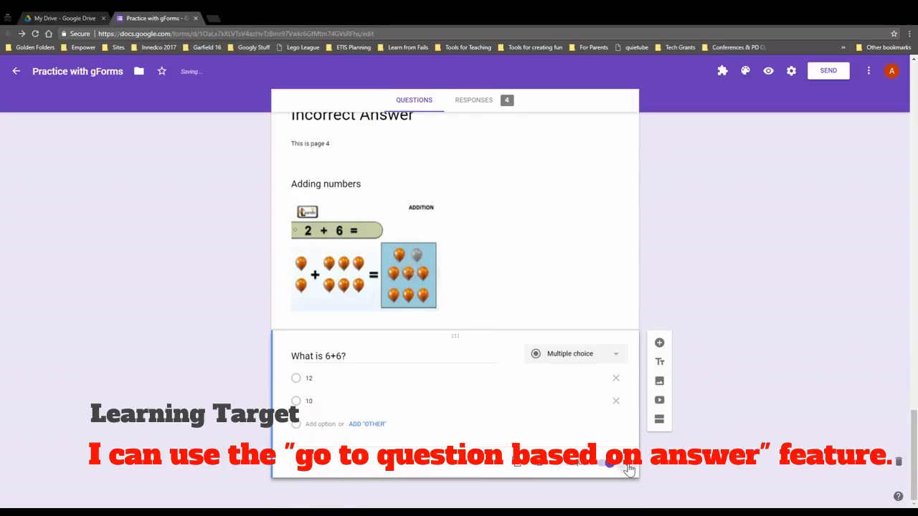
pyautogui.click(627, 463)
pyautogui.click(660, 459)
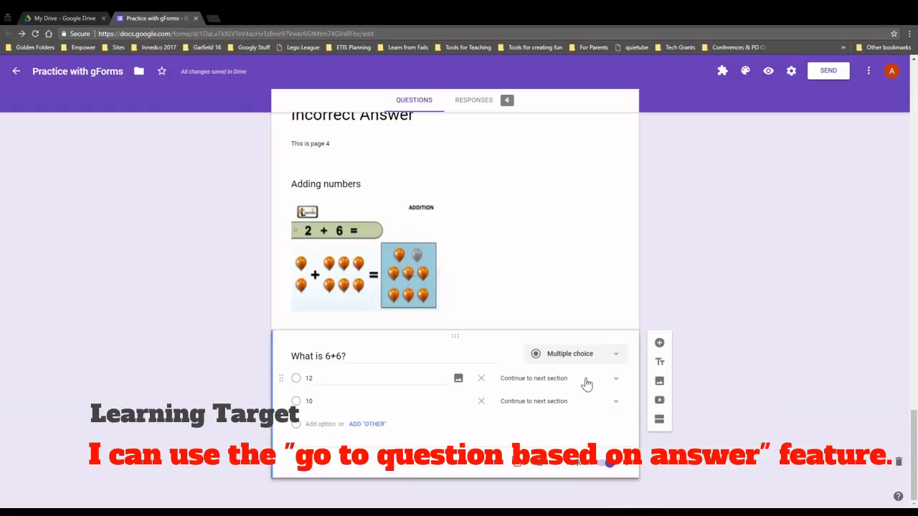
# Add a new section titled 'Correct 2'
pyautogui.click(660, 420)
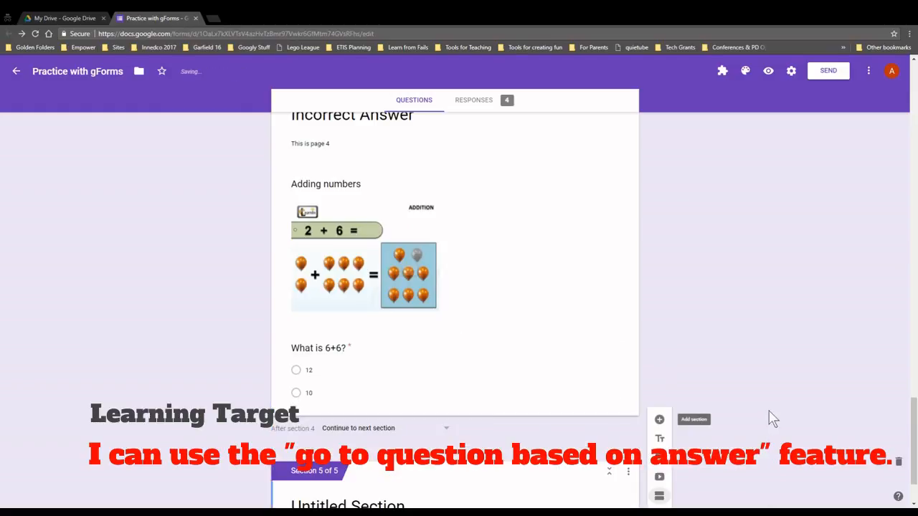
pyautogui.click(426, 426)
pyautogui.press('BackSpace')
pyautogui.write('Correct 2')
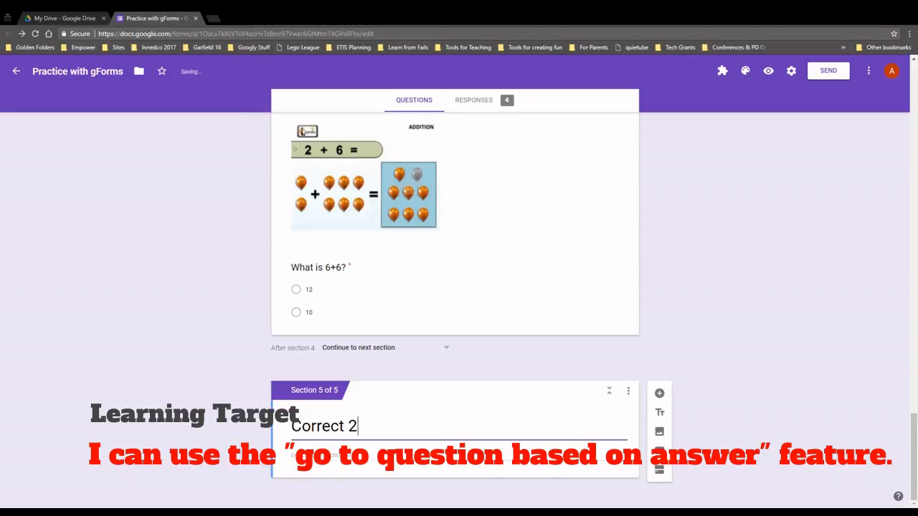
# Add another section after it titled 'Incorrect 2'
pyautogui.click(659, 471)
pyautogui.click(403, 427)
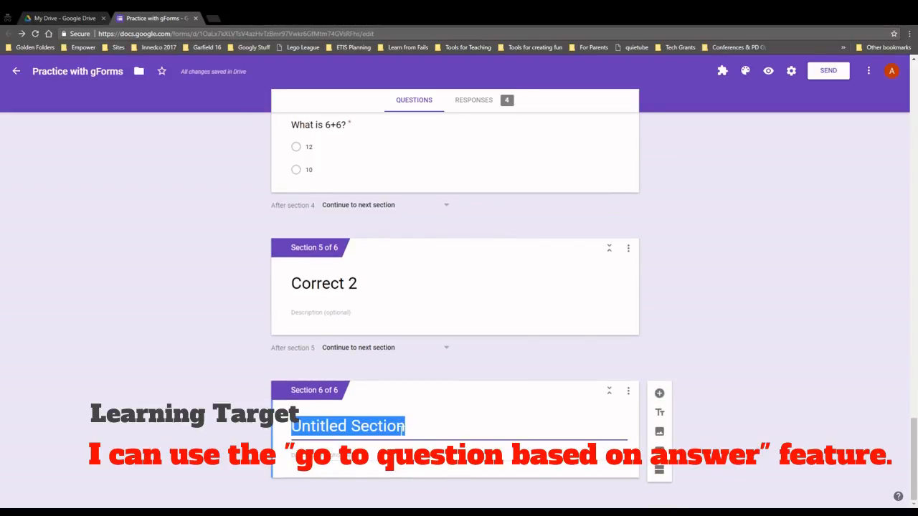
pyautogui.write('Incorrect 2')
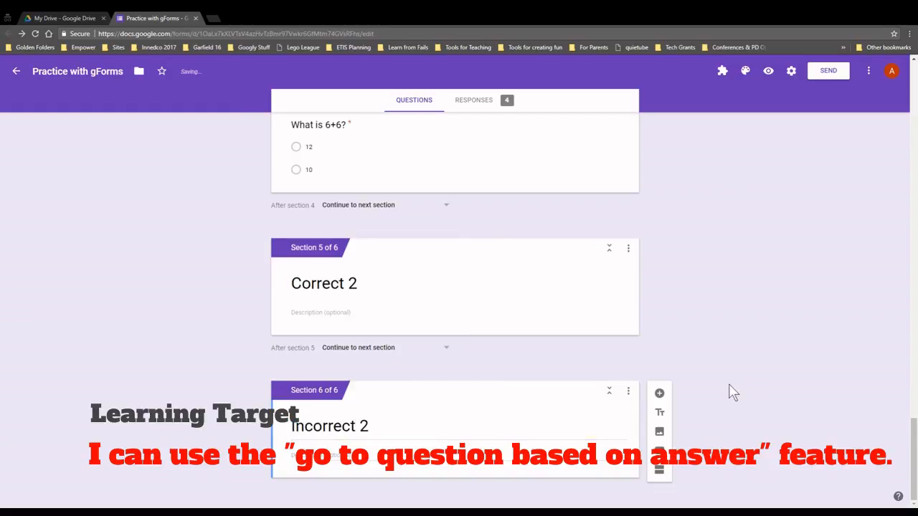
pyautogui.scroll(2, 728, 391)
# Route answer 12 to section 5 (Correct 2) and answer 10 to section 6 (Incorrect 2)
pyautogui.click(454, 292)
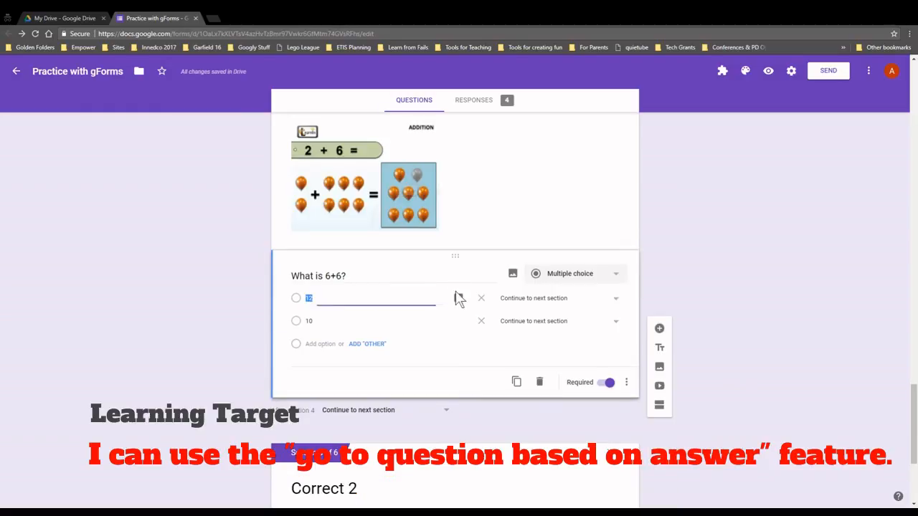
pyautogui.click(604, 306)
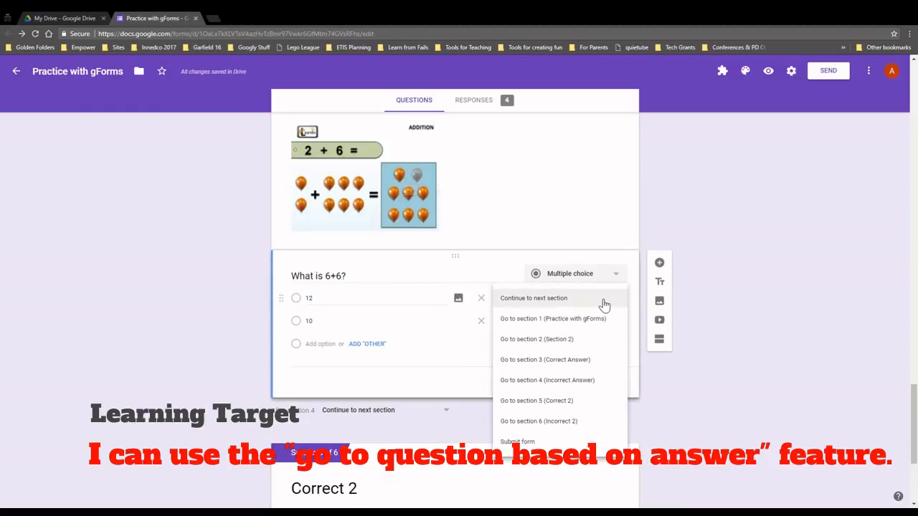
pyautogui.click(570, 406)
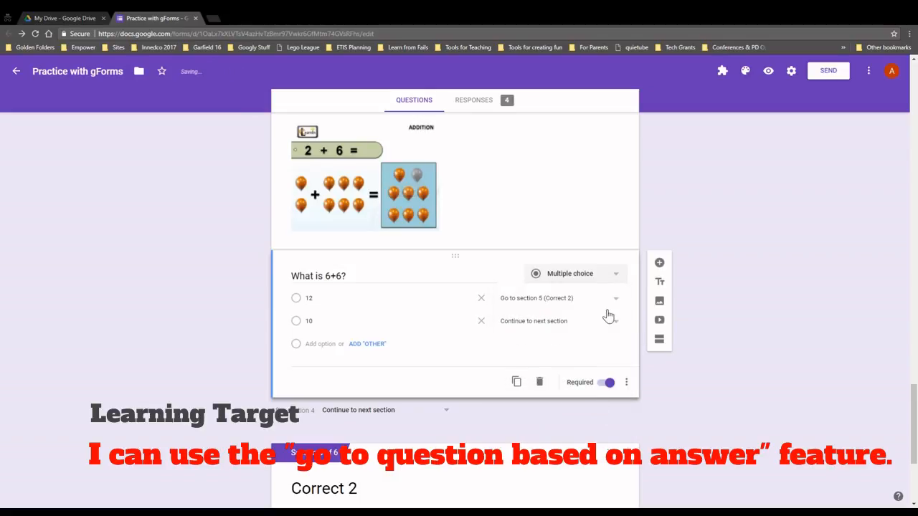
pyautogui.click(578, 323)
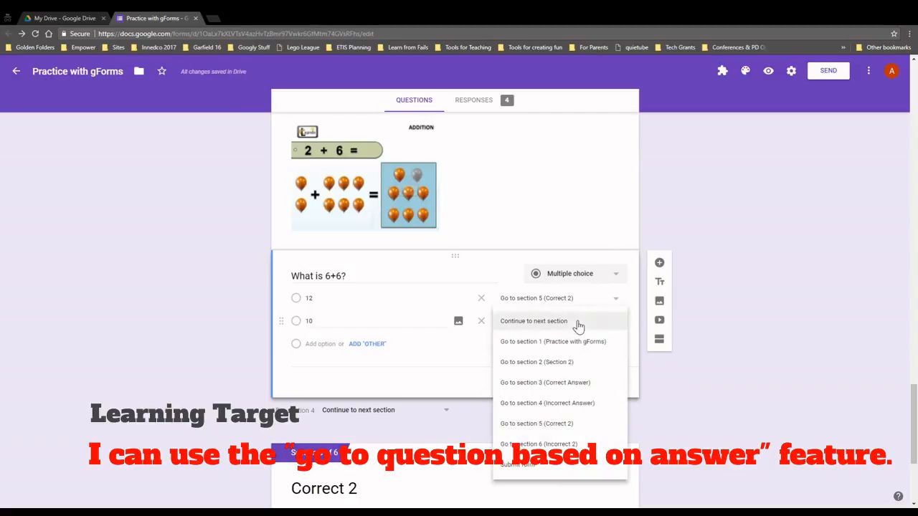
pyautogui.click(550, 444)
# Change the form's colour theme to orange
pyautogui.scroll(8, 772, 287)
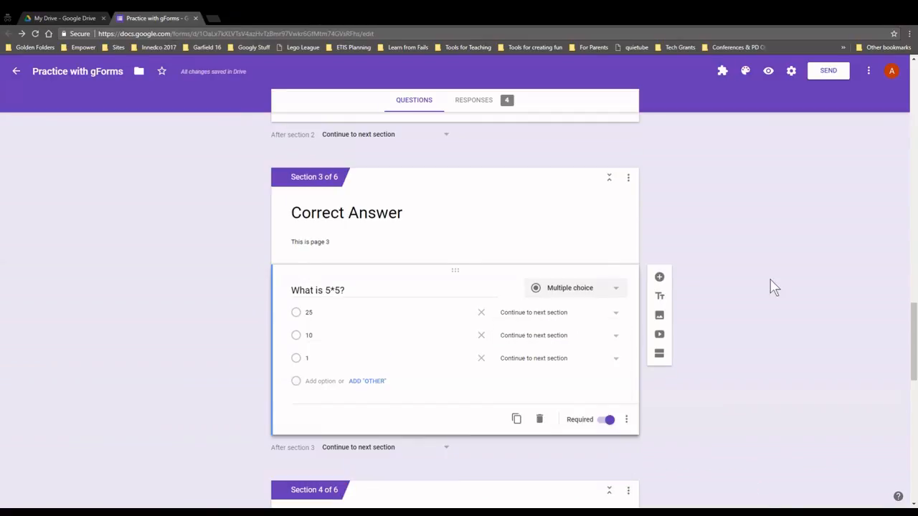
pyautogui.scroll(-4, 754, 311)
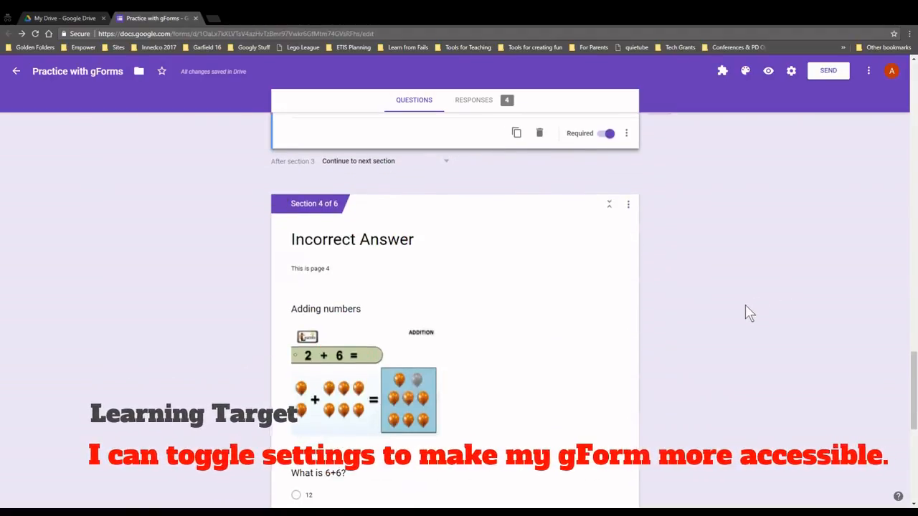
pyautogui.scroll(5, 746, 316)
pyautogui.scroll(20, 746, 316)
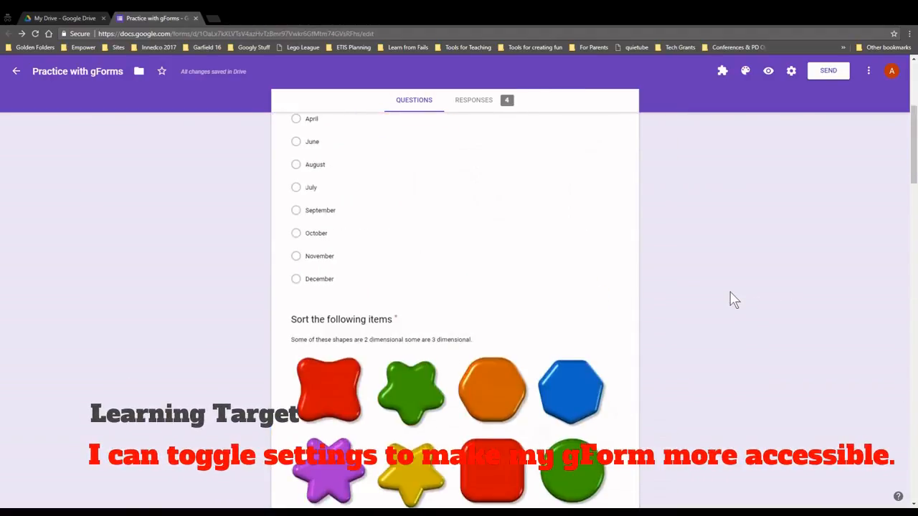
pyautogui.scroll(-1, 724, 215)
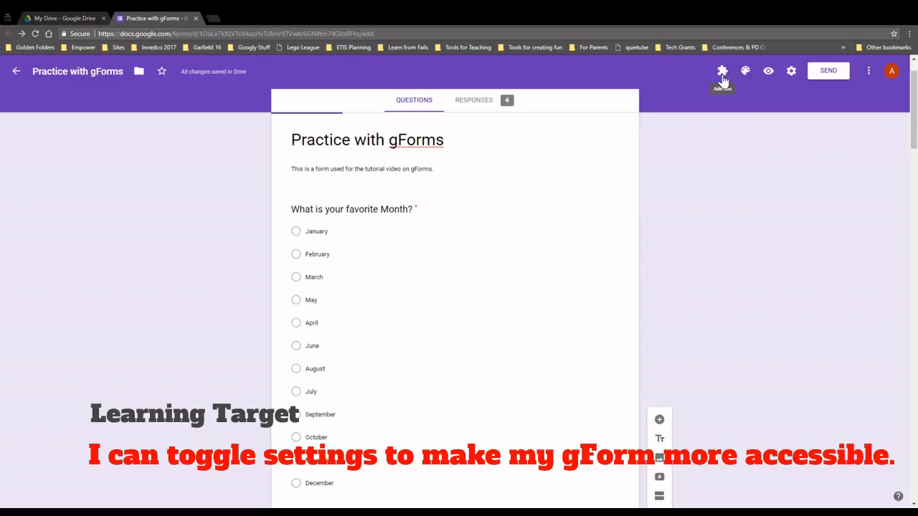
pyautogui.click(746, 72)
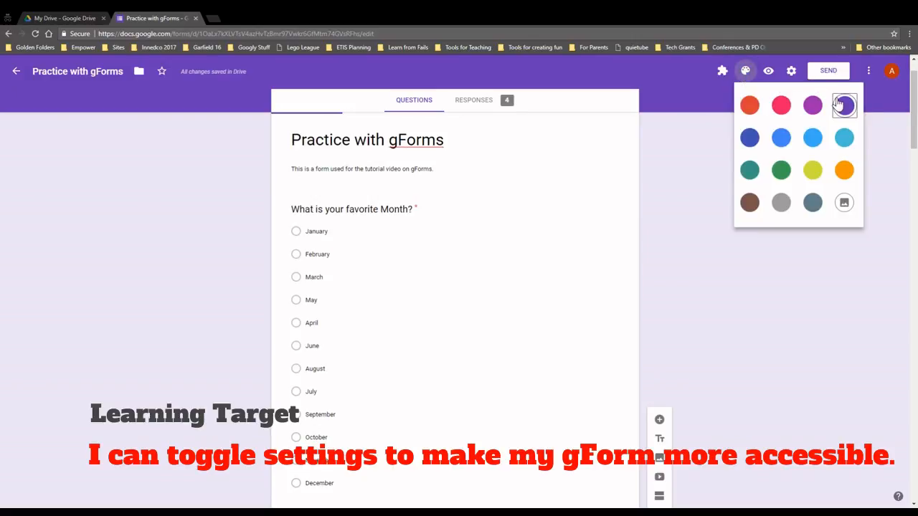
pyautogui.click(847, 179)
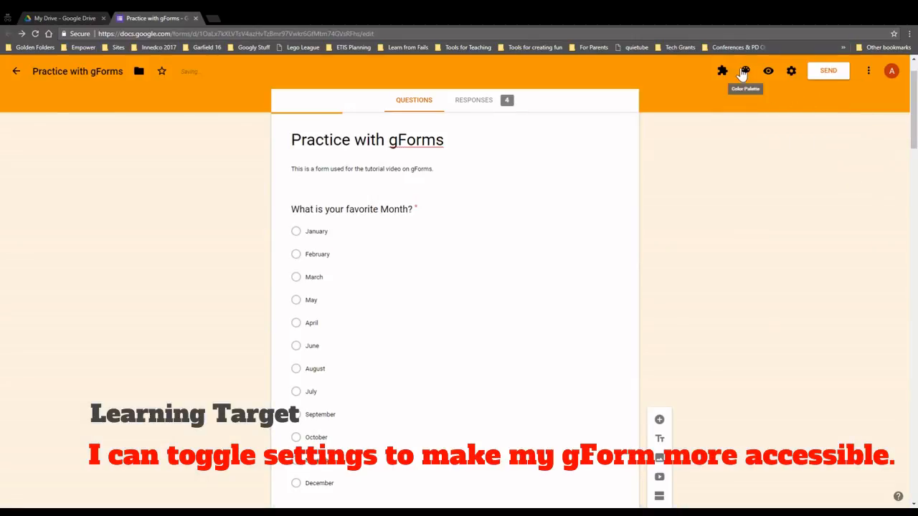
# Apply the Travel 'lakes landscape' header image and bring up the form settings
pyautogui.click(745, 73)
pyautogui.click(844, 204)
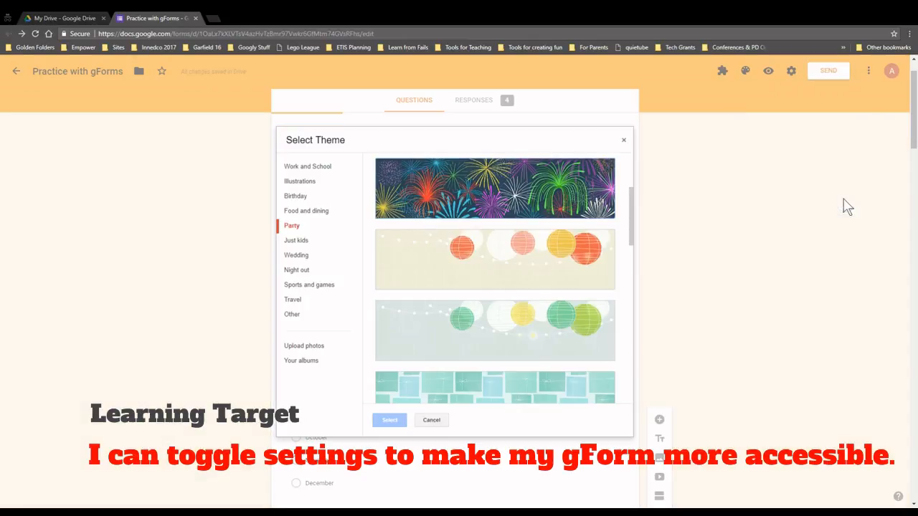
pyautogui.click(313, 347)
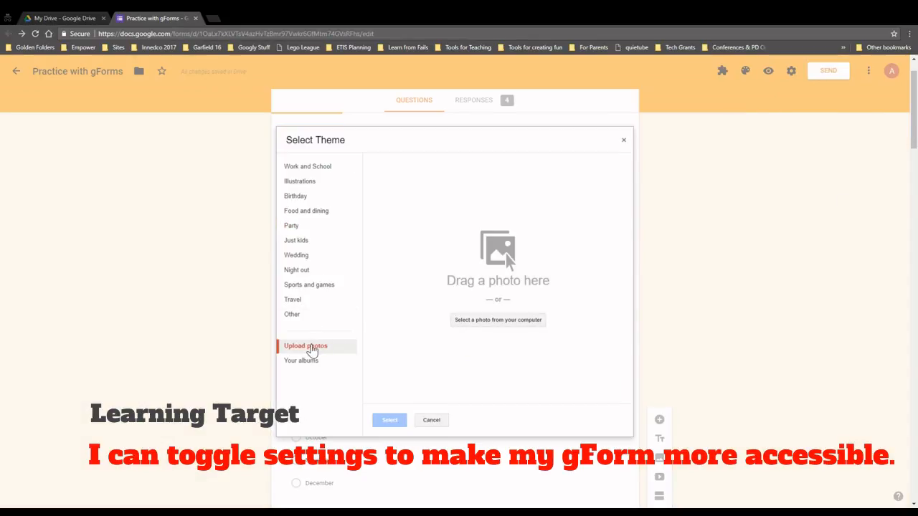
pyautogui.click(298, 301)
pyautogui.scroll(-1, 463, 279)
pyautogui.scroll(-3, 467, 276)
pyautogui.click(483, 266)
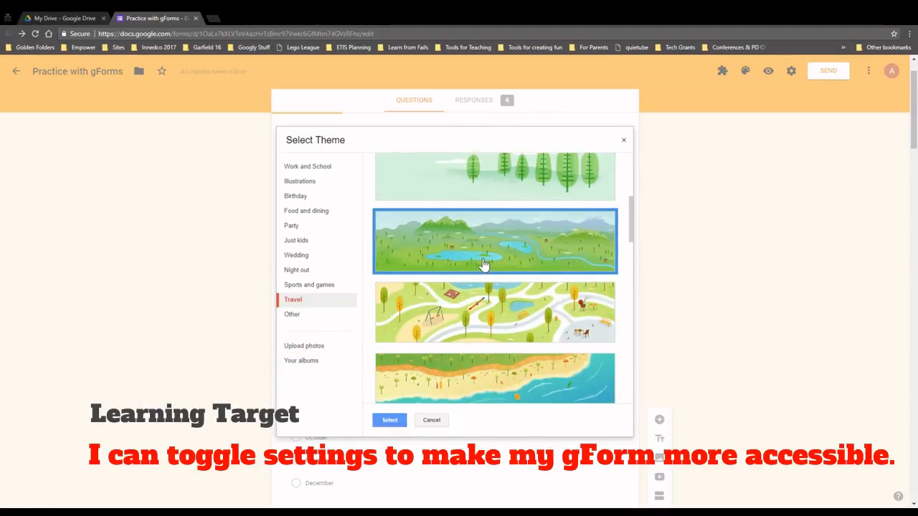
pyautogui.click(391, 422)
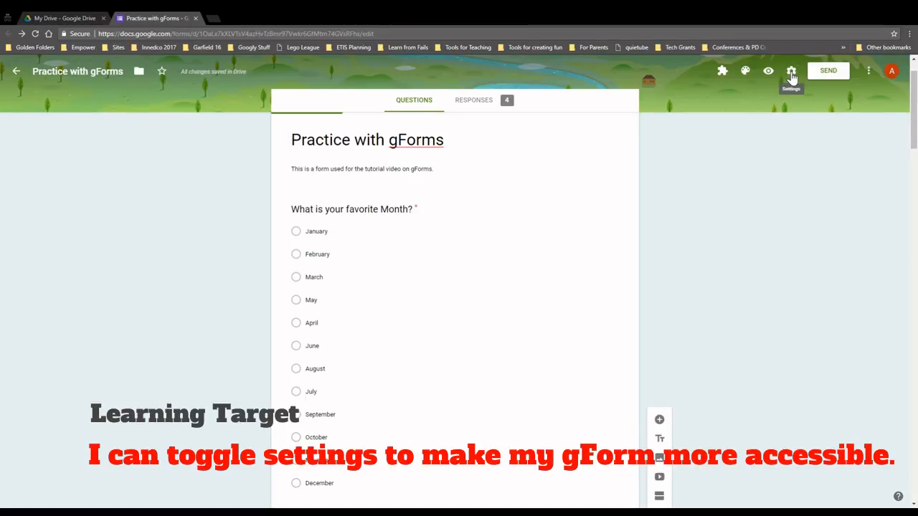
pyautogui.click(791, 71)
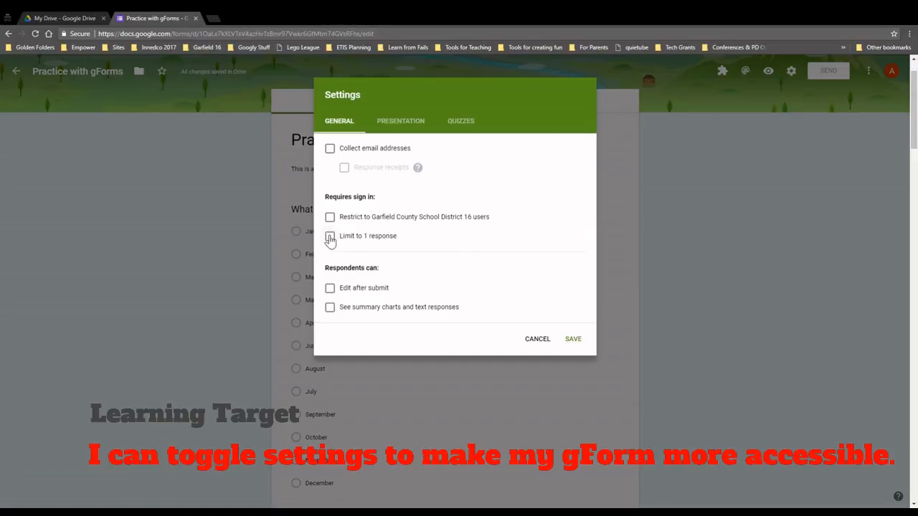
# Limit respondents to 1 response and let them edit after submitting and see summary charts
pyautogui.click(329, 237)
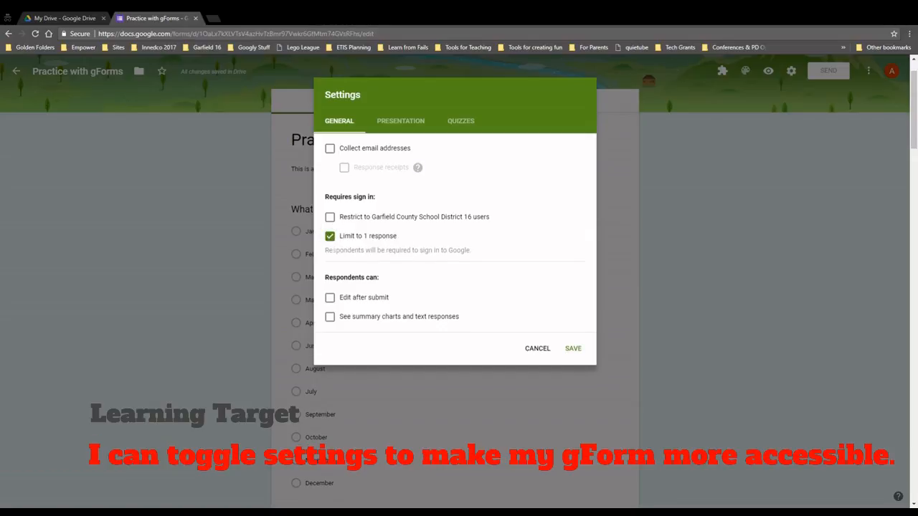
pyautogui.moveTo(327, 251); pyautogui.dragTo(458, 250)
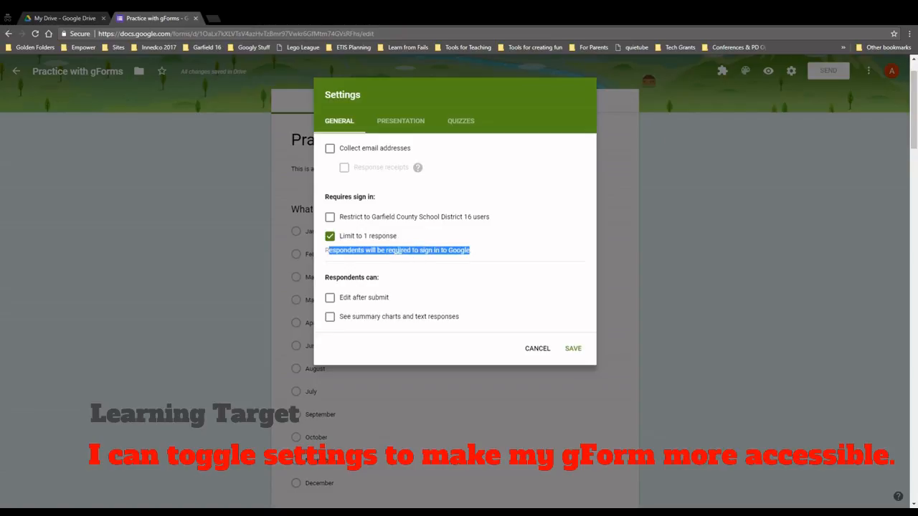
pyautogui.moveTo(325, 251); pyautogui.dragTo(499, 260)
pyautogui.click(370, 285)
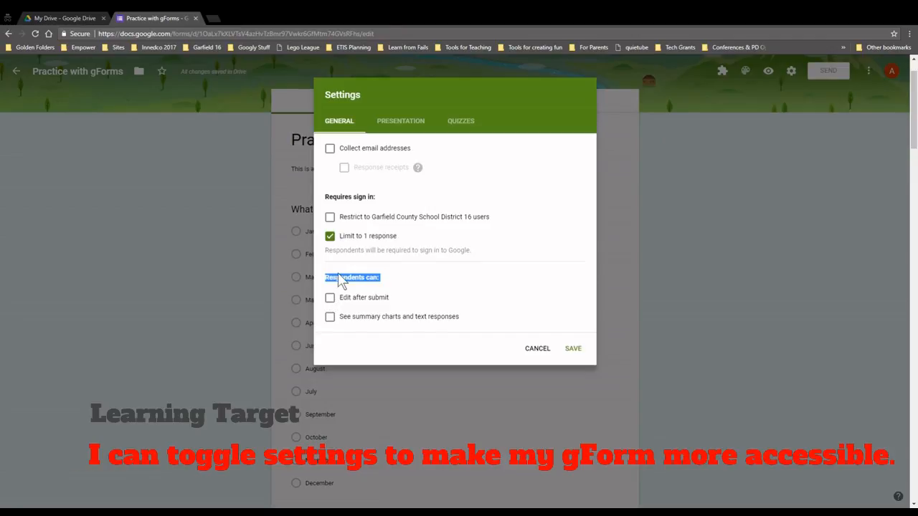
pyautogui.click(331, 297)
pyautogui.click(329, 318)
pyautogui.click(402, 122)
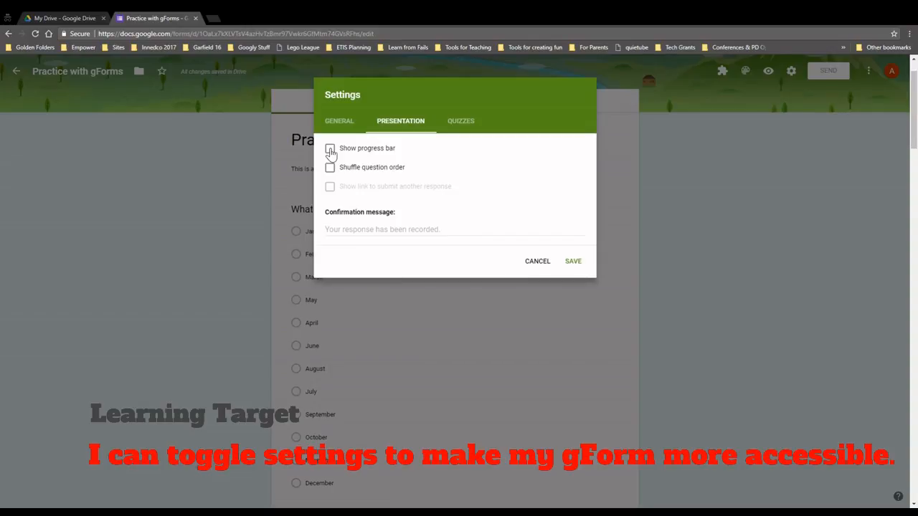
# Show a progress bar and set the confirmation message to 'You did great.....check your email for your responses.'
pyautogui.click(331, 149)
pyautogui.click(353, 231)
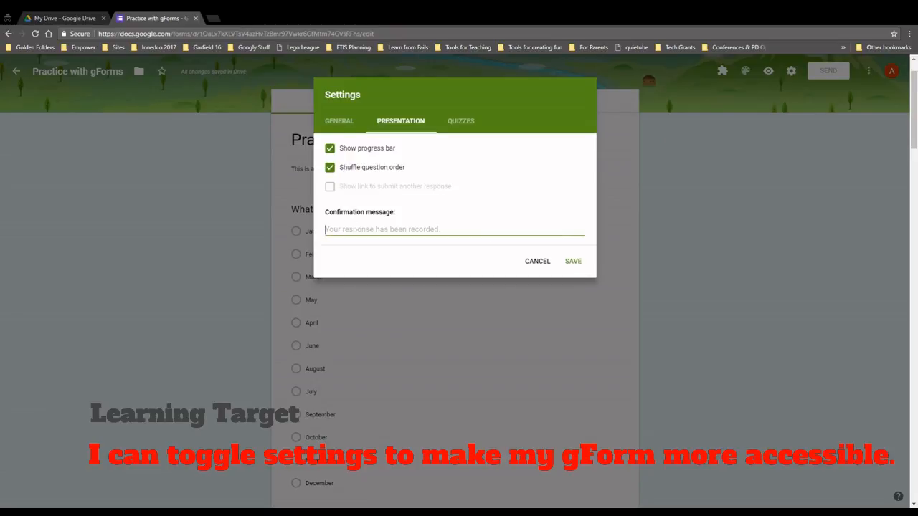
pyautogui.write('You did c')
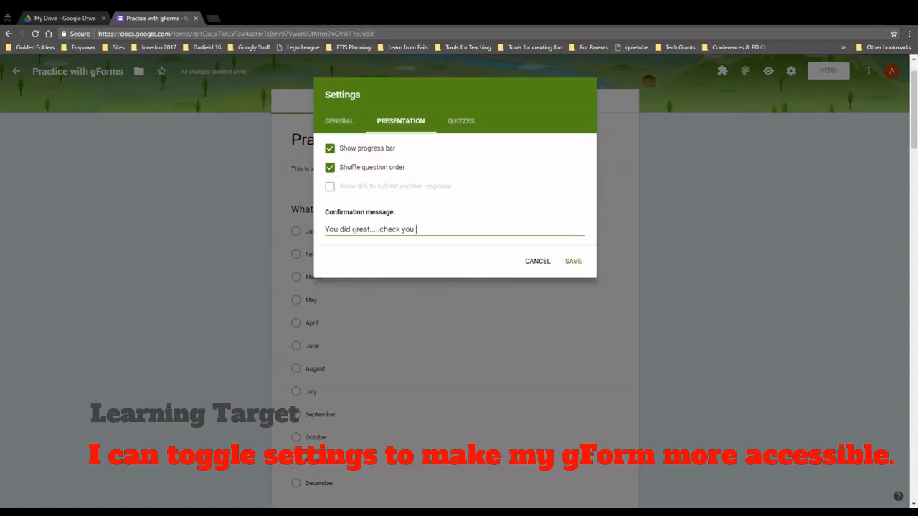
pyautogui.write('for your responses.')
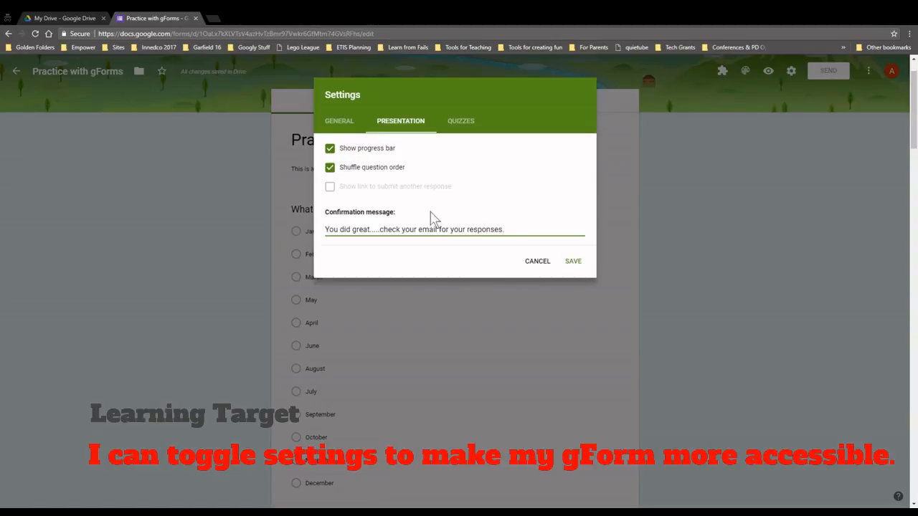
pyautogui.click(350, 125)
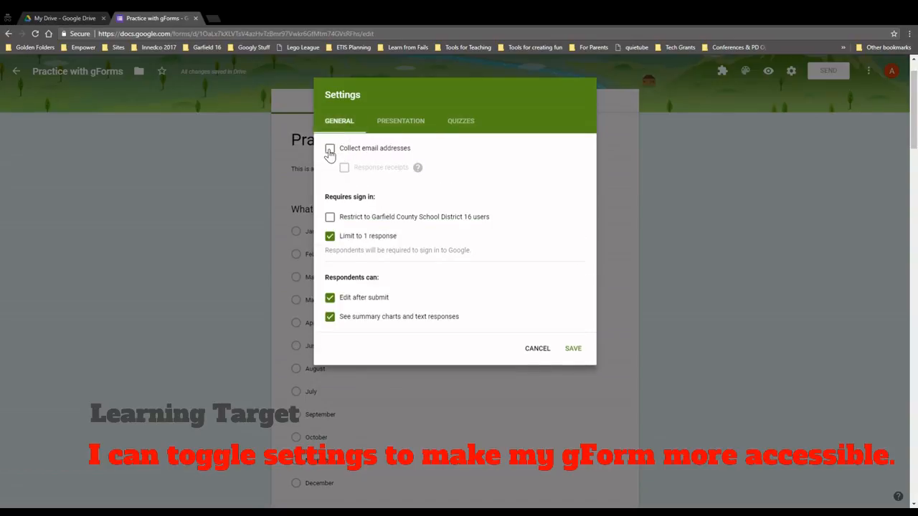
# Collect email addresses, always send response receipts, and save the settings
pyautogui.click(330, 151)
pyautogui.click(345, 170)
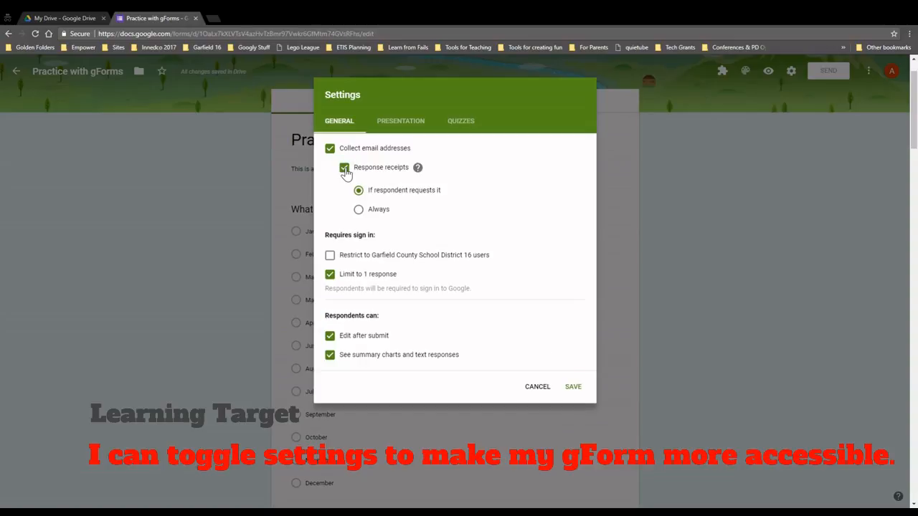
pyautogui.click(359, 208)
pyautogui.moveTo(363, 169); pyautogui.dragTo(403, 170)
pyautogui.click(344, 169)
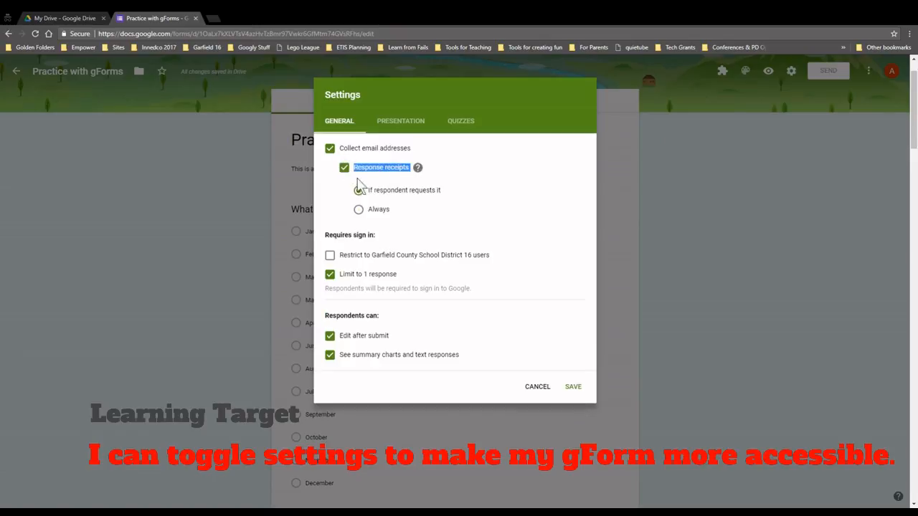
pyautogui.click(358, 209)
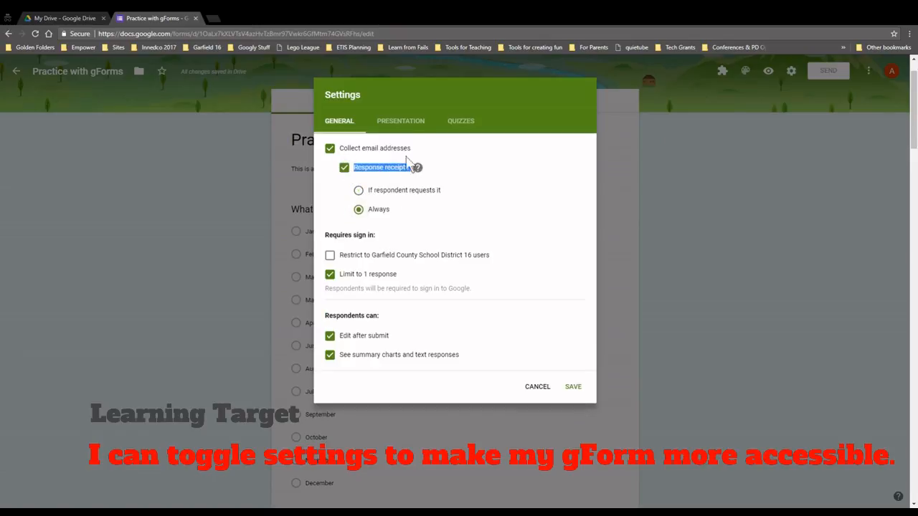
pyautogui.click(401, 124)
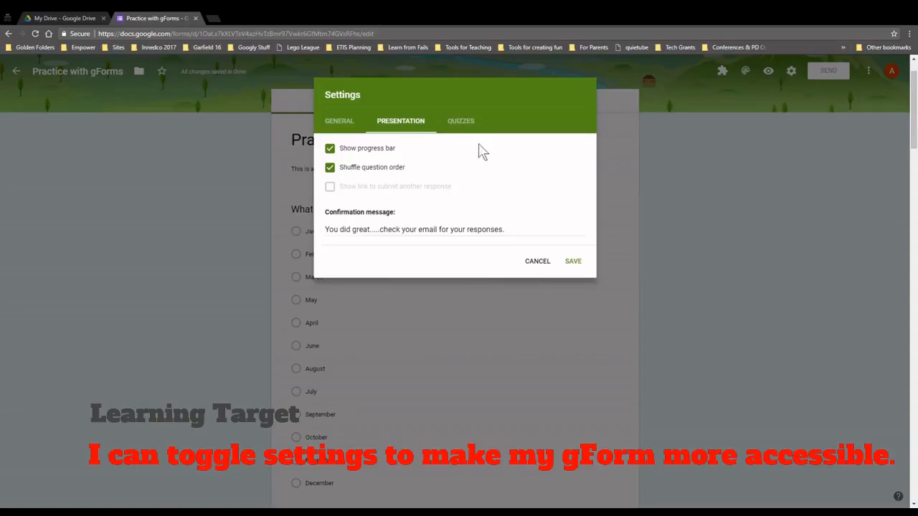
pyautogui.click(572, 263)
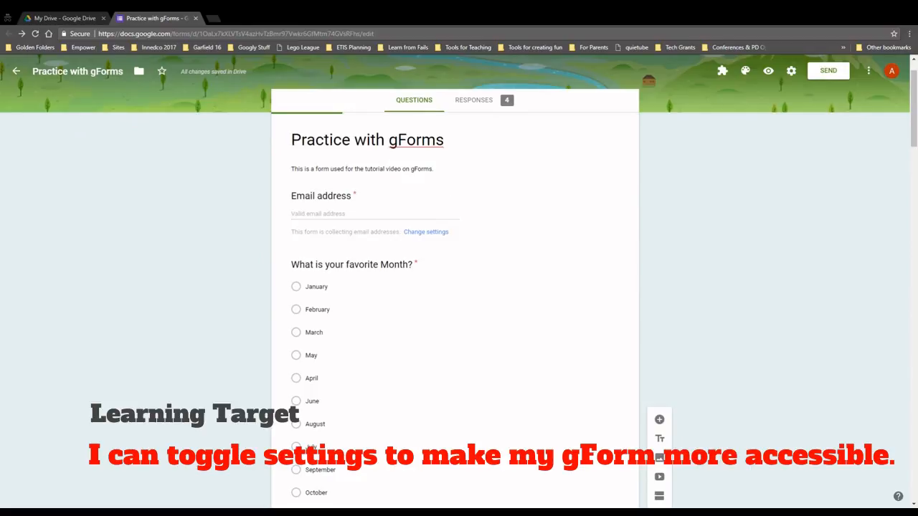
# Add 'First Name' and 'Last Name' short-answer questions and make both required
pyautogui.click(659, 126)
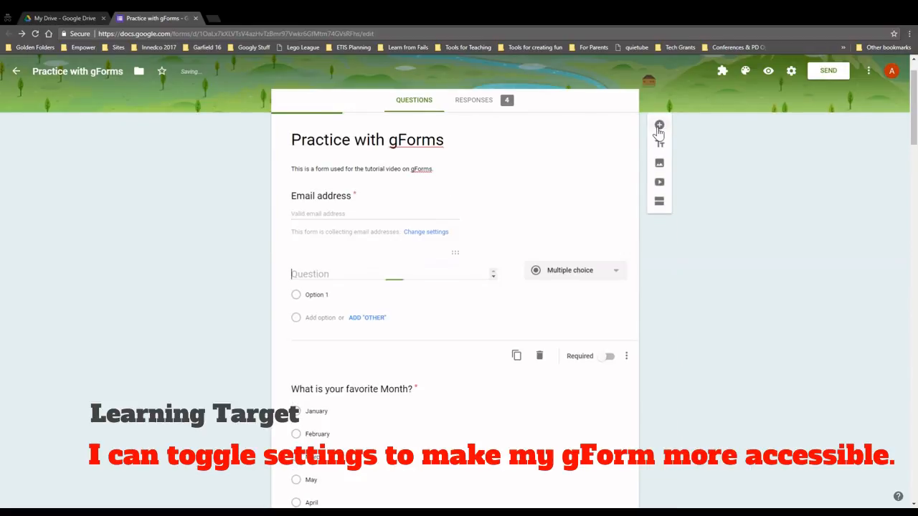
pyautogui.write('First Name')
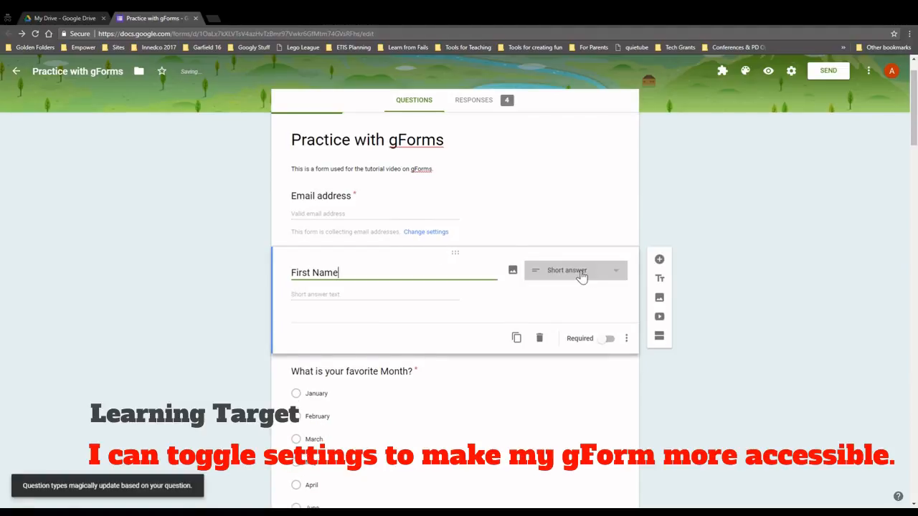
pyautogui.click(659, 259)
pyautogui.write('Last Name')
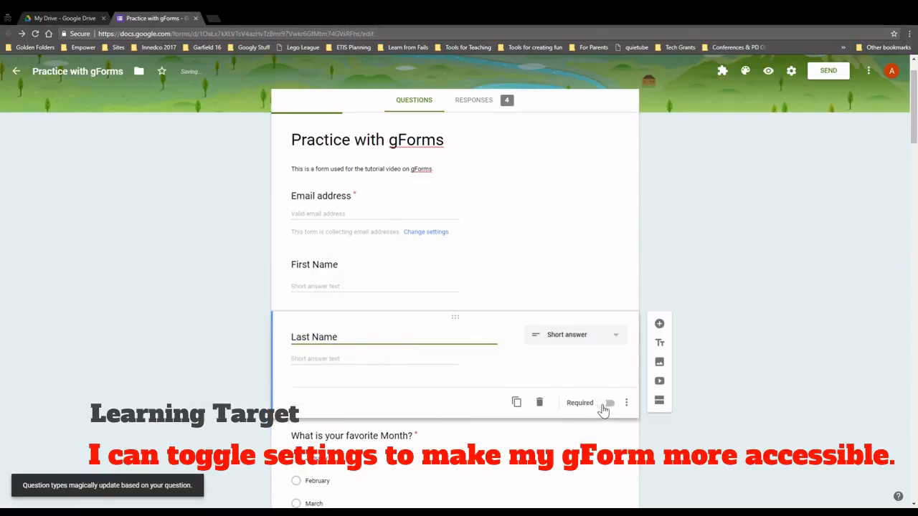
pyautogui.click(603, 405)
pyautogui.click(410, 280)
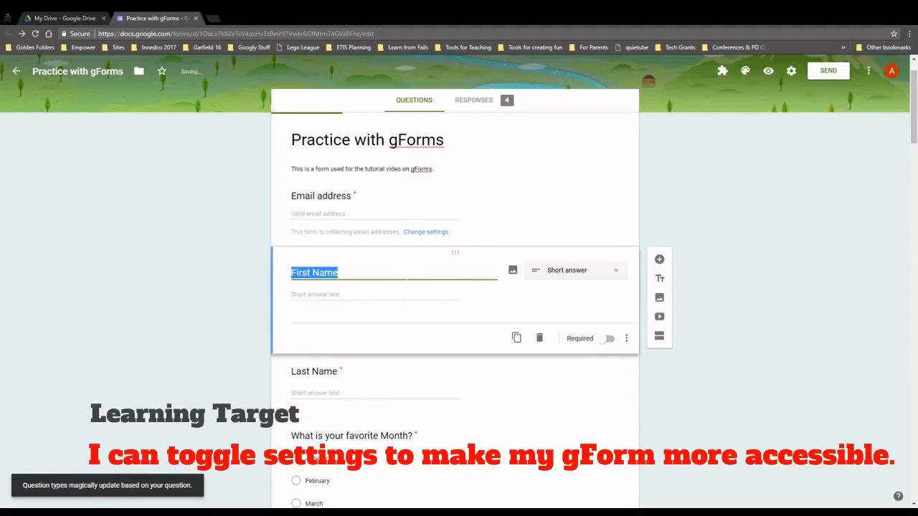
pyautogui.click(607, 339)
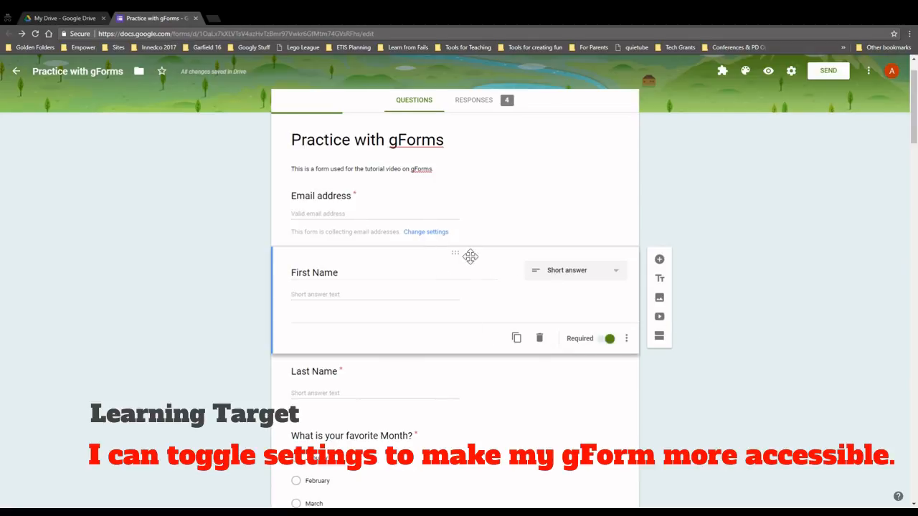
pyautogui.click(437, 375)
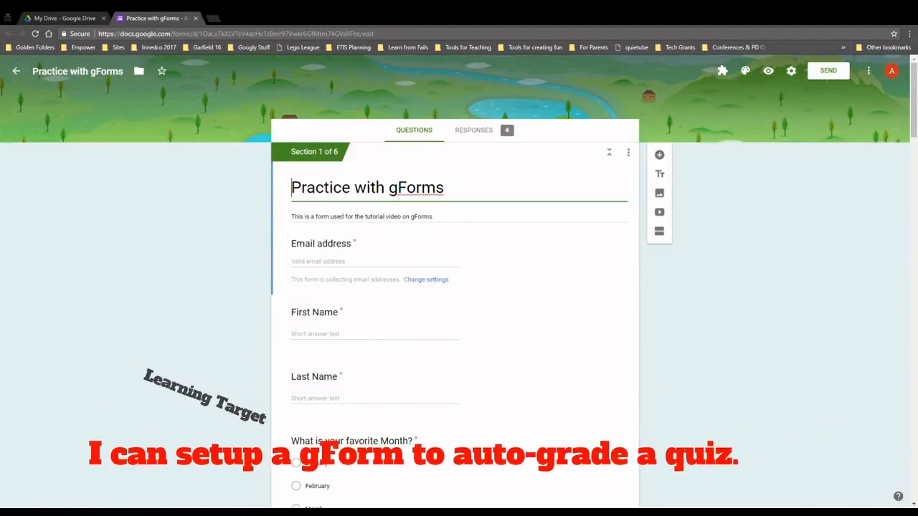
pyautogui.scroll(-6, 742, 380)
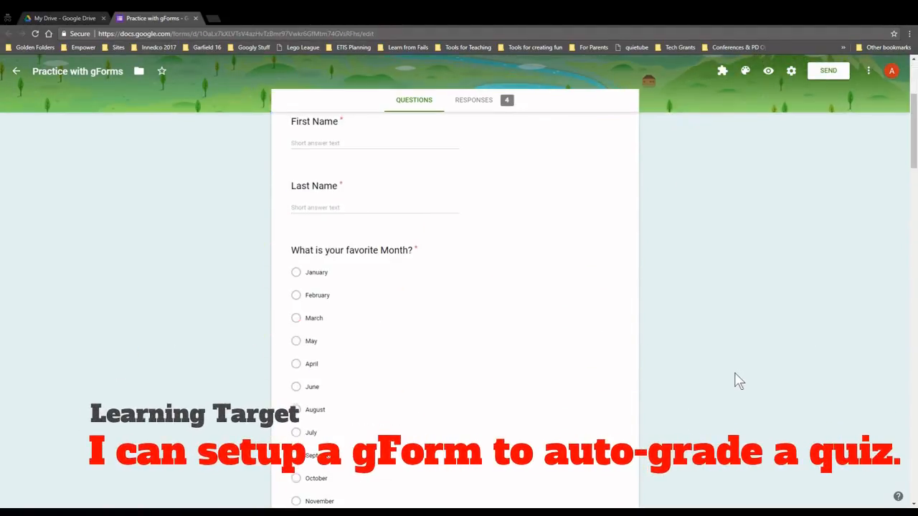
pyautogui.scroll(-10, 733, 378)
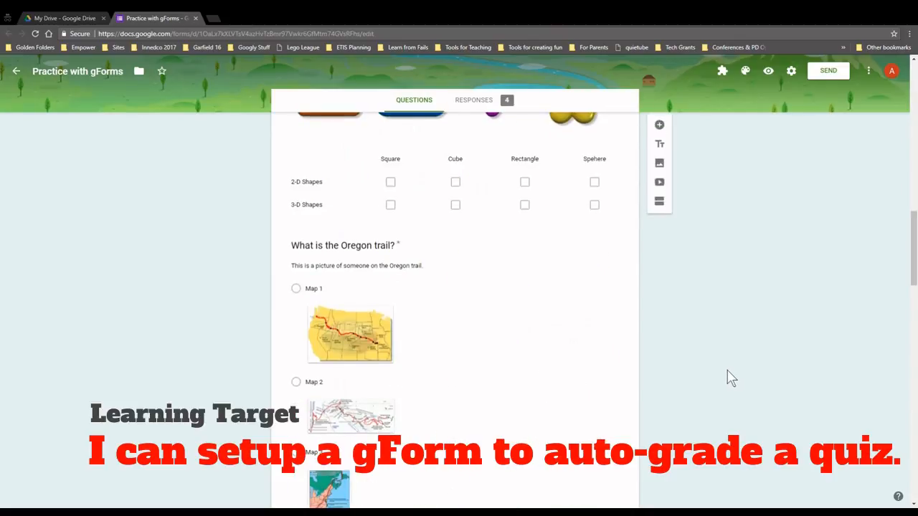
pyautogui.scroll(-3, 729, 377)
pyautogui.scroll(15, 722, 373)
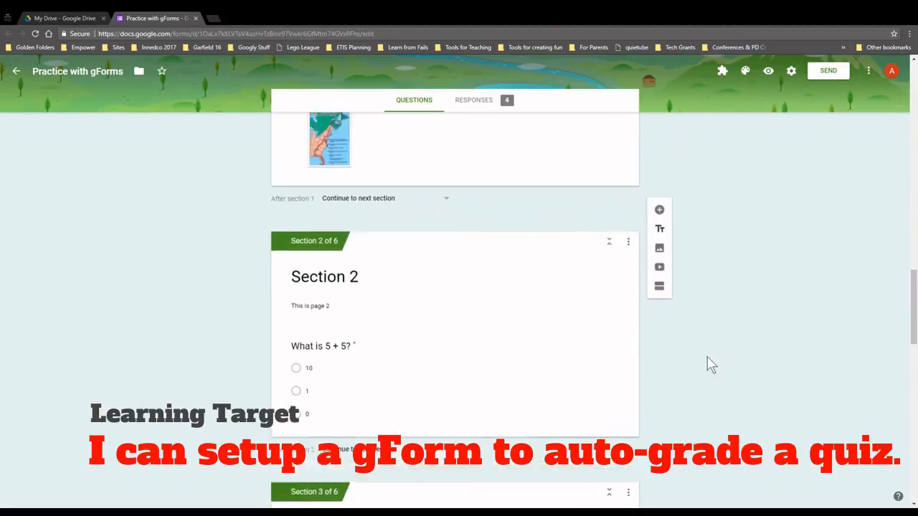
pyautogui.scroll(7, 702, 353)
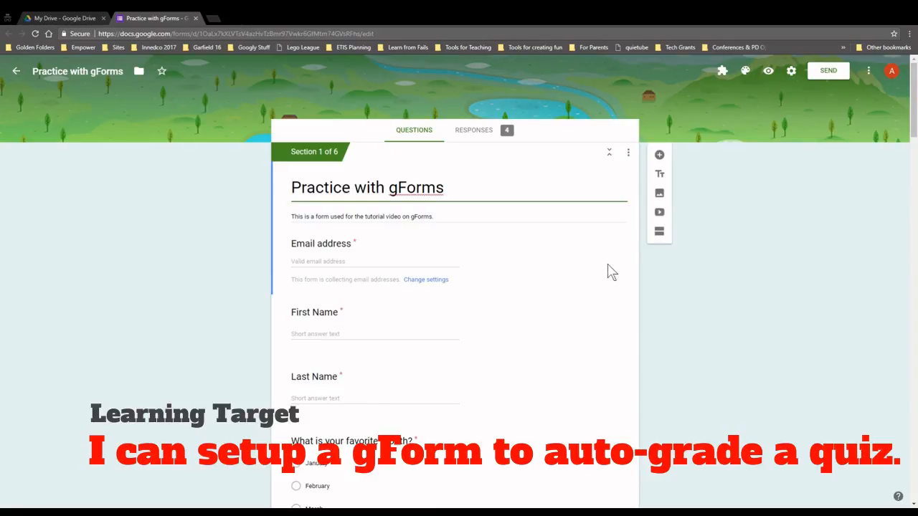
# Make the form a quiz that releases grades immediately and save the quiz settings
pyautogui.click(792, 73)
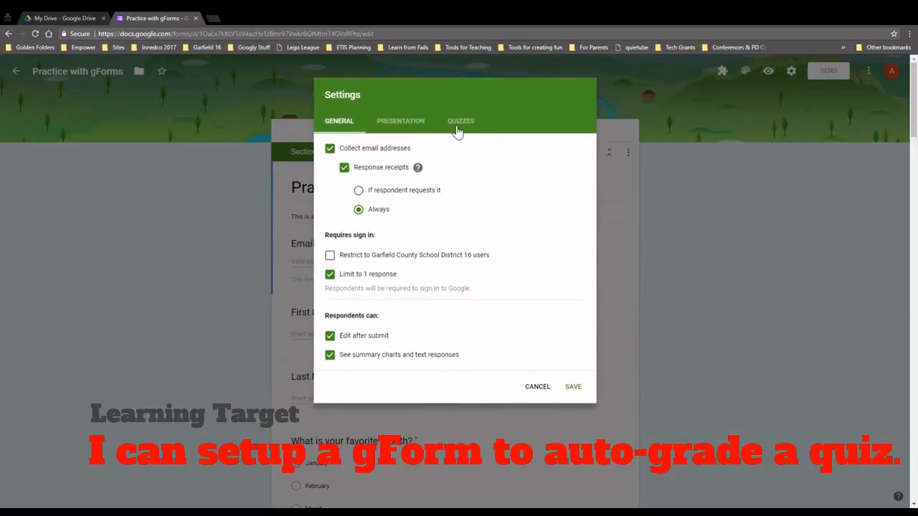
pyautogui.click(457, 125)
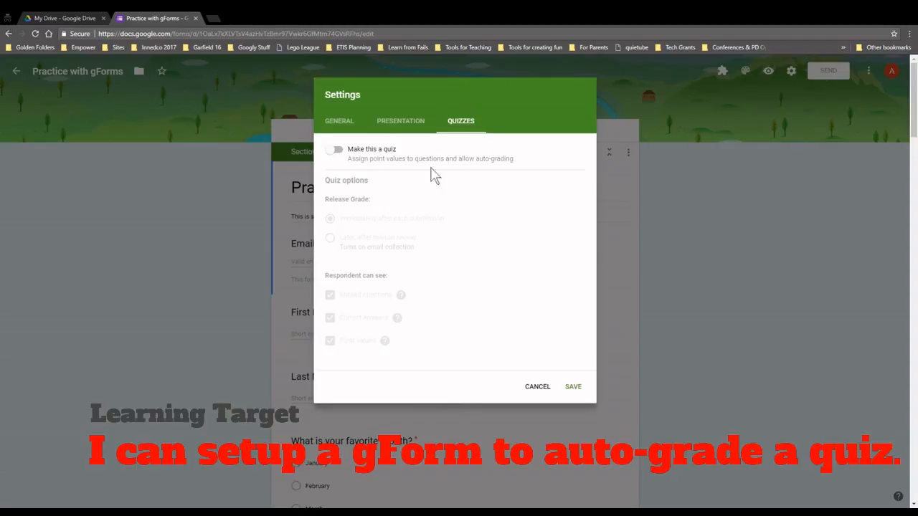
pyautogui.click(337, 152)
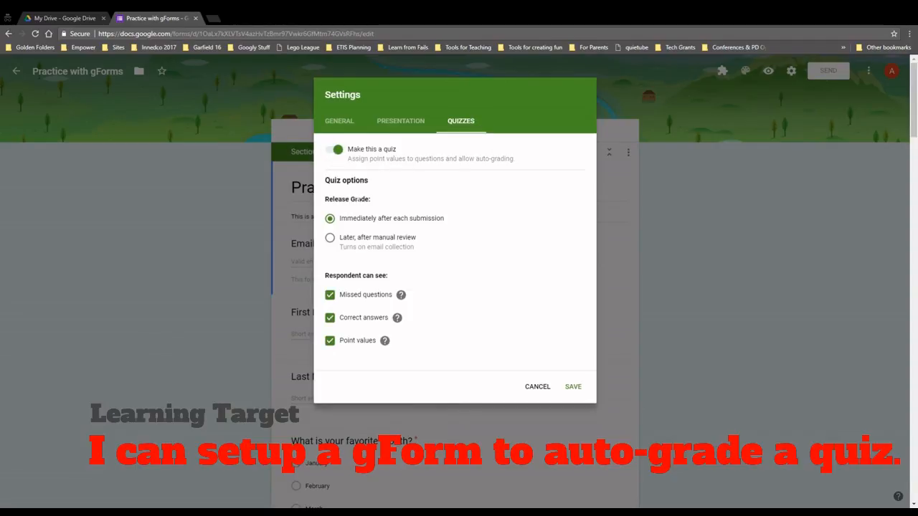
pyautogui.moveTo(349, 222); pyautogui.dragTo(442, 228)
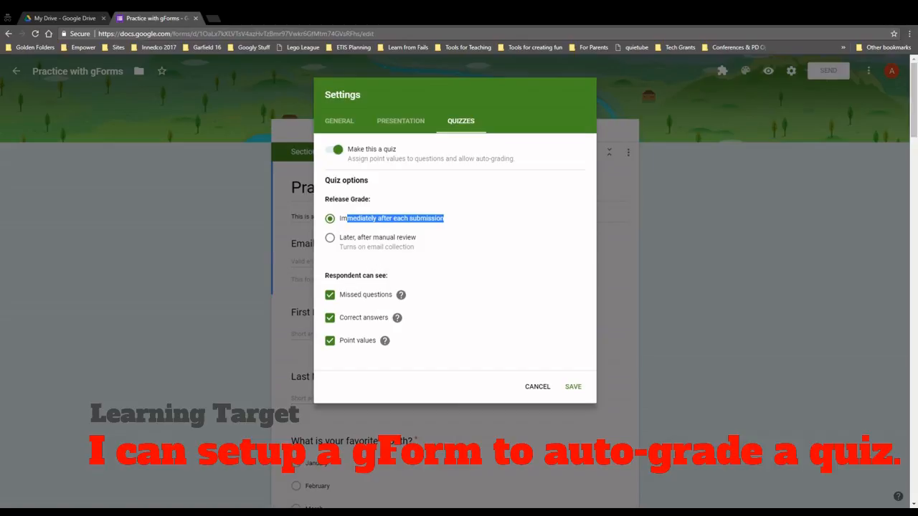
pyautogui.moveTo(340, 276); pyautogui.dragTo(387, 276)
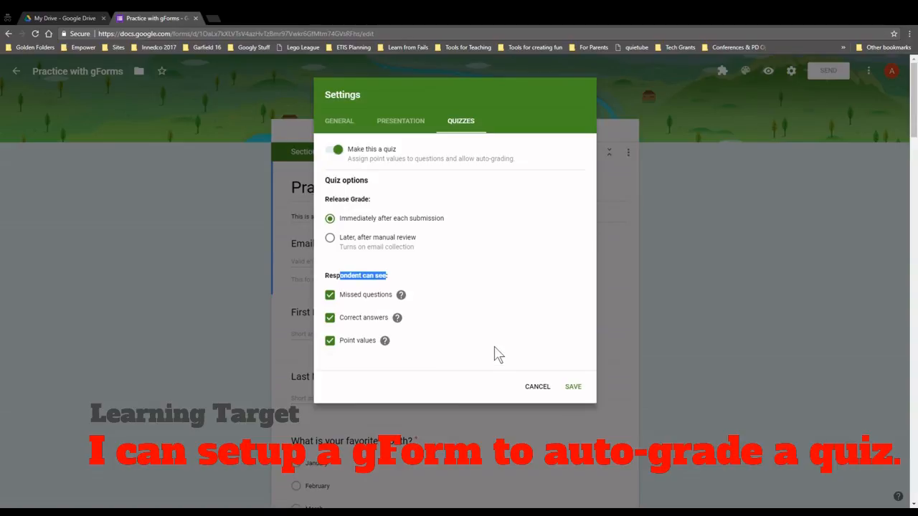
pyautogui.click(573, 388)
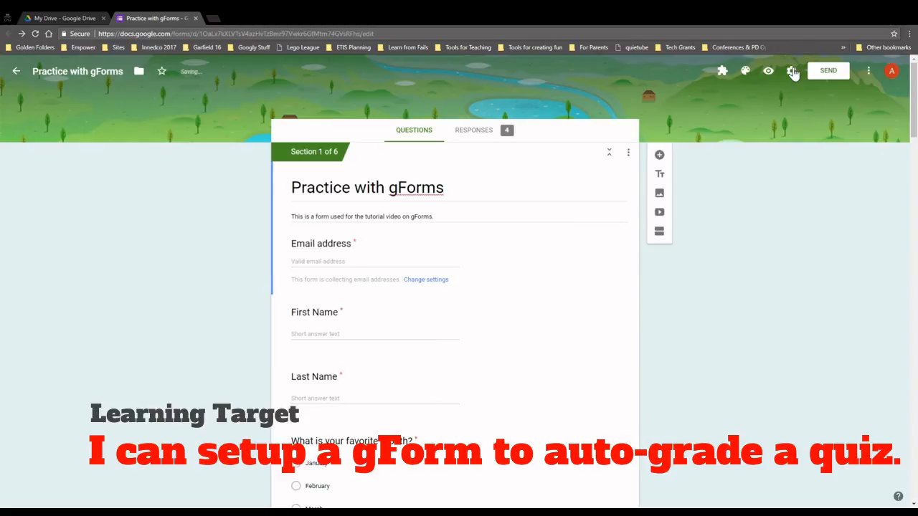
# Mark January as the correct answer to the favourite-month question, worth 5 points
pyautogui.scroll(-3, 529, 301)
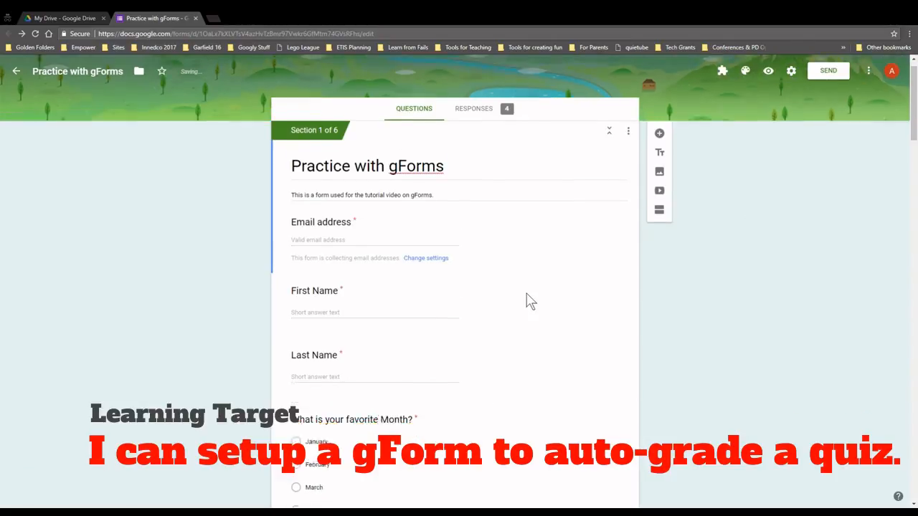
pyautogui.scroll(-2, 517, 258)
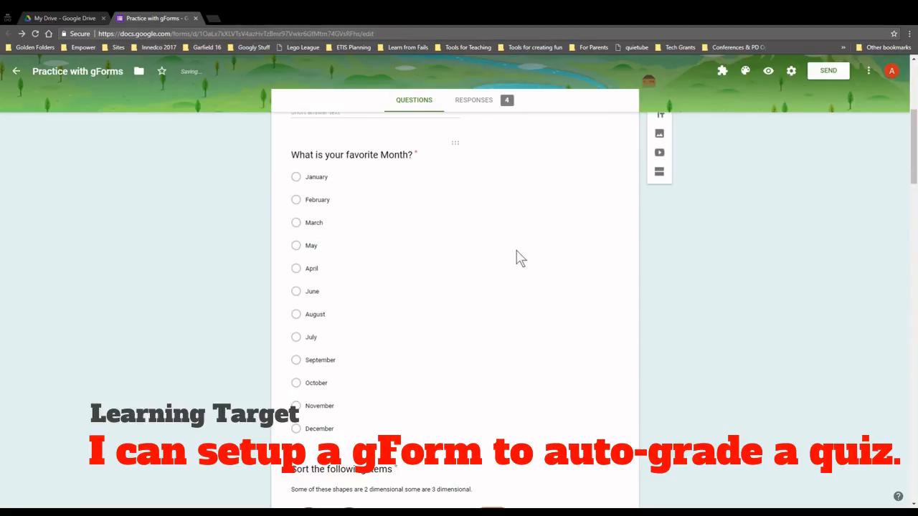
pyautogui.click(475, 193)
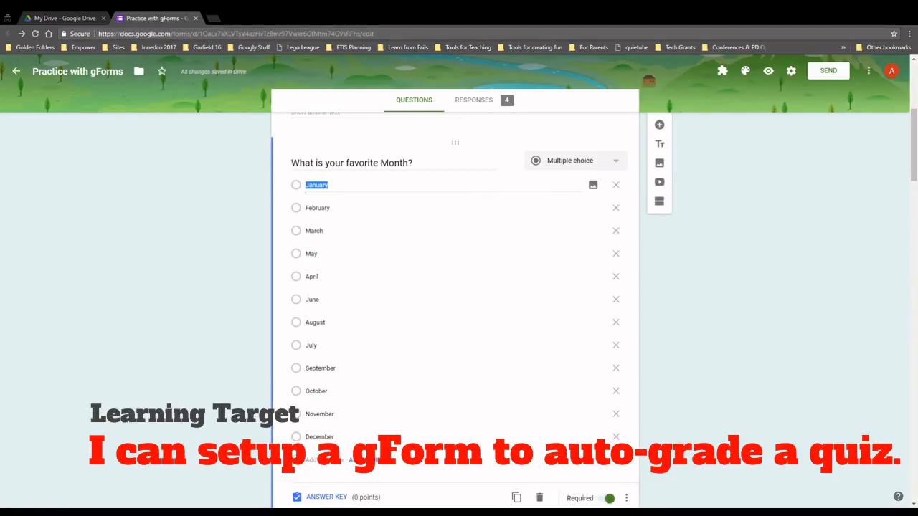
pyautogui.scroll(-1, 513, 296)
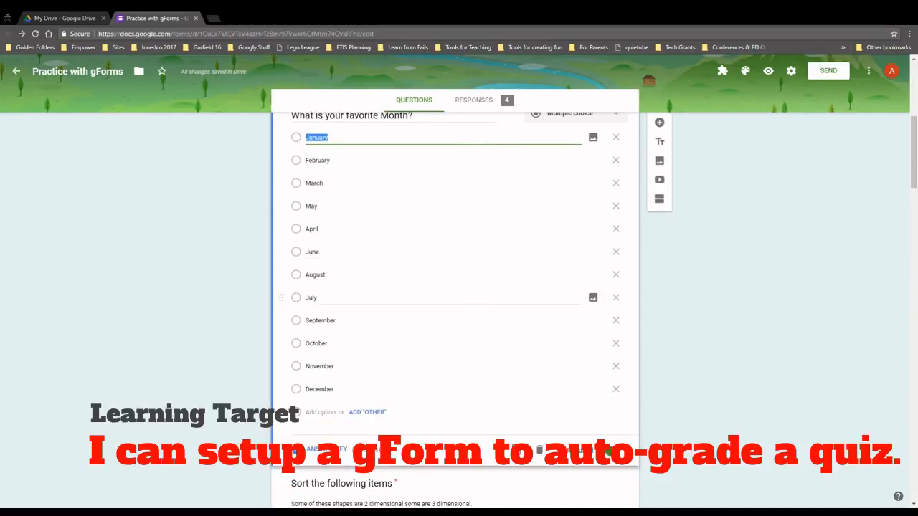
pyautogui.scroll(1, 502, 229)
pyautogui.scroll(-1, 502, 226)
pyautogui.scroll(-1, 475, 244)
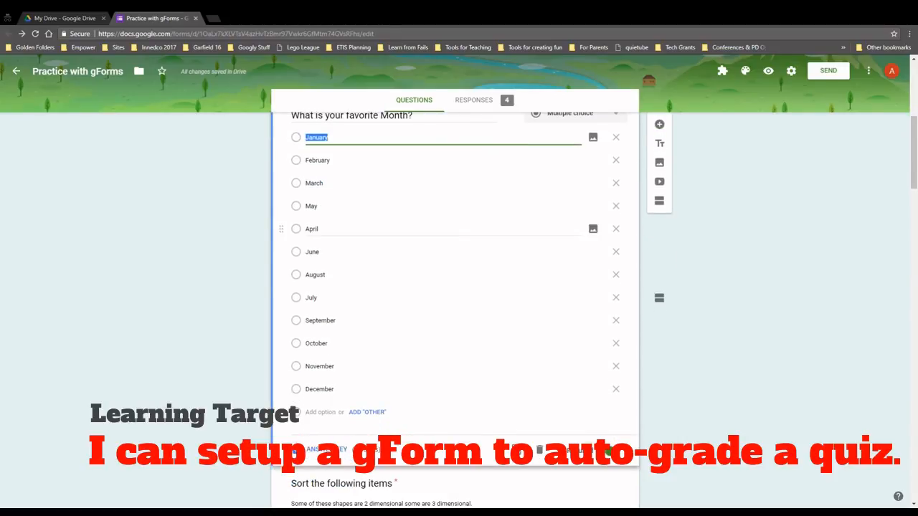
pyautogui.click(315, 452)
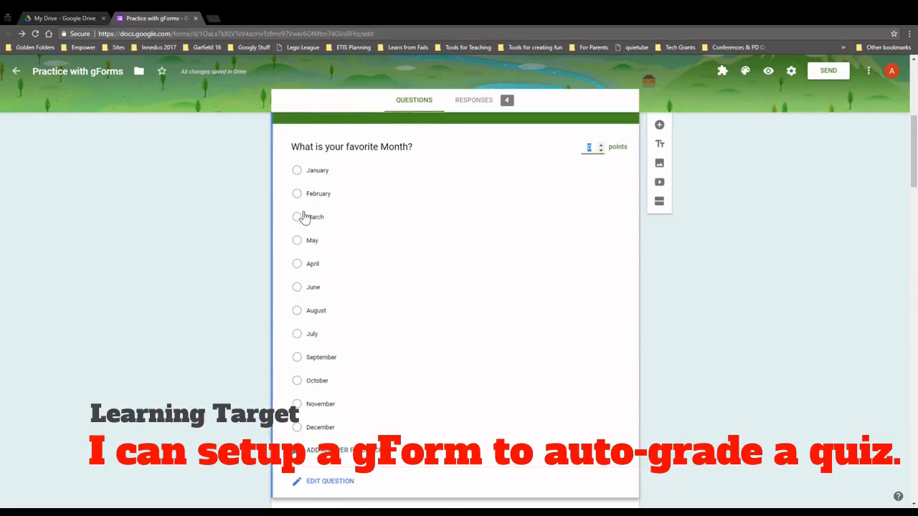
pyautogui.click(297, 170)
pyautogui.click(602, 145)
pyautogui.click(602, 145)
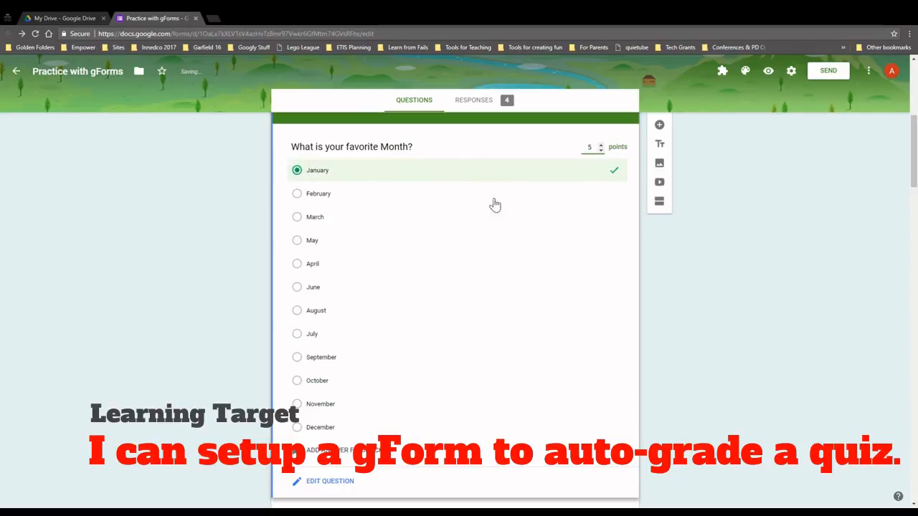
pyautogui.click(326, 449)
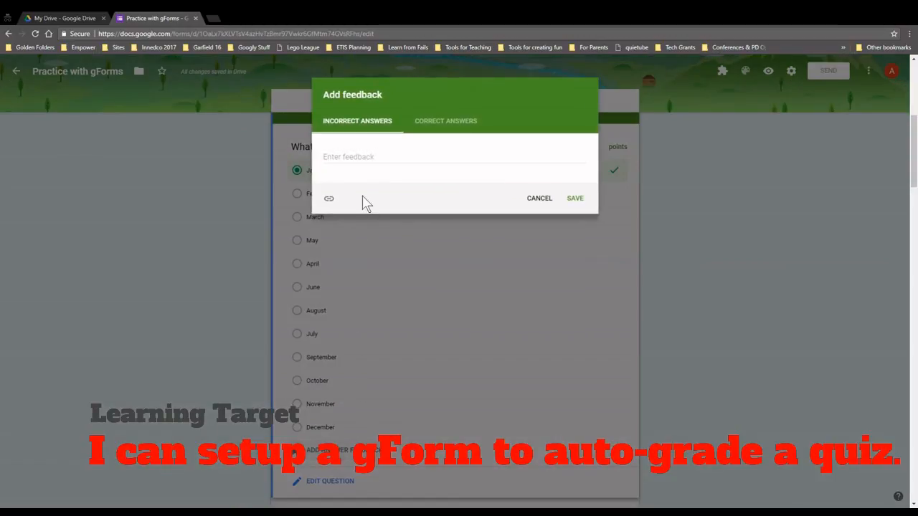
# Give incorrect answers a 'January is better' snow note and correct answers 'Yeah.....you are right.....', then save
pyautogui.click(355, 158)
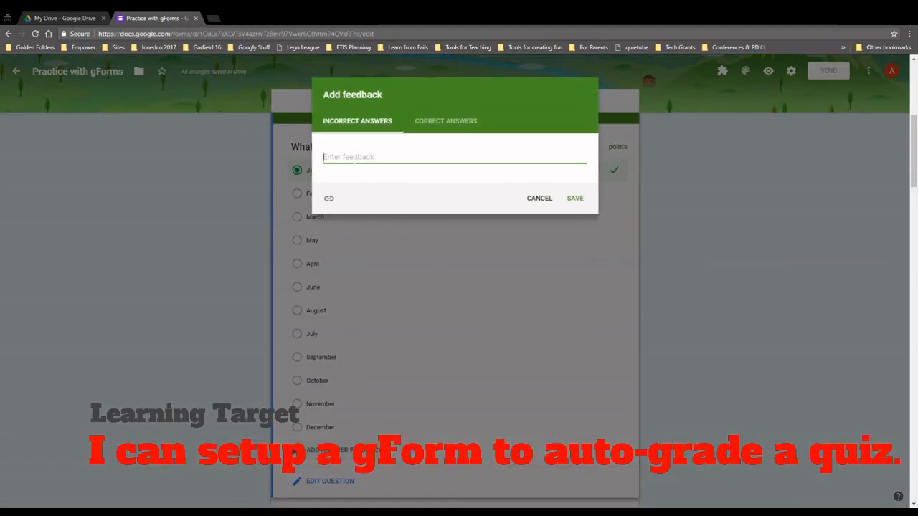
pyautogui.write('No....January is better, cause there is snow....')
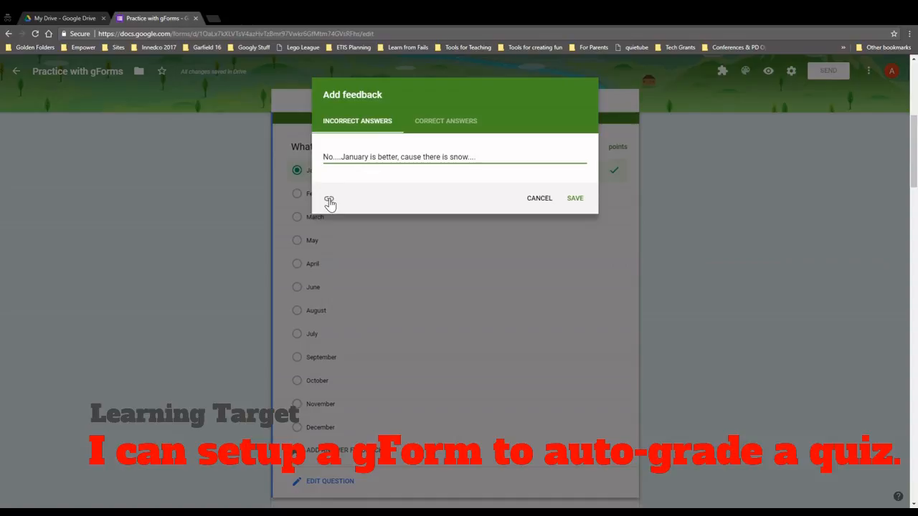
pyautogui.click(329, 201)
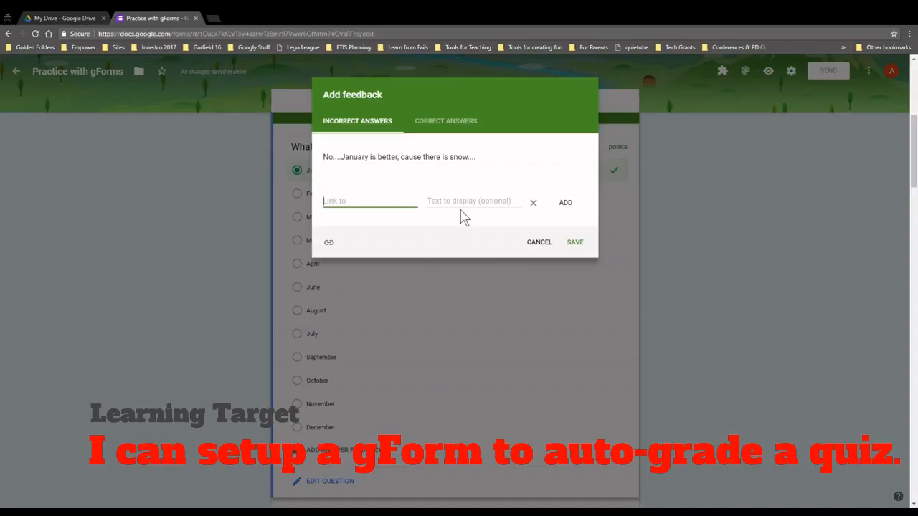
pyautogui.click(467, 122)
pyautogui.click(420, 157)
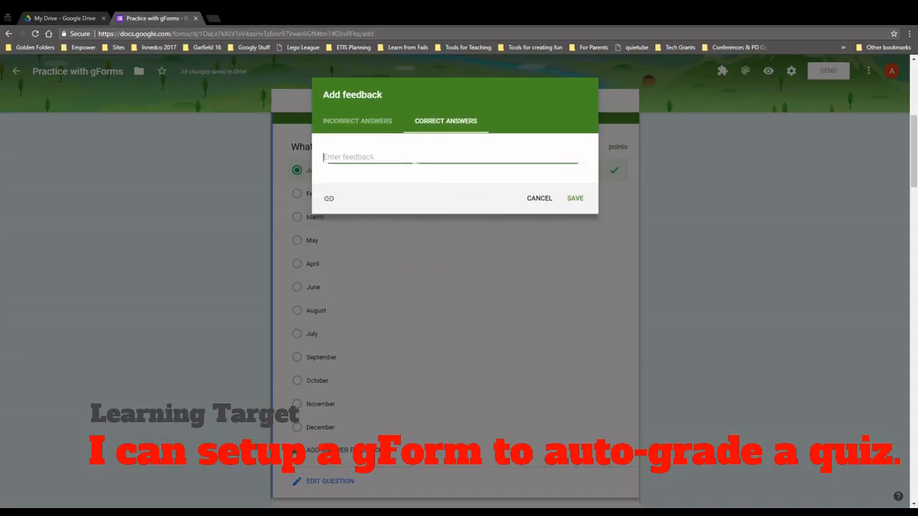
pyautogui.write('Yeah.....you are right.....')
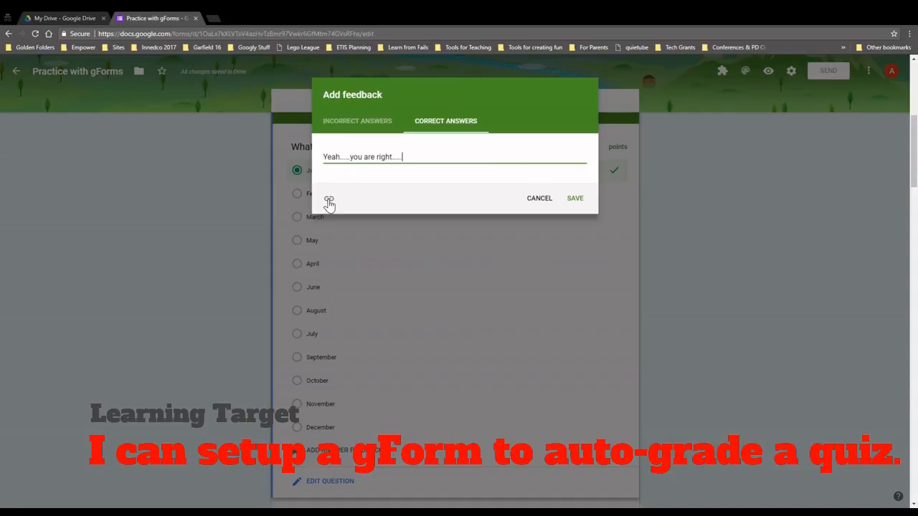
pyautogui.click(575, 199)
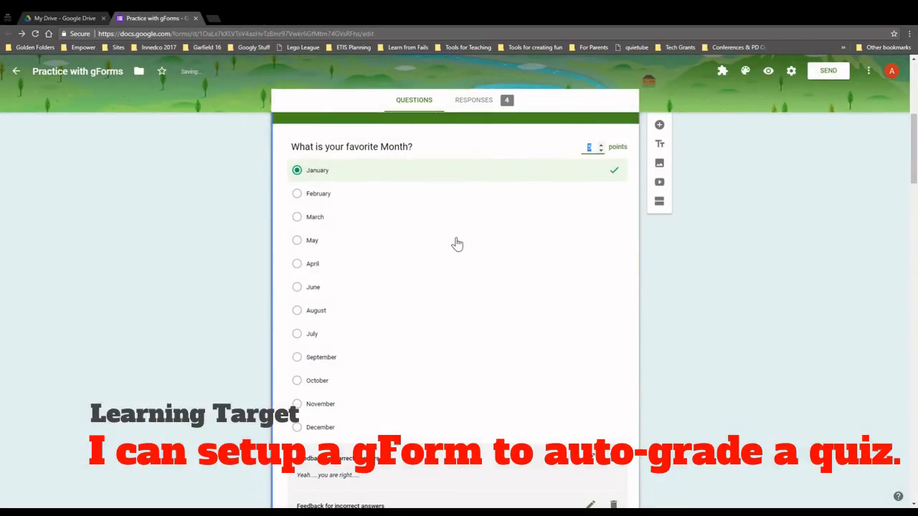
# Review the month question's saved feedback, then open the 'Sort the following items' shape-grid question
pyautogui.scroll(-1, 455, 244)
pyautogui.scroll(1, 455, 246)
pyautogui.scroll(-1, 369, 251)
pyautogui.scroll(-3, 369, 251)
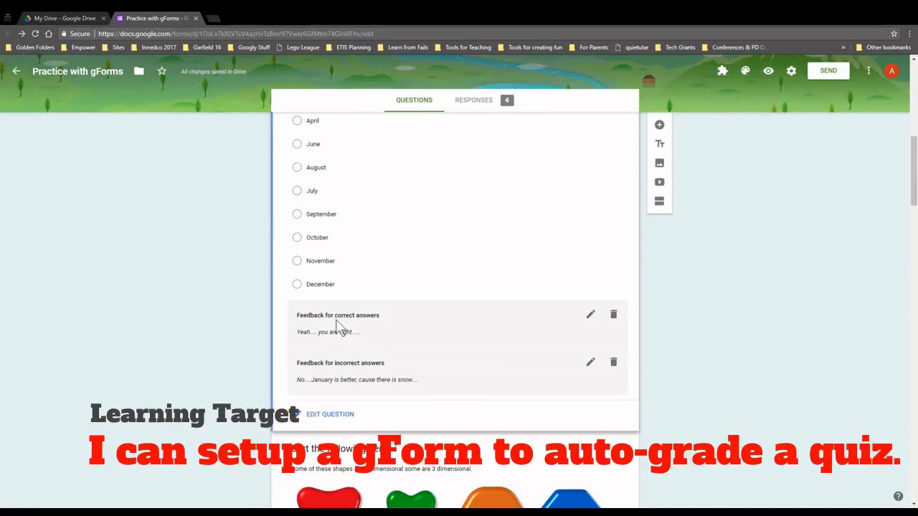
pyautogui.doubleClick(357, 364)
pyautogui.scroll(-5, 481, 371)
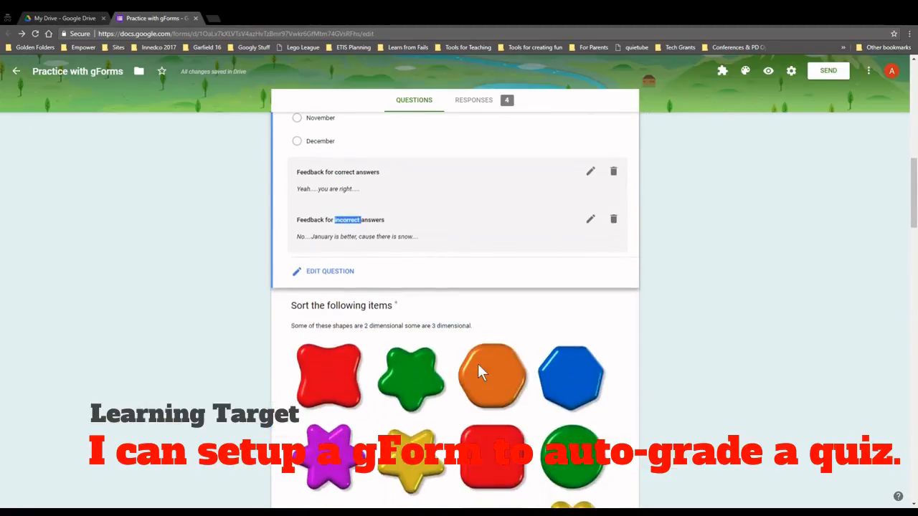
pyautogui.scroll(-1, 480, 371)
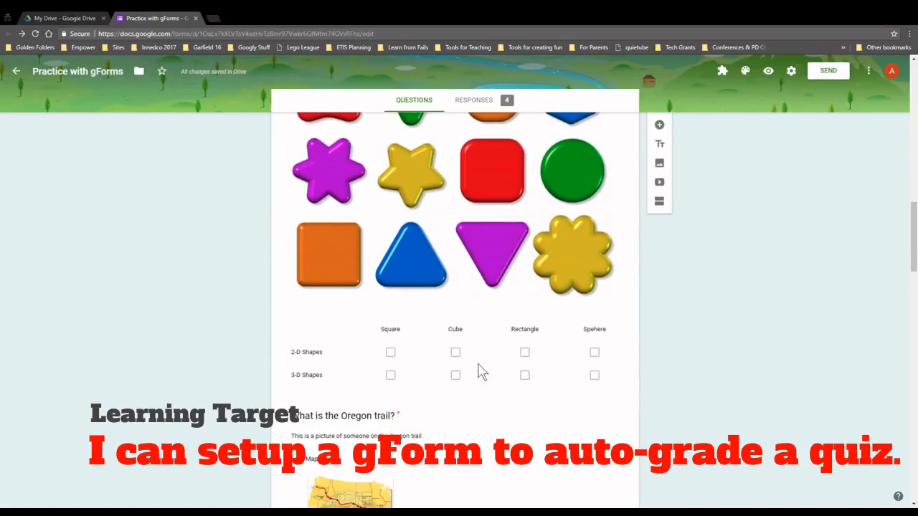
pyautogui.click(484, 212)
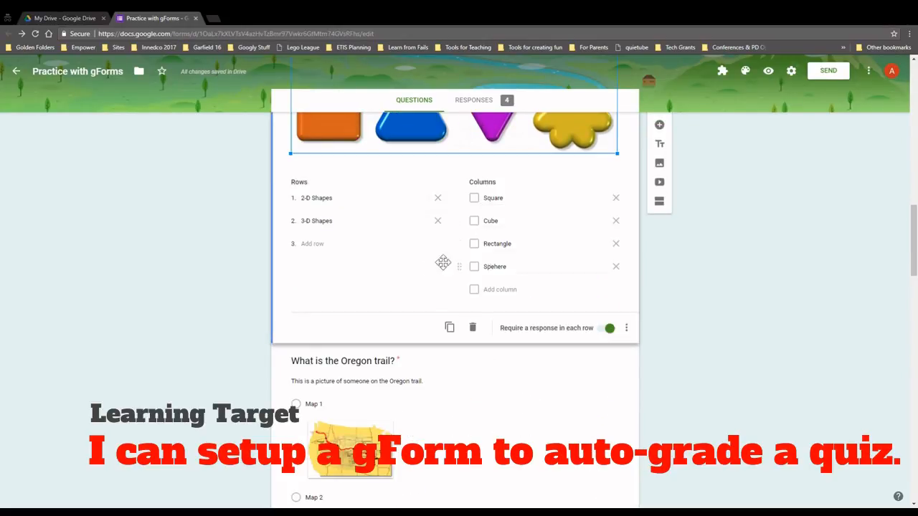
pyautogui.scroll(4, 432, 273)
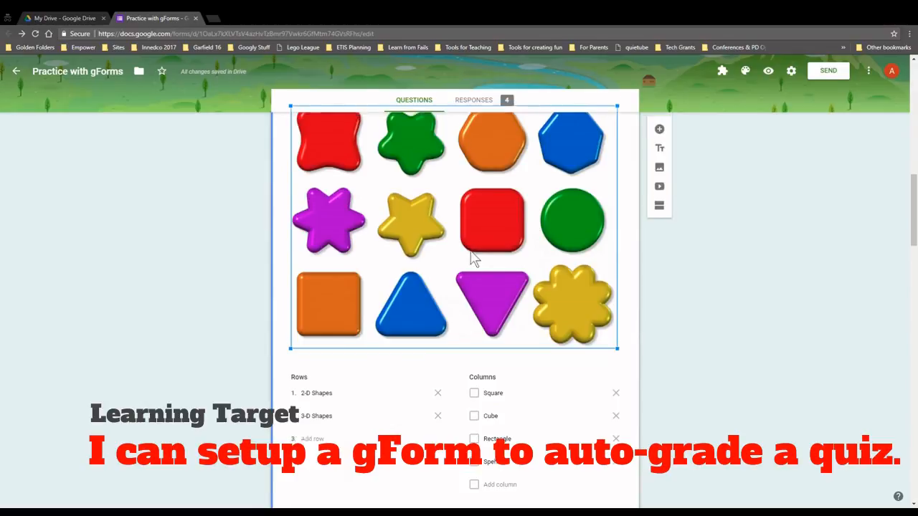
# Mark Map 1 as the correct answer to the Oregon trail question, worth 3 points
pyautogui.scroll(-4, 477, 340)
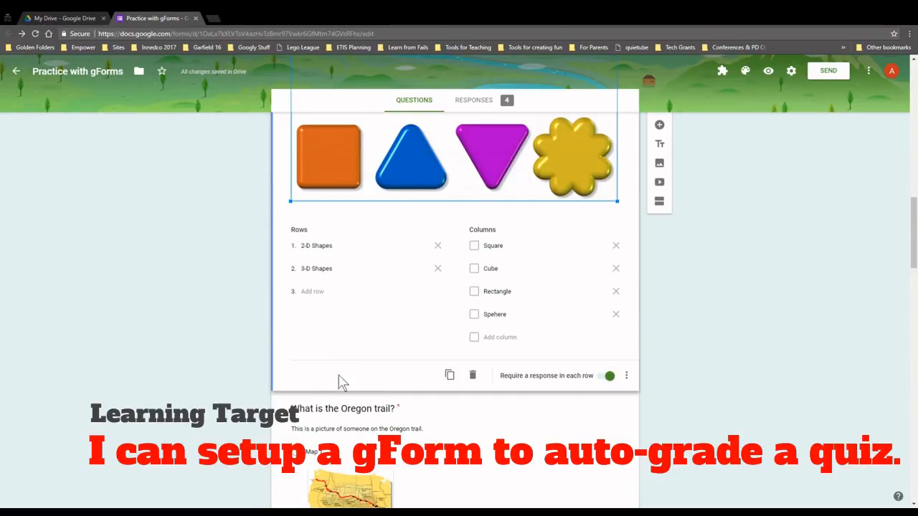
pyautogui.scroll(-3, 236, 383)
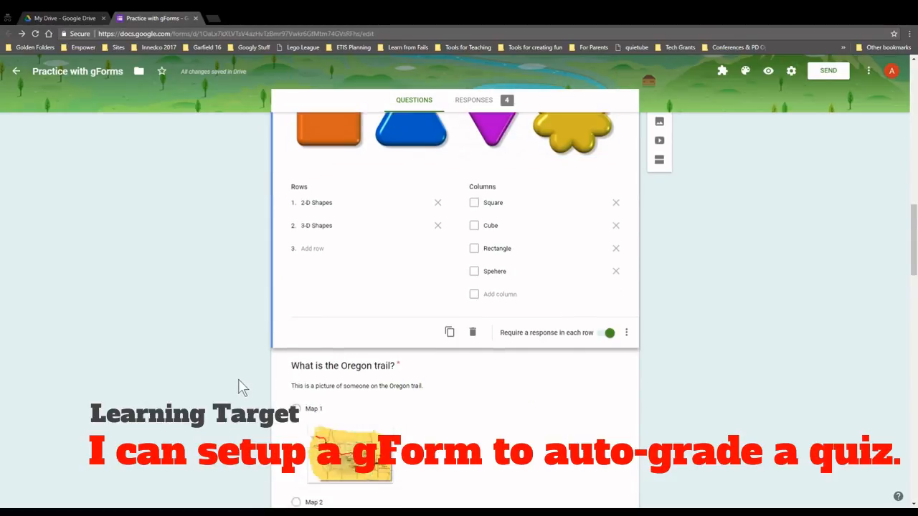
pyautogui.click(466, 331)
pyautogui.scroll(-3, 479, 380)
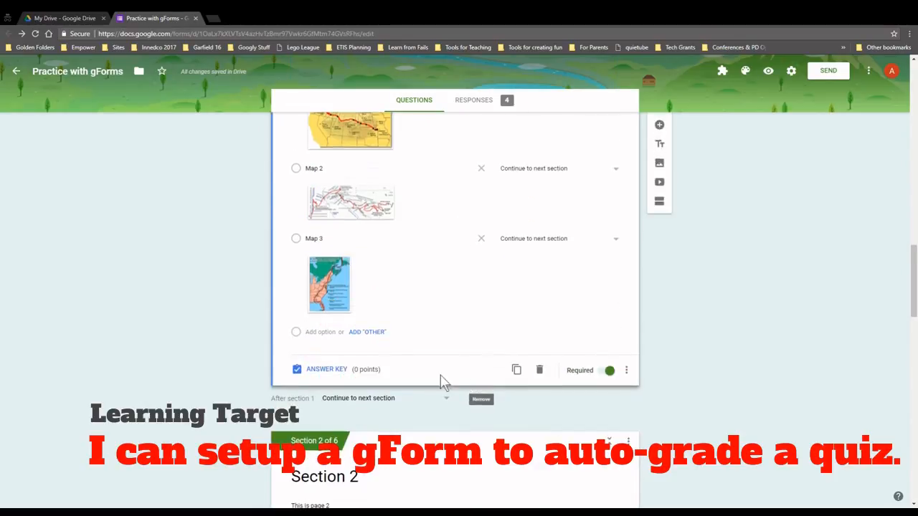
pyautogui.click(320, 370)
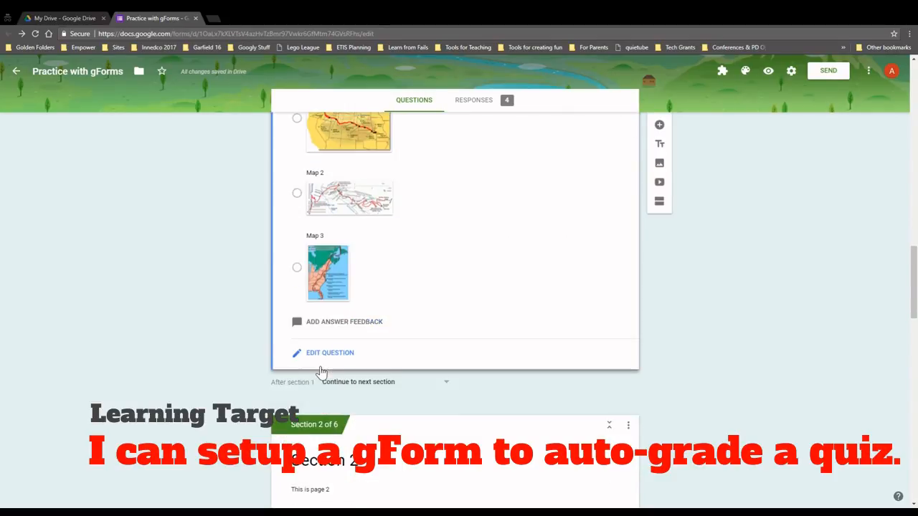
pyautogui.scroll(3, 416, 290)
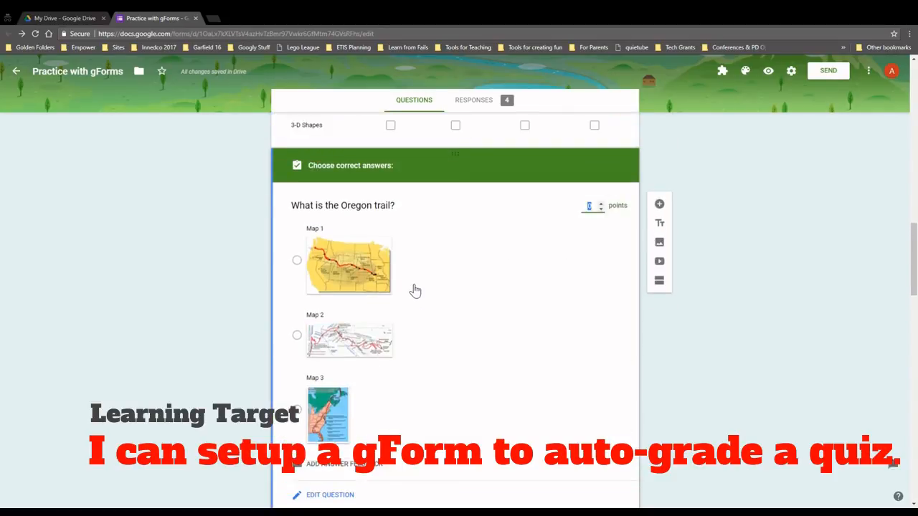
pyautogui.click(299, 260)
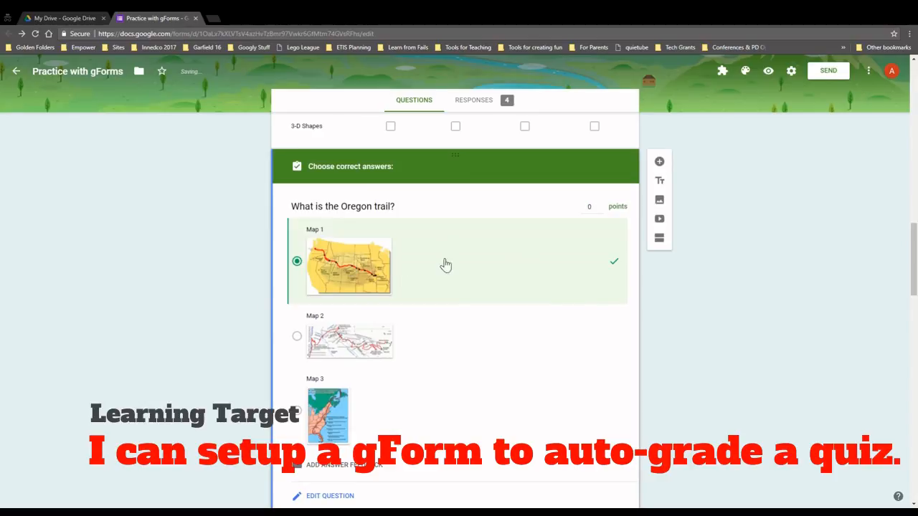
pyautogui.click(601, 204)
pyautogui.click(601, 204)
pyautogui.click(601, 204)
# Discard the Oregon trail answer feedback and open the 'What is 5 + 5?' question
pyautogui.scroll(-1, 502, 344)
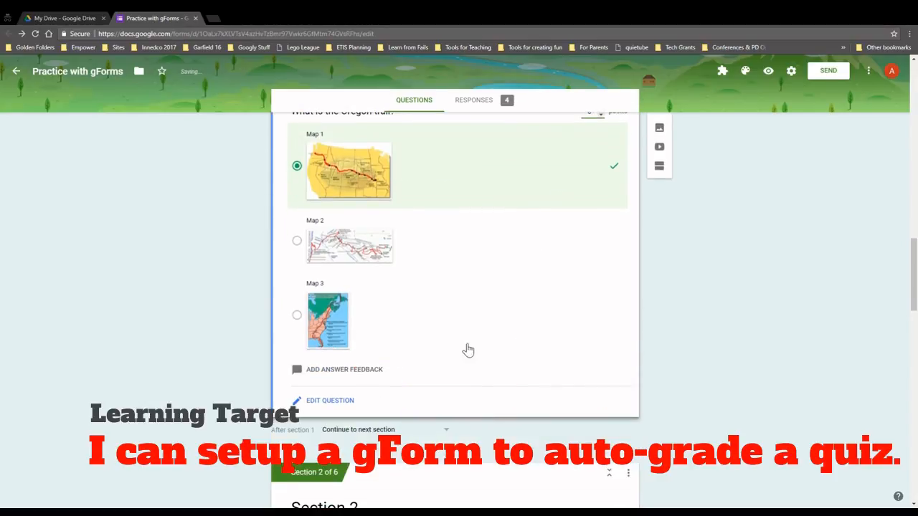
pyautogui.click(361, 372)
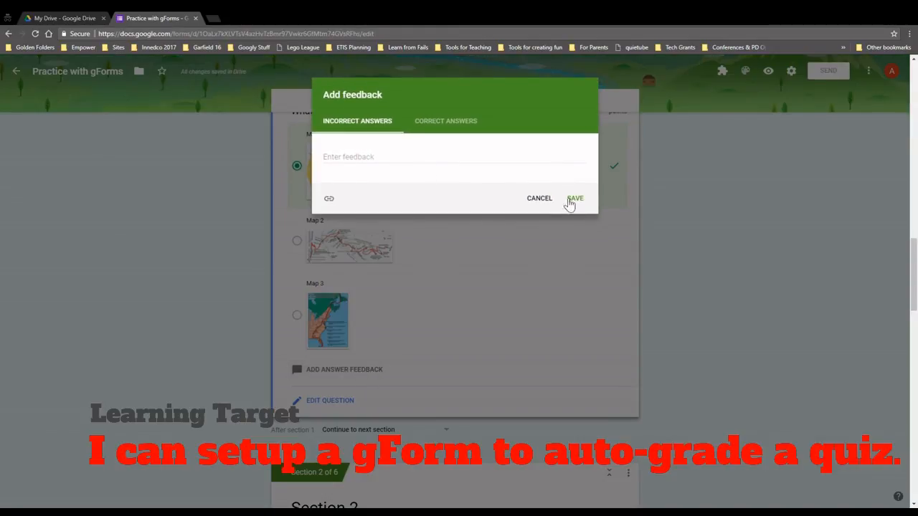
pyautogui.click(536, 198)
pyautogui.scroll(-5, 495, 369)
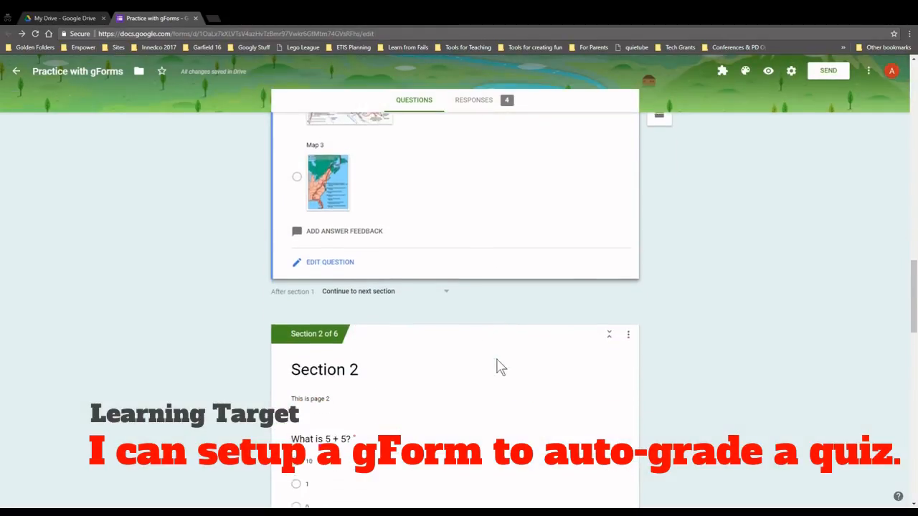
pyautogui.click(426, 273)
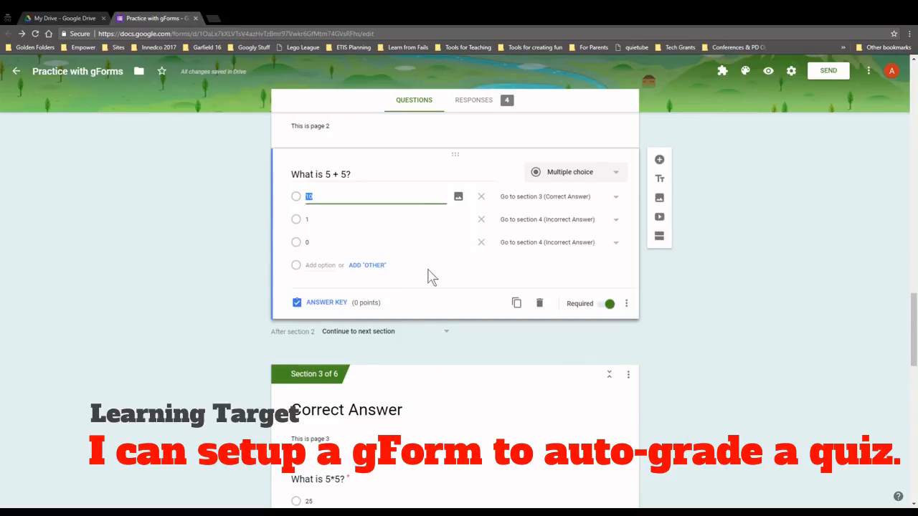
# Make 10 the 2-point correct answer for 'What is 5 + 5?'
pyautogui.click(345, 302)
pyautogui.click(601, 203)
pyautogui.click(601, 203)
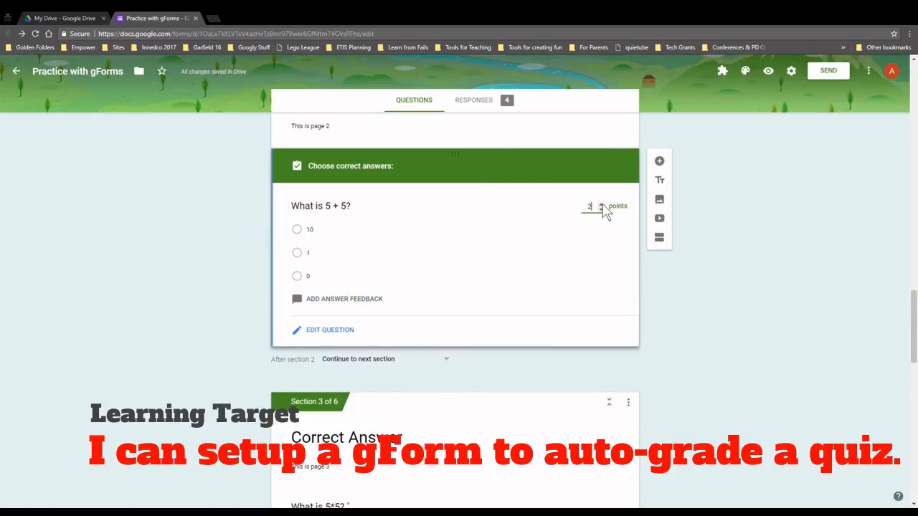
pyautogui.click(304, 231)
pyautogui.scroll(-3, 373, 307)
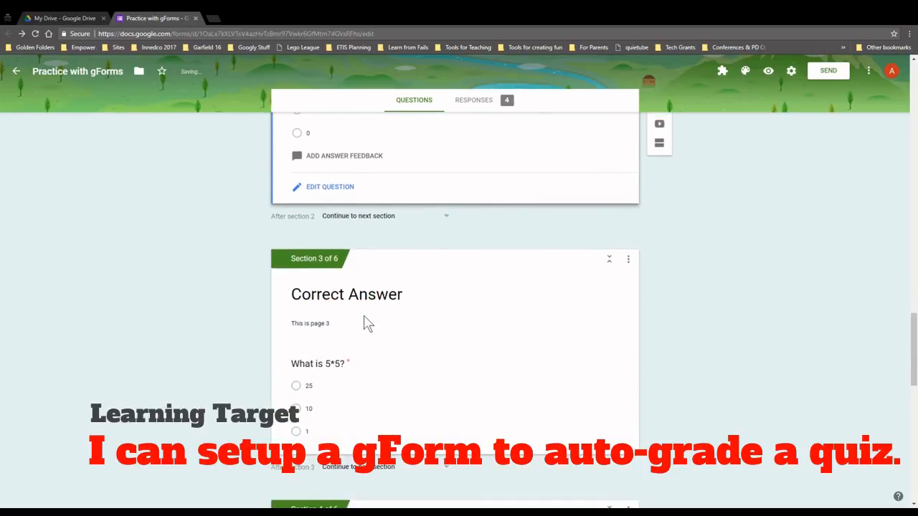
# Key 25 as the 3-point correct answer for 'What is 5*5?' and add a 30 option
pyautogui.click(351, 258)
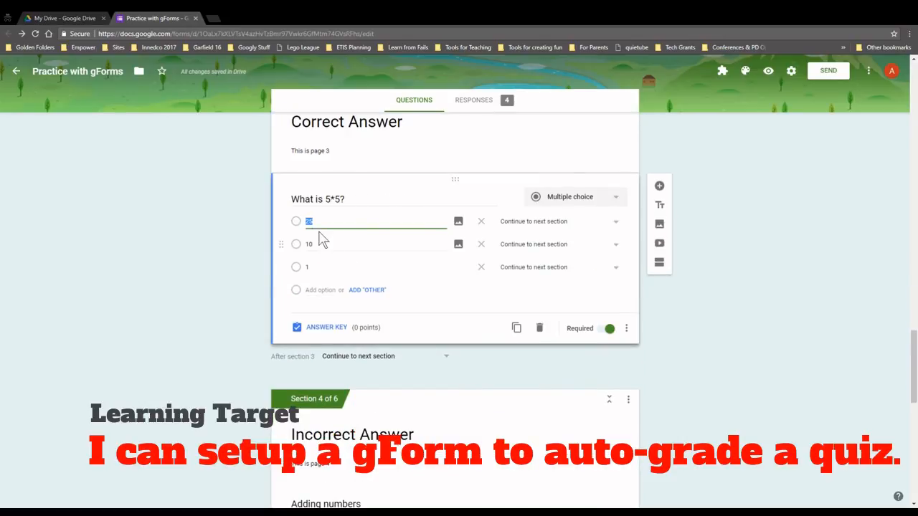
pyautogui.click(332, 328)
pyautogui.click(321, 255)
pyautogui.click(601, 228)
pyautogui.click(601, 228)
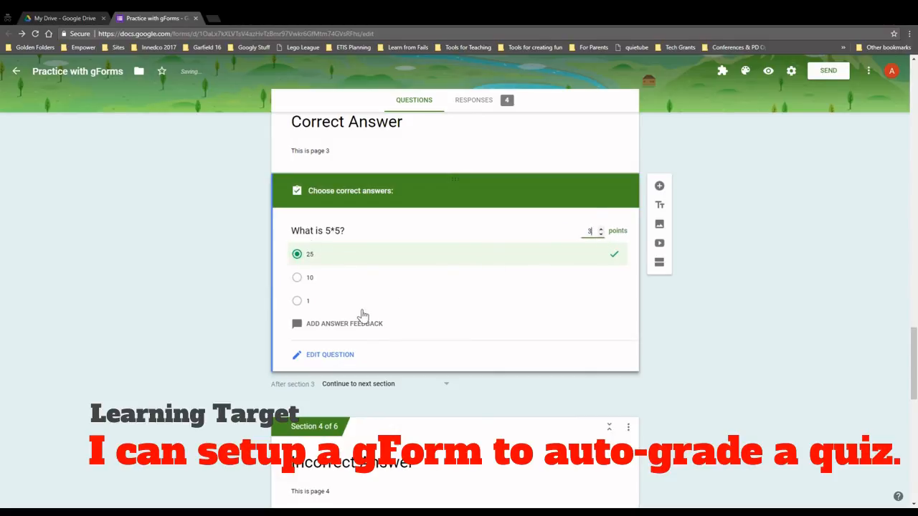
pyautogui.click(320, 356)
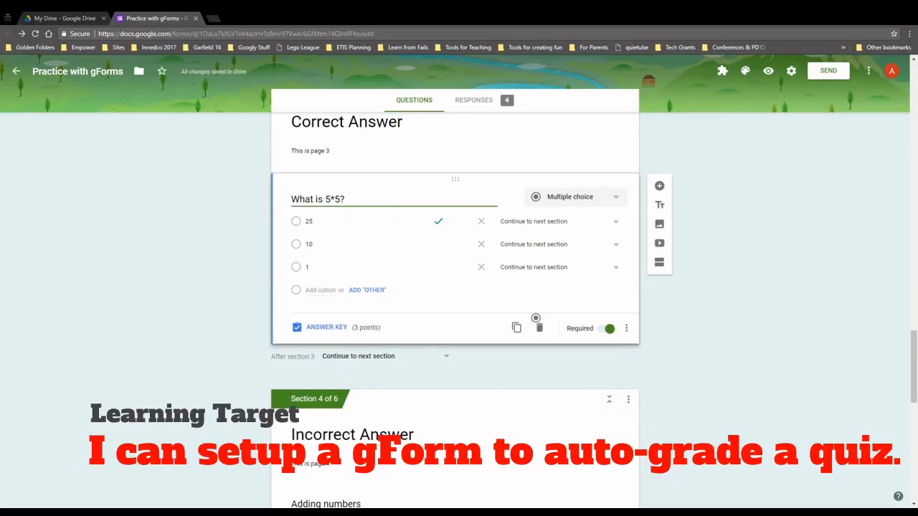
pyautogui.click(320, 289)
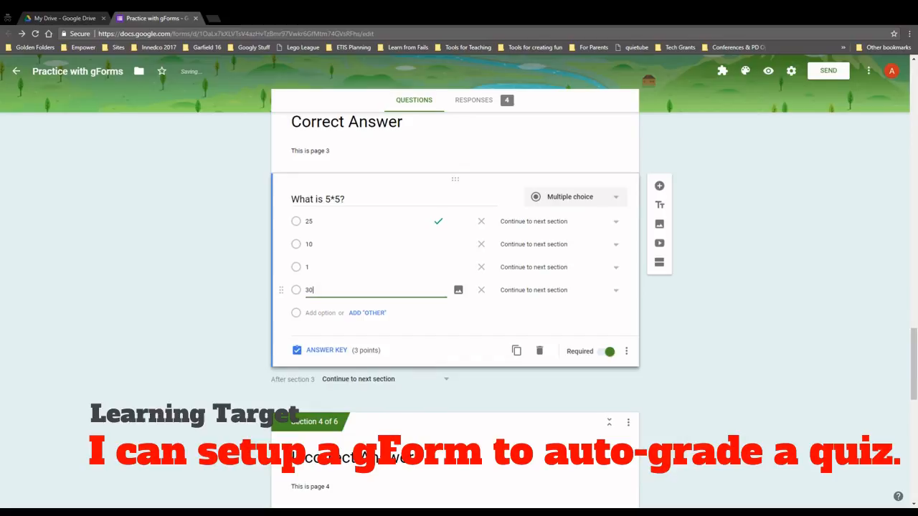
pyautogui.click(318, 354)
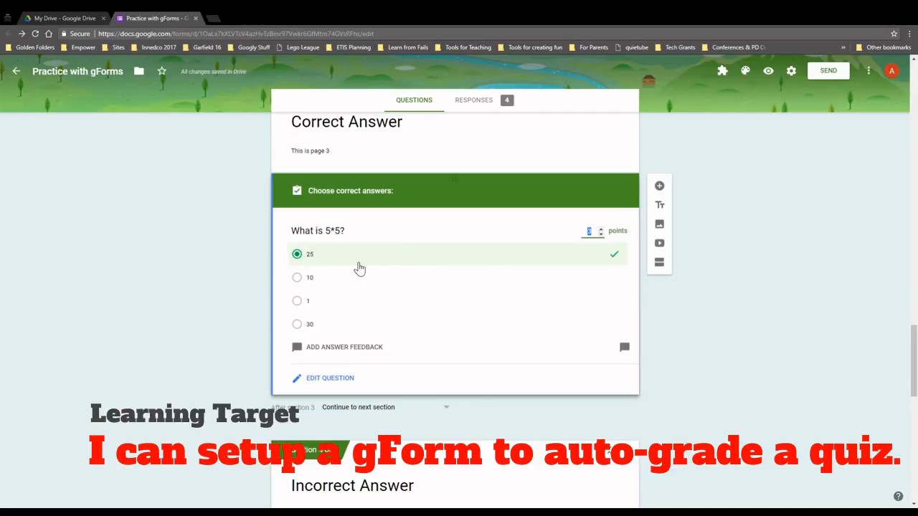
# In the answer key for 'What is 6+6?', mark 12 as correct and assign 1 point
pyautogui.scroll(-3, 393, 356)
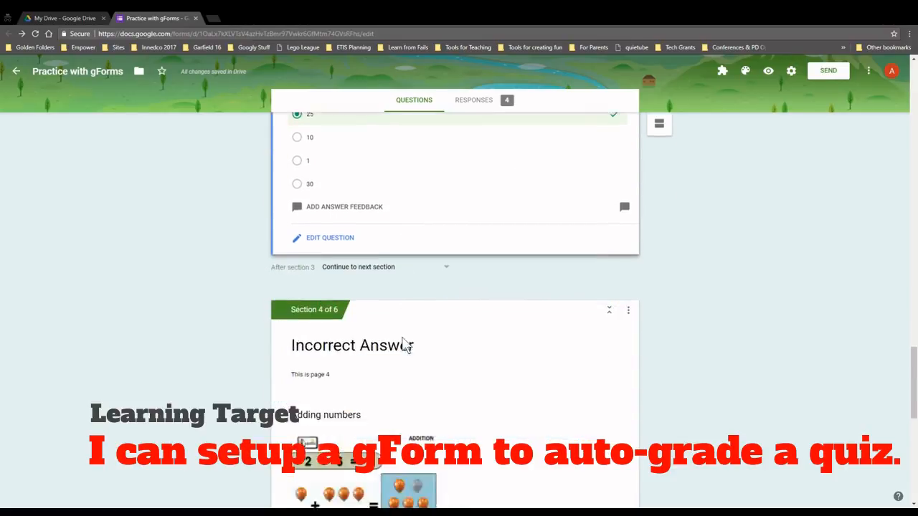
pyautogui.scroll(-5, 405, 345)
pyautogui.click(403, 181)
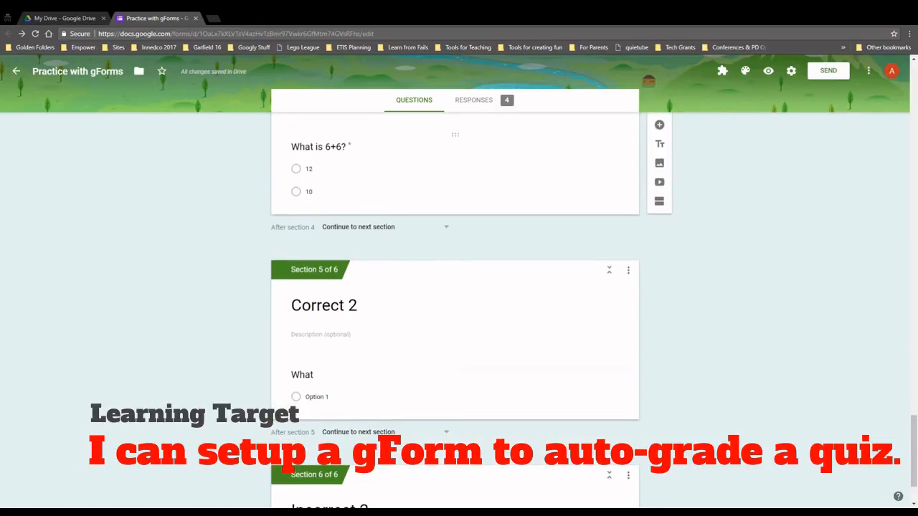
pyautogui.scroll(2, 409, 210)
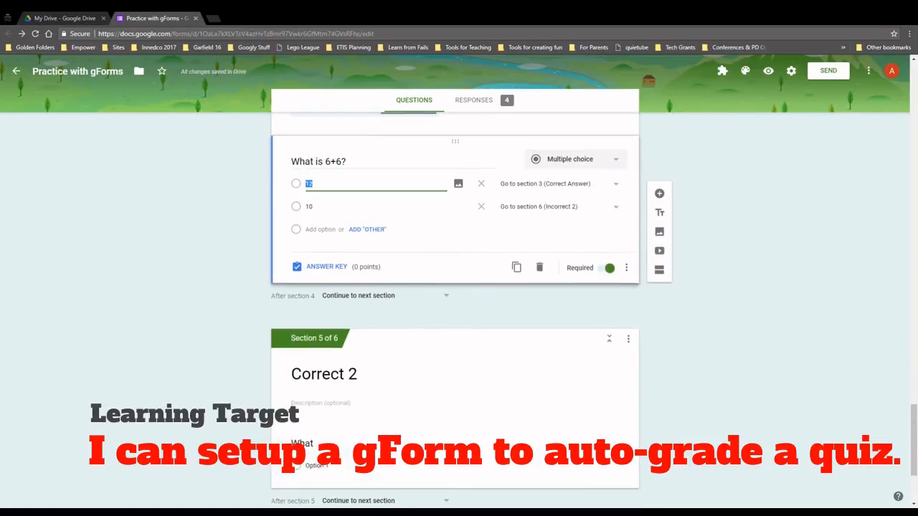
pyautogui.click(322, 276)
pyautogui.click(307, 229)
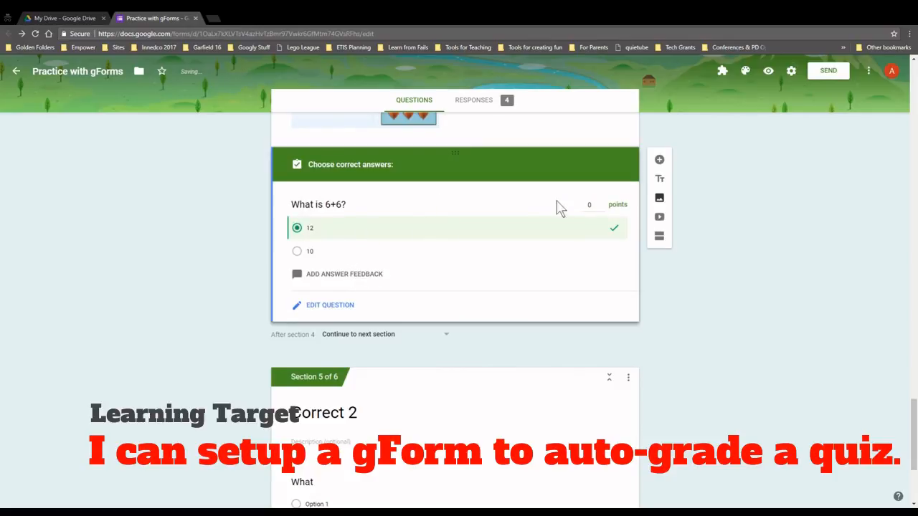
pyautogui.click(601, 204)
pyautogui.scroll(-3, 461, 249)
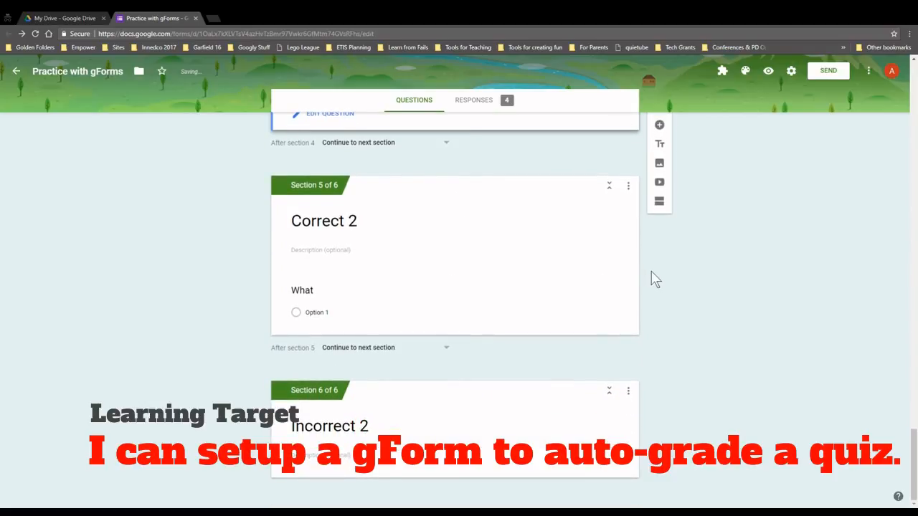
pyautogui.scroll(7, 651, 277)
pyautogui.scroll(1, 803, 312)
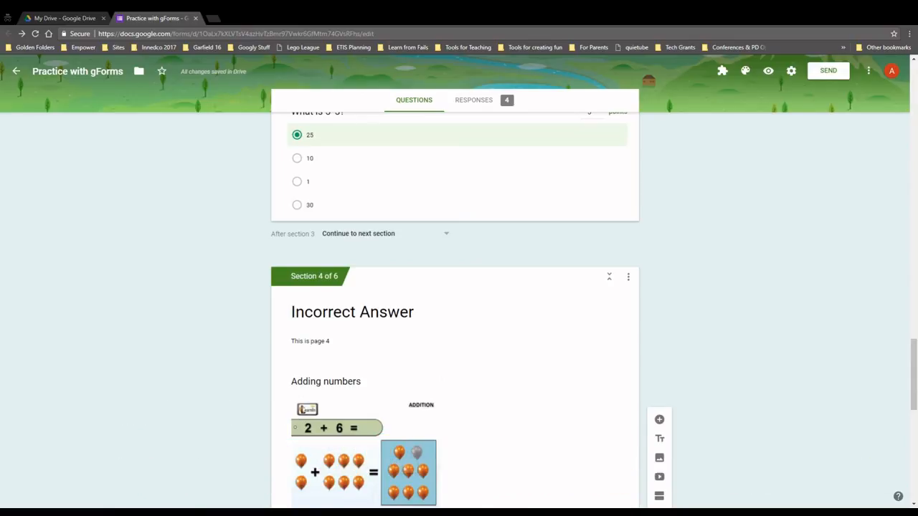
pyautogui.scroll(15, 729, 224)
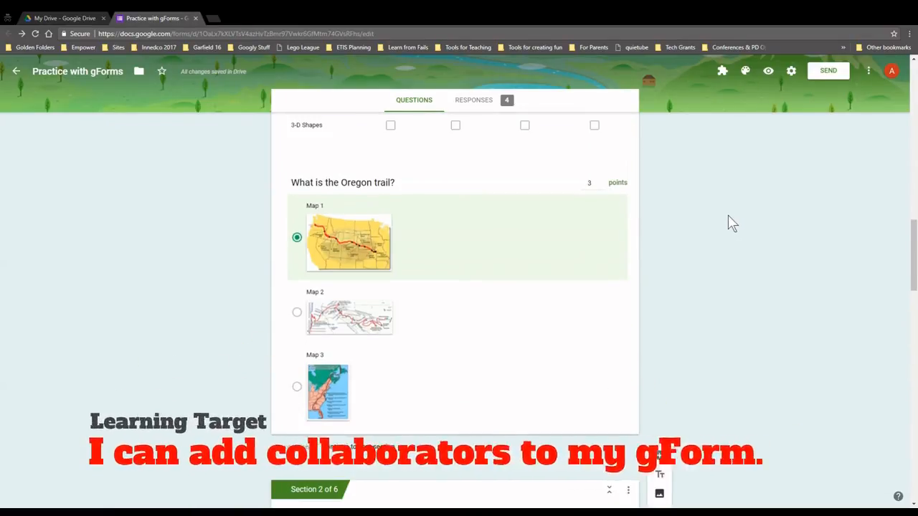
# Open the Add collaborators sharing settings from the form's More menu
pyautogui.scroll(10, 730, 223)
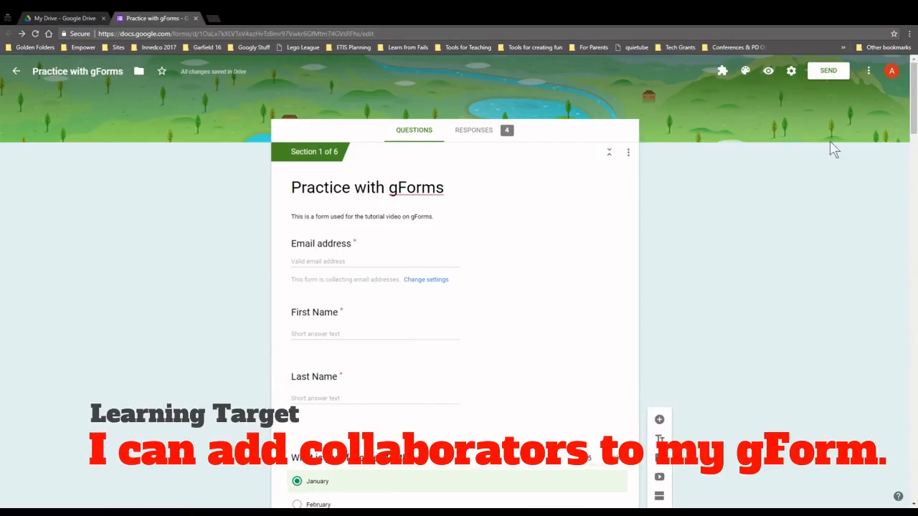
pyautogui.click(868, 73)
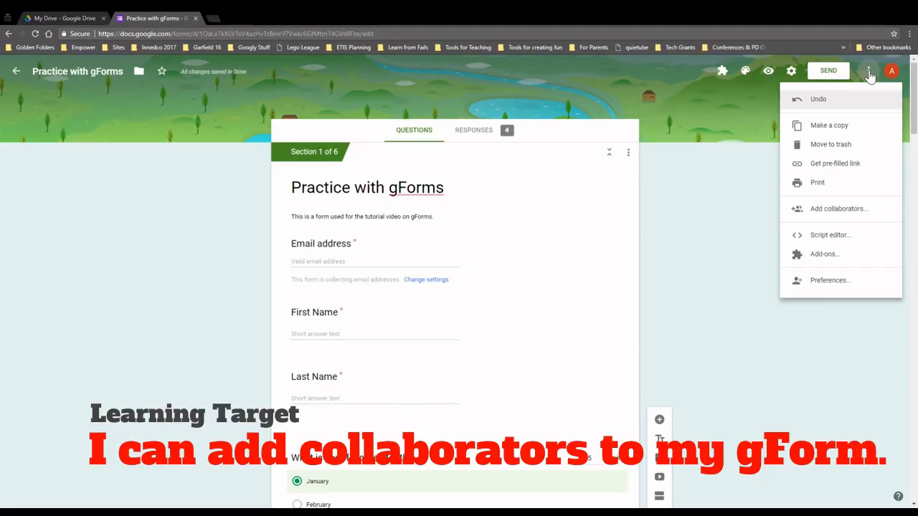
pyautogui.click(825, 210)
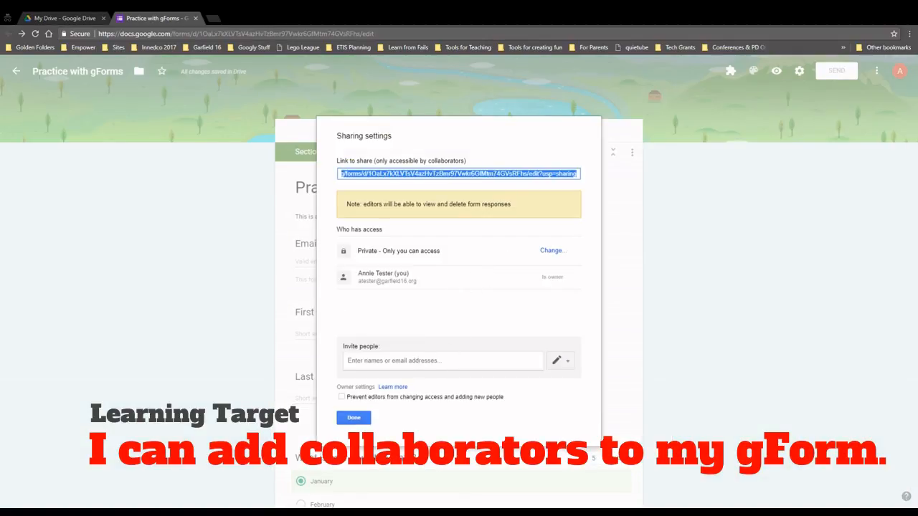
# Invite the colleague from contact suggestions with Can edit permission, send, and close sharing
pyautogui.click(439, 361)
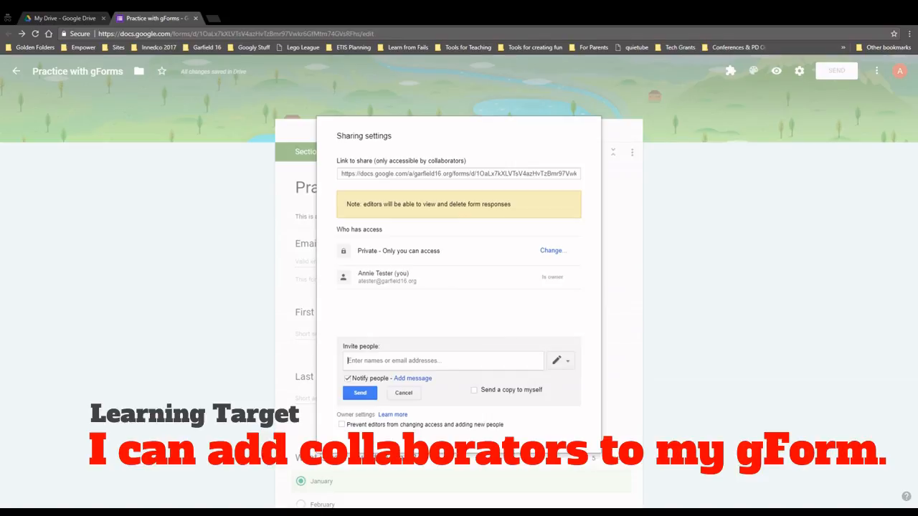
pyautogui.write('carp')
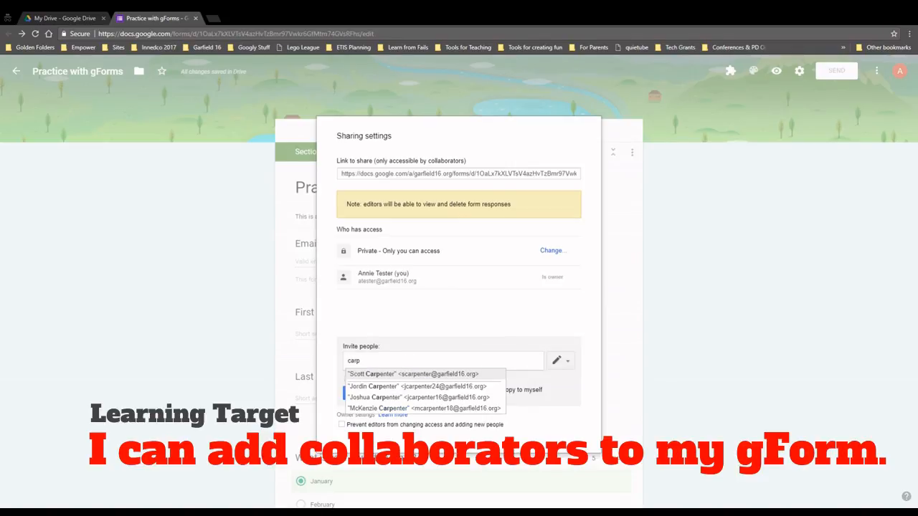
pyautogui.click(396, 373)
pyautogui.click(558, 361)
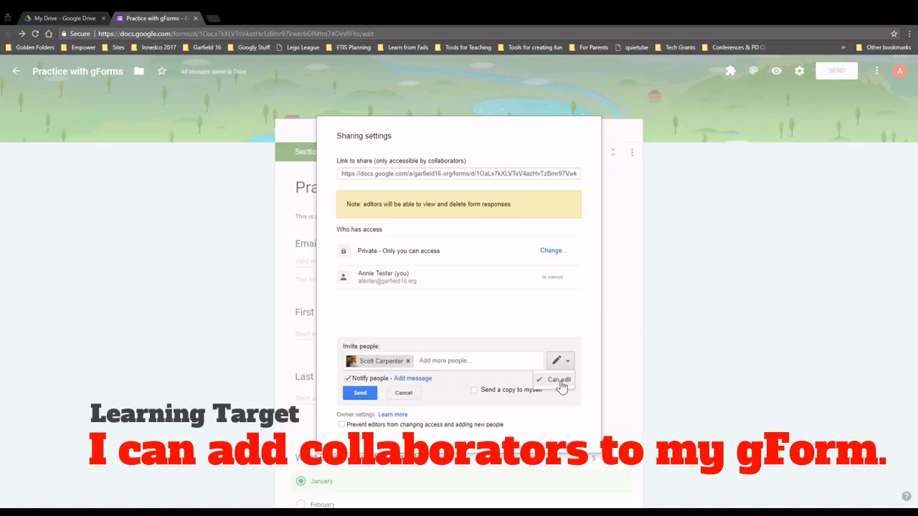
pyautogui.click(581, 330)
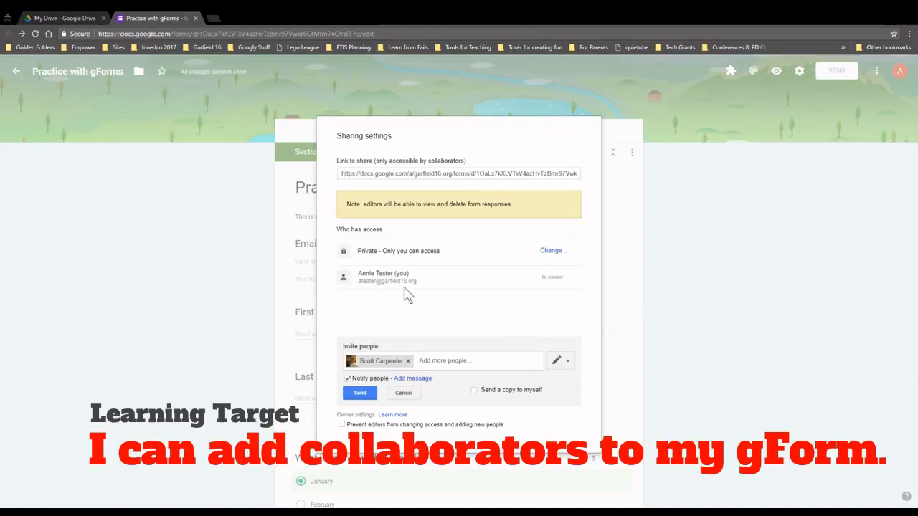
pyautogui.click(359, 395)
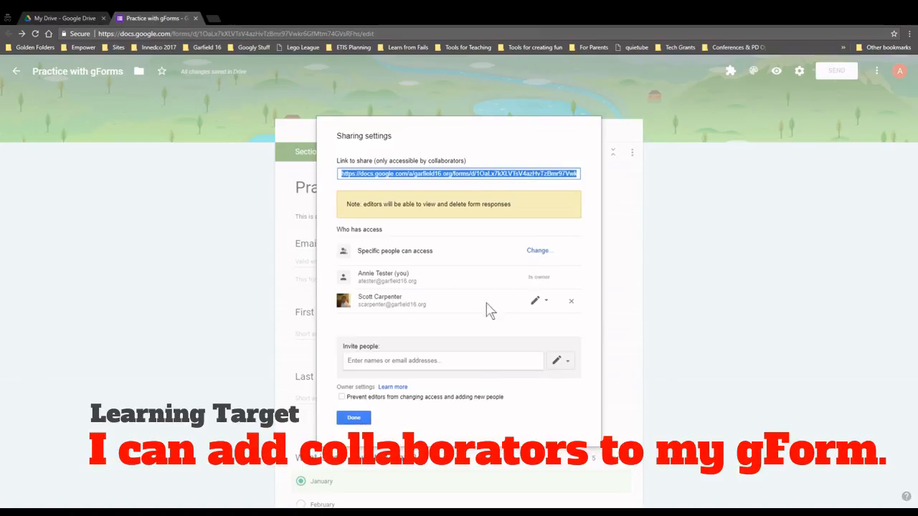
pyautogui.click(362, 419)
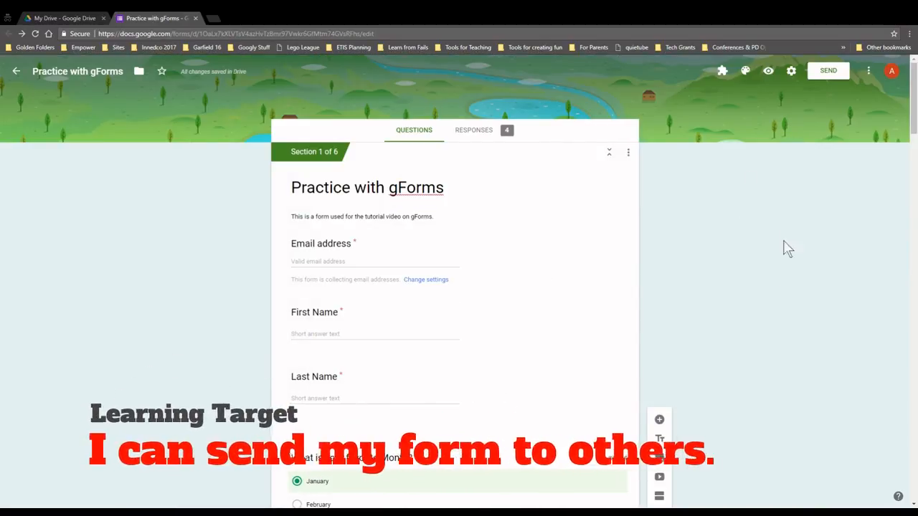
# In the Send form dialog, pick a contact as email recipient, then clear the To field
pyautogui.click(830, 73)
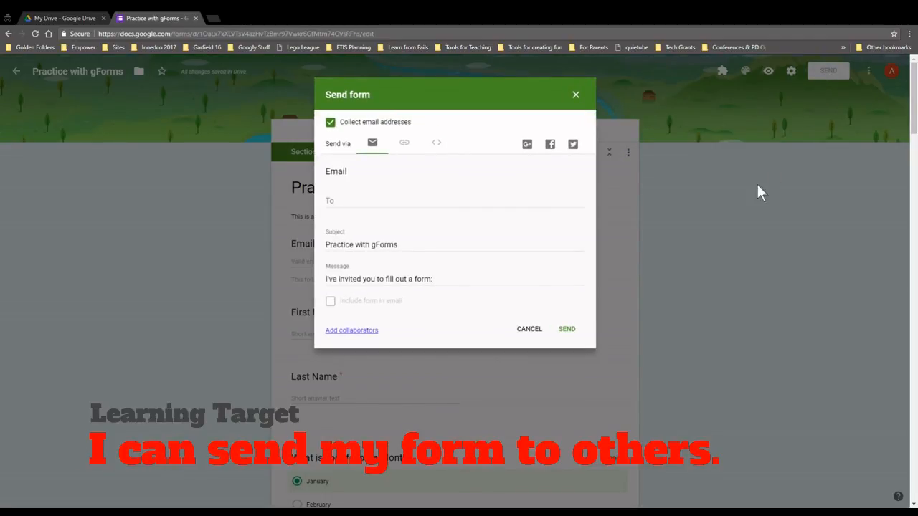
pyautogui.click(379, 203)
pyautogui.write('hum')
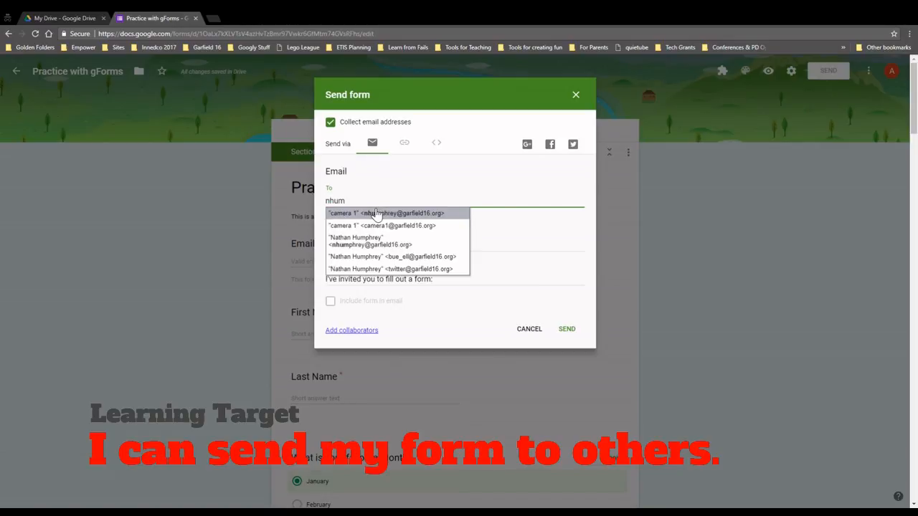
pyautogui.click(378, 215)
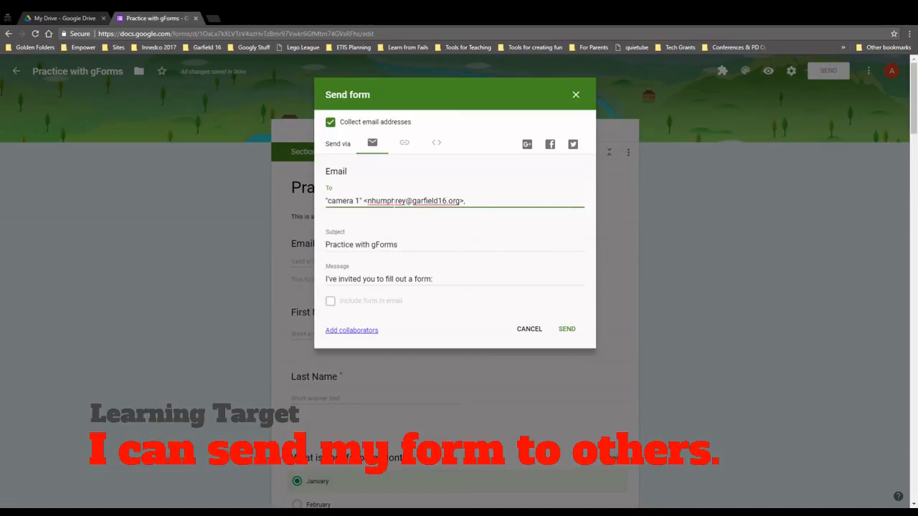
pyautogui.tripleClick(395, 203)
pyautogui.press('BackSpace')
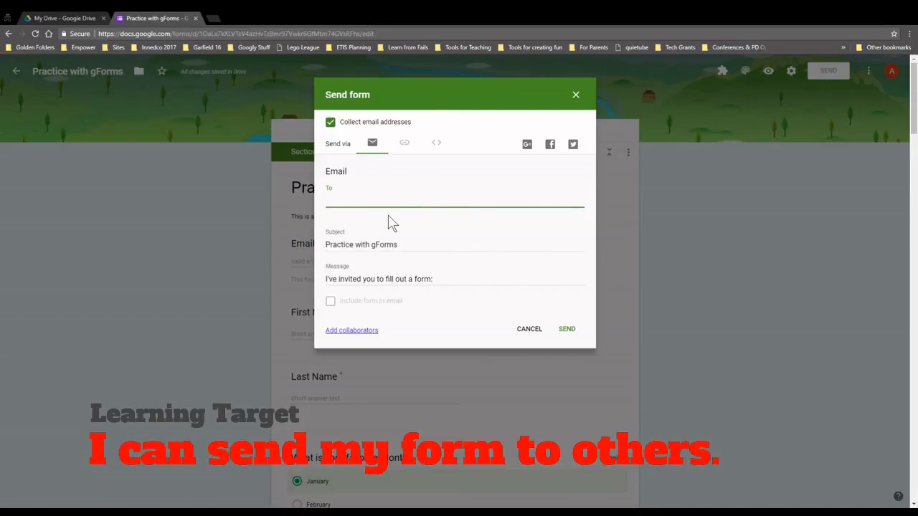
# Review the Link, Embed and Email sharing options, then close the Send form dialog
pyautogui.click(404, 145)
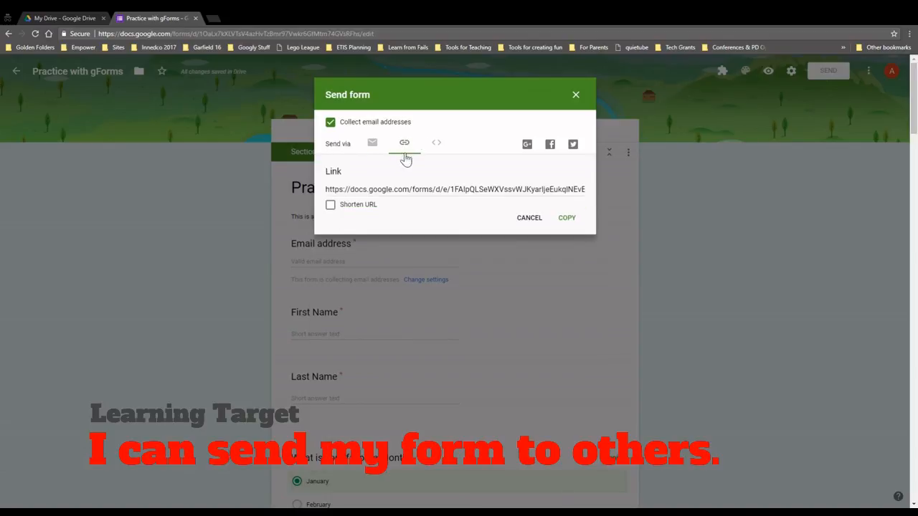
pyautogui.click(404, 193)
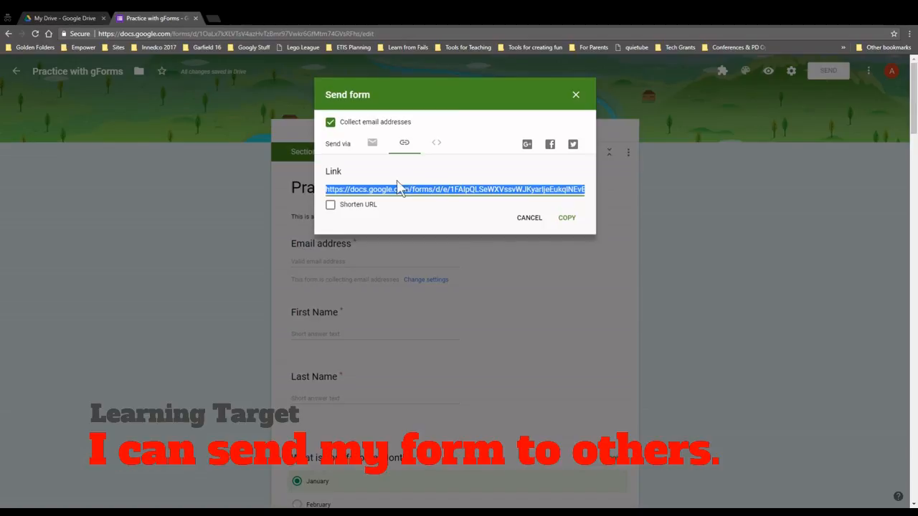
pyautogui.click(437, 147)
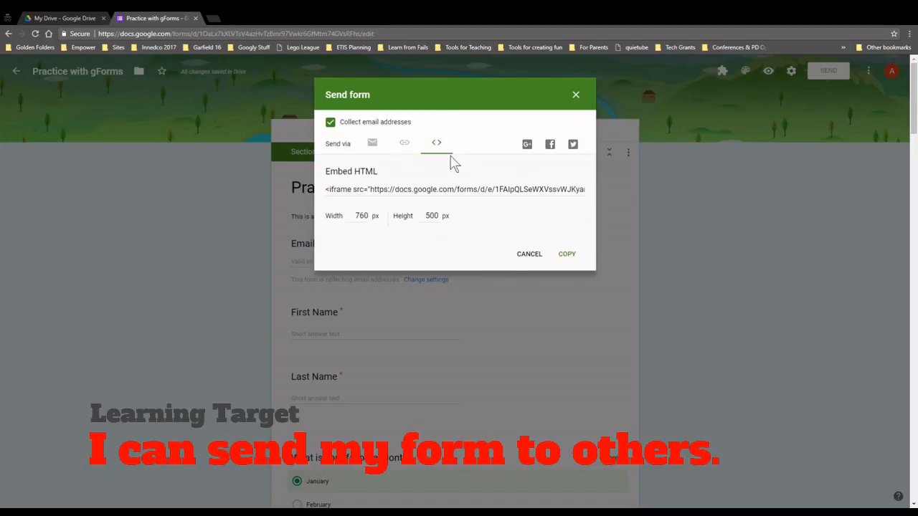
pyautogui.click(411, 146)
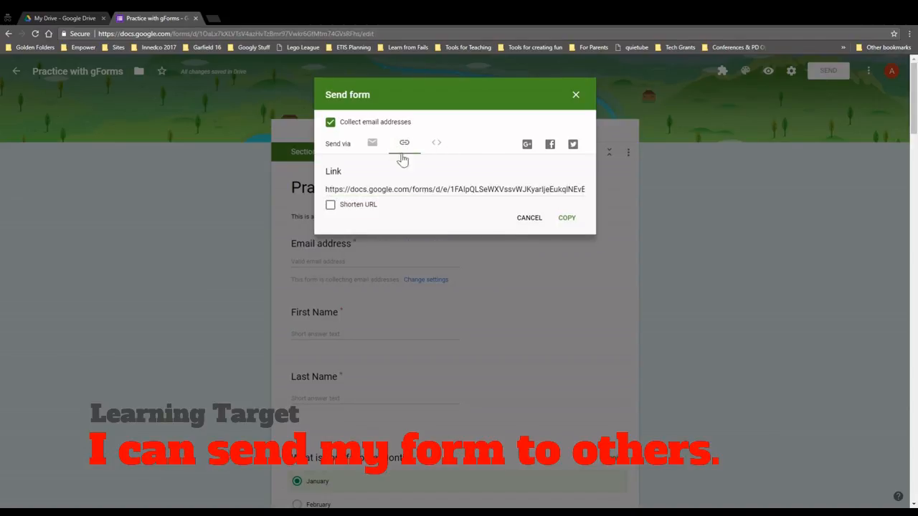
pyautogui.click(372, 145)
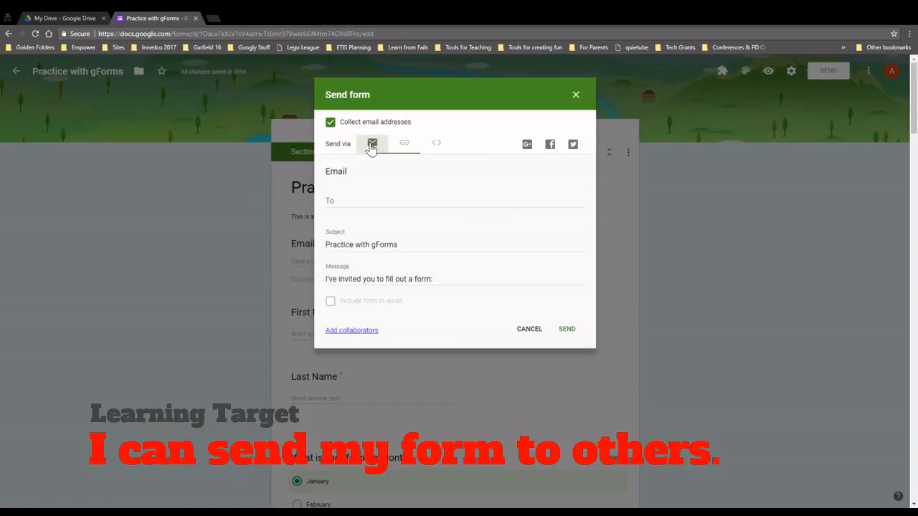
pyautogui.click(405, 149)
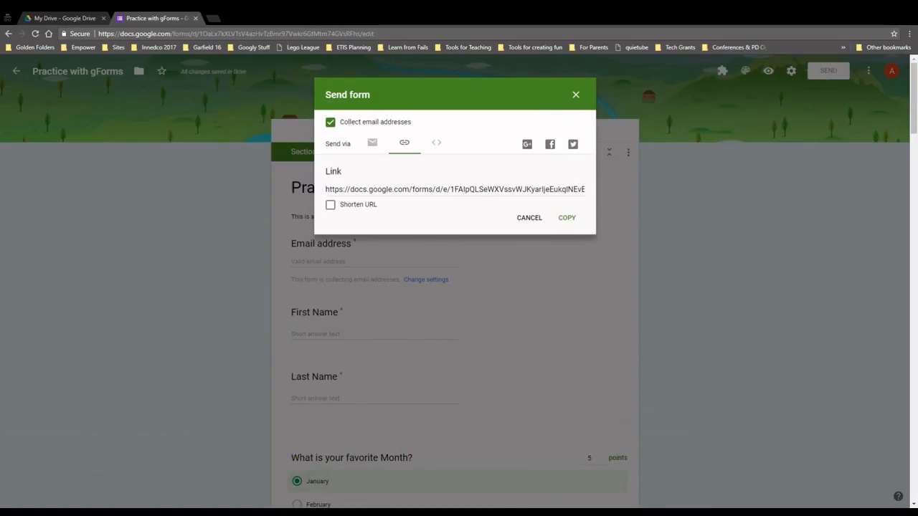
pyautogui.click(576, 94)
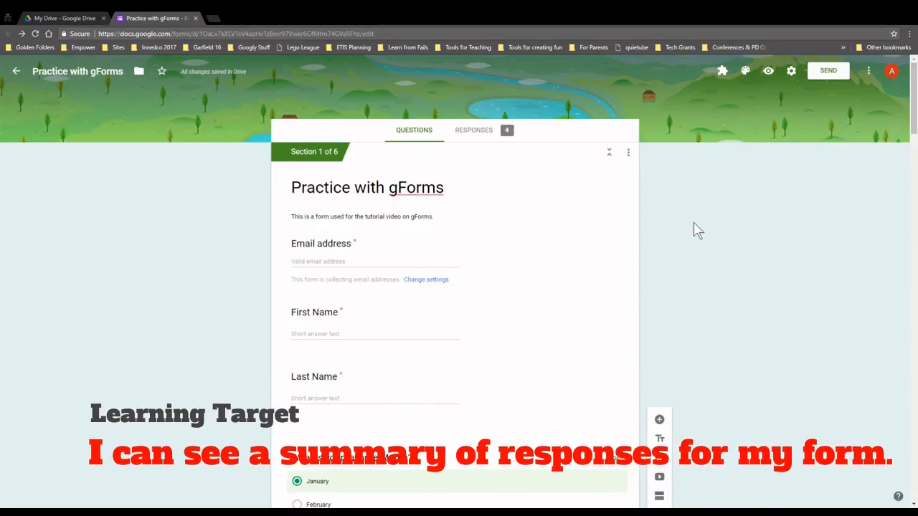
# Preview the quiz and fill in the respondent's email from a saved suggestion
pyautogui.click(767, 71)
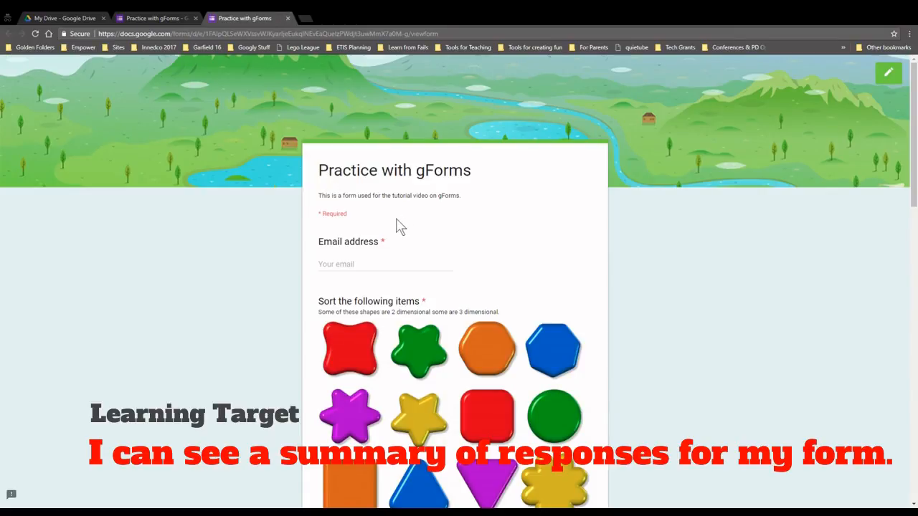
pyautogui.scroll(-1, 399, 226)
pyautogui.click(381, 174)
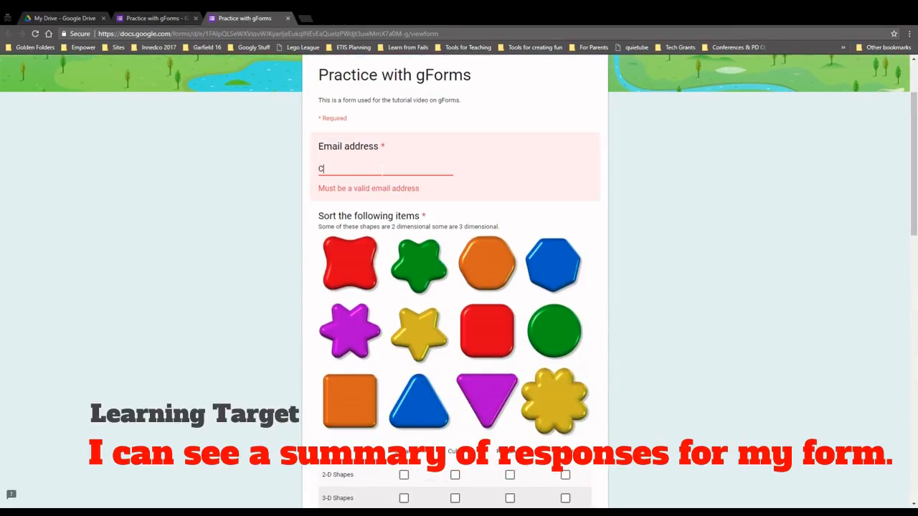
pyautogui.click(369, 185)
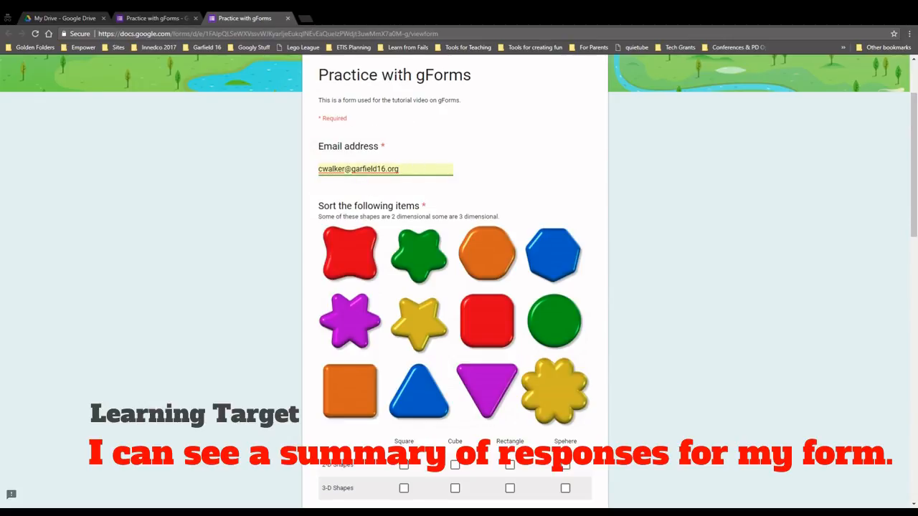
# Mark Square as 2-D and Rectangle as 3-D, and choose July as favourite month
pyautogui.scroll(-1, 391, 266)
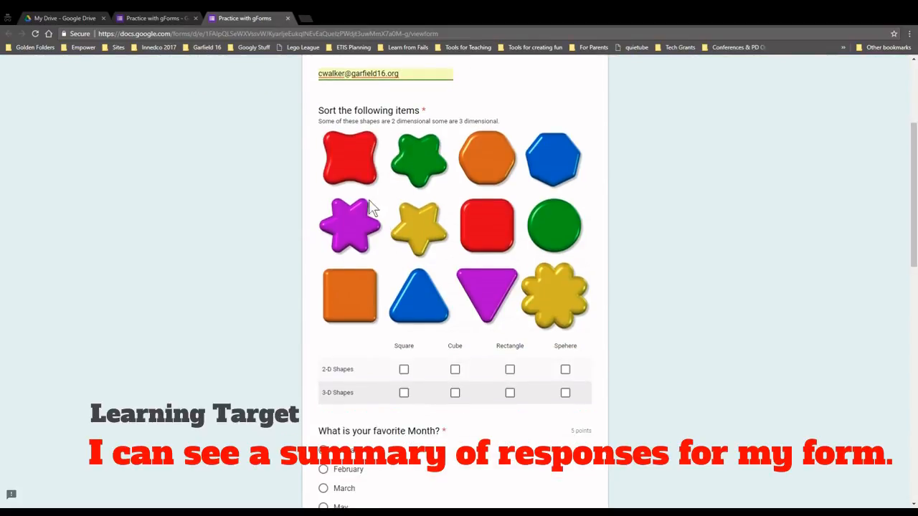
pyautogui.scroll(-1, 373, 330)
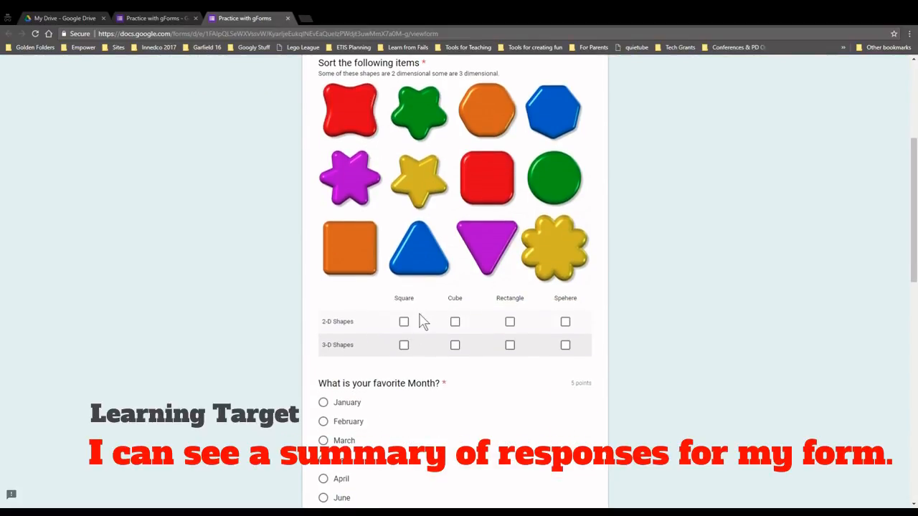
pyautogui.click(404, 322)
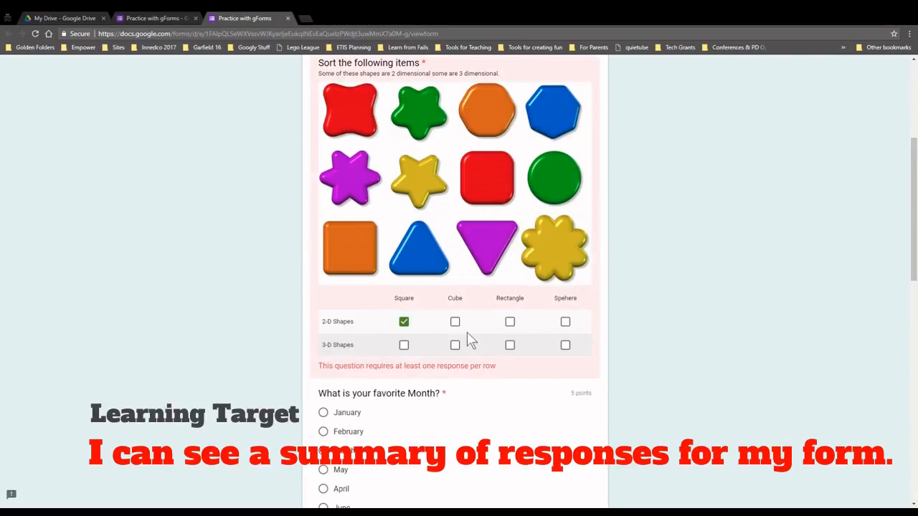
pyautogui.click(510, 345)
pyautogui.scroll(-3, 504, 353)
pyautogui.click(348, 394)
# Enter the respondent's last and first names, choose Map 2 for Oregon trail, and continue
pyautogui.scroll(-3, 361, 395)
pyautogui.click(361, 385)
pyautogui.press('Tab')
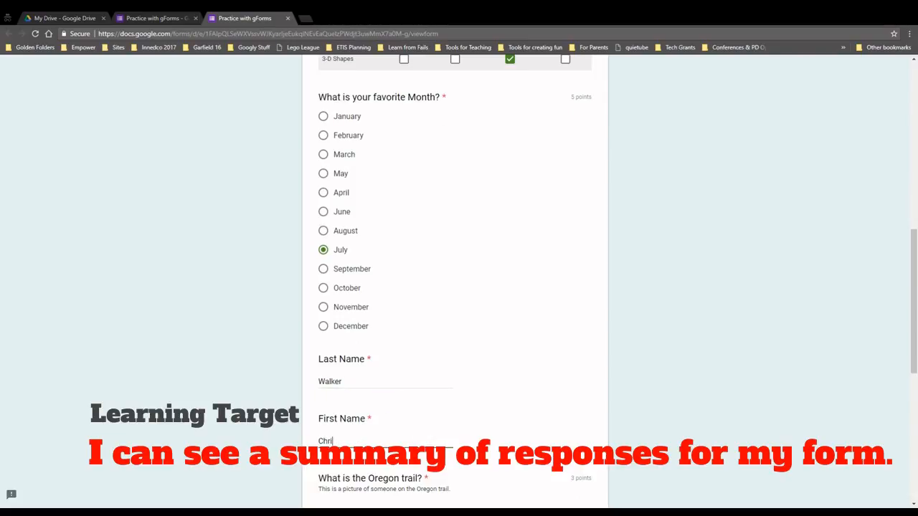
pyautogui.scroll(-5, 392, 287)
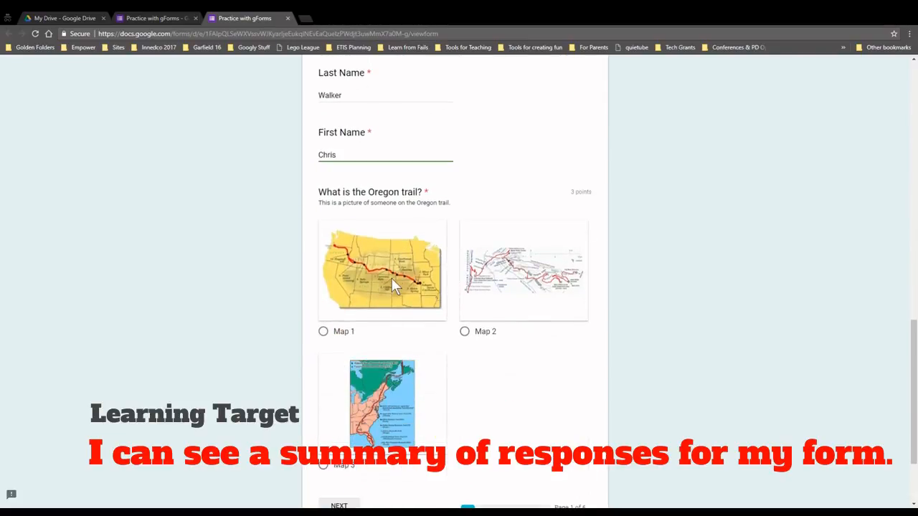
pyautogui.click(480, 298)
pyautogui.scroll(-2, 438, 381)
pyautogui.click(339, 396)
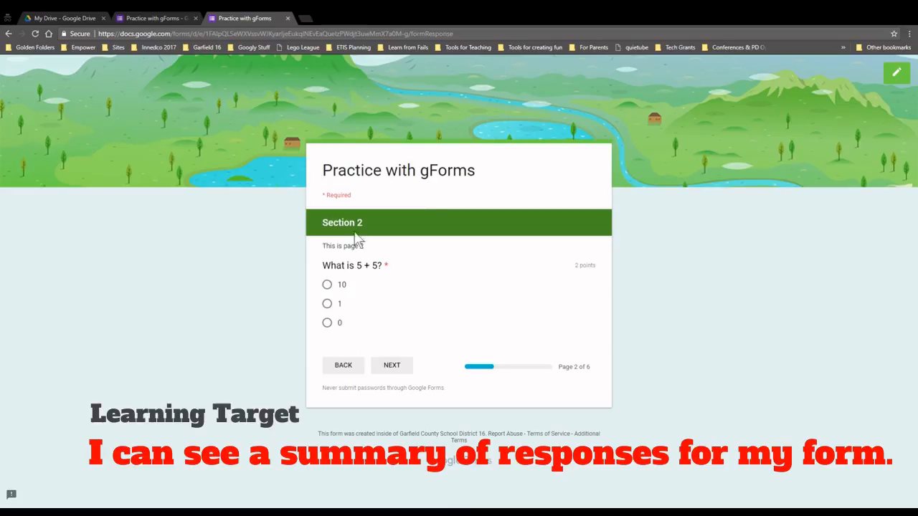
# Answer 10 for 5+5, 25 for 5*5, and 12 for 6+6
pyautogui.click(327, 285)
pyautogui.click(390, 367)
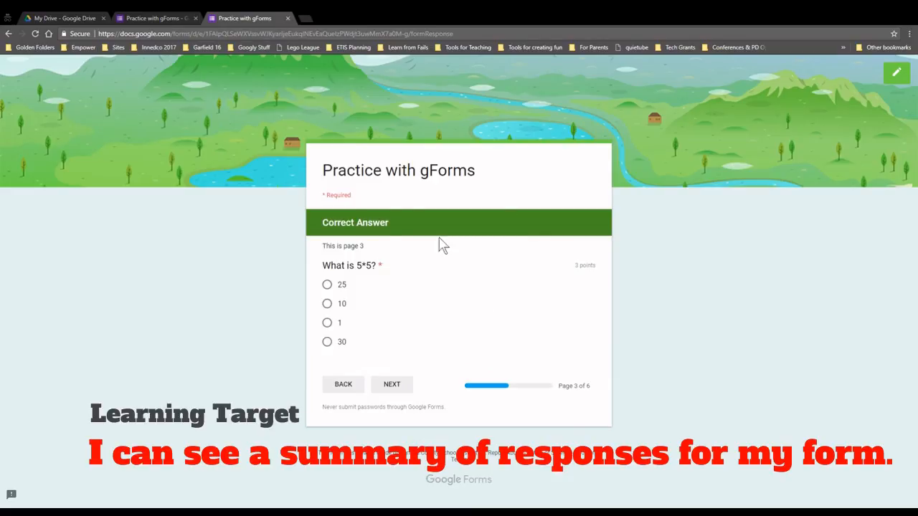
pyautogui.click(327, 284)
pyautogui.click(394, 385)
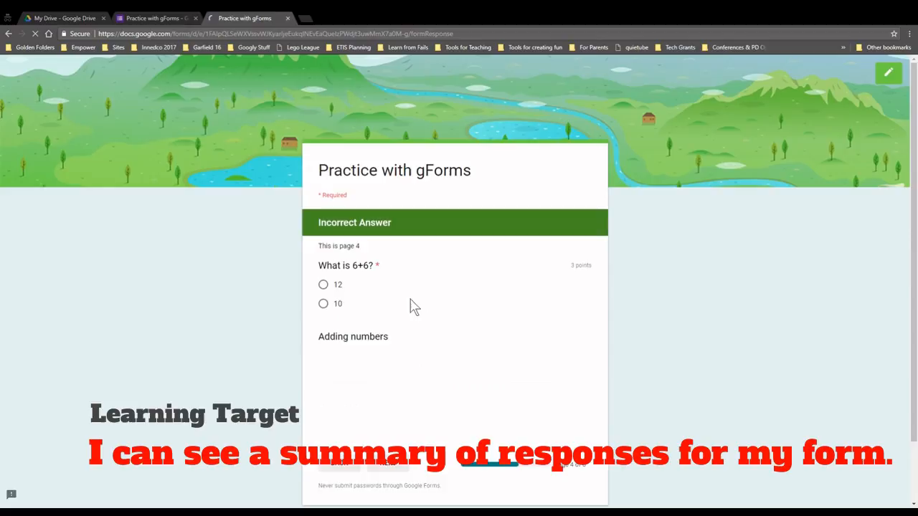
pyautogui.click(323, 285)
pyautogui.scroll(-1, 373, 272)
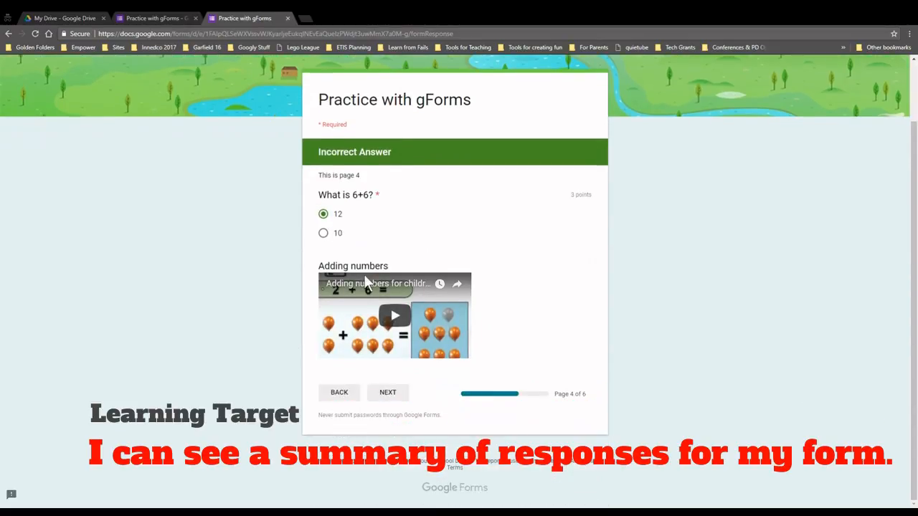
pyautogui.click(386, 394)
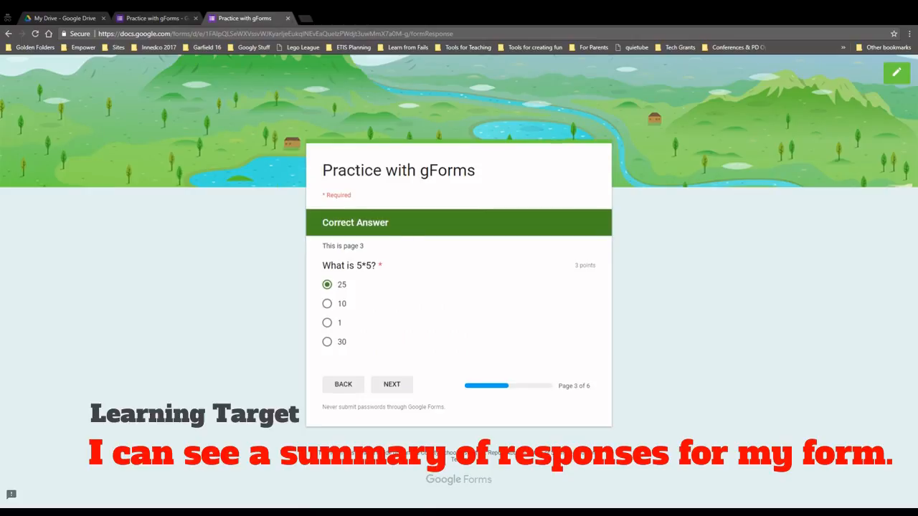
# Go back and change the answers for 5*5 and 6+6 to 10
pyautogui.click(402, 392)
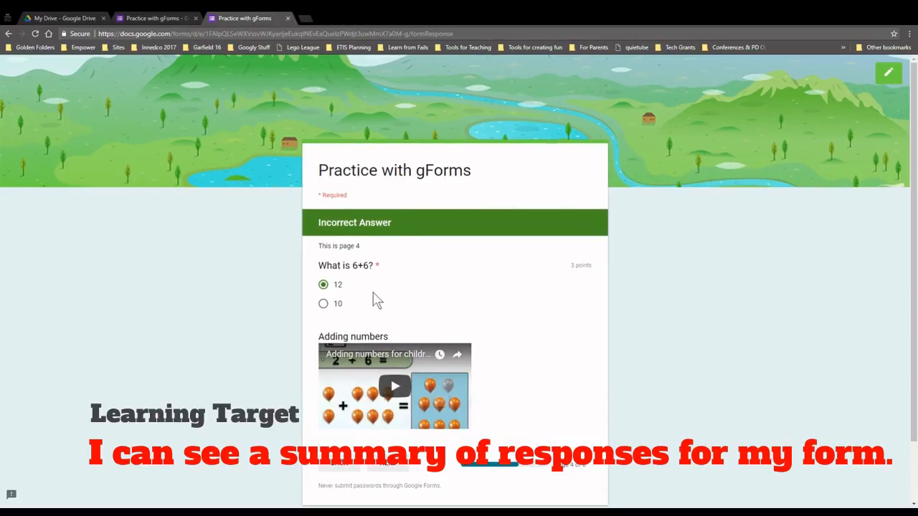
pyautogui.scroll(-1, 376, 299)
pyautogui.click(391, 398)
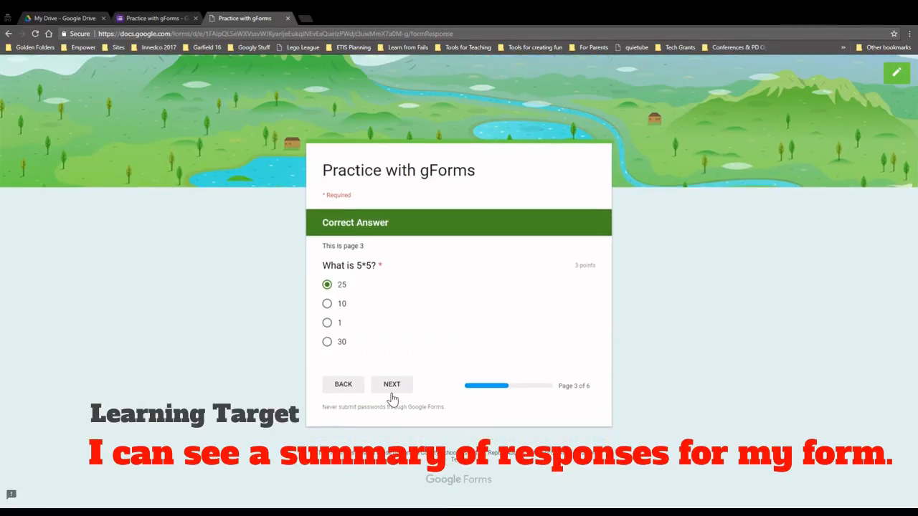
pyautogui.click(337, 307)
pyautogui.click(393, 386)
pyautogui.click(337, 306)
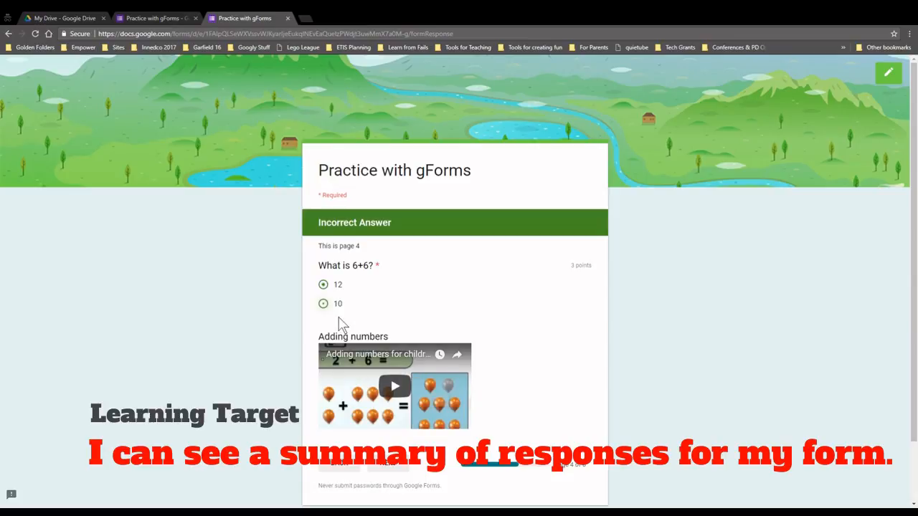
# Submit the test response and close the preview tab
pyautogui.click(402, 466)
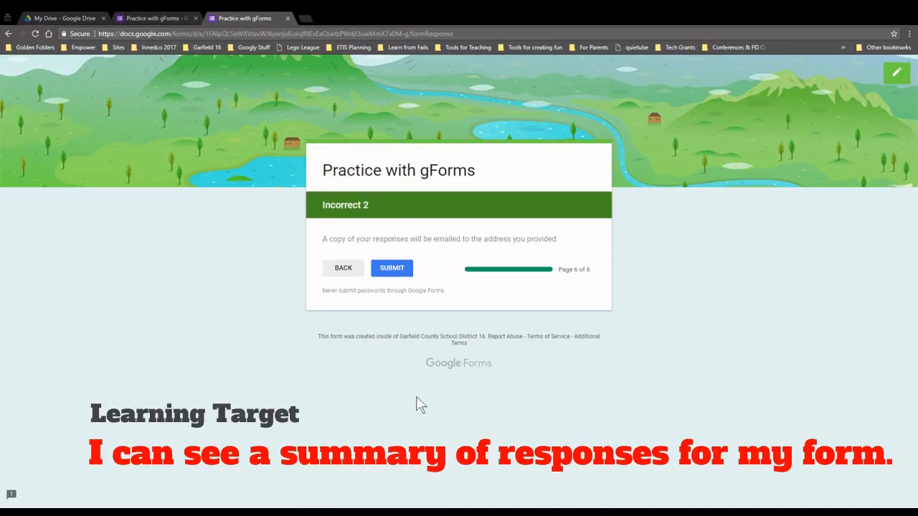
pyautogui.click(398, 277)
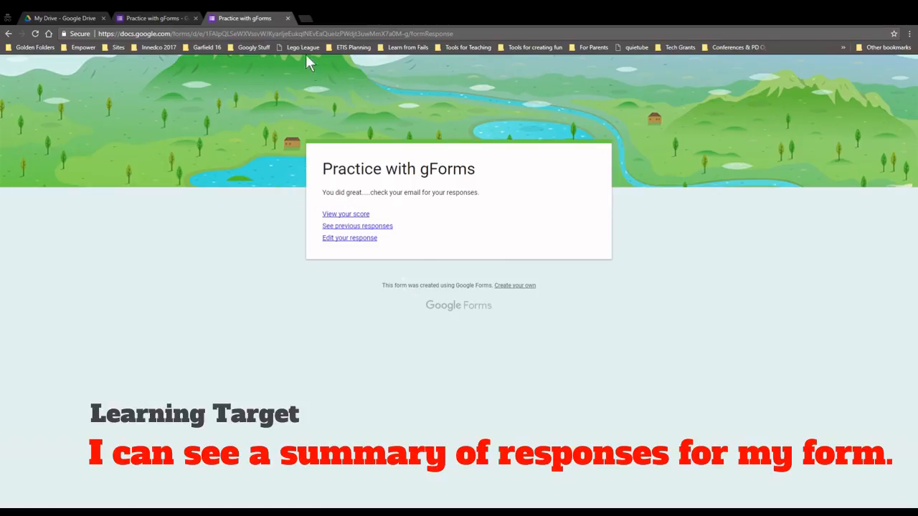
pyautogui.click(287, 18)
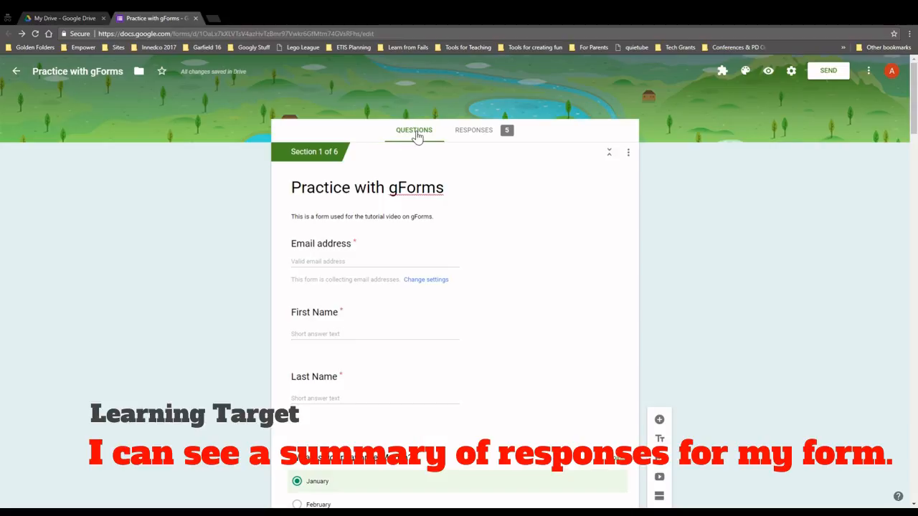
pyautogui.click(475, 134)
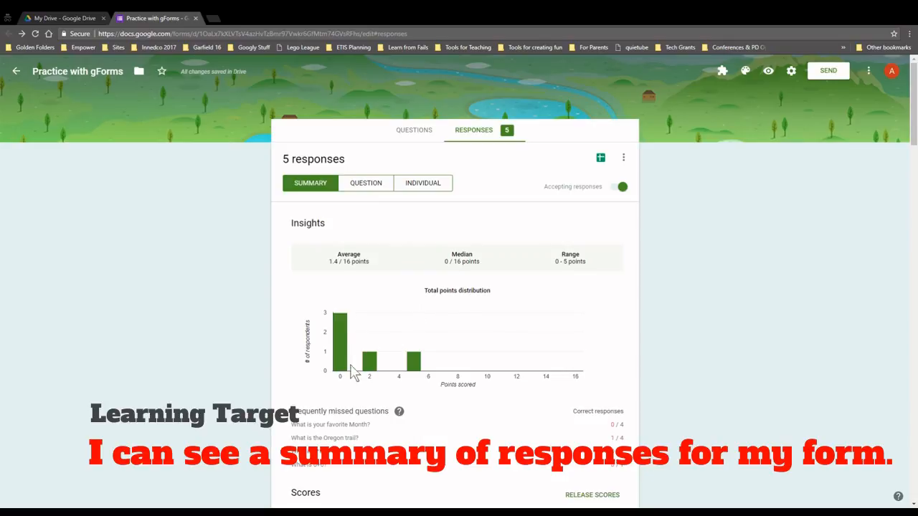
pyautogui.moveTo(422, 370)
pyautogui.scroll(-1, 323, 363)
pyautogui.moveTo(301, 364); pyautogui.dragTo(400, 375)
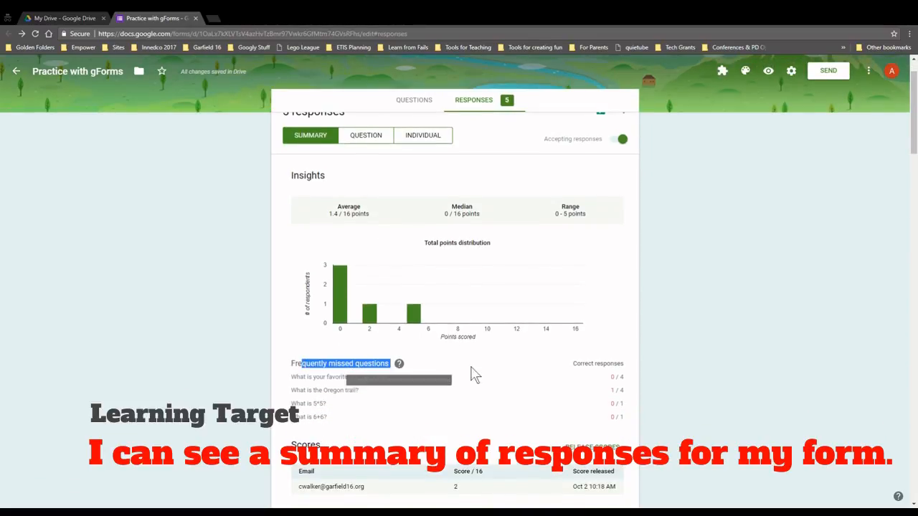
pyautogui.scroll(-2, 457, 365)
pyautogui.scroll(-4, 399, 363)
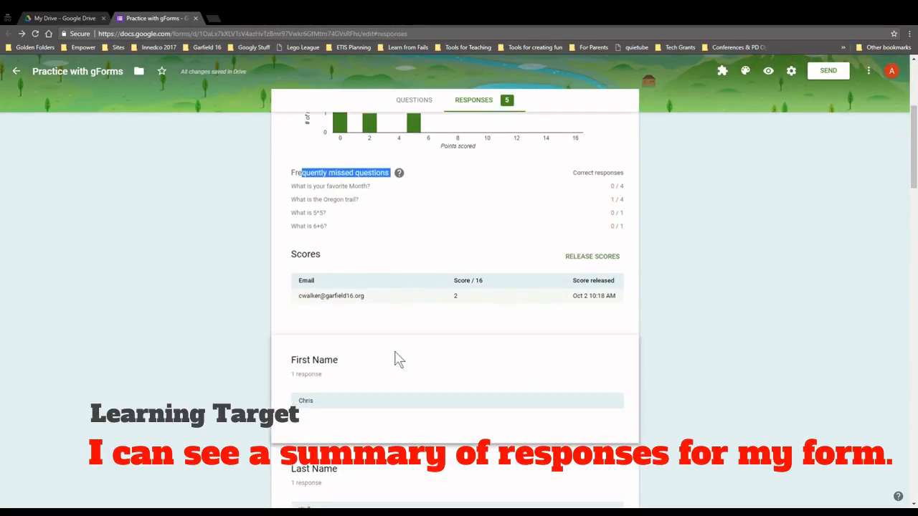
pyautogui.moveTo(296, 264); pyautogui.dragTo(371, 295)
pyautogui.scroll(-2, 356, 317)
pyautogui.click(307, 278)
pyautogui.scroll(-3, 342, 280)
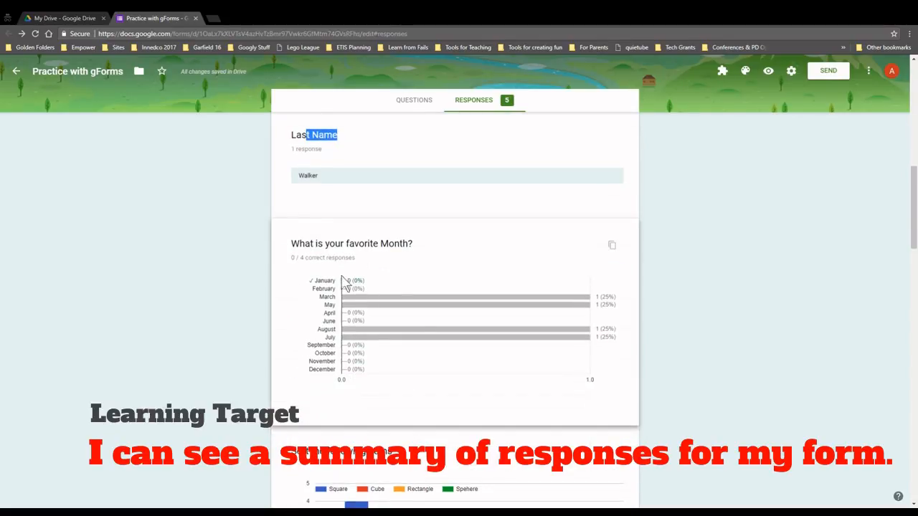
pyautogui.moveTo(373, 302)
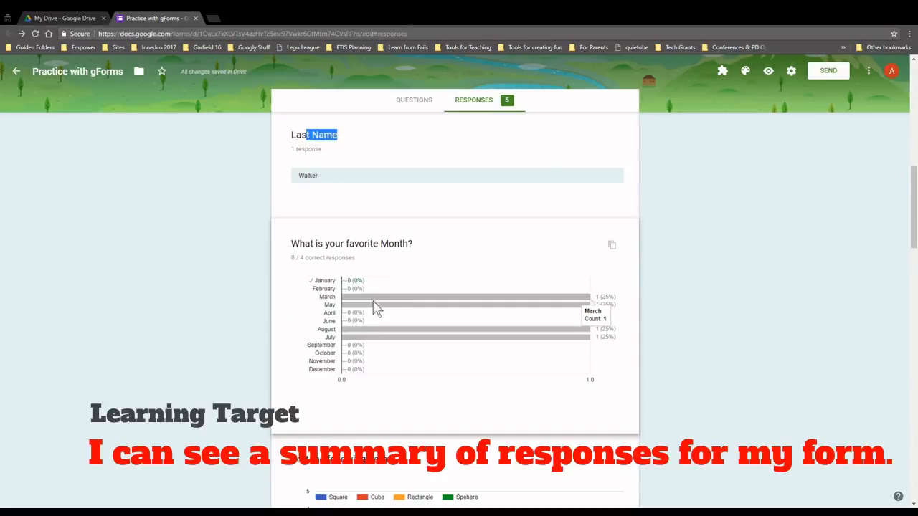
pyautogui.moveTo(378, 338)
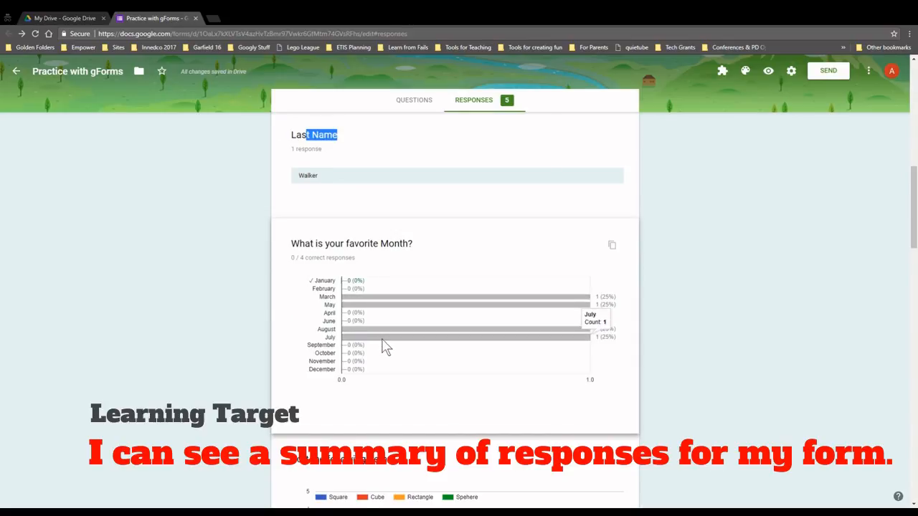
pyautogui.scroll(-3, 386, 346)
pyautogui.moveTo(353, 362)
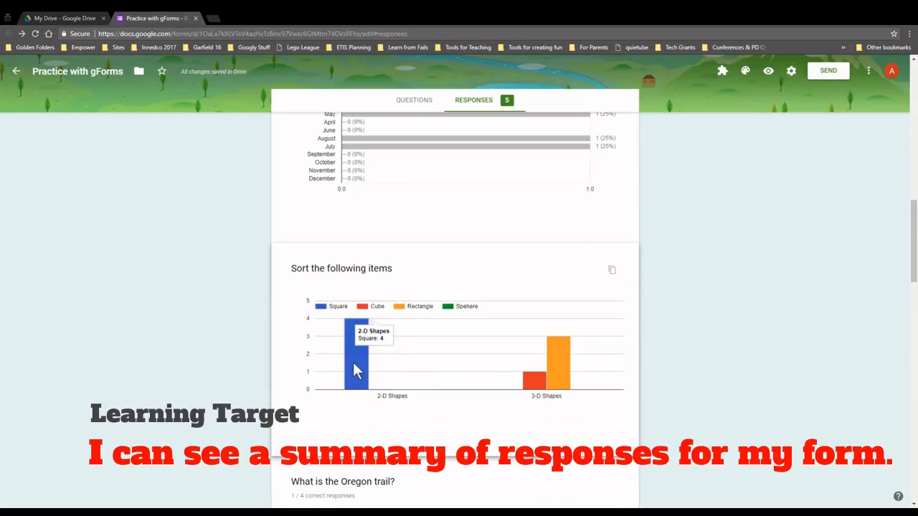
pyautogui.scroll(-4, 559, 370)
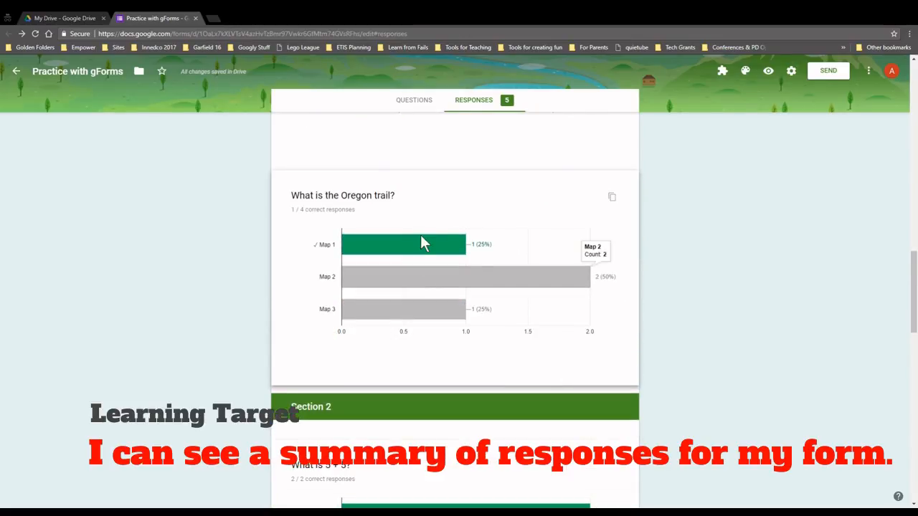
pyautogui.scroll(-1, 421, 313)
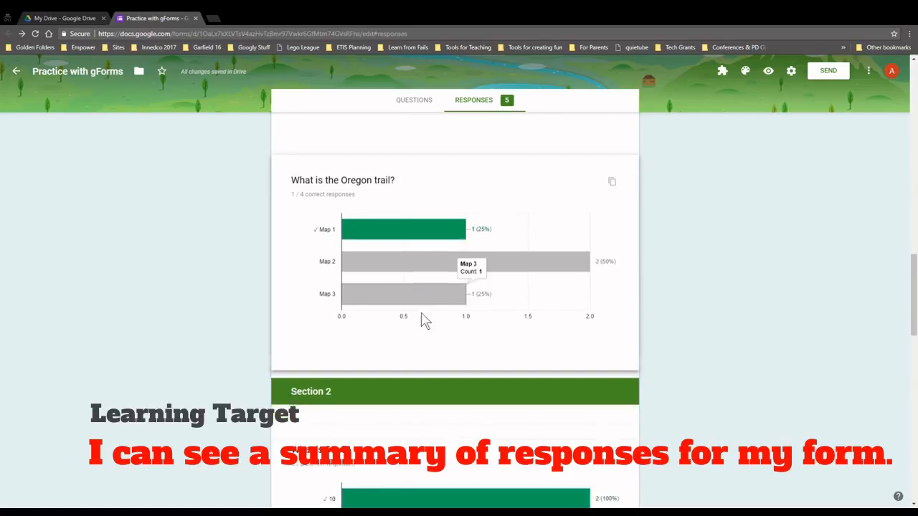
pyautogui.scroll(-3, 423, 316)
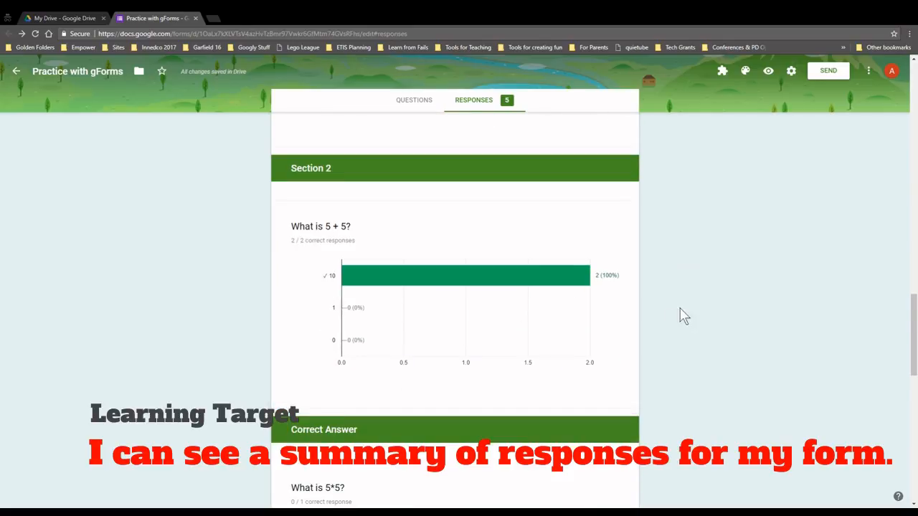
pyautogui.scroll(-4, 403, 324)
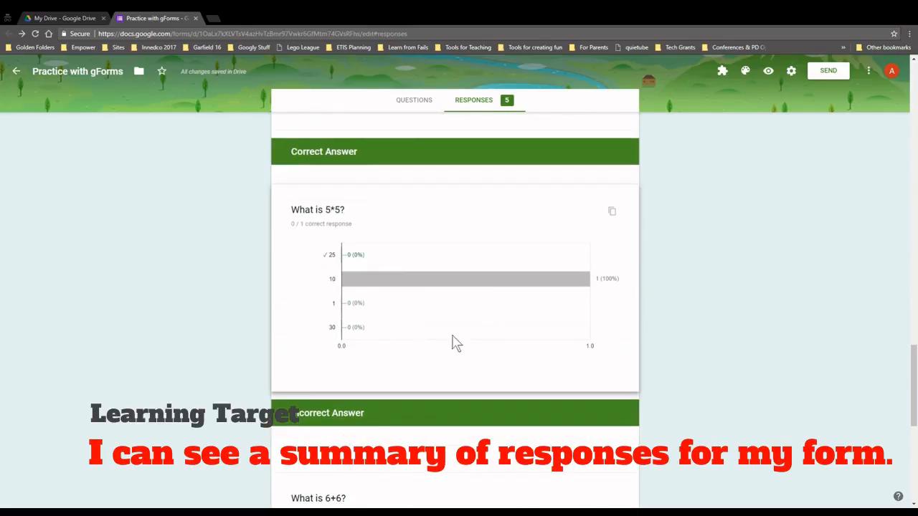
pyautogui.scroll(-4, 389, 308)
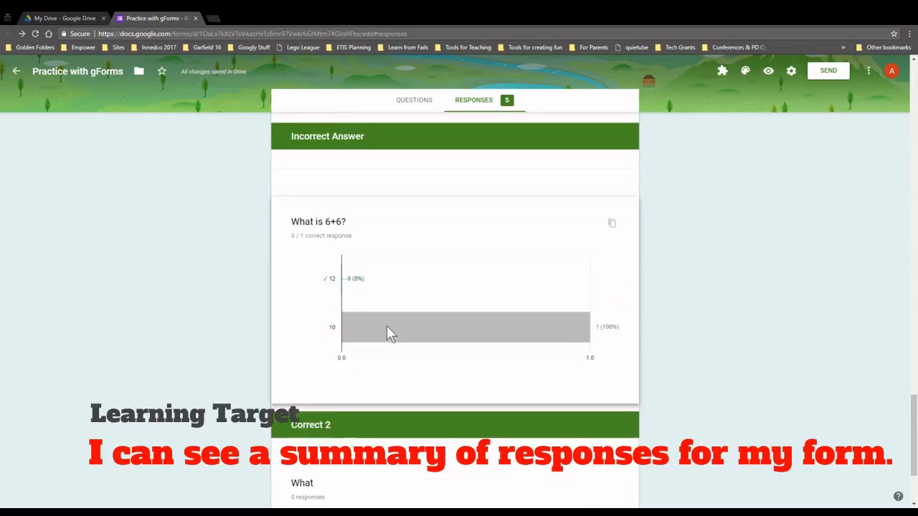
pyautogui.scroll(-2, 386, 332)
pyautogui.scroll(10, 377, 323)
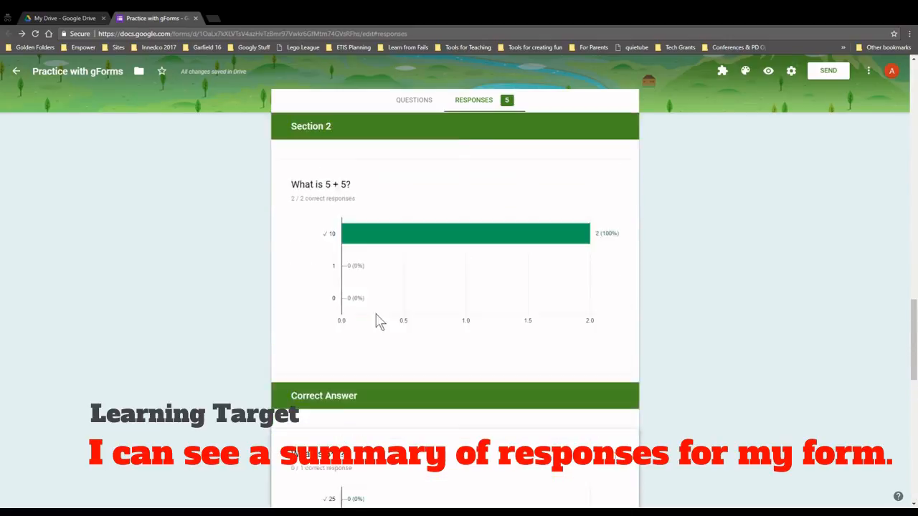
pyautogui.scroll(15, 378, 319)
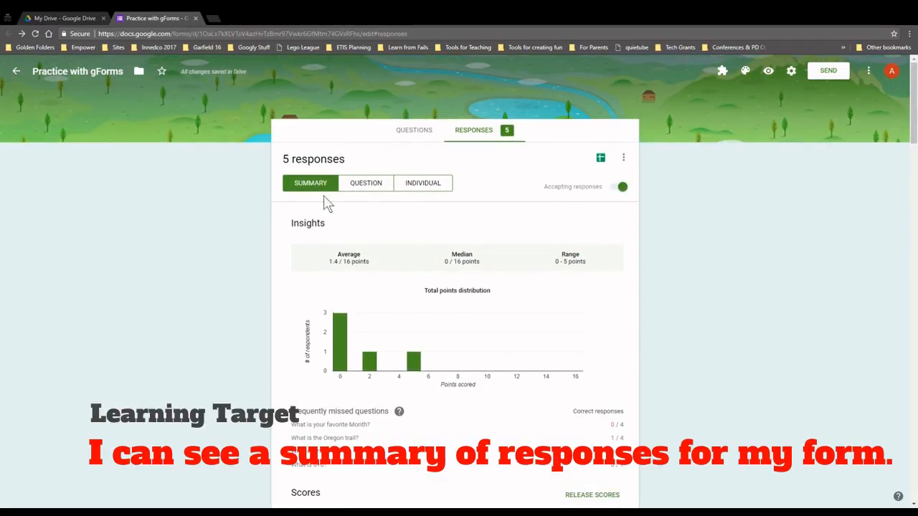
pyautogui.click(359, 183)
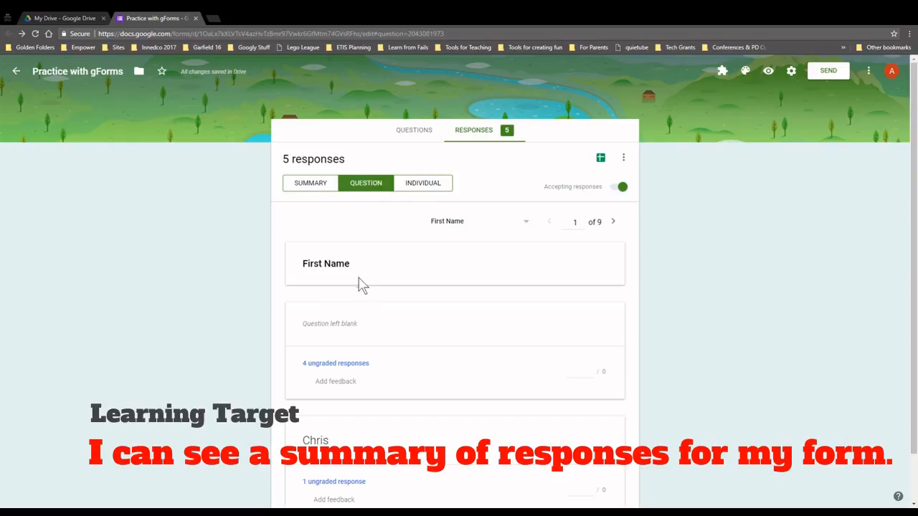
# Step through question view to question 5 of 9, 'What is the Oregon trail?', and review its answers
pyautogui.scroll(-1, 364, 287)
pyautogui.scroll(1, 365, 287)
pyautogui.click(614, 223)
pyautogui.click(614, 224)
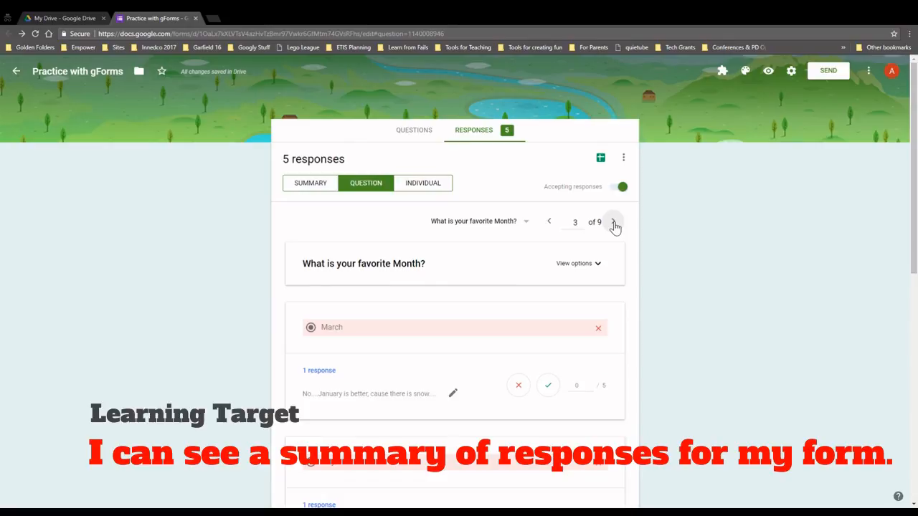
pyautogui.click(615, 226)
pyautogui.click(615, 223)
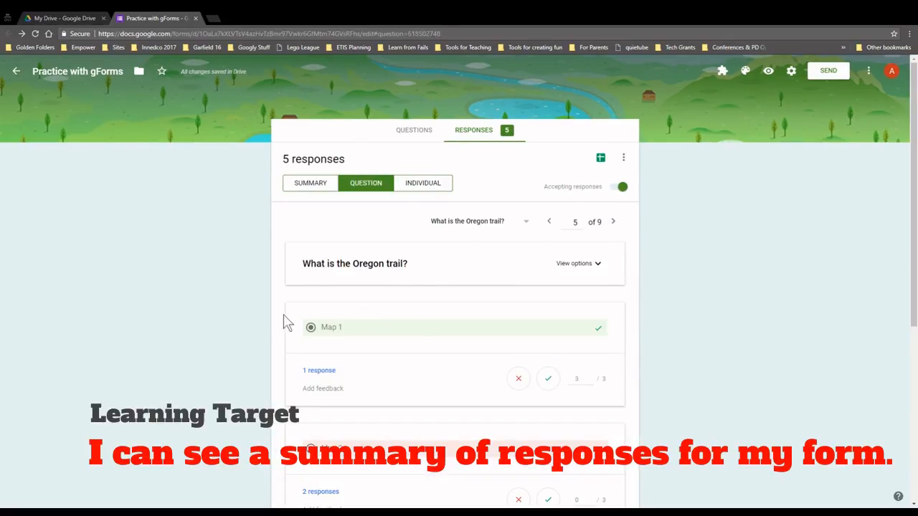
pyautogui.scroll(-2, 272, 324)
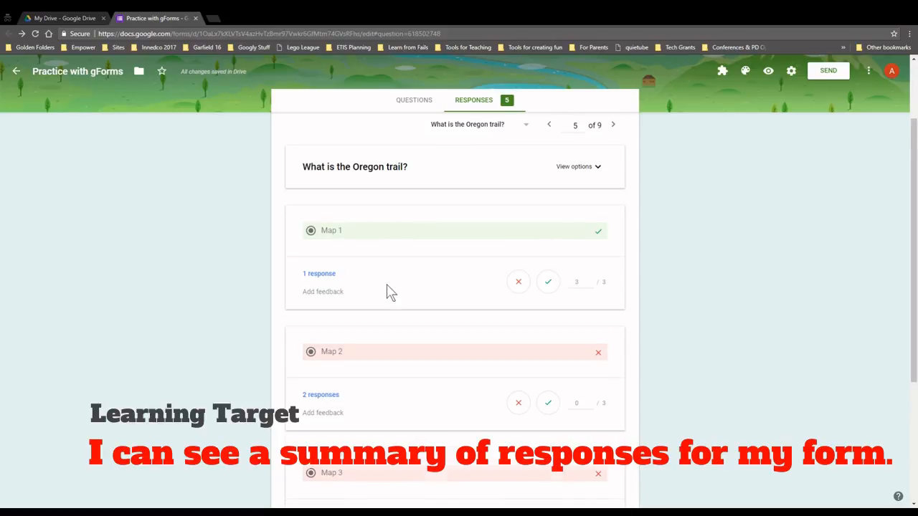
pyautogui.scroll(-1, 359, 315)
pyautogui.scroll(-1, 351, 307)
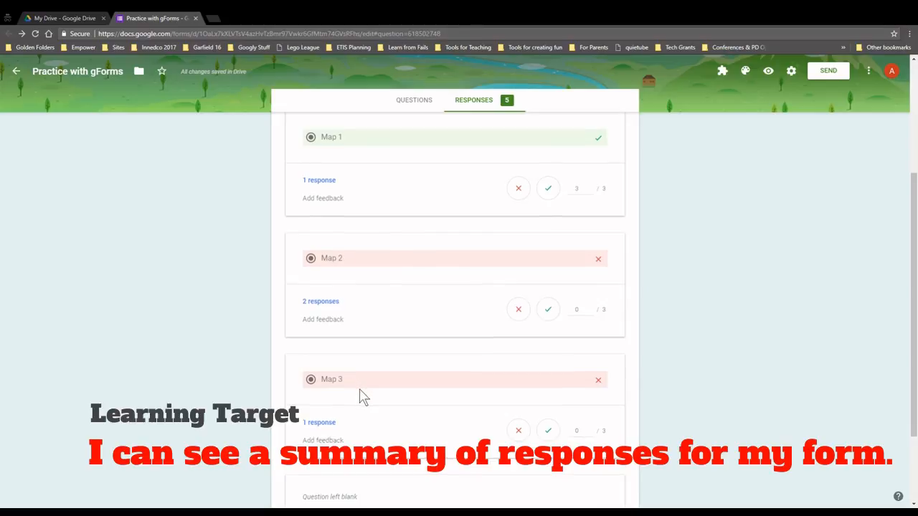
pyautogui.scroll(4, 361, 395)
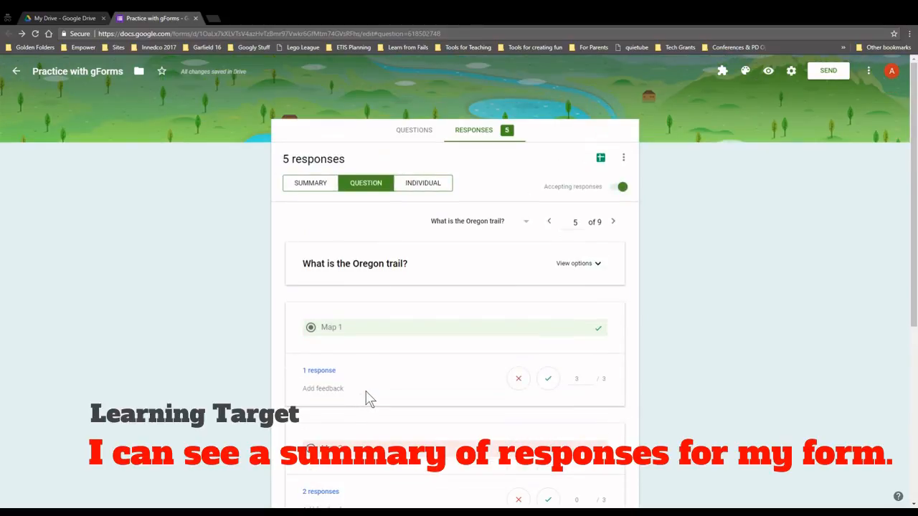
# Create a new response spreadsheet for the form and open it
pyautogui.click(600, 159)
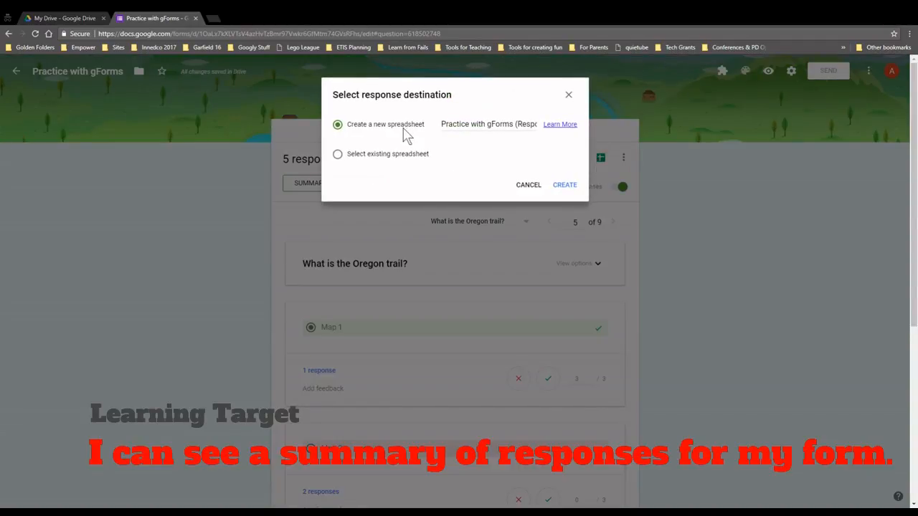
pyautogui.click(564, 186)
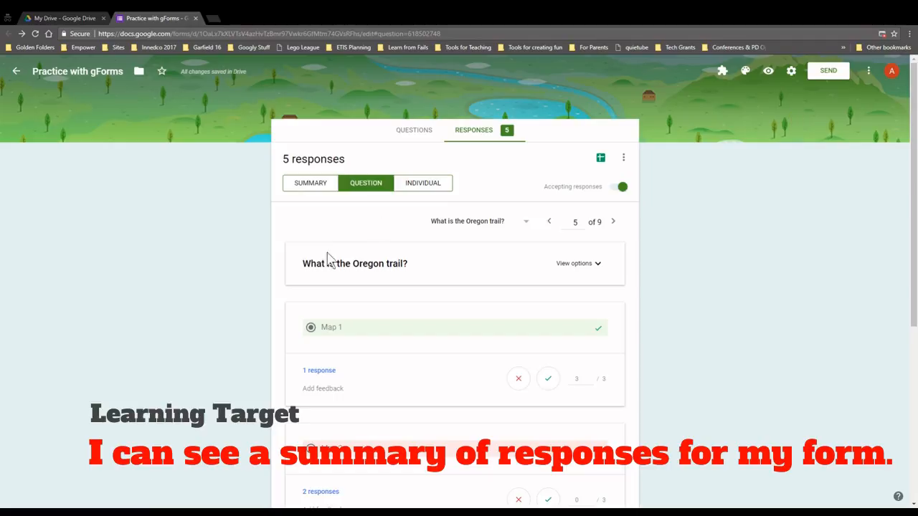
pyautogui.click(599, 160)
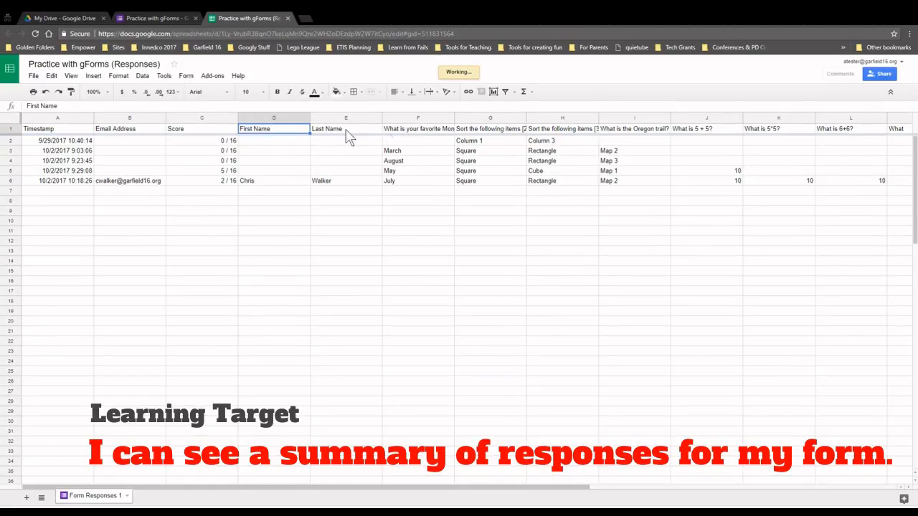
# Inspect the favourite Month column in the responses sheet, then return to the form's responses
pyautogui.click(413, 133)
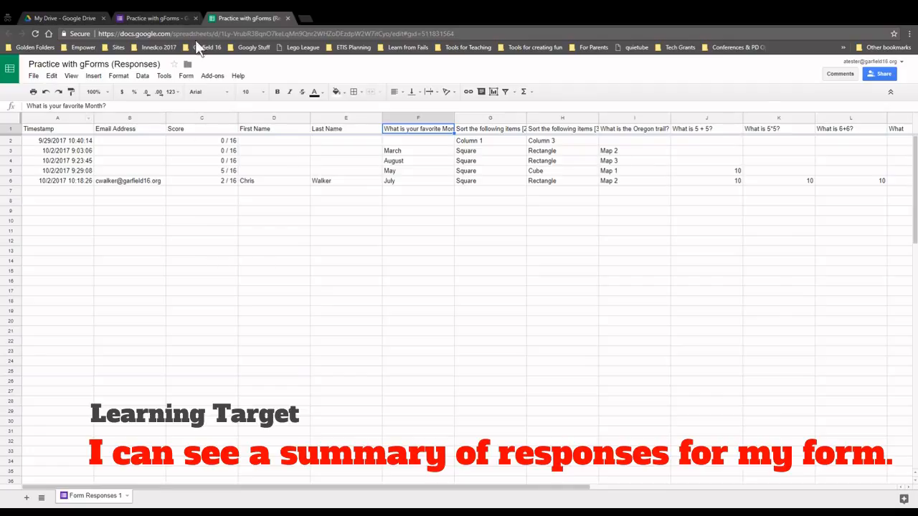
pyautogui.click(182, 11)
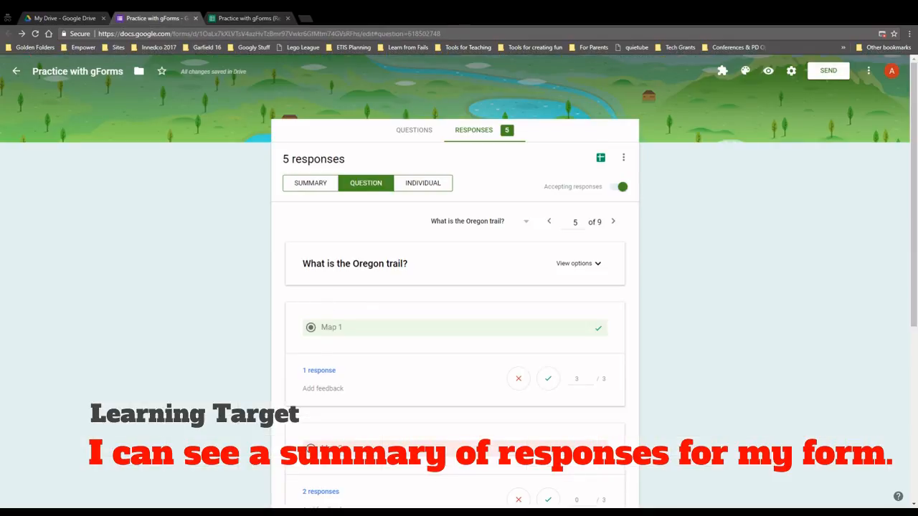
# Switch to the Summary view and scroll down to the Oregon trail chart
pyautogui.click(315, 186)
pyautogui.scroll(-5, 369, 307)
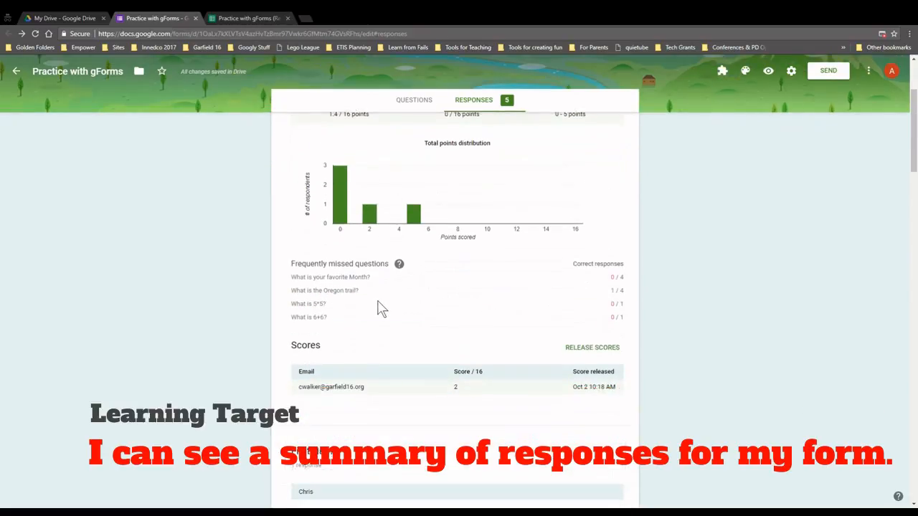
pyautogui.scroll(-14, 387, 312)
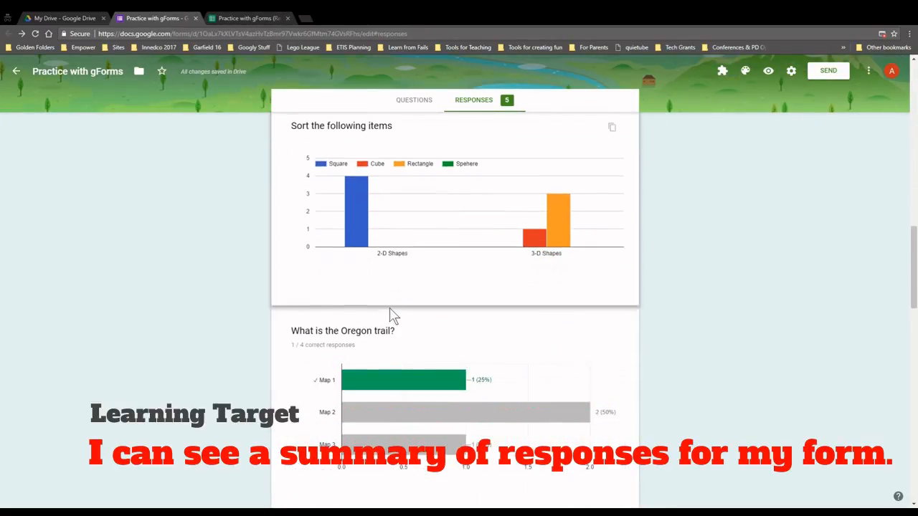
pyautogui.scroll(-1, 393, 316)
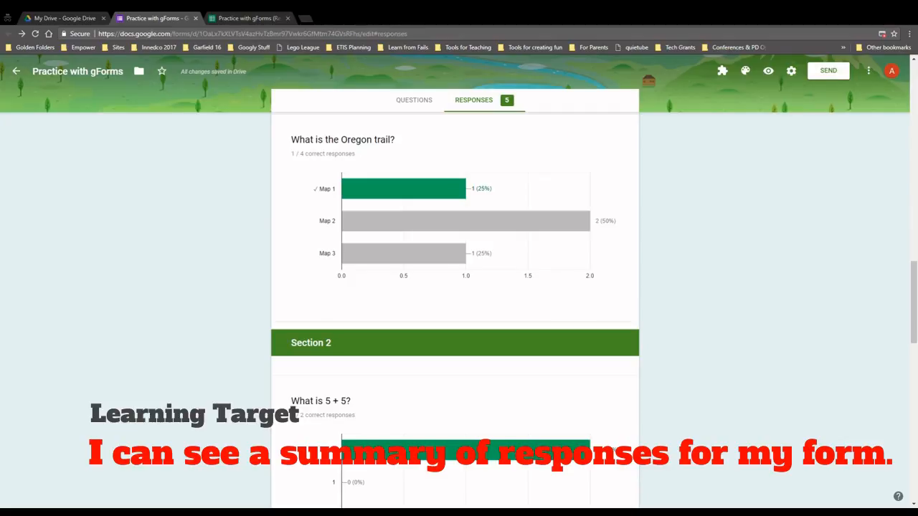